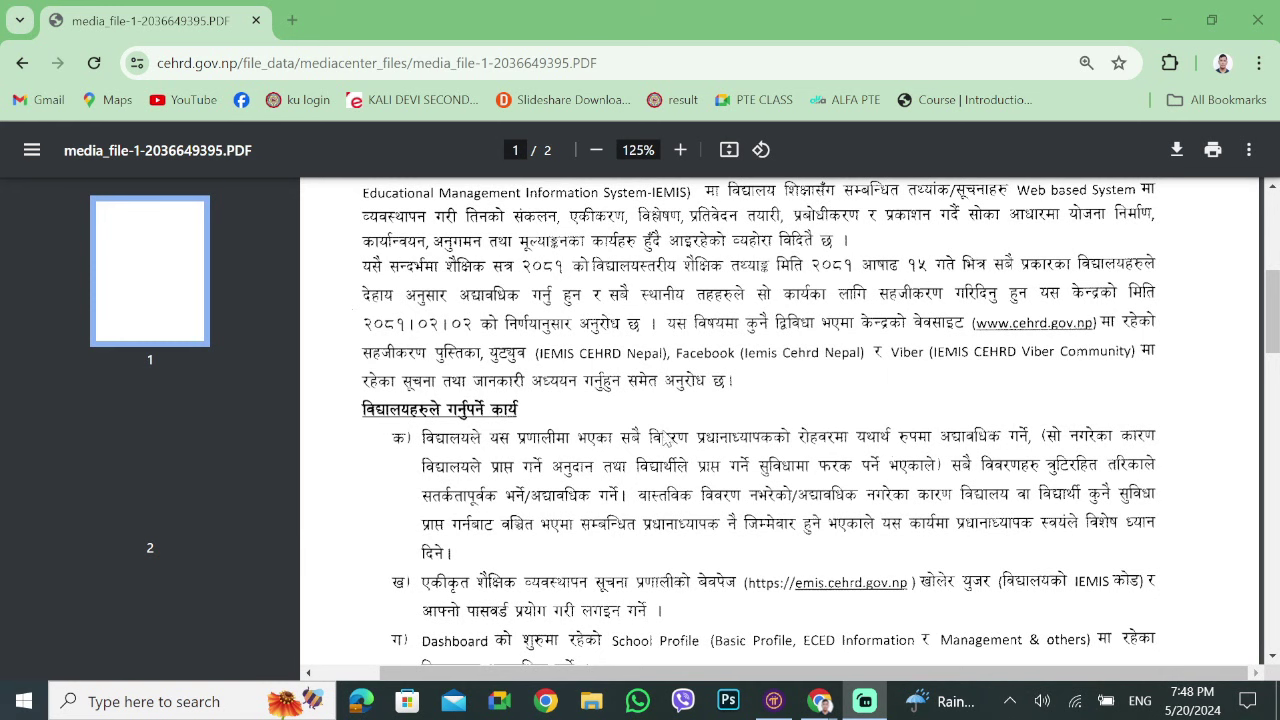
# Open emis.cehrd.gov.np in a new tab and accept the Adobe Content Certificate 10-7 for authentication.
pyautogui.scroll(-1, 648, 438)
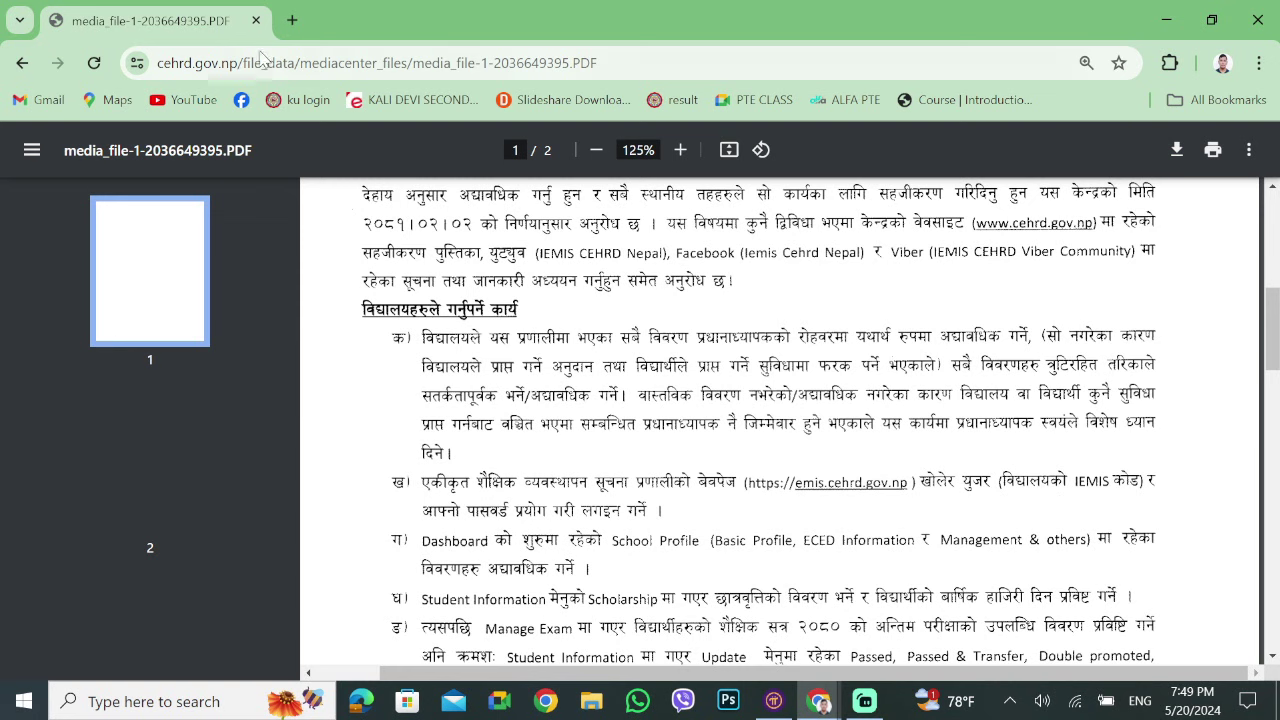
pyautogui.click(292, 20)
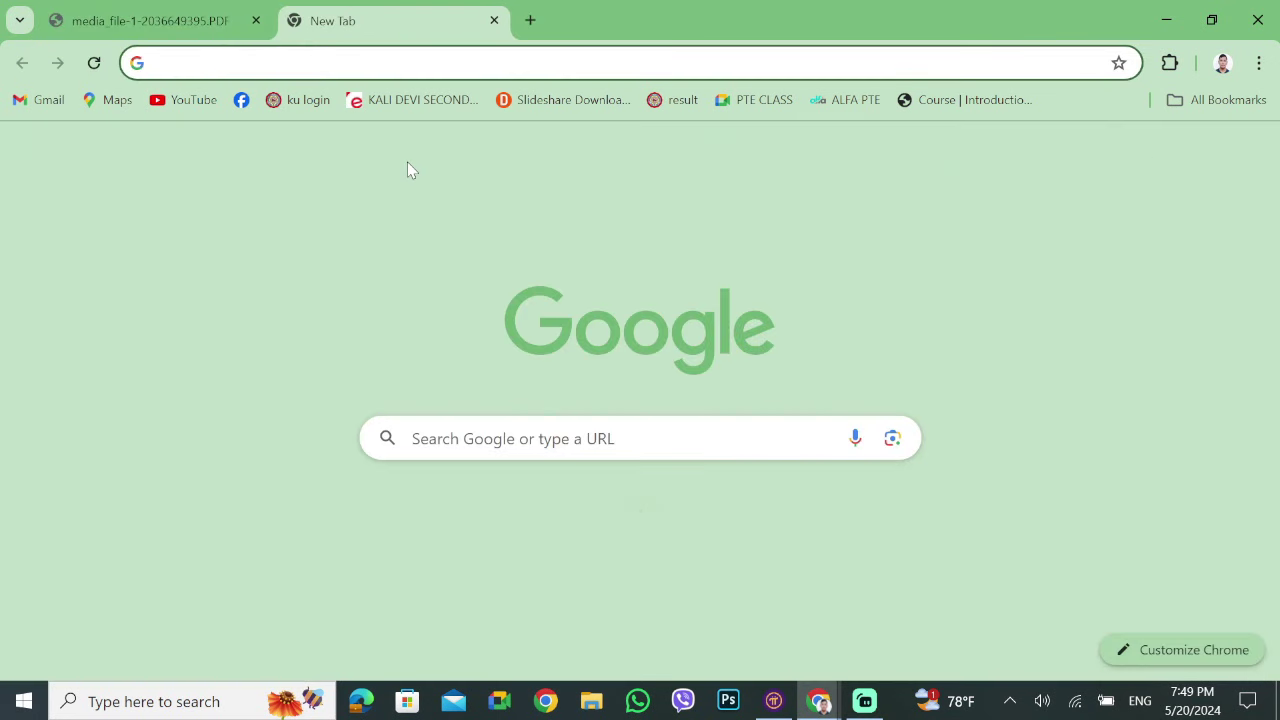
pyautogui.write('emos')
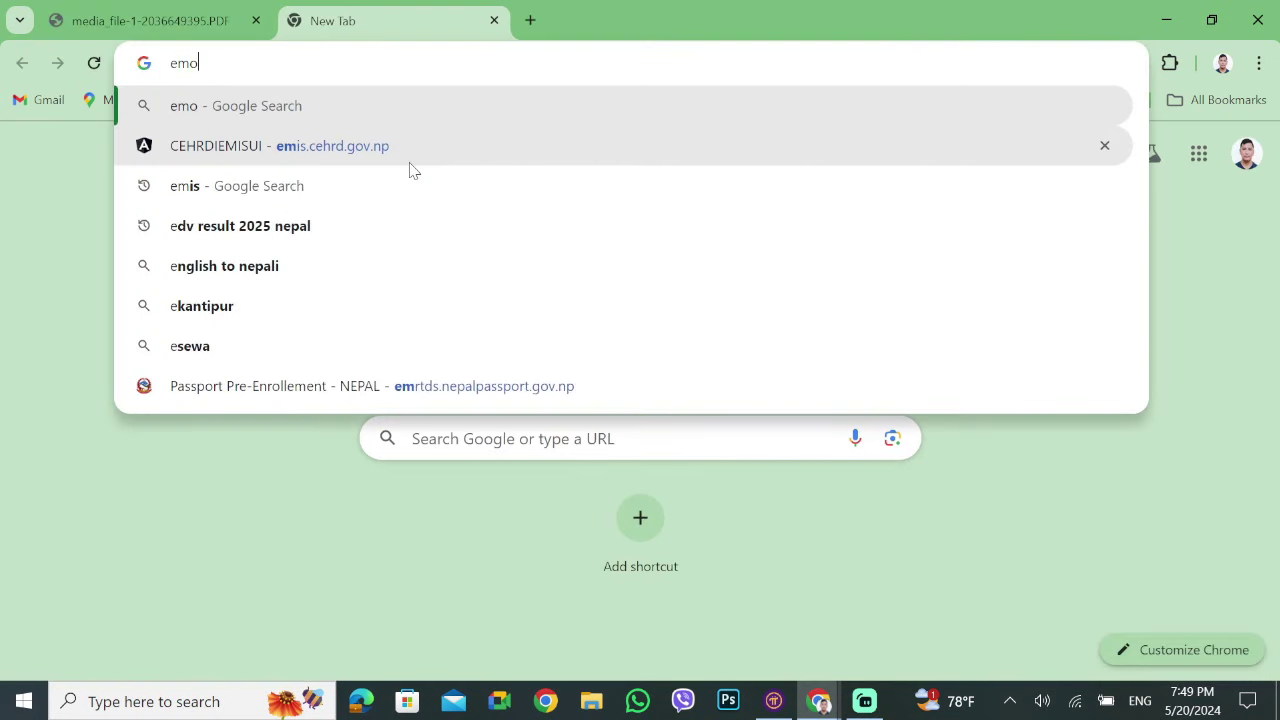
pyautogui.press('BackSpace')
pyautogui.press('BackSpace')
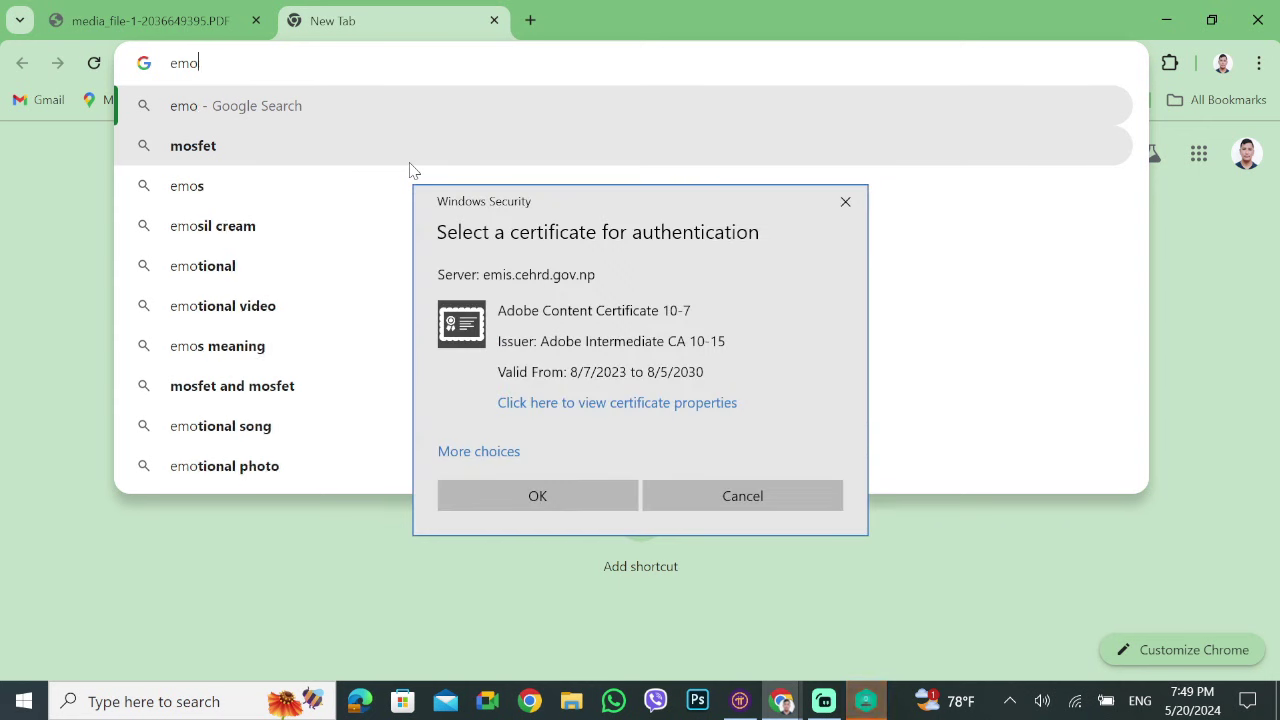
pyautogui.write('is')
pyautogui.press('Return')
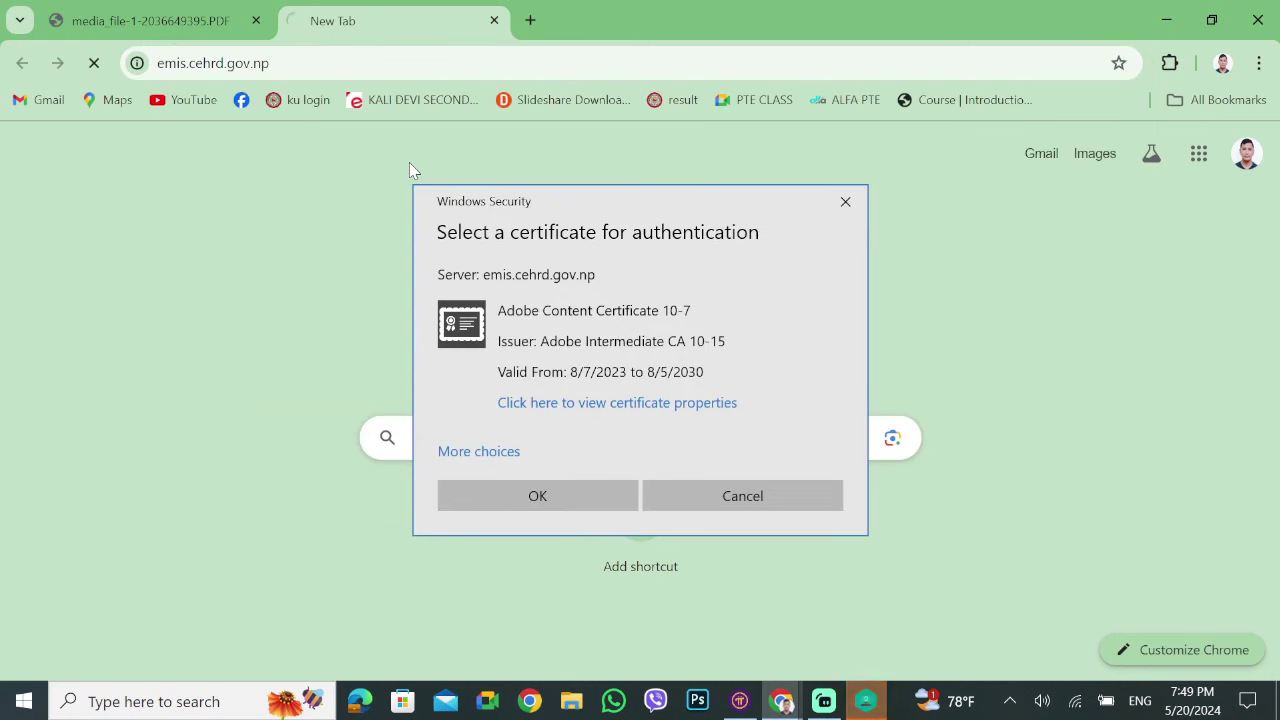
pyautogui.click(535, 508)
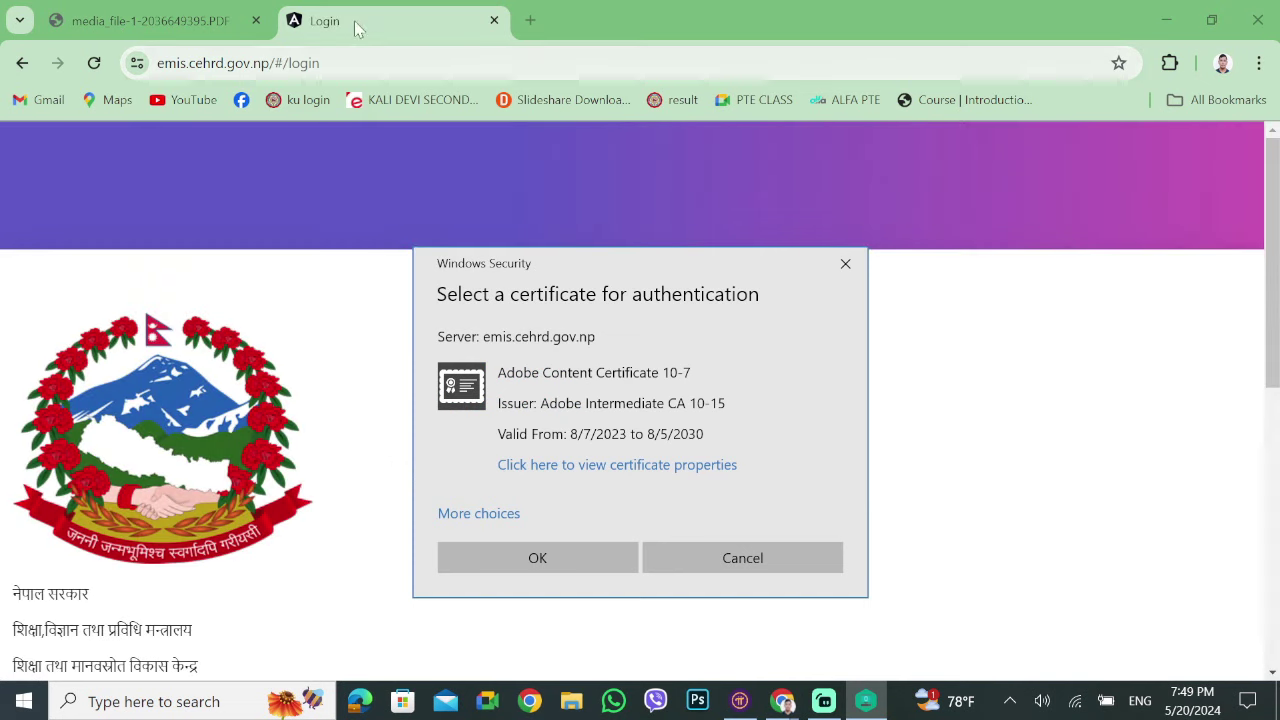
pyautogui.click(553, 554)
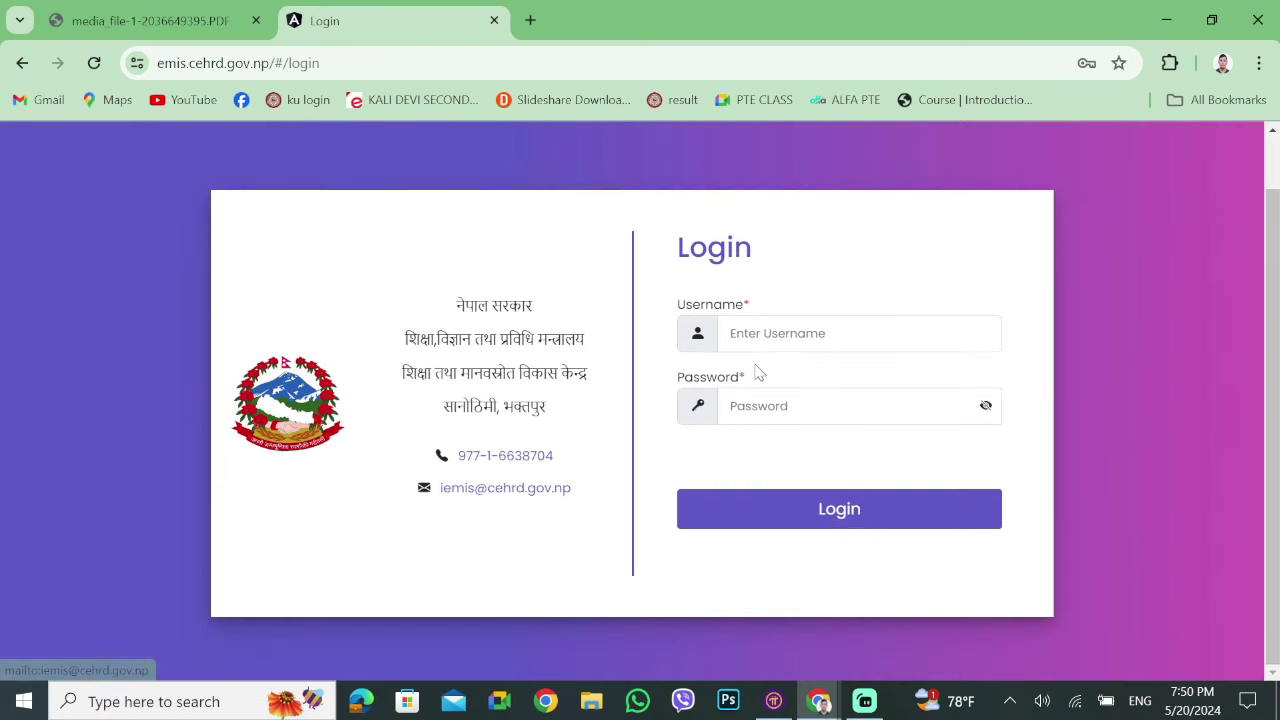
# Fill in the saved school username and password, authorizing it with the device PIN, and log in.
pyautogui.click(830, 340)
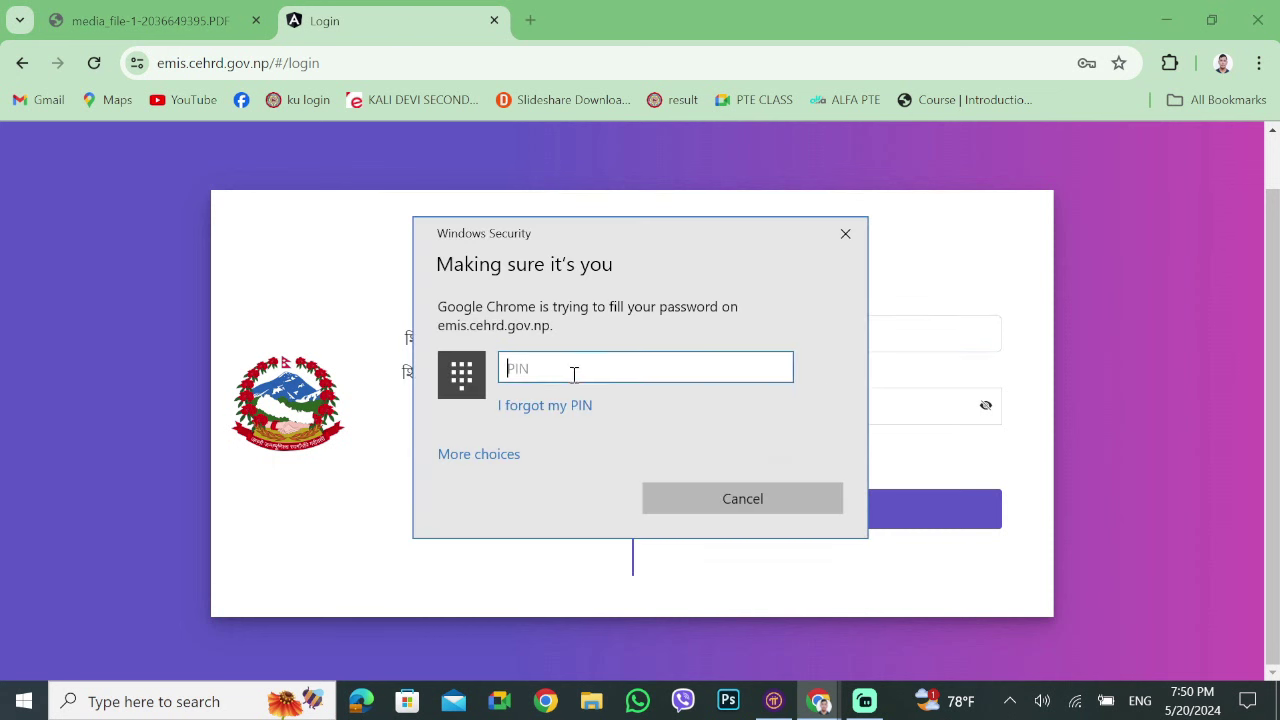
pyautogui.write('••')
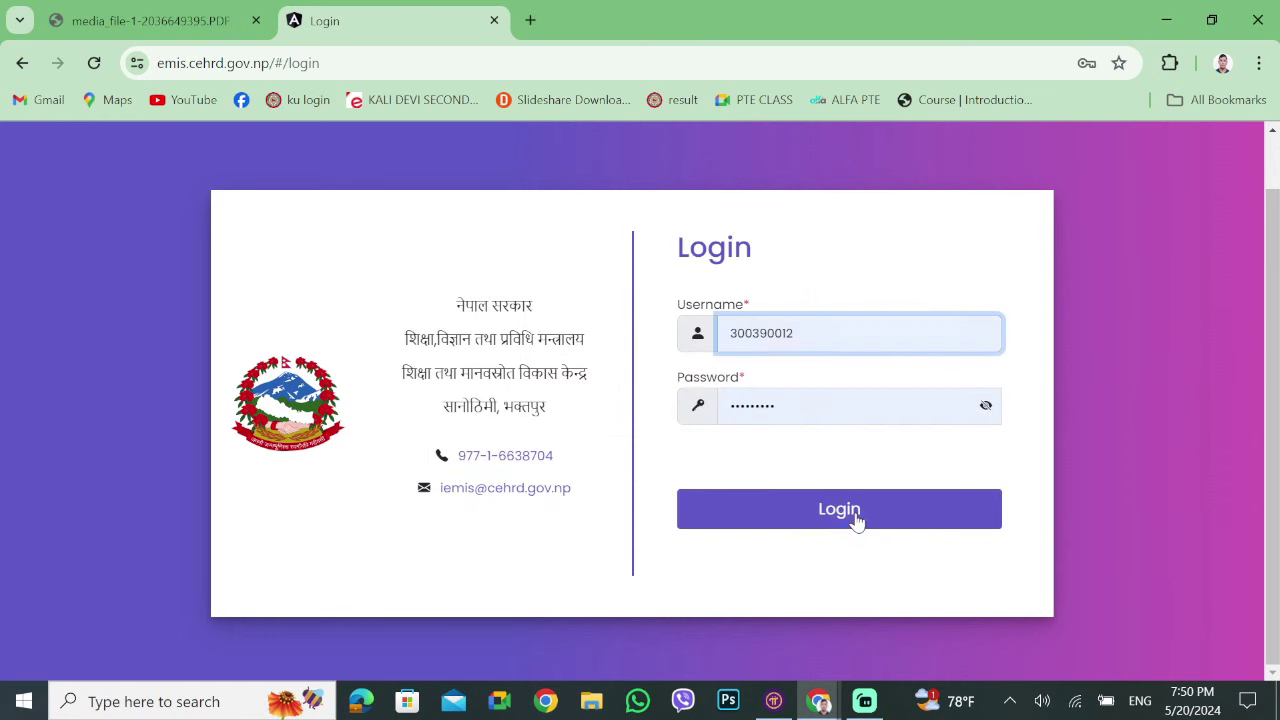
pyautogui.click(856, 519)
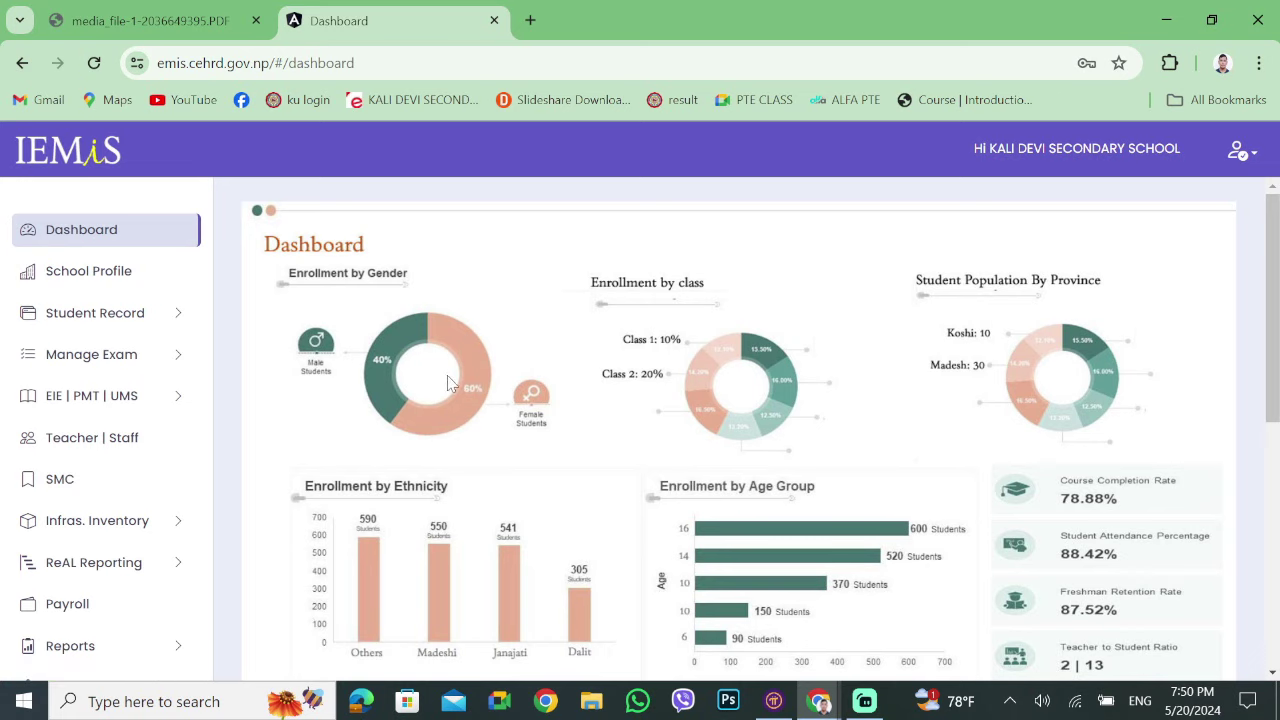
# Open the School Profile page and agree to the commitment declaration.
pyautogui.scroll(-1, 447, 383)
pyautogui.scroll(1, 447, 383)
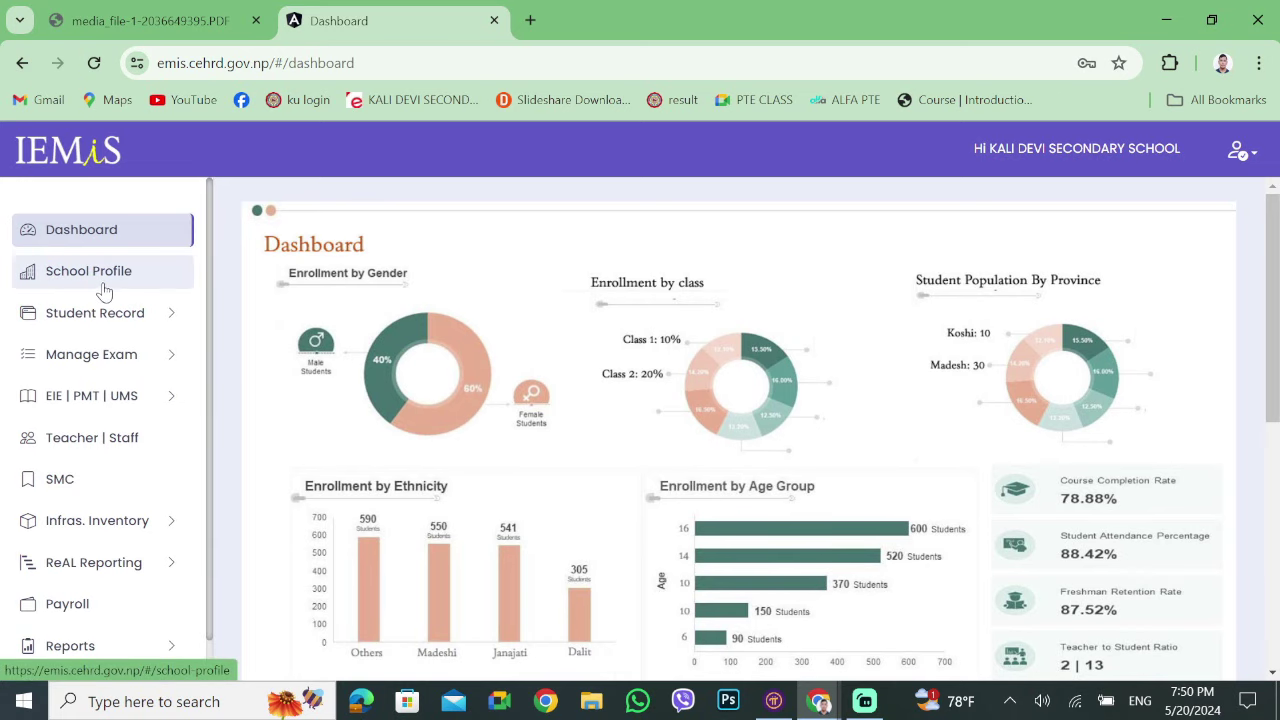
pyautogui.click(106, 287)
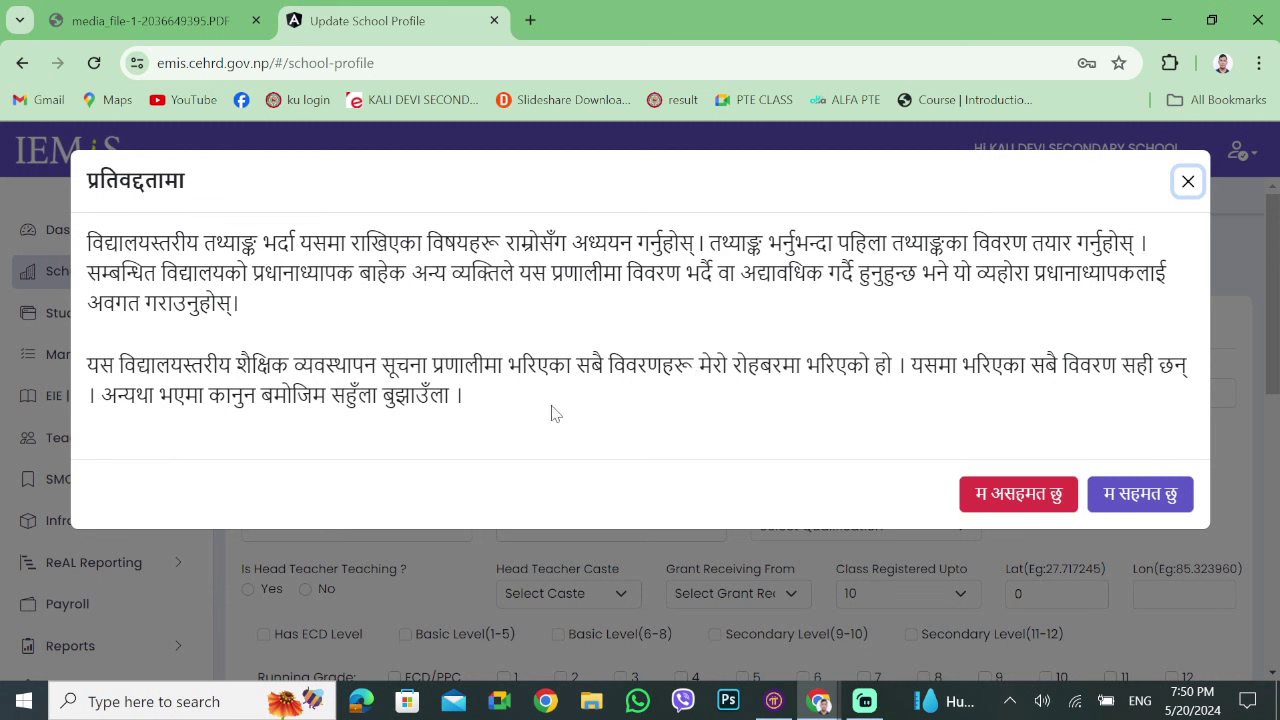
pyautogui.click(1140, 494)
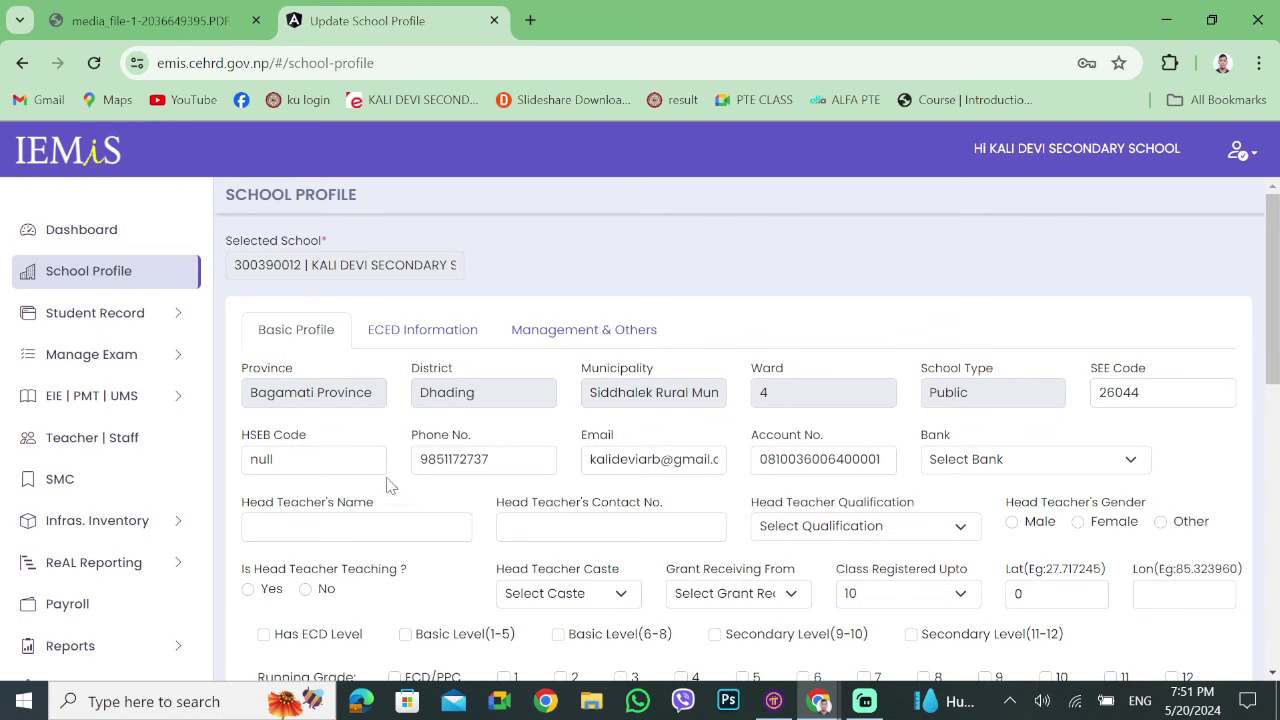
# Examine the Basic Profile's bank, head teacher contact, head teacher qualification and grant source fields.
pyautogui.scroll(-1, 470, 462)
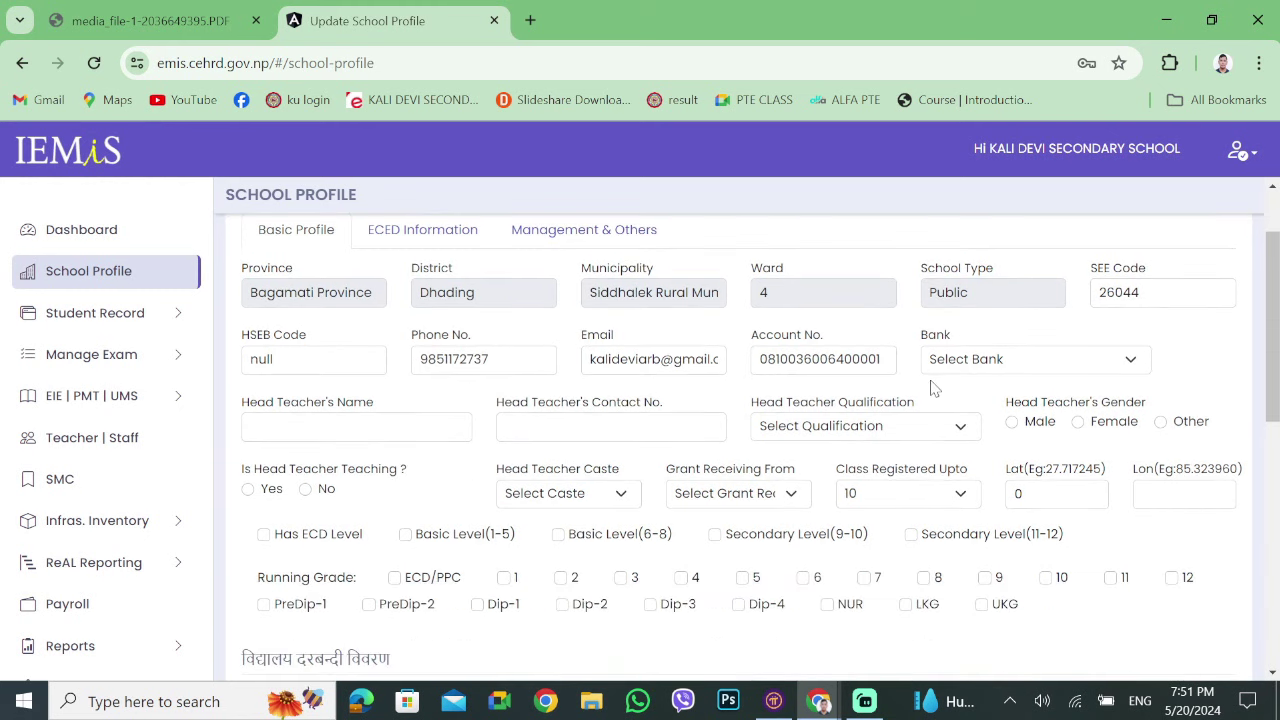
pyautogui.click(1015, 367)
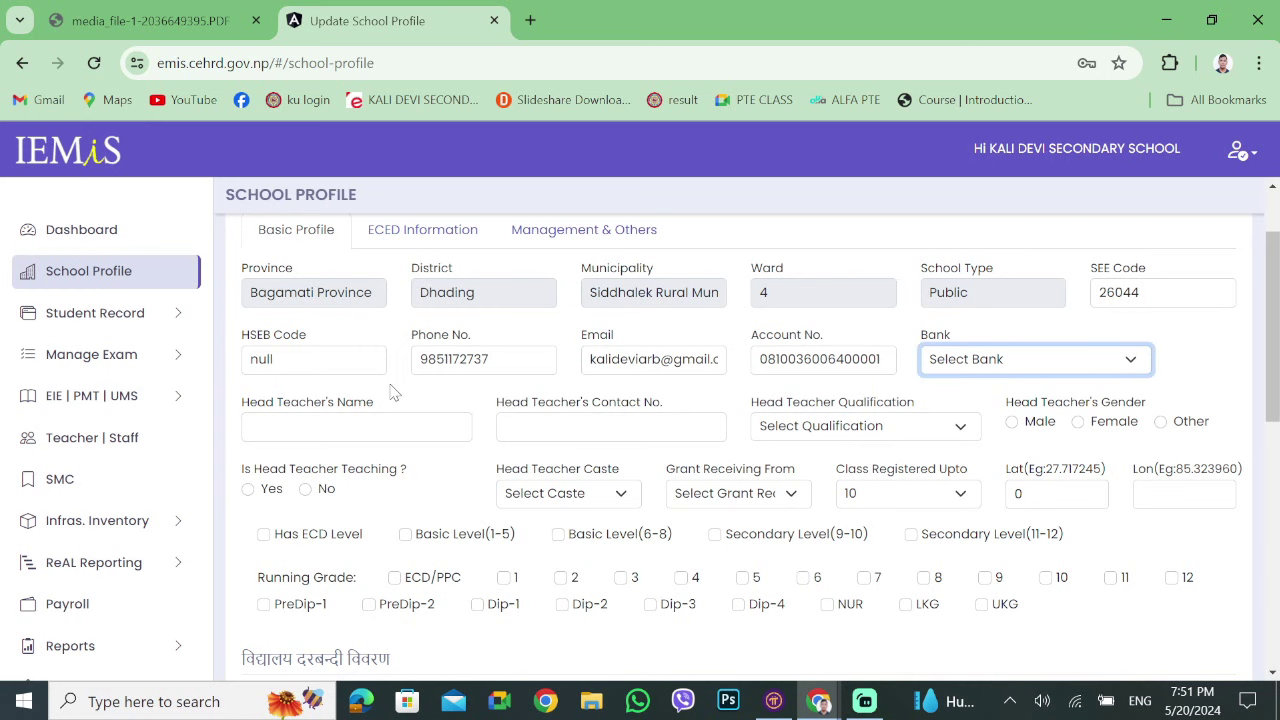
pyautogui.scroll(-1, 362, 373)
pyautogui.click(608, 331)
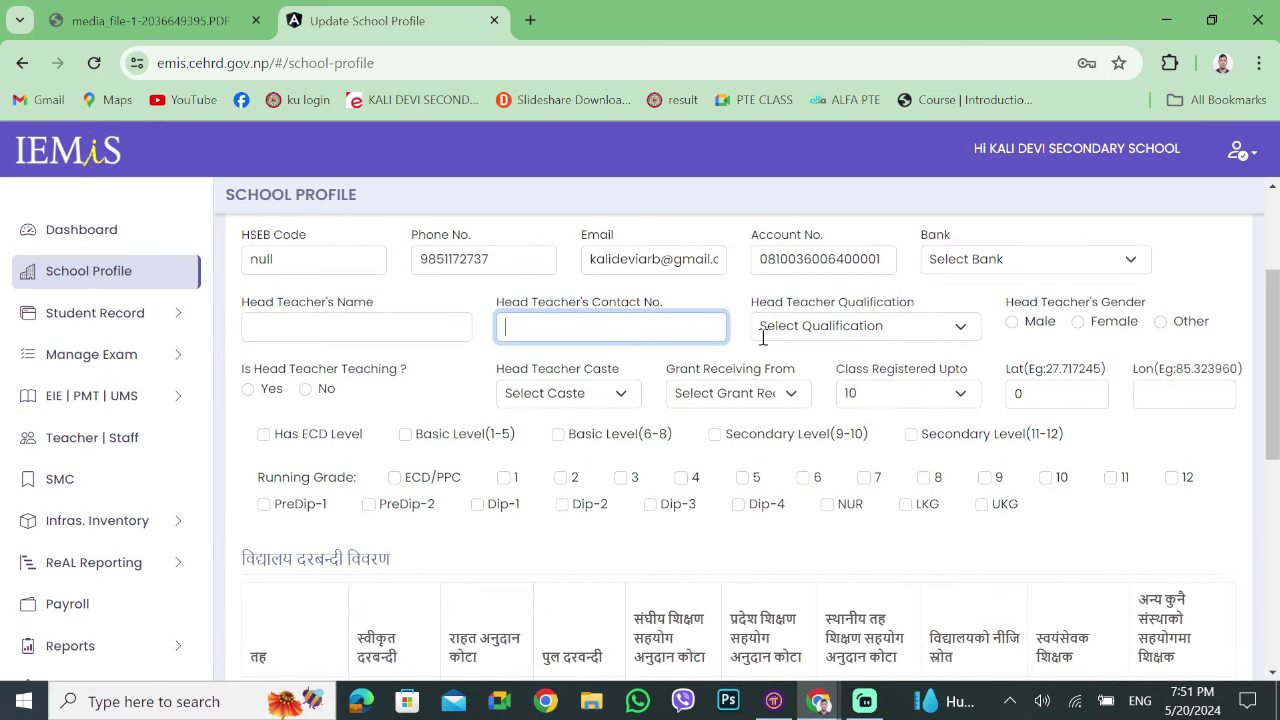
pyautogui.click(876, 334)
pyautogui.click(876, 334)
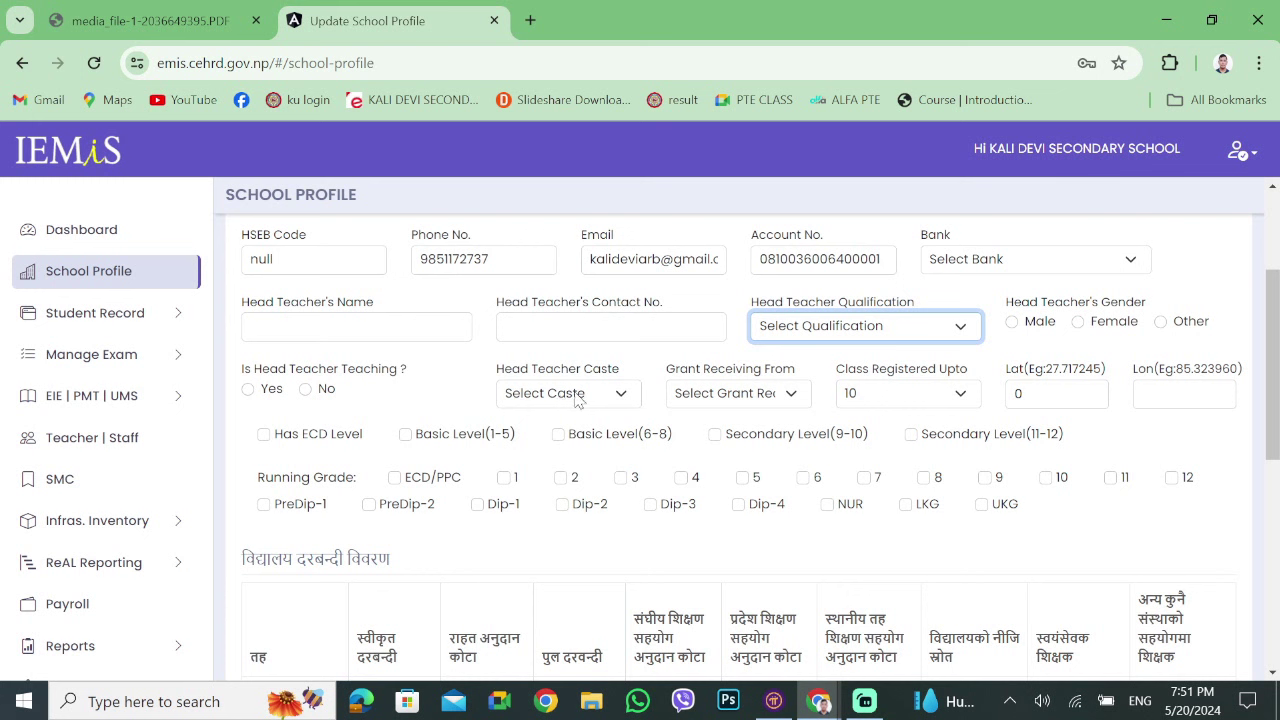
pyautogui.click(787, 398)
pyautogui.click(787, 398)
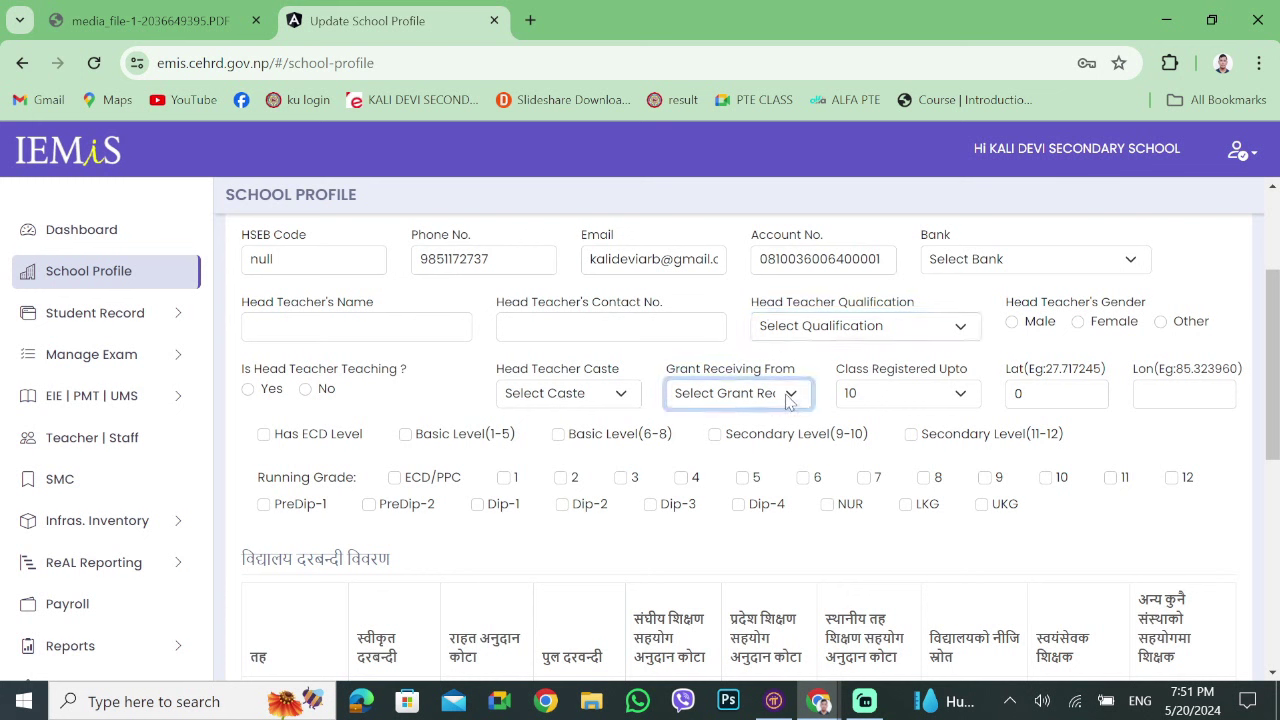
# Review the Basic Profile's school levels, running grades, teacher quota table (विद्यालय दरबन्दी विवरण) and local and optional subject questions.
pyautogui.scroll(-1, 535, 526)
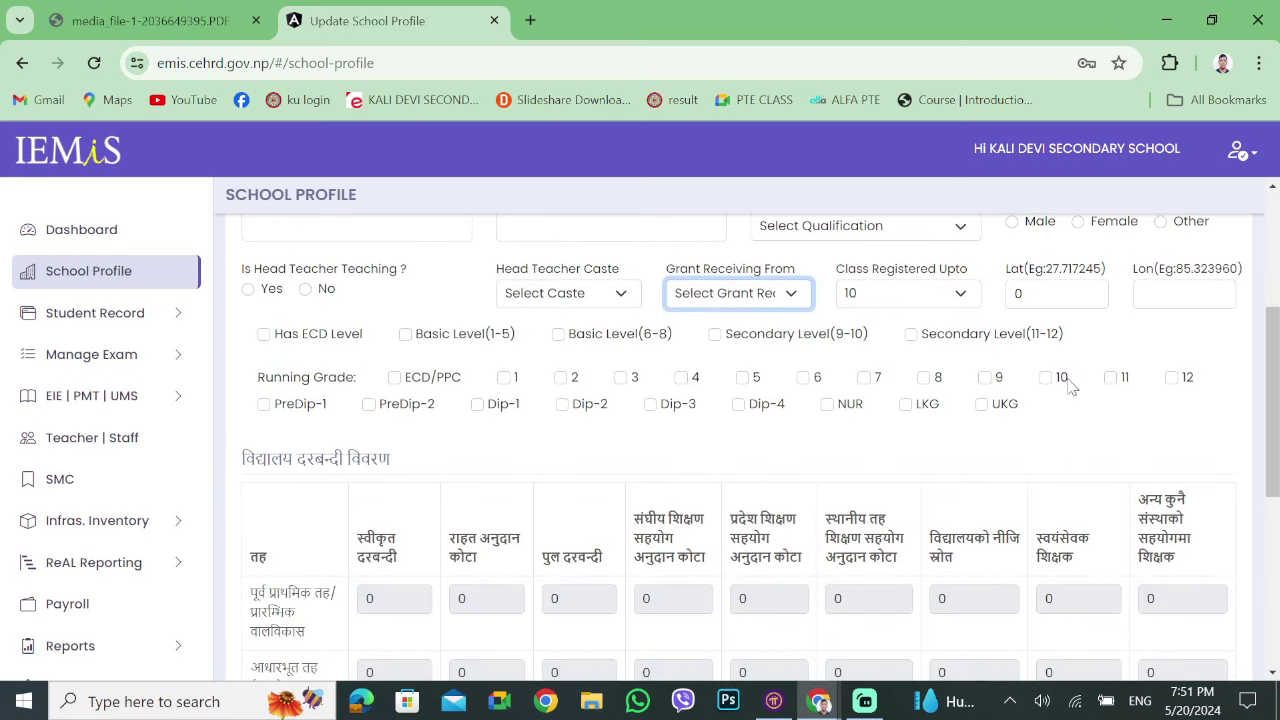
pyautogui.scroll(-1, 512, 447)
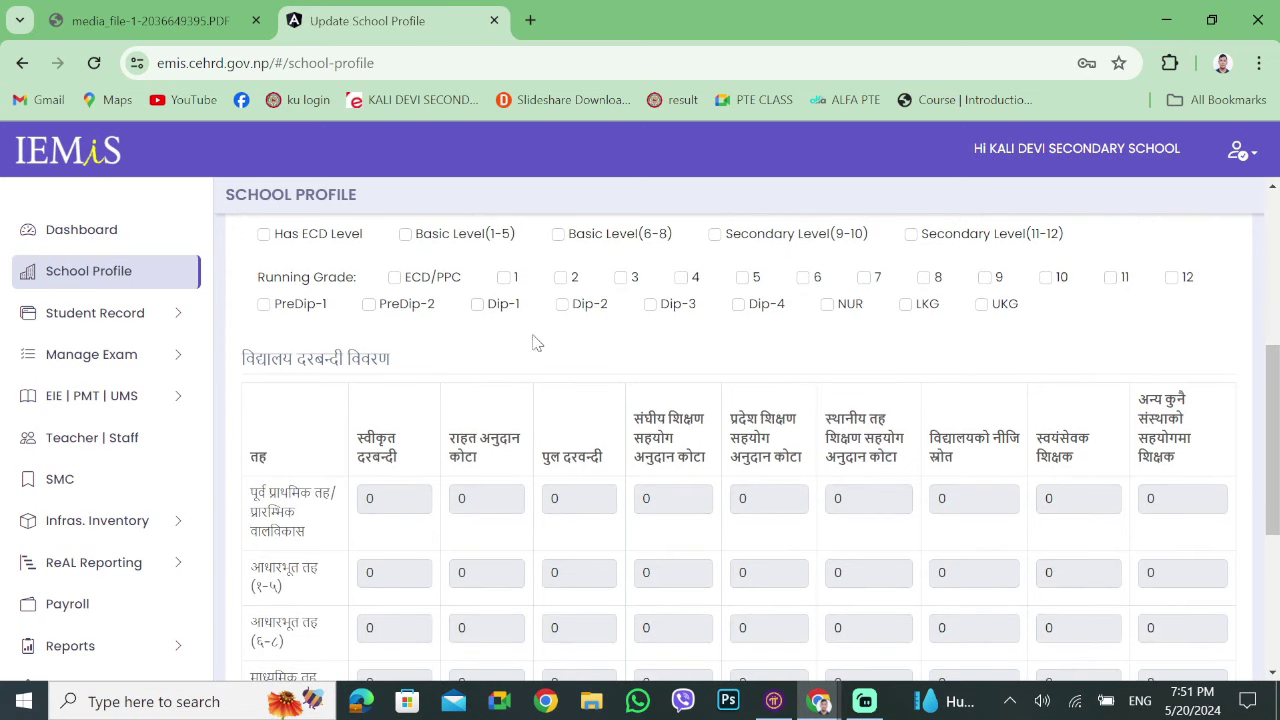
pyautogui.scroll(-1, 745, 388)
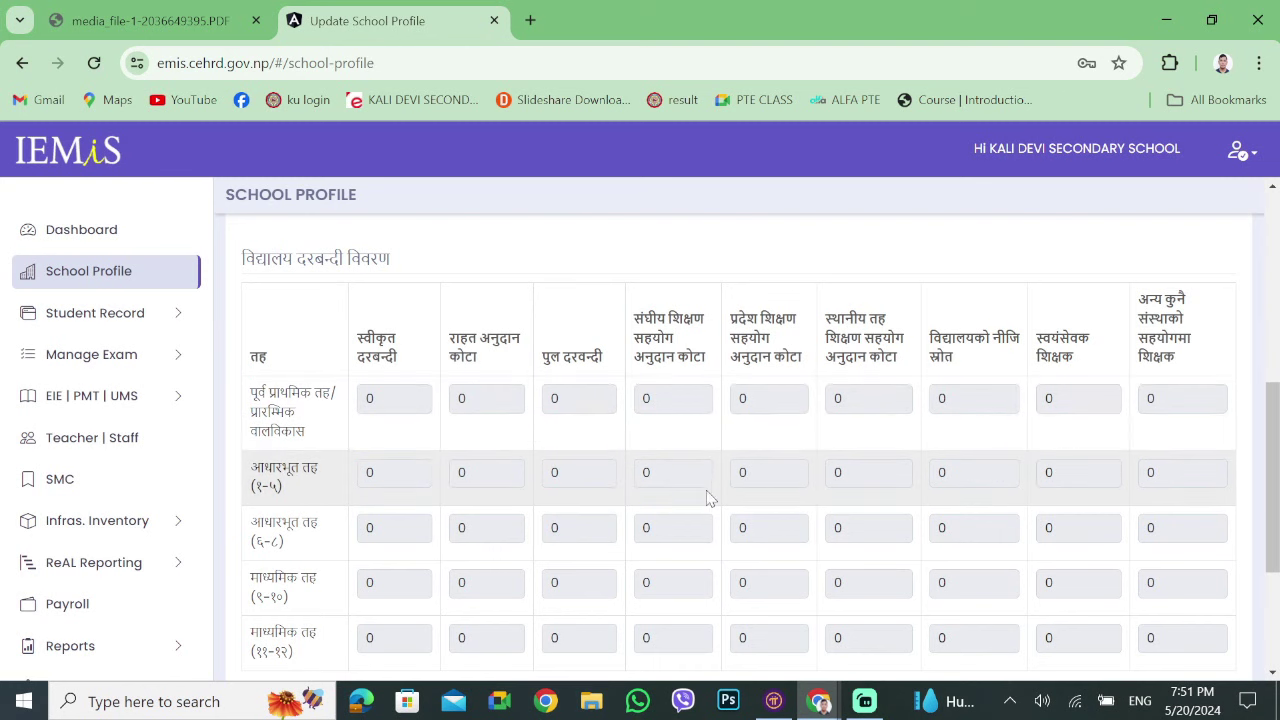
pyautogui.hotkey('ctrl', '-')
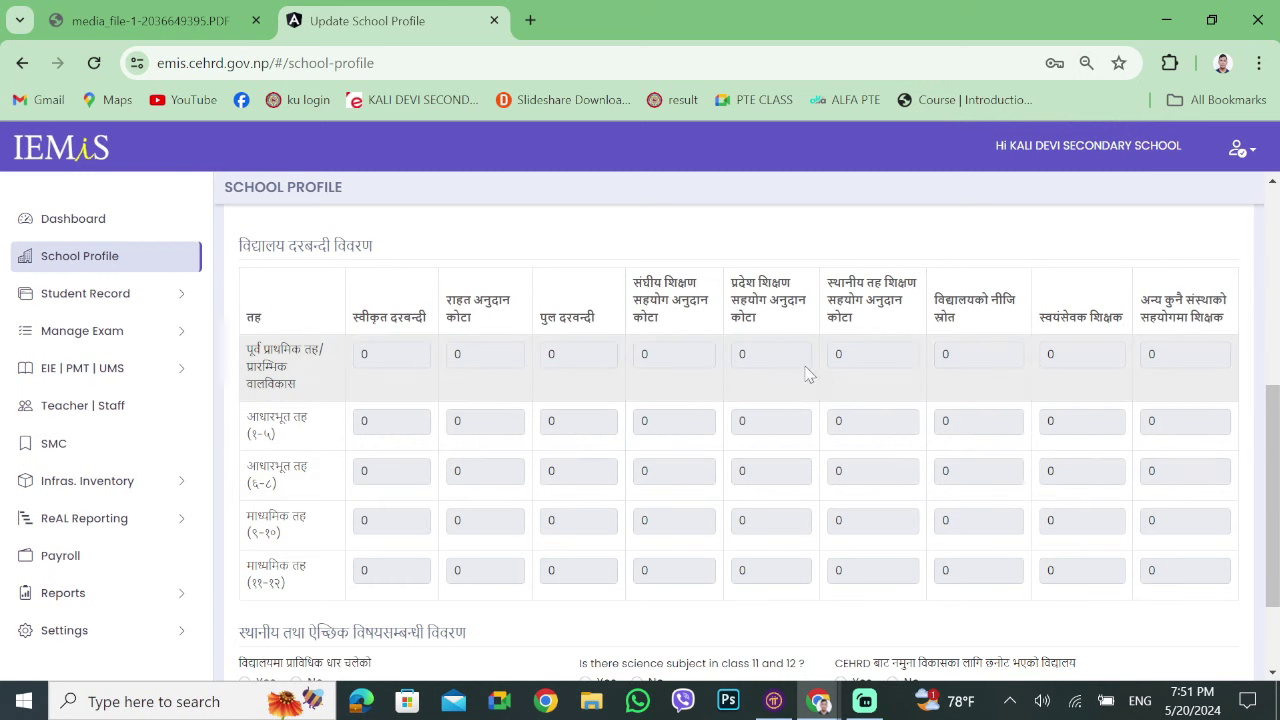
pyautogui.scroll(-2, 1029, 500)
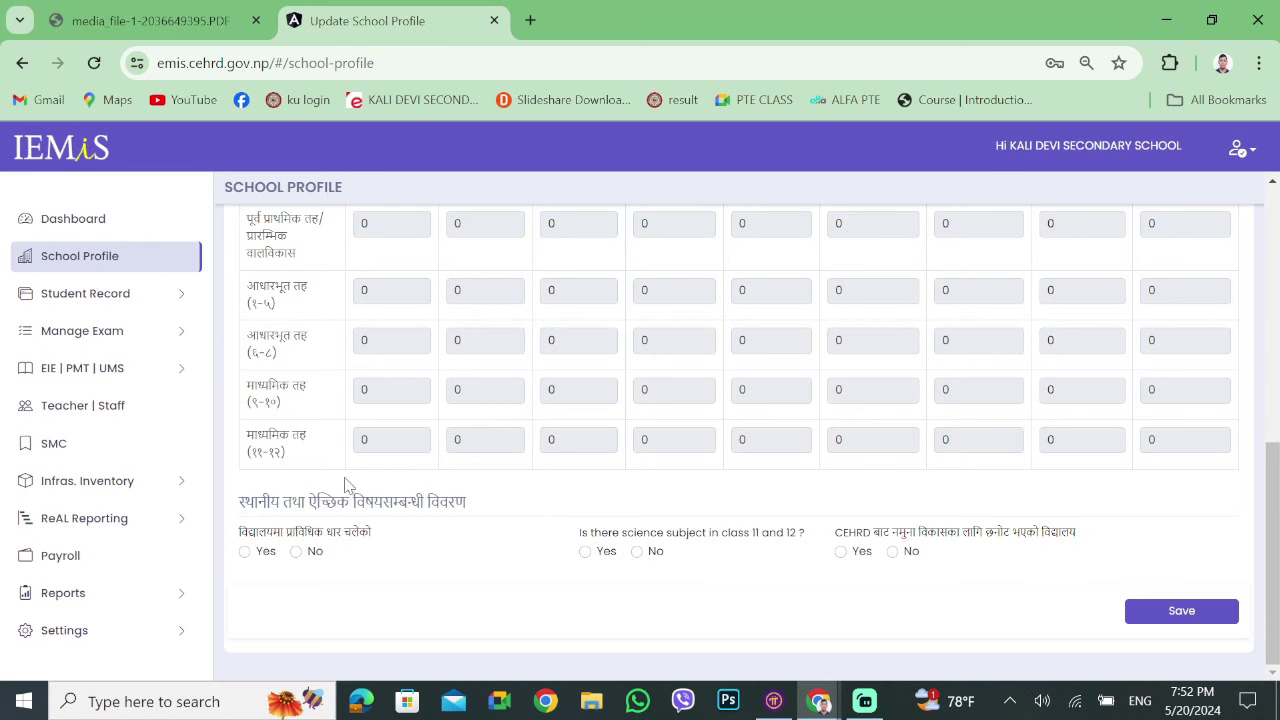
pyautogui.scroll(1, 543, 528)
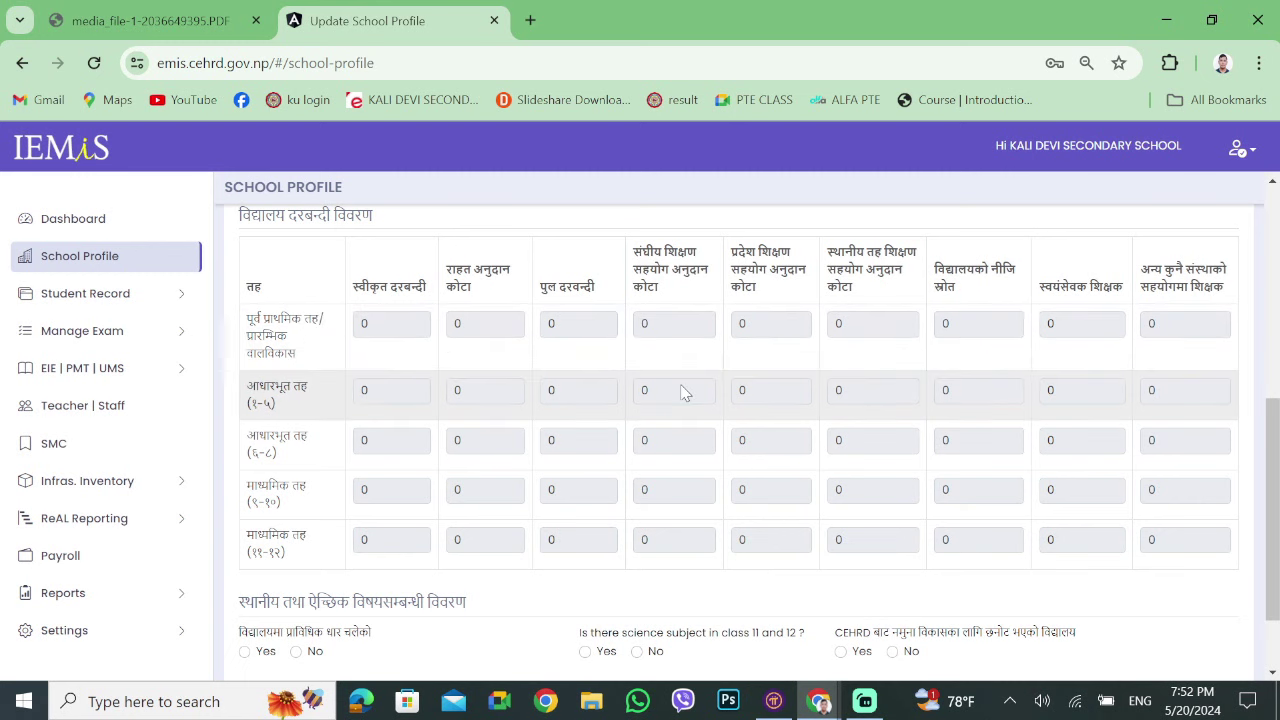
pyautogui.scroll(2, 700, 450)
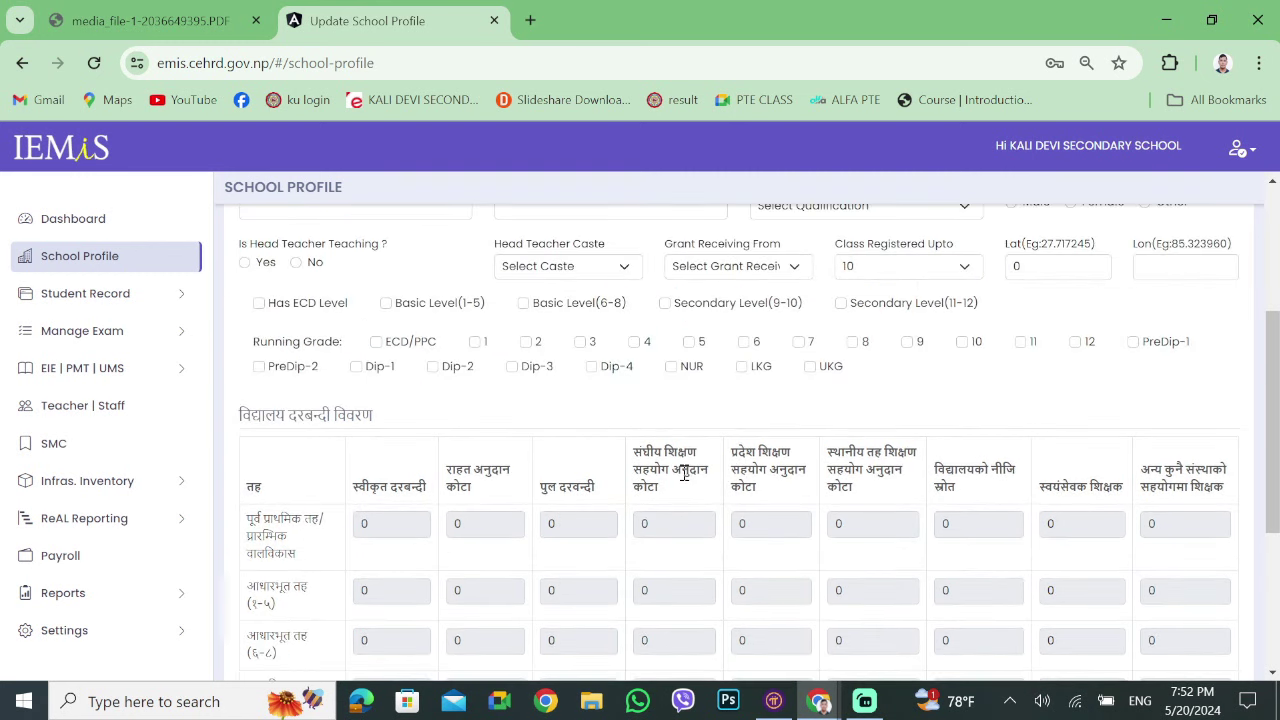
pyautogui.scroll(3, 766, 352)
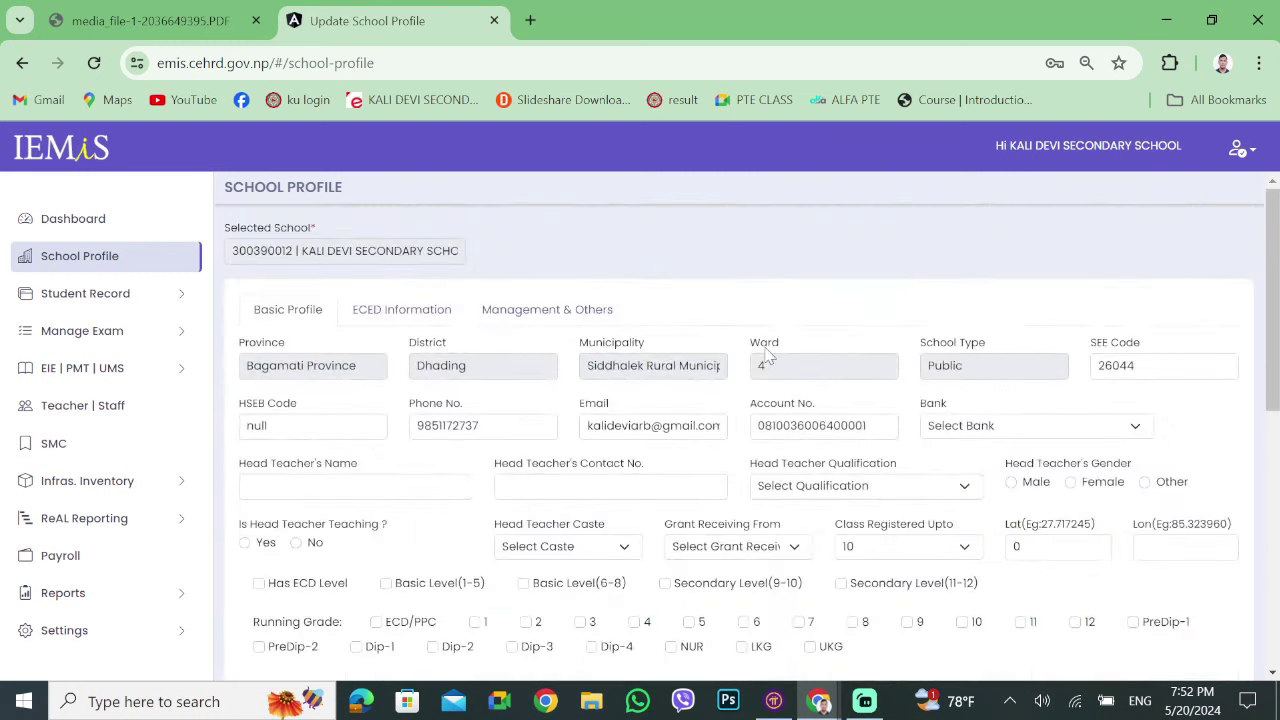
# Examine the ECED Information form, including the facilitator's name field and the available qualification options.
pyautogui.click(383, 312)
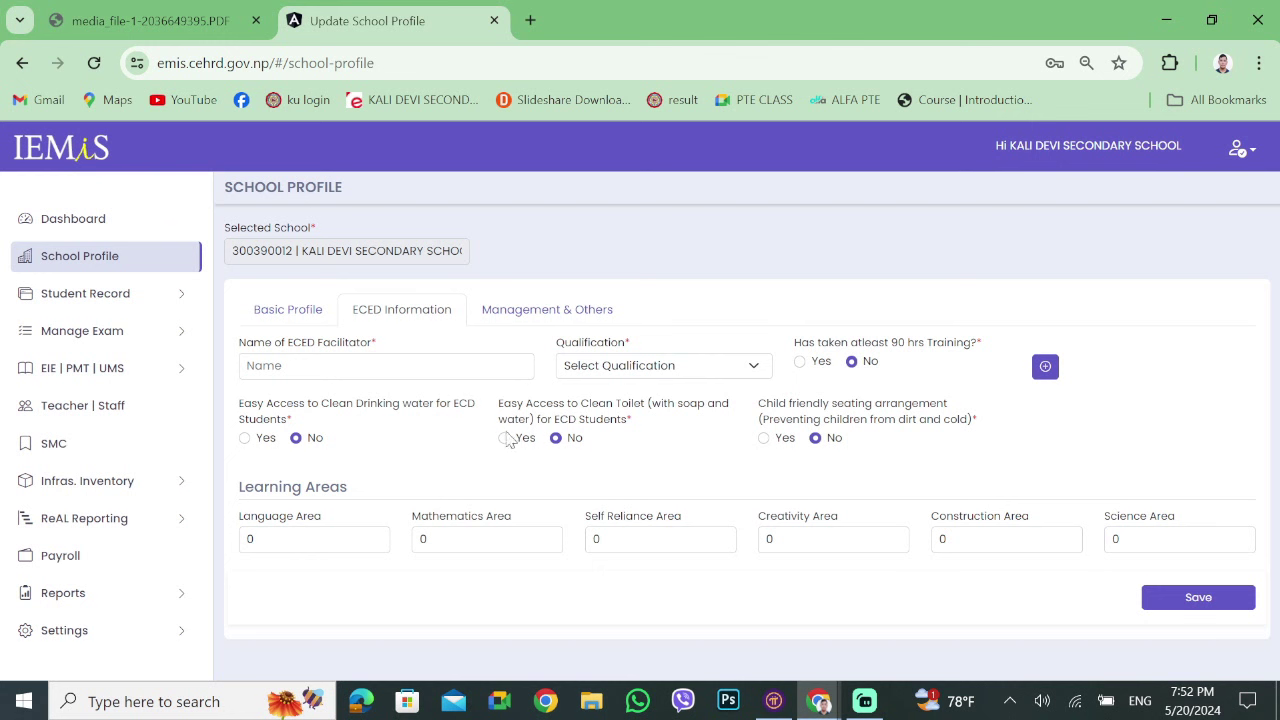
pyautogui.click(288, 366)
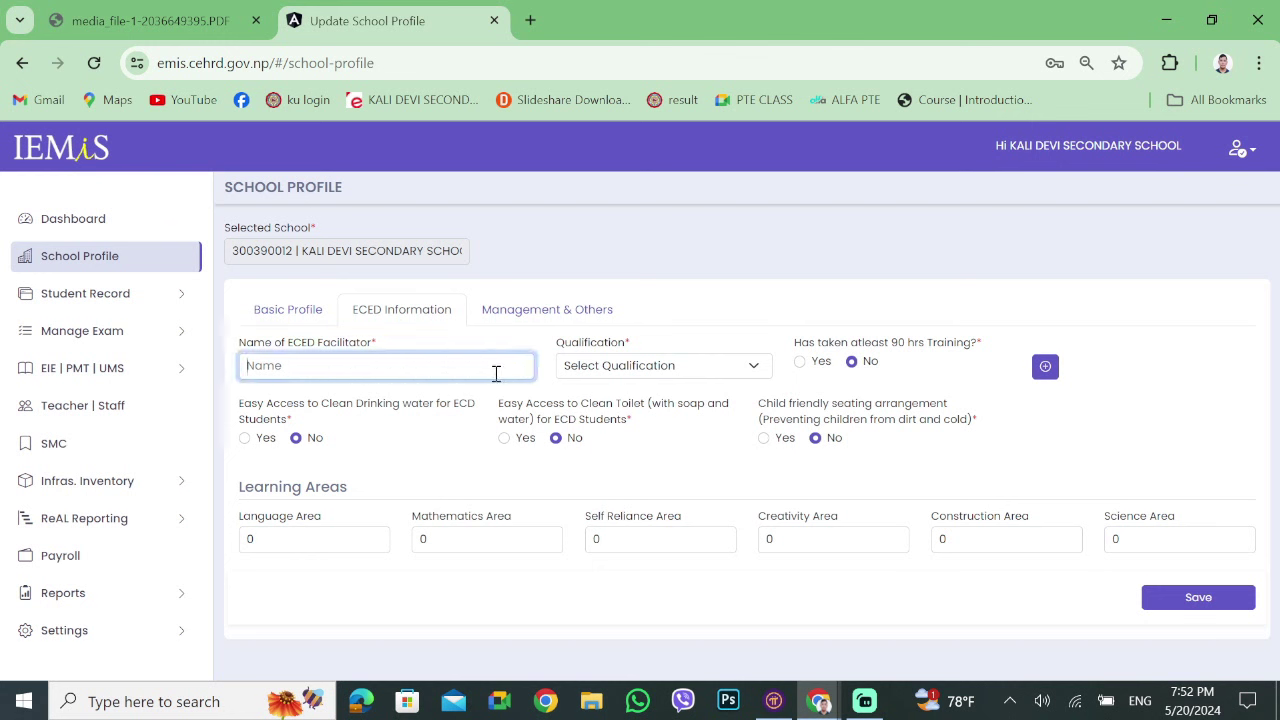
pyautogui.click(645, 372)
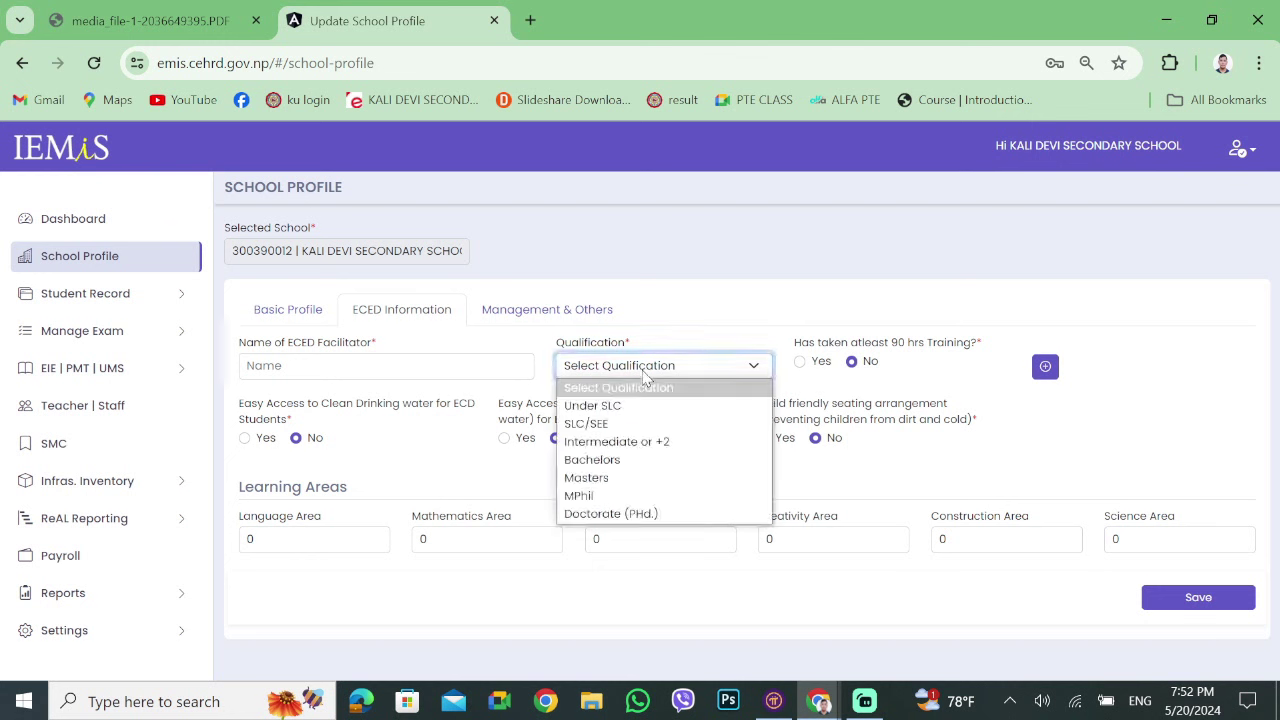
pyautogui.click(647, 375)
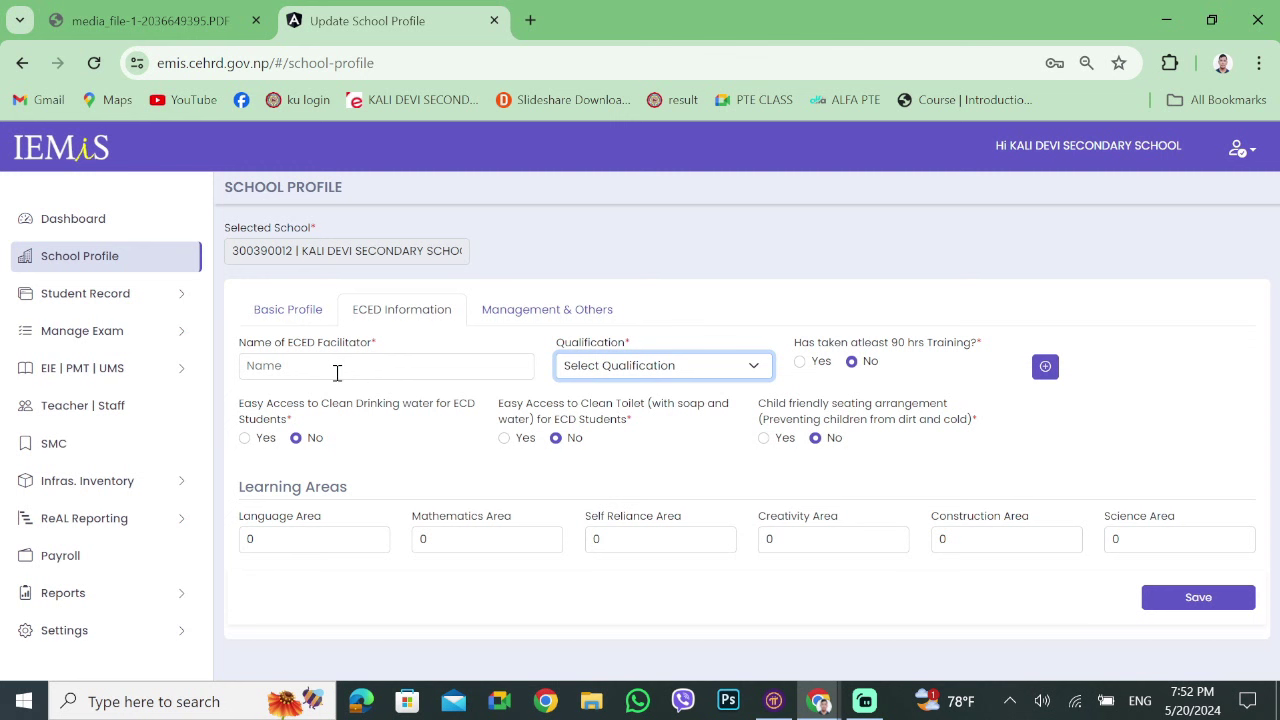
# Open the Management & Others section and review its audit, external monitoring, library, club, electricity, internet, ICT lab and computer usage fields.
pyautogui.click(538, 316)
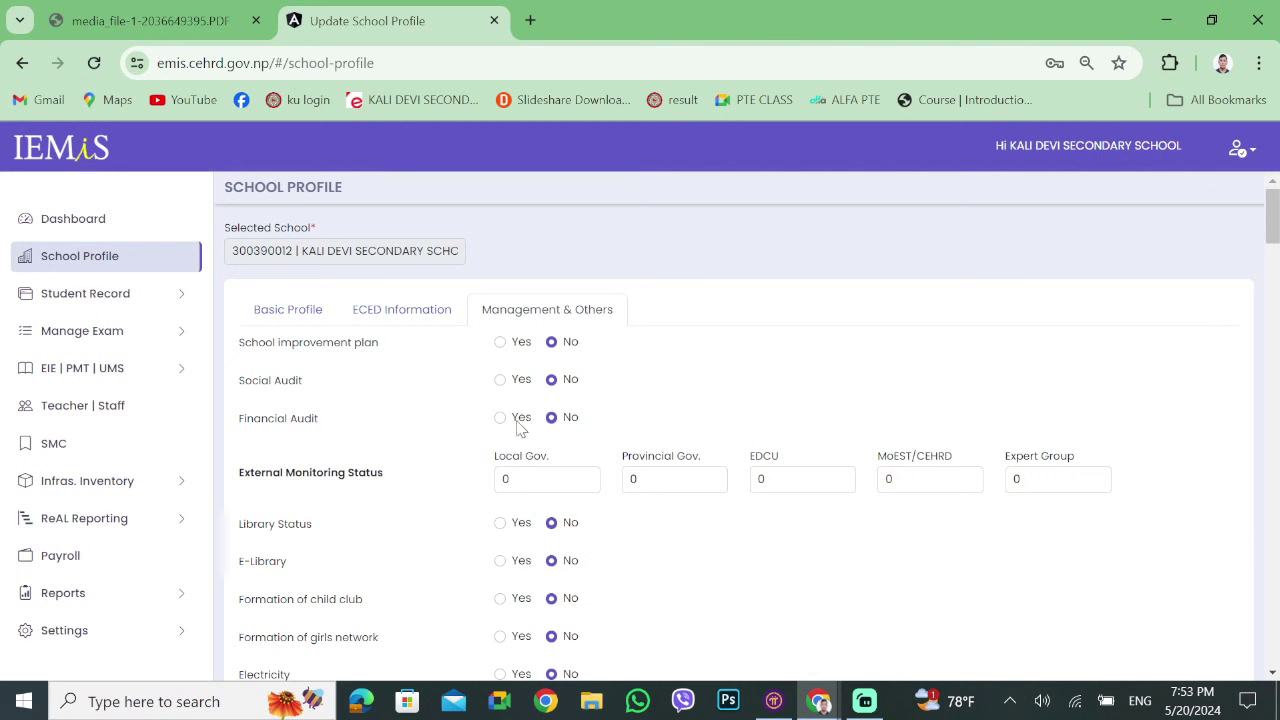
pyautogui.scroll(-1, 651, 462)
pyautogui.scroll(1, 555, 356)
pyautogui.scroll(-3, 806, 566)
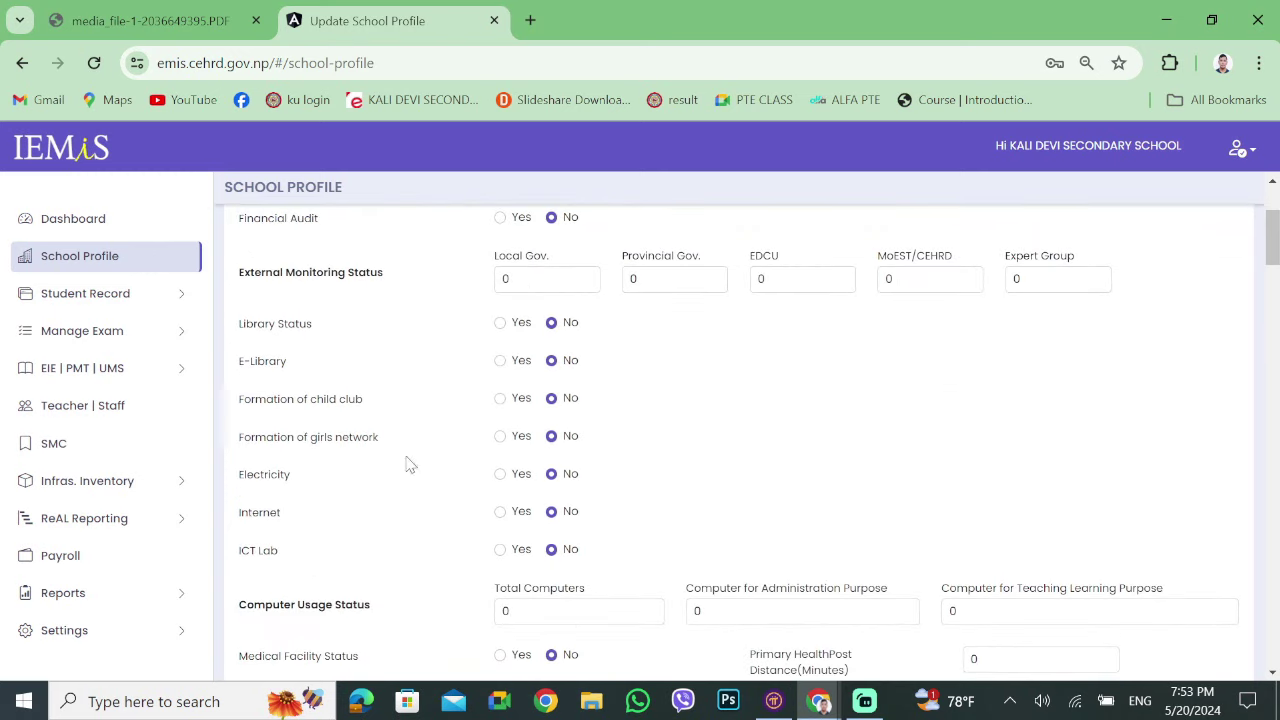
pyautogui.scroll(-1, 590, 515)
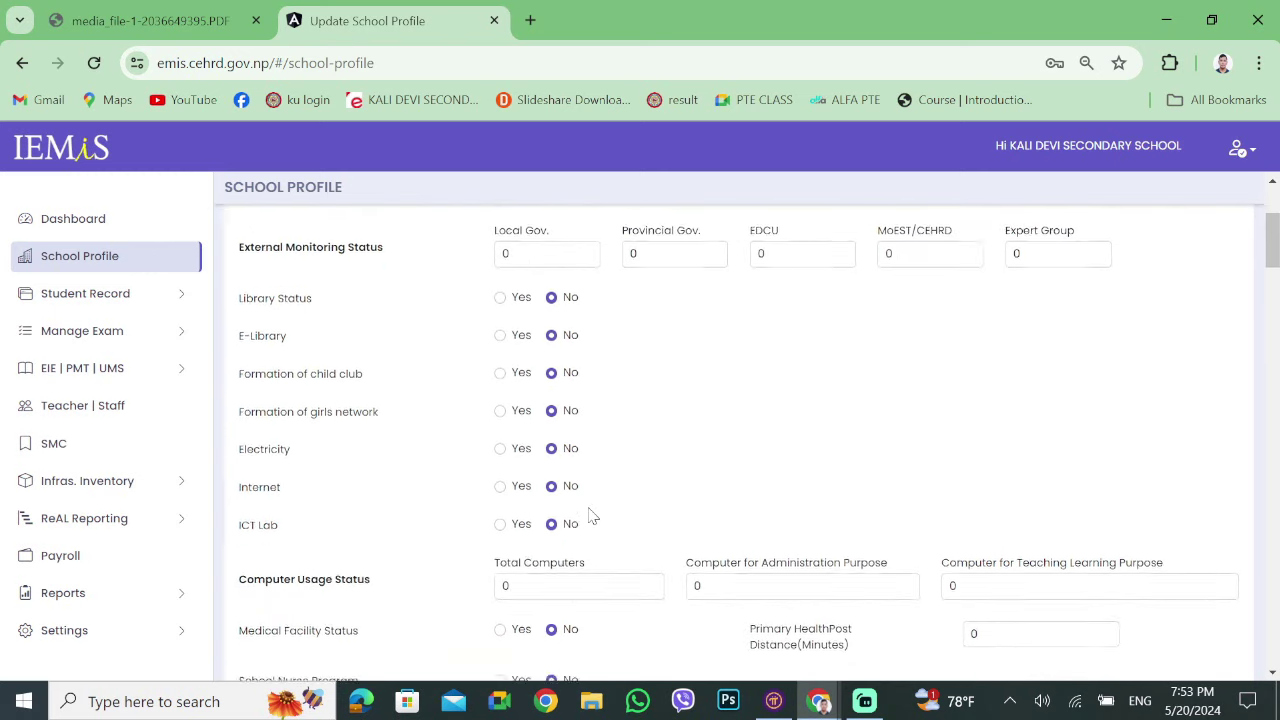
pyautogui.scroll(-2, 471, 543)
pyautogui.scroll(-1, 446, 546)
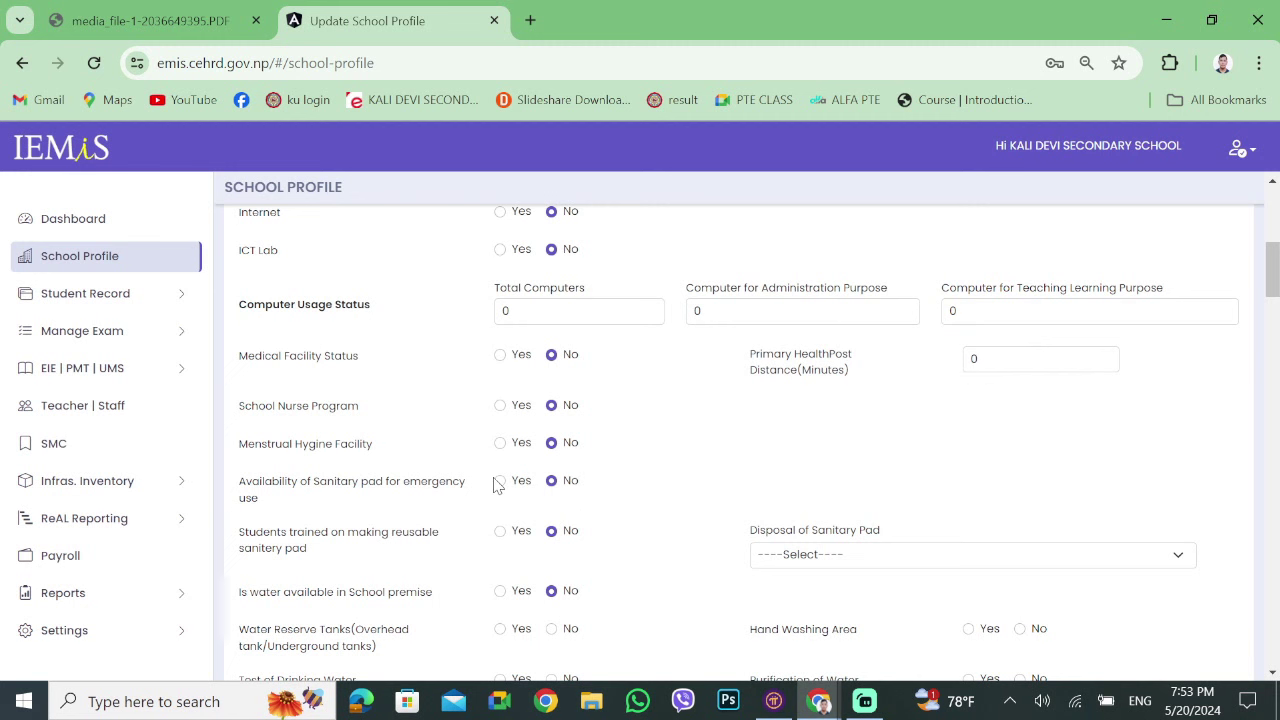
# Review the medical, menstrual hygiene and water availability questions, including the available Disposal of Sanitary Pad options.
pyautogui.scroll(-1, 495, 486)
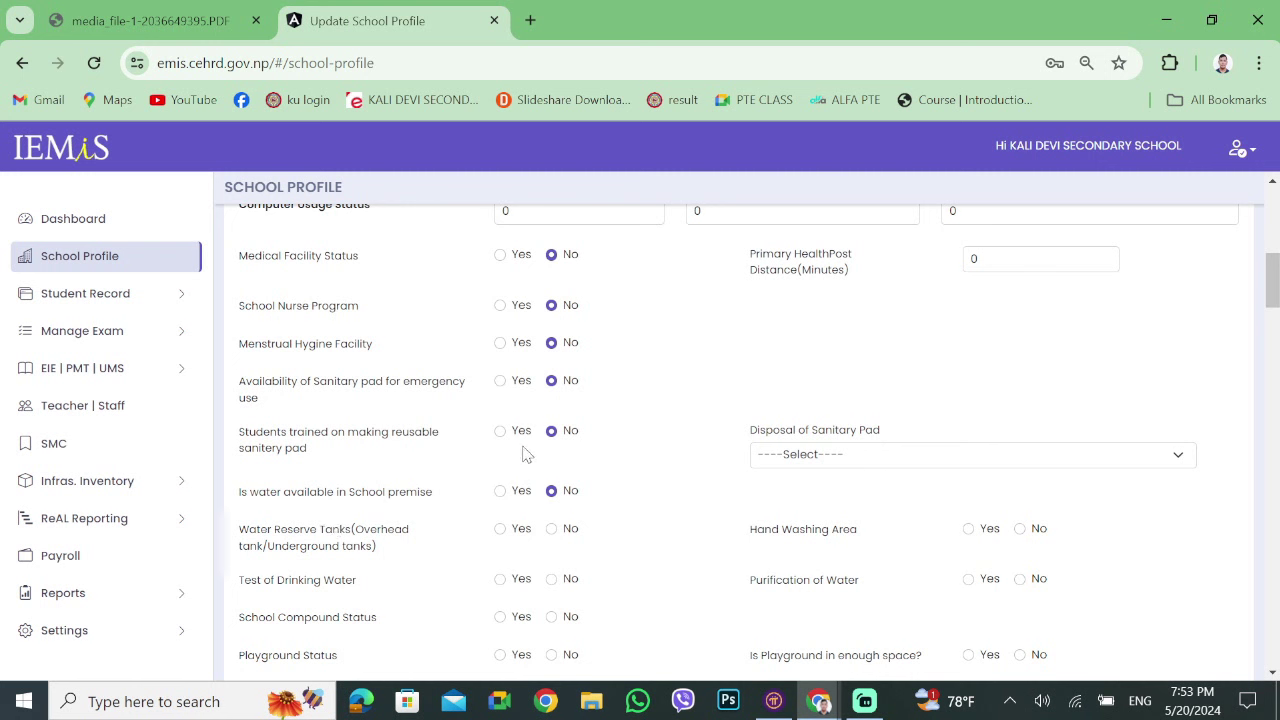
pyautogui.click(826, 458)
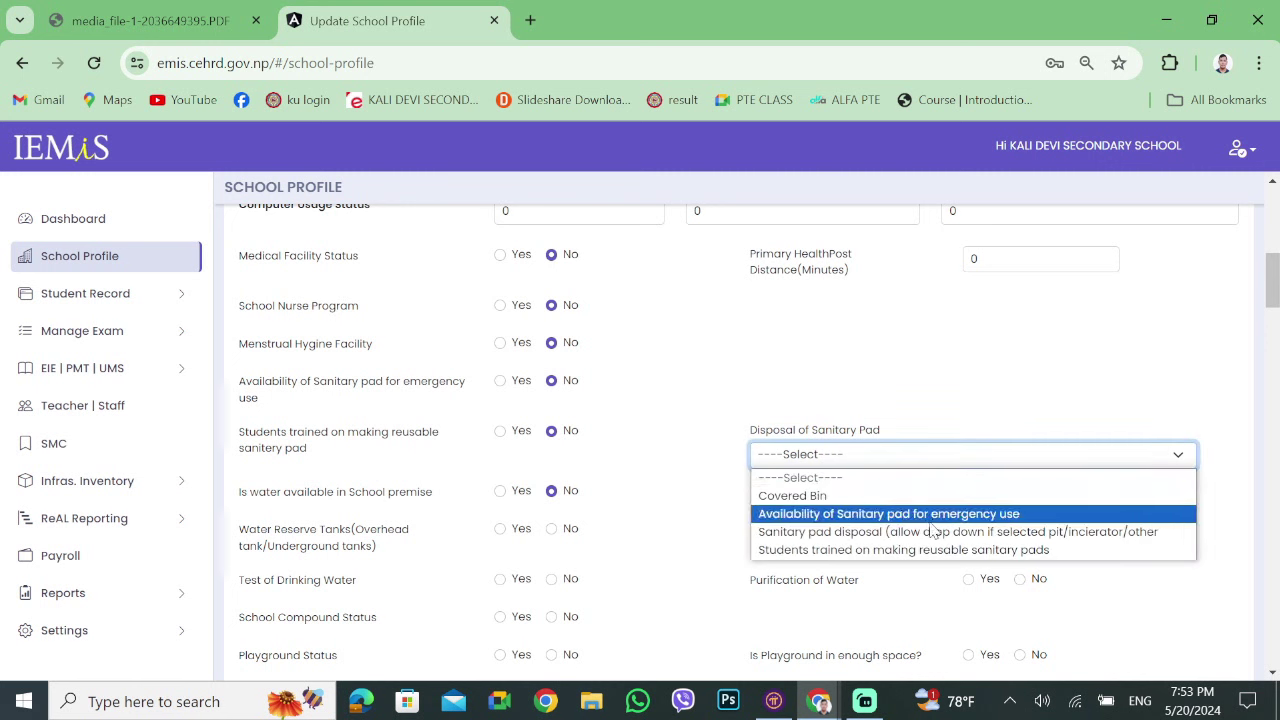
pyautogui.click(684, 526)
# Examine the water, playground and Toilet Status fields for boys and girls, along with the available Swerage System options.
pyautogui.scroll(-3, 672, 530)
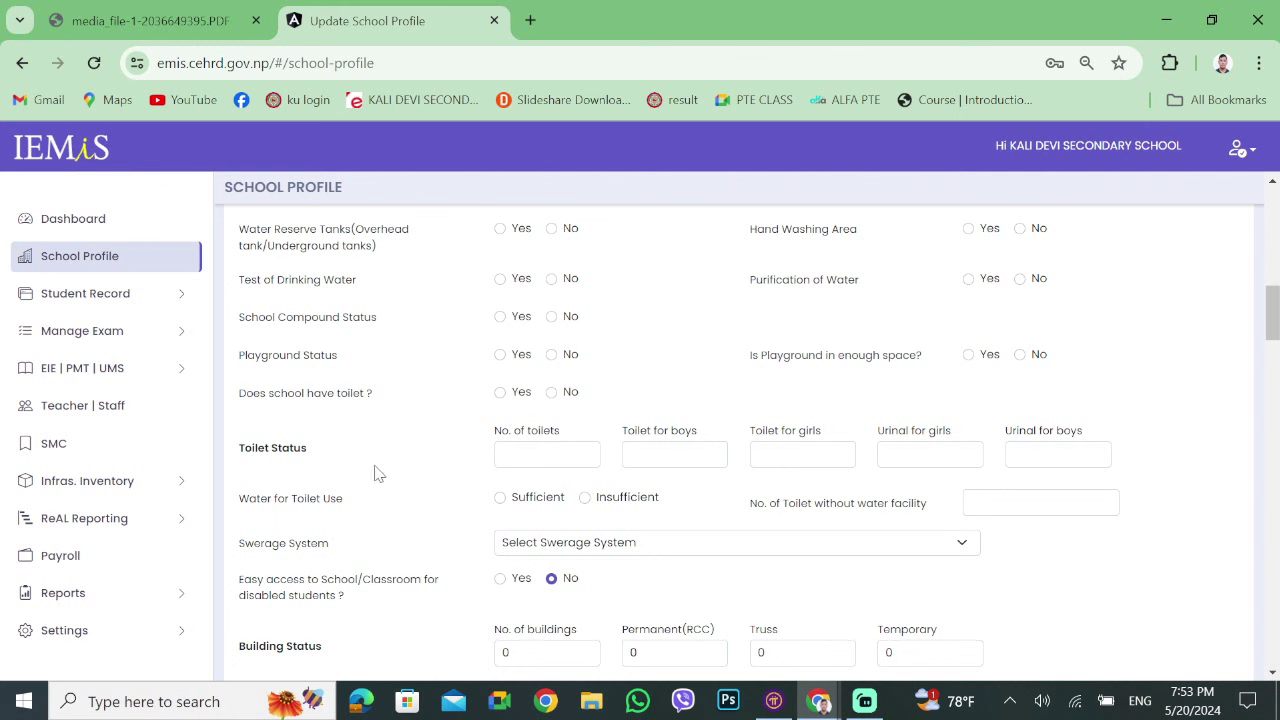
pyautogui.click(573, 452)
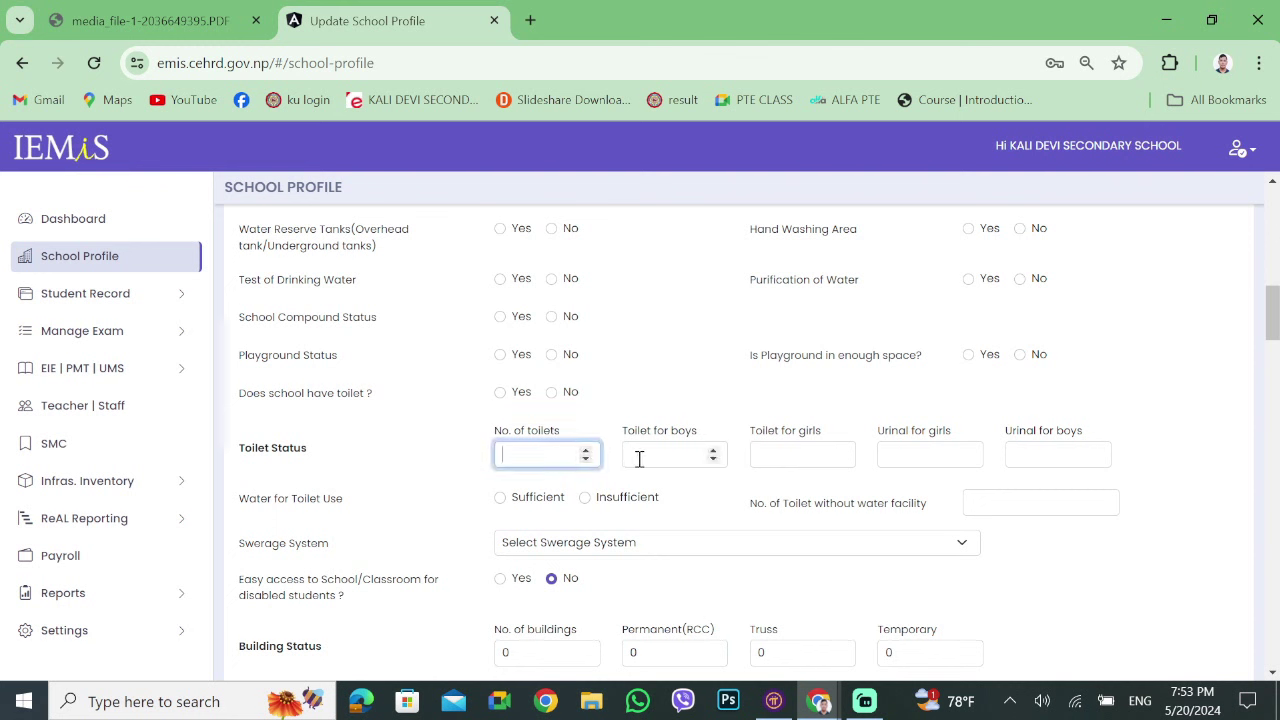
pyautogui.click(643, 452)
pyautogui.click(800, 455)
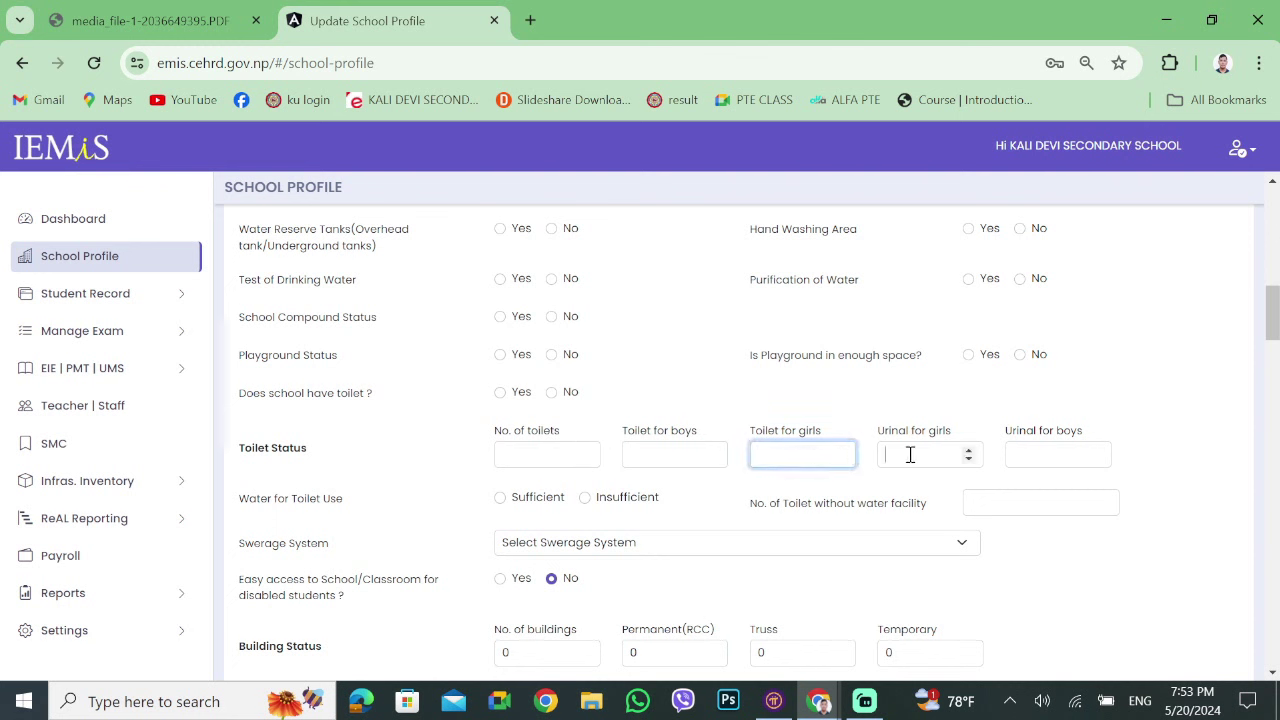
pyautogui.click(910, 455)
pyautogui.click(1028, 463)
pyautogui.scroll(-2, 680, 550)
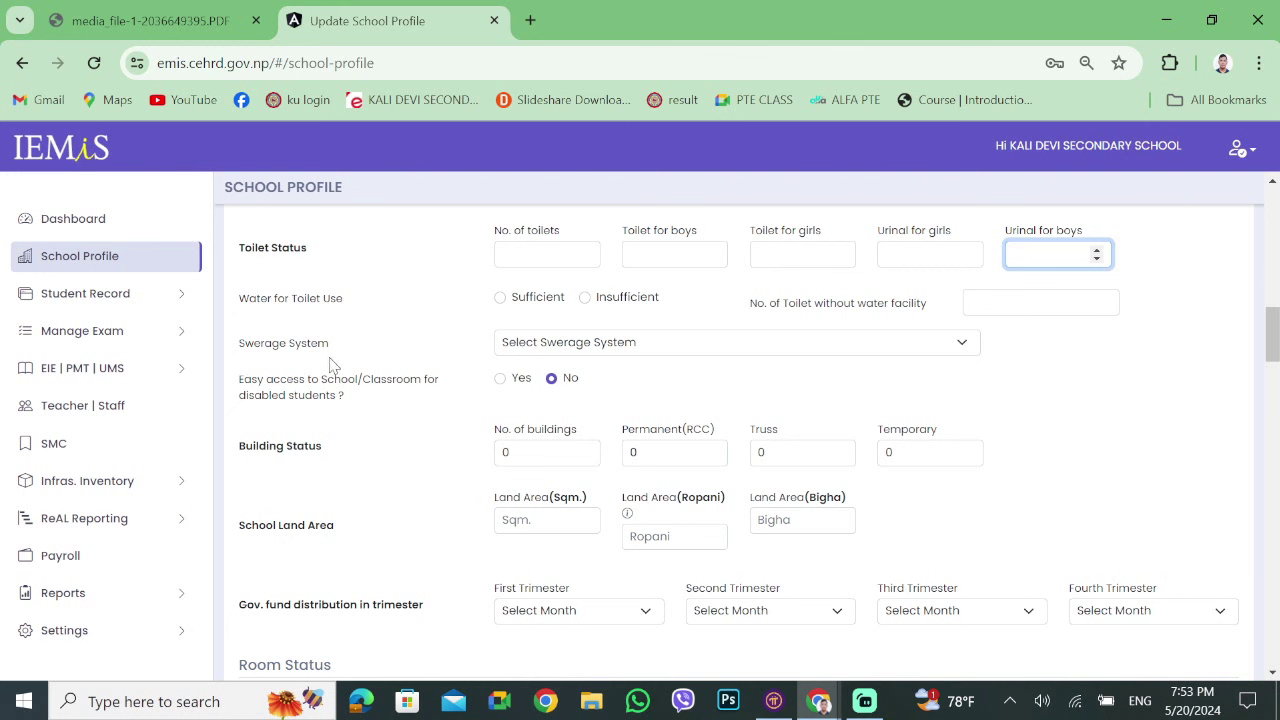
pyautogui.click(560, 345)
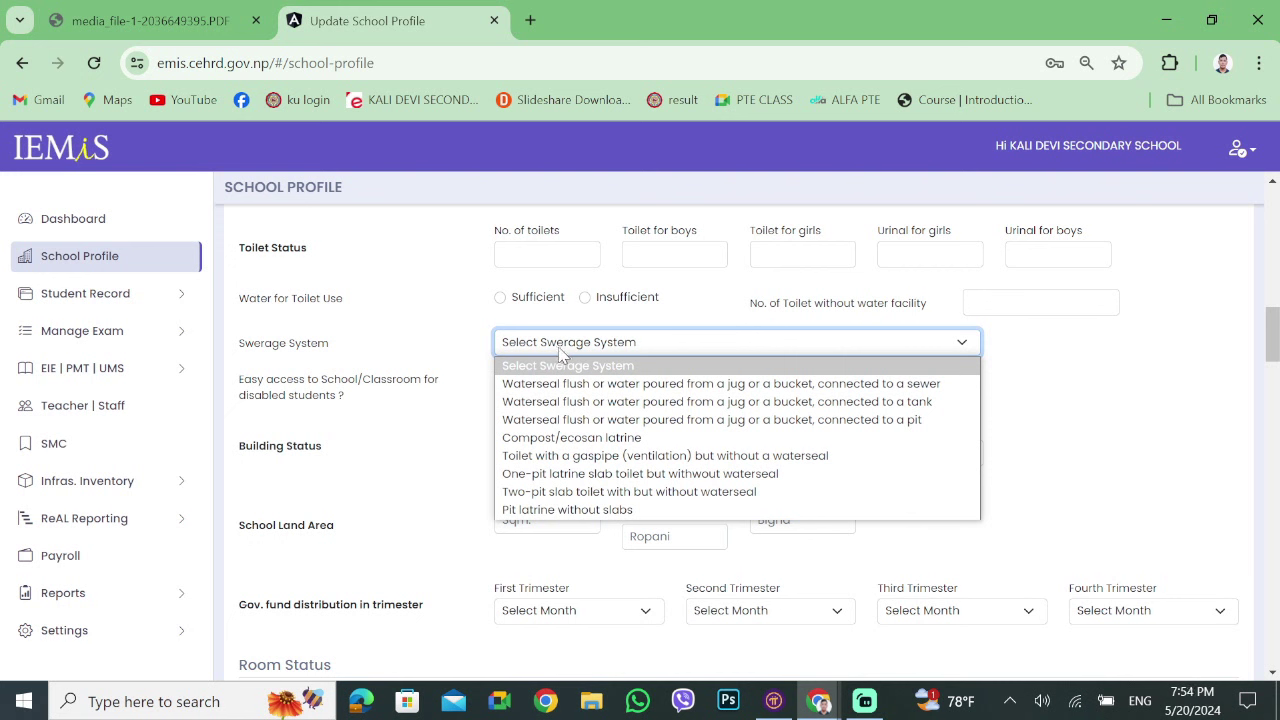
pyautogui.click(561, 351)
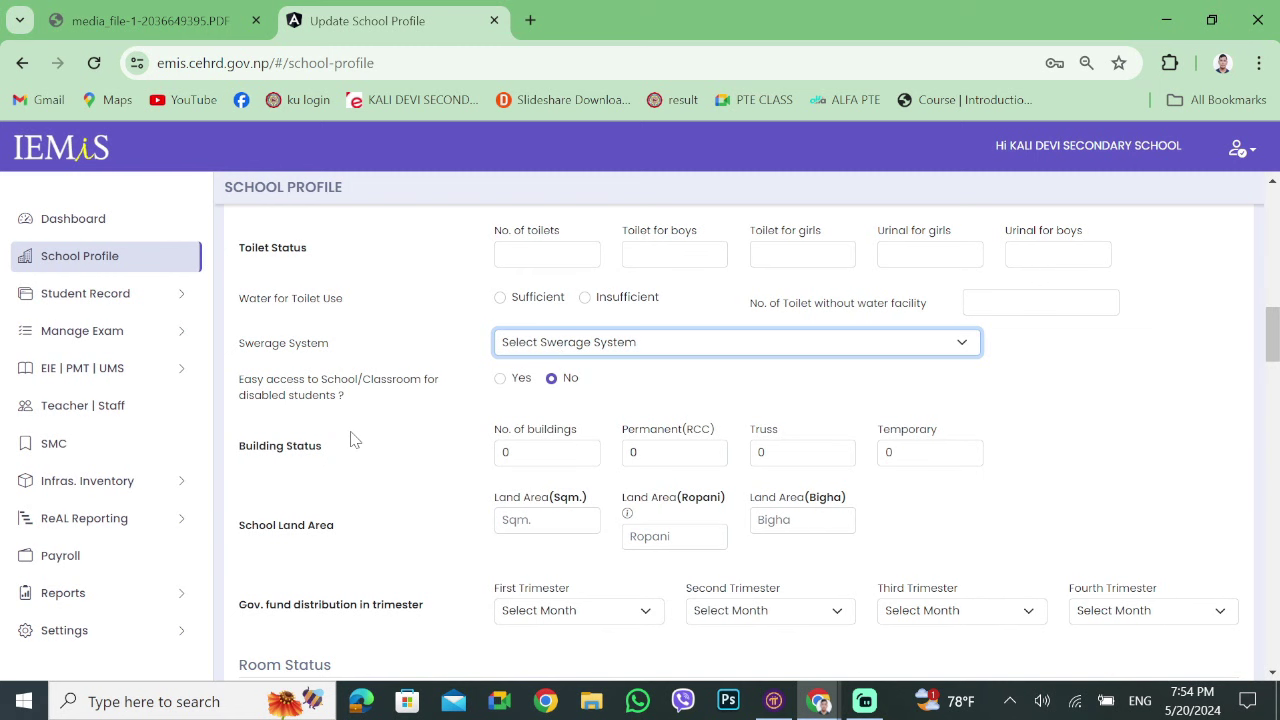
# Review the Building Status, School Land Area and trimester-wise government fund distribution fields, including the First Trimester month selection.
pyautogui.scroll(-1, 935, 475)
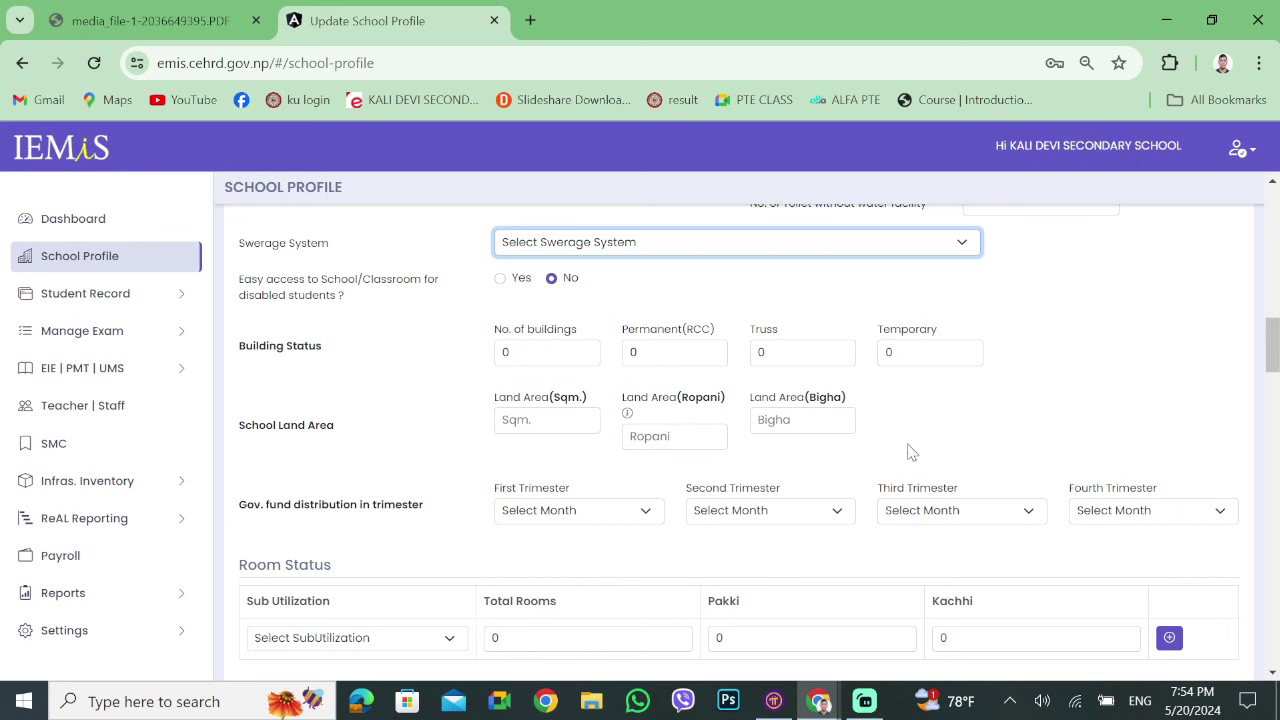
pyautogui.scroll(-1, 940, 455)
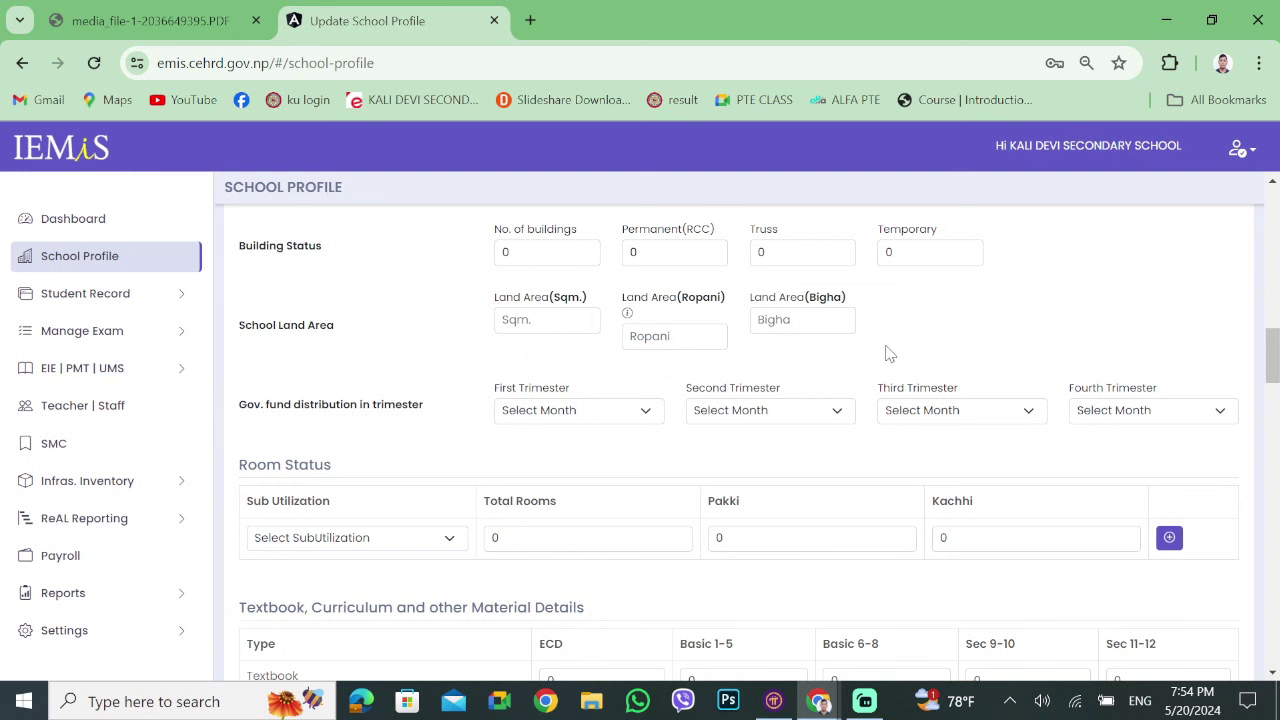
pyautogui.scroll(-1, 880, 345)
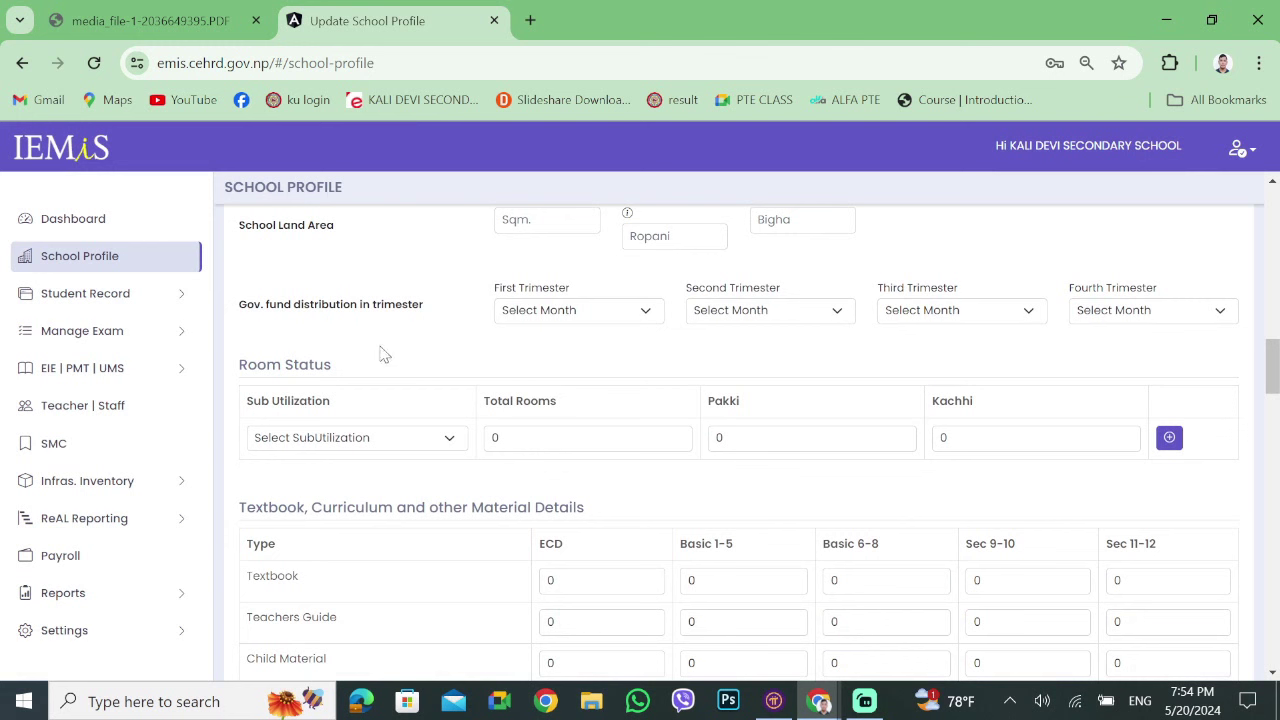
pyautogui.click(578, 312)
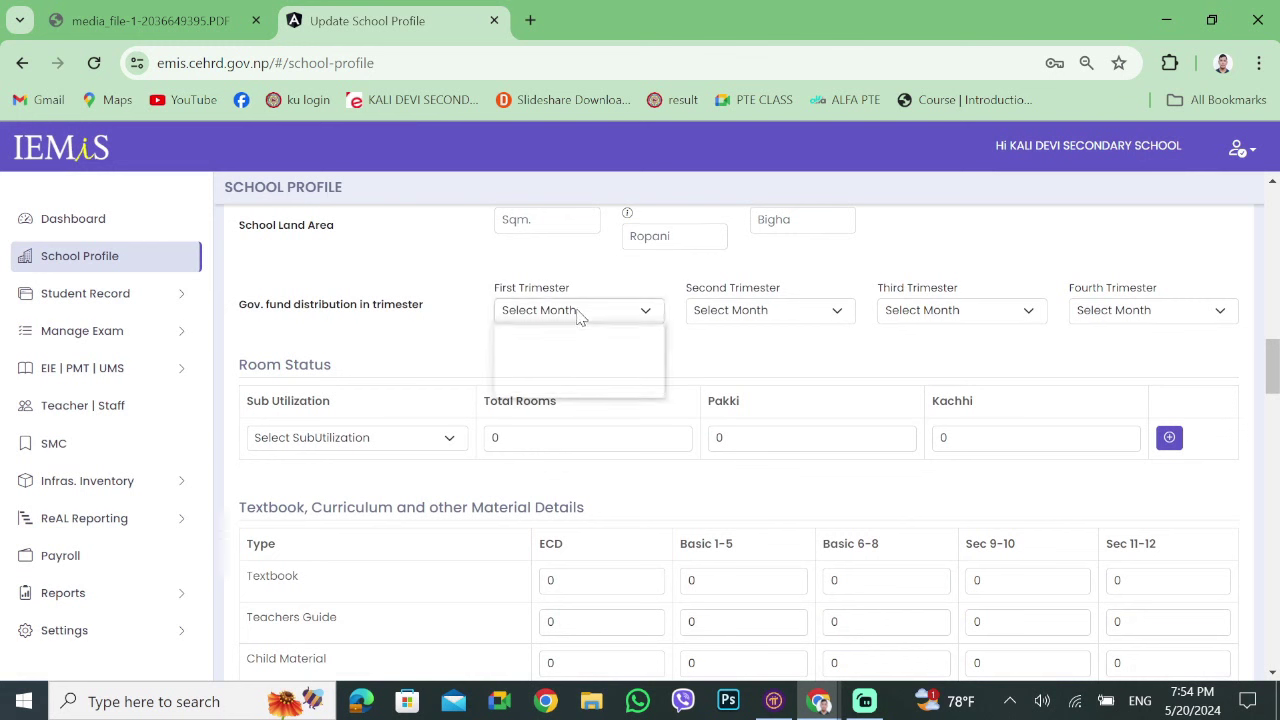
pyautogui.click(615, 318)
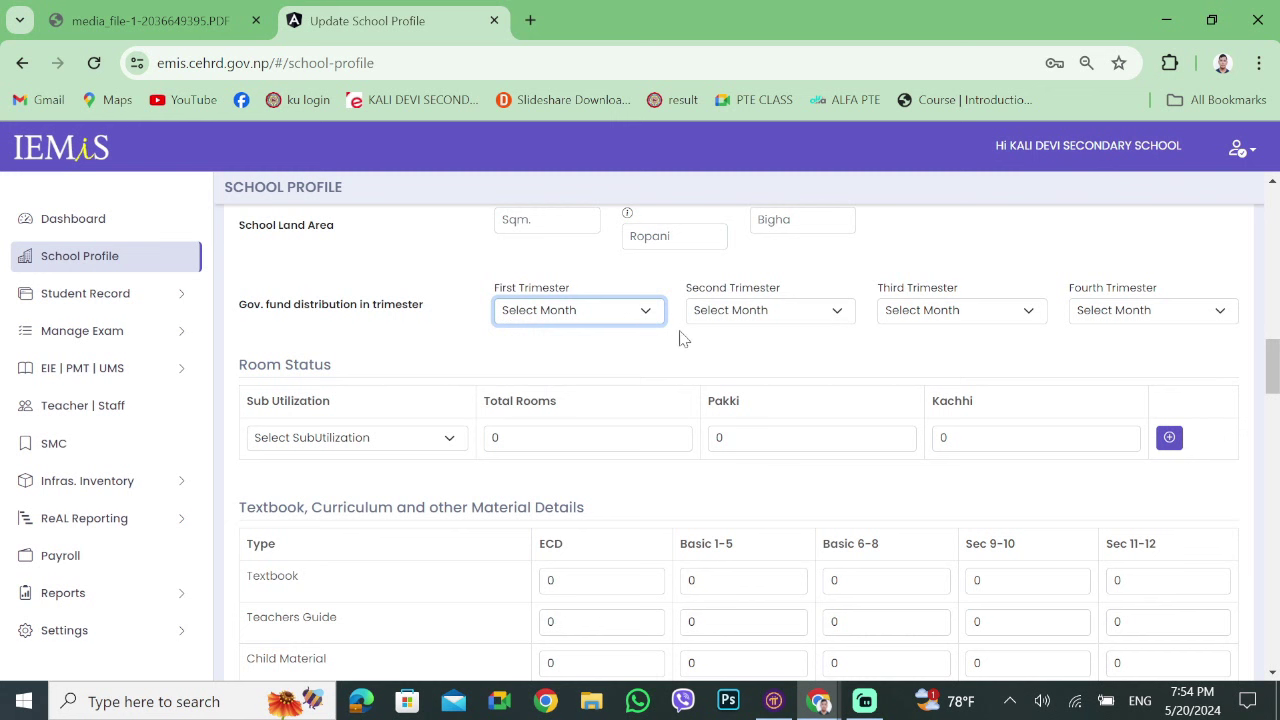
pyautogui.click(772, 352)
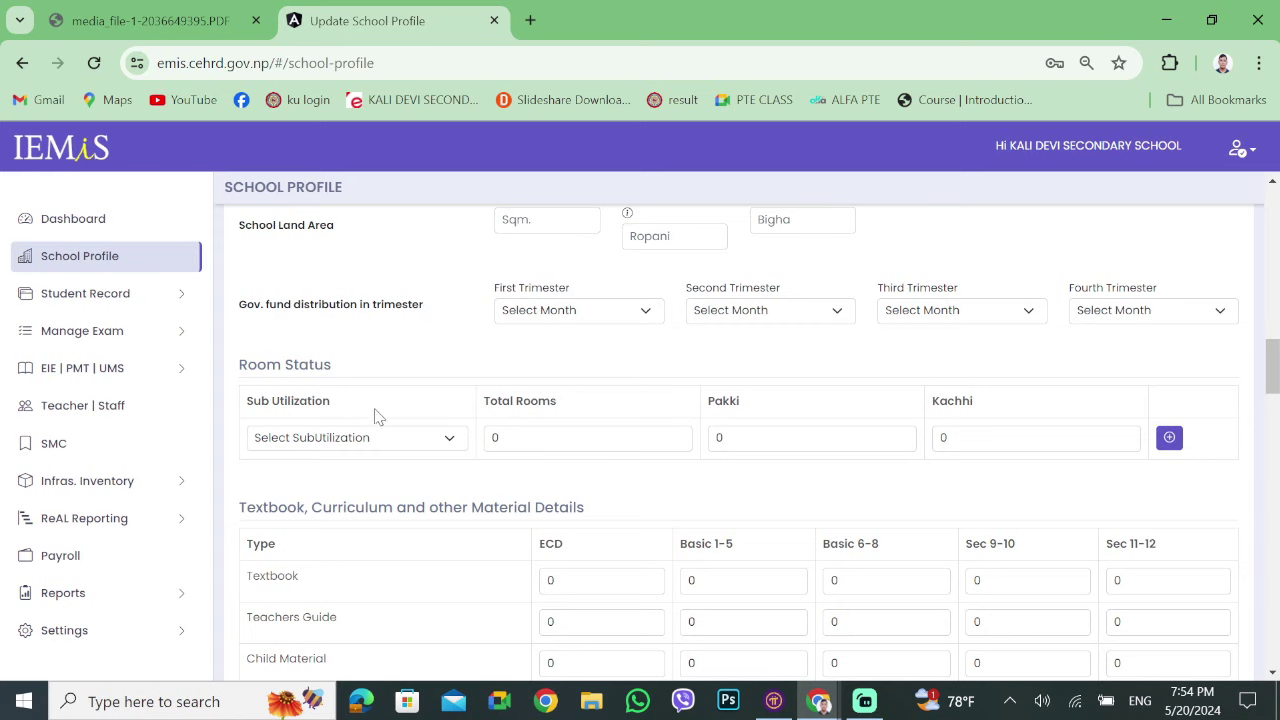
# Examine the Room Status table's Sub Utilization options, and add and delete an extra room row to demonstrate it.
pyautogui.scroll(-1, 378, 416)
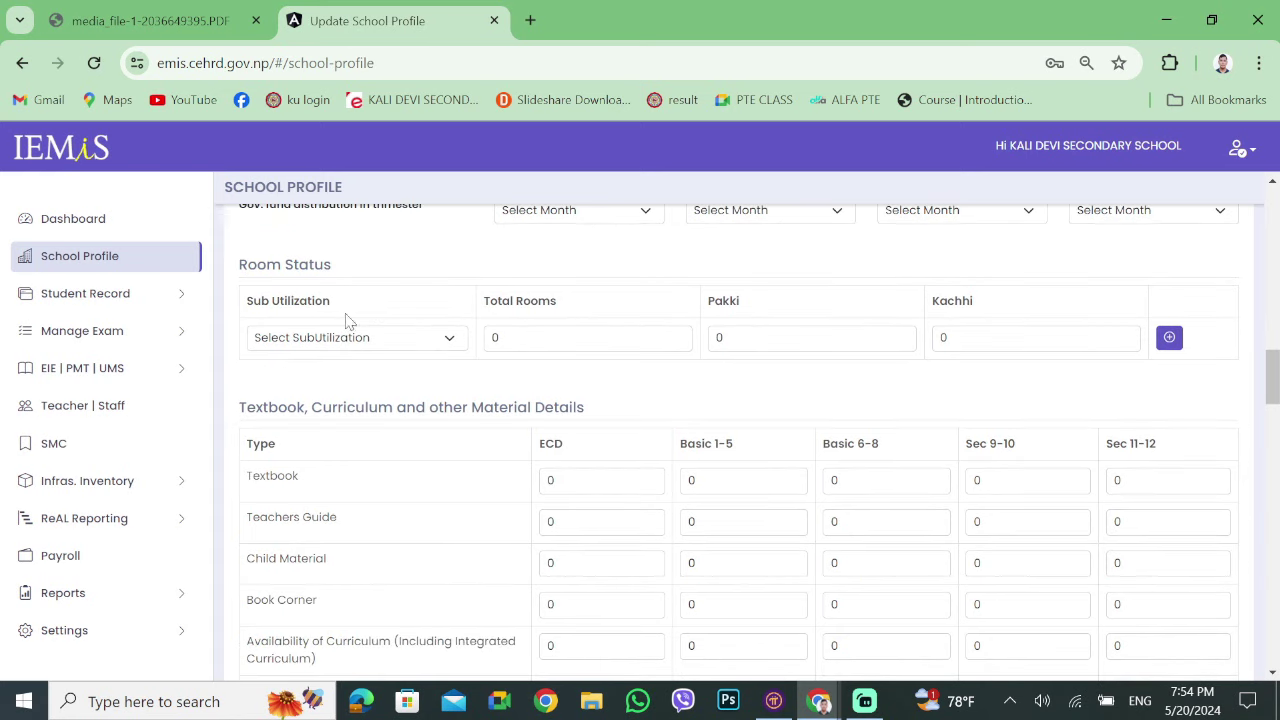
pyautogui.click(393, 345)
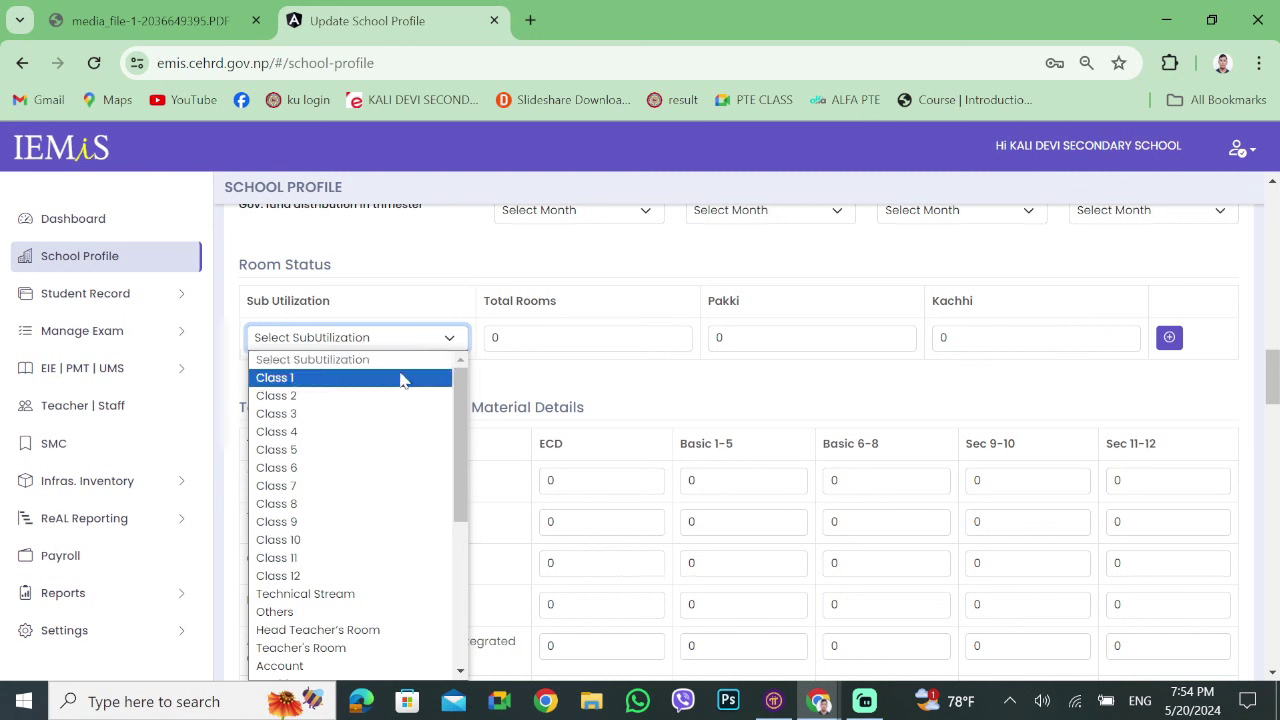
pyautogui.click(410, 350)
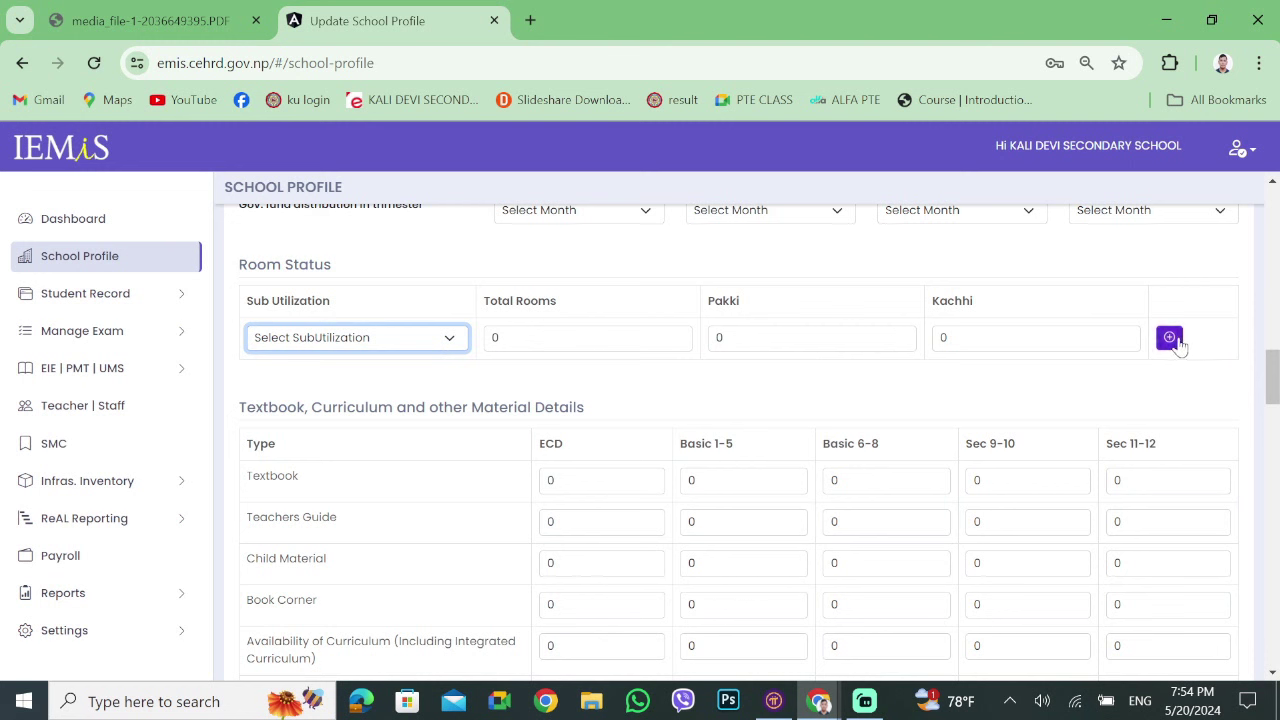
pyautogui.click(1169, 338)
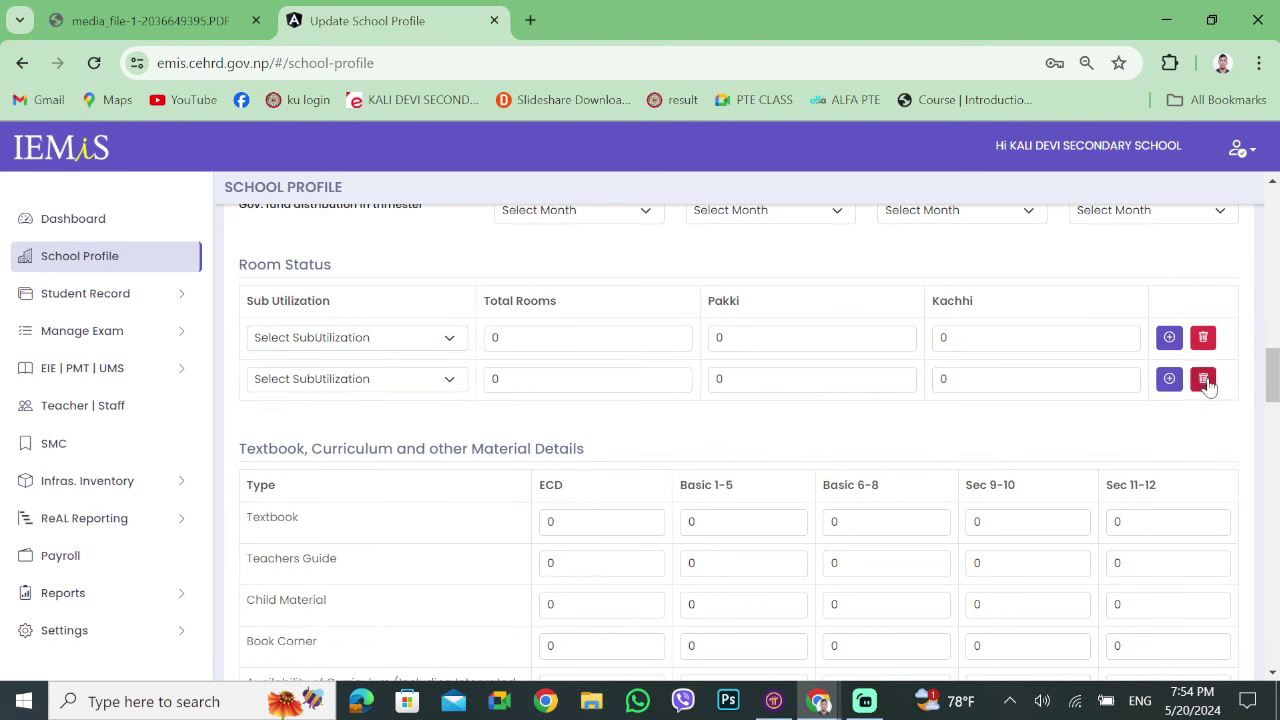
pyautogui.click(1204, 383)
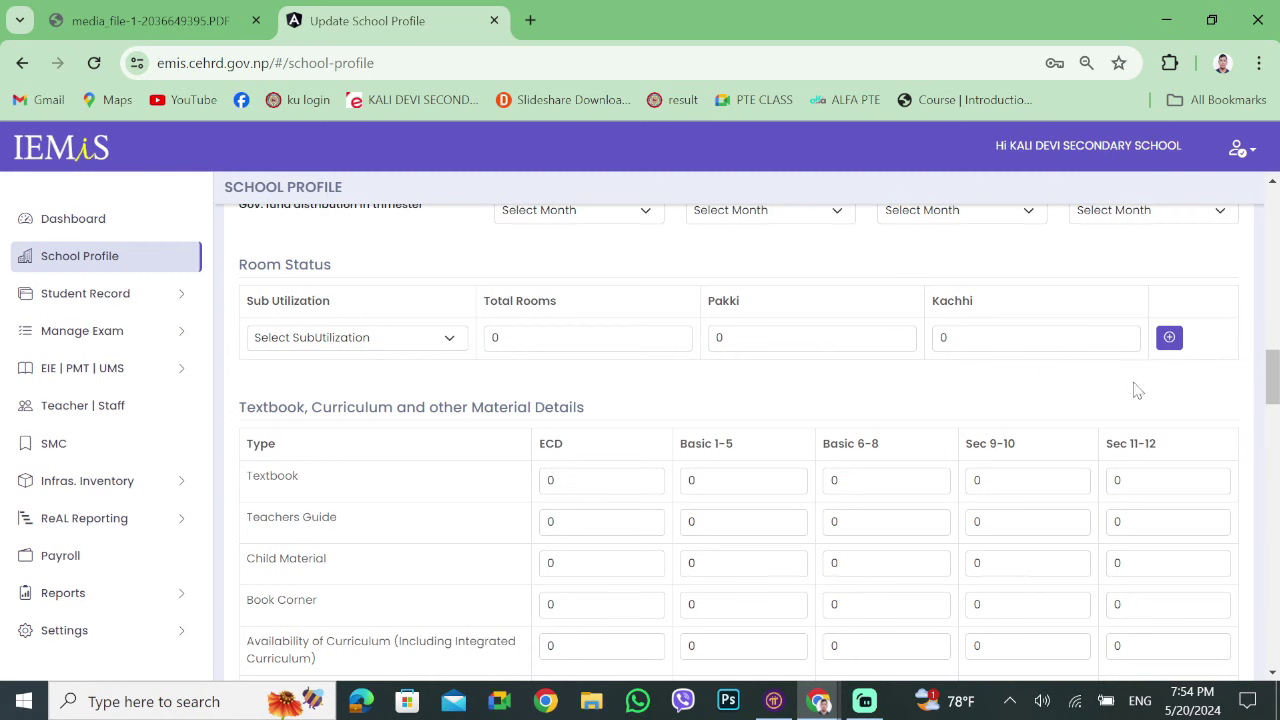
# Review the Textbook, Curriculum and other Material Details table's material types across the ECD to Sec 11-12 levels.
pyautogui.scroll(-1, 549, 429)
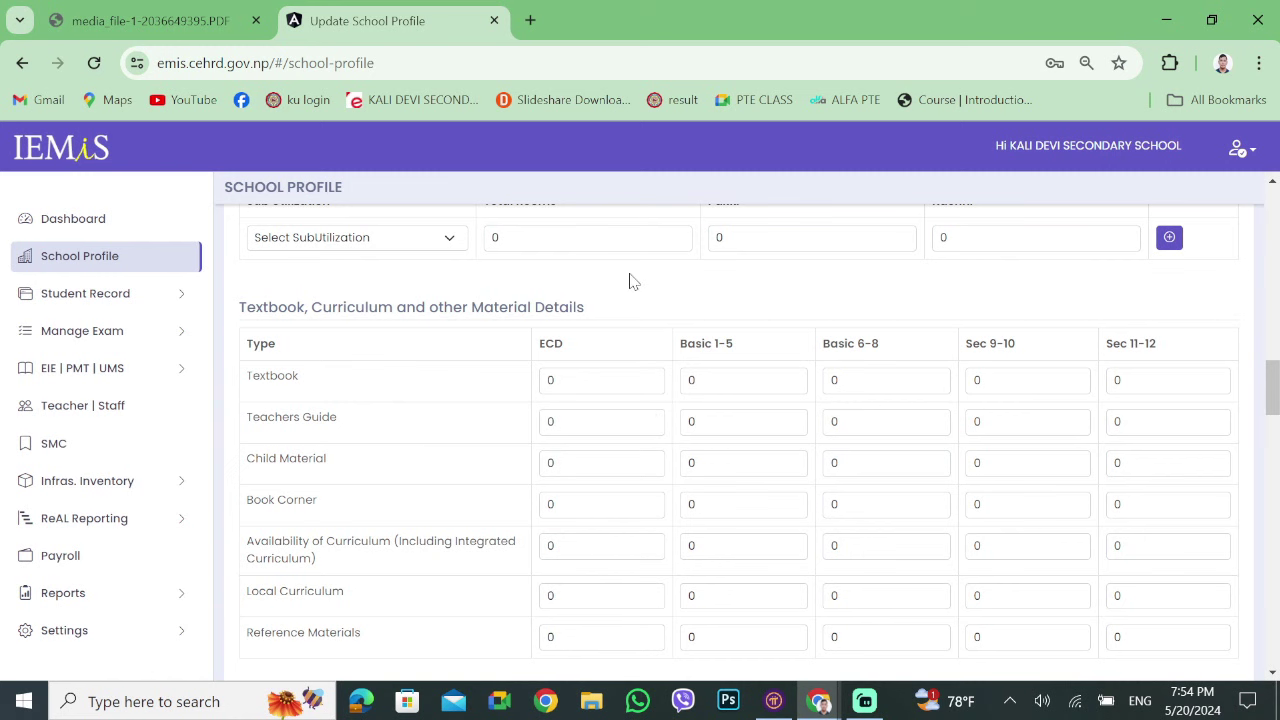
pyautogui.scroll(-1, 632, 330)
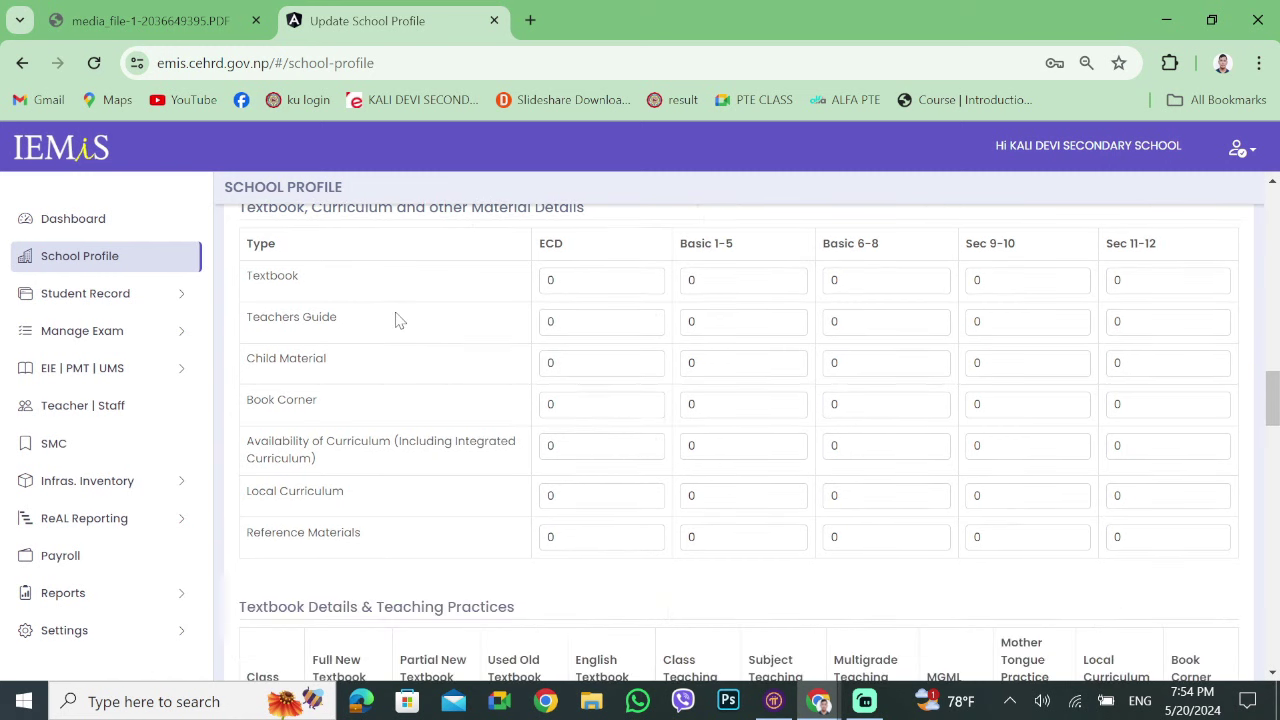
pyautogui.scroll(1, 398, 318)
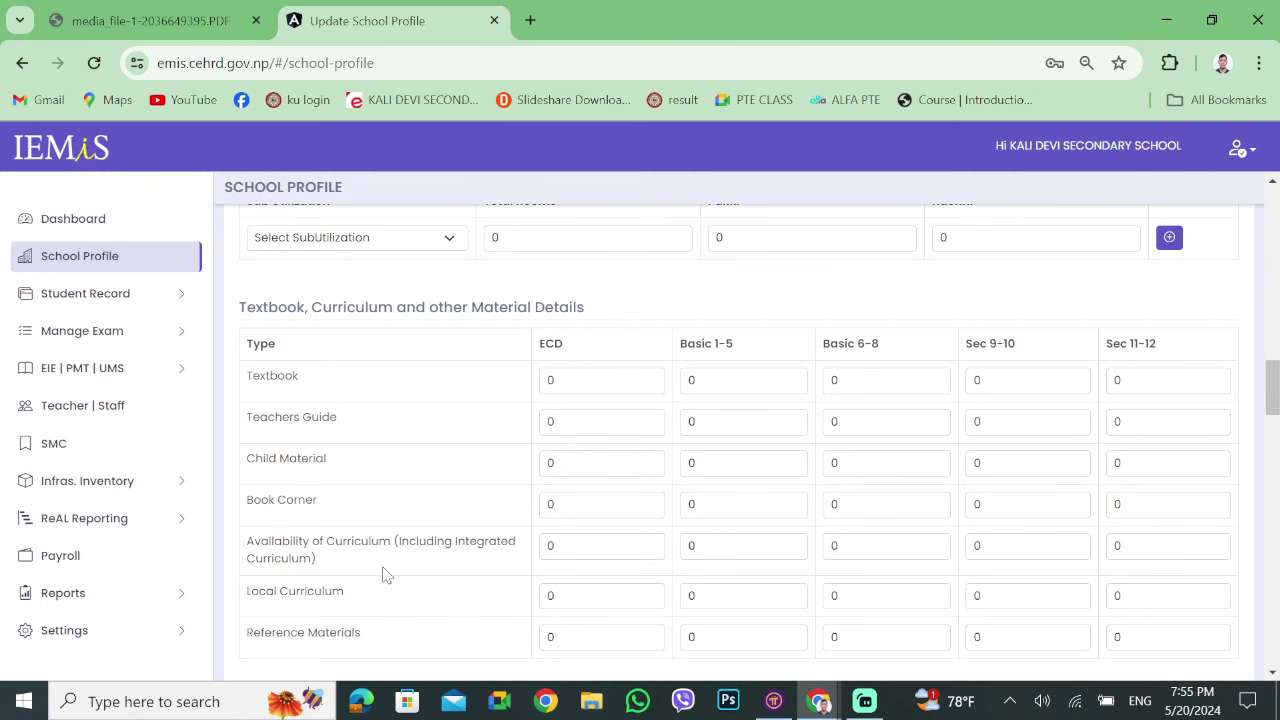
pyautogui.scroll(-1, 460, 566)
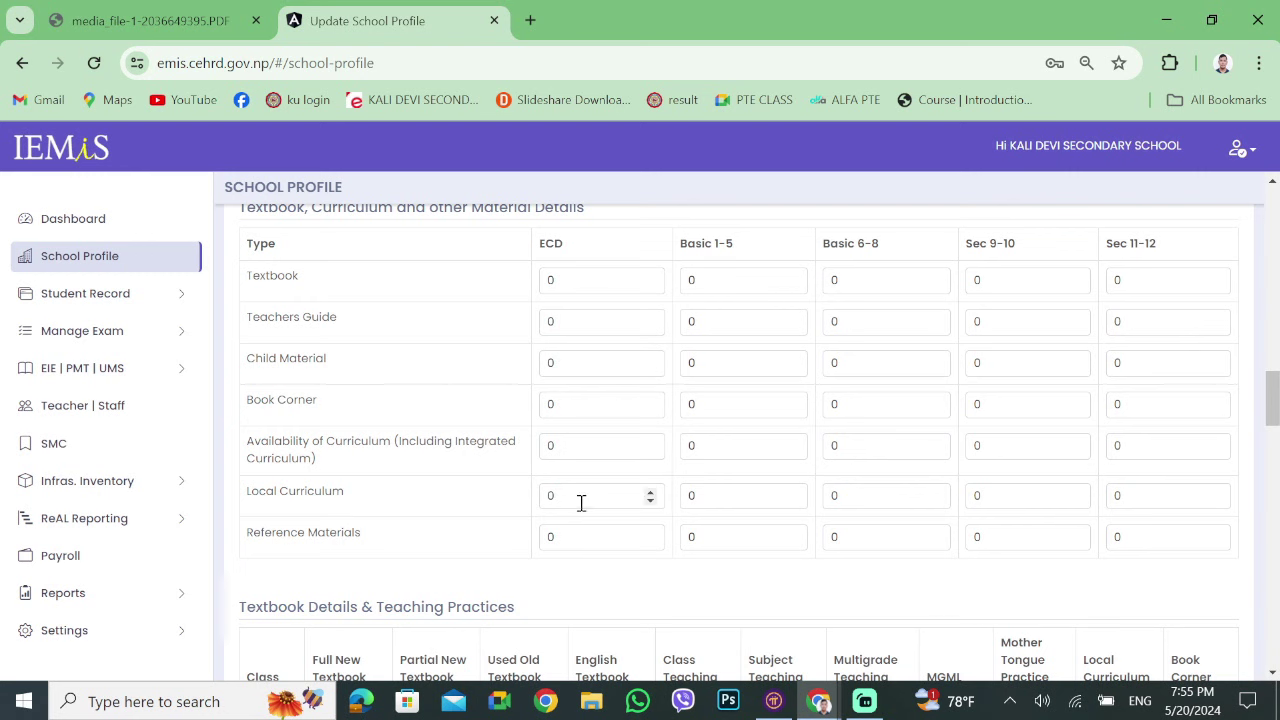
# Examine the Textbook Details & Teaching Practices table, including the ECD/PPC options for class, subject, multigrade and MGML teaching.
pyautogui.scroll(-2, 869, 597)
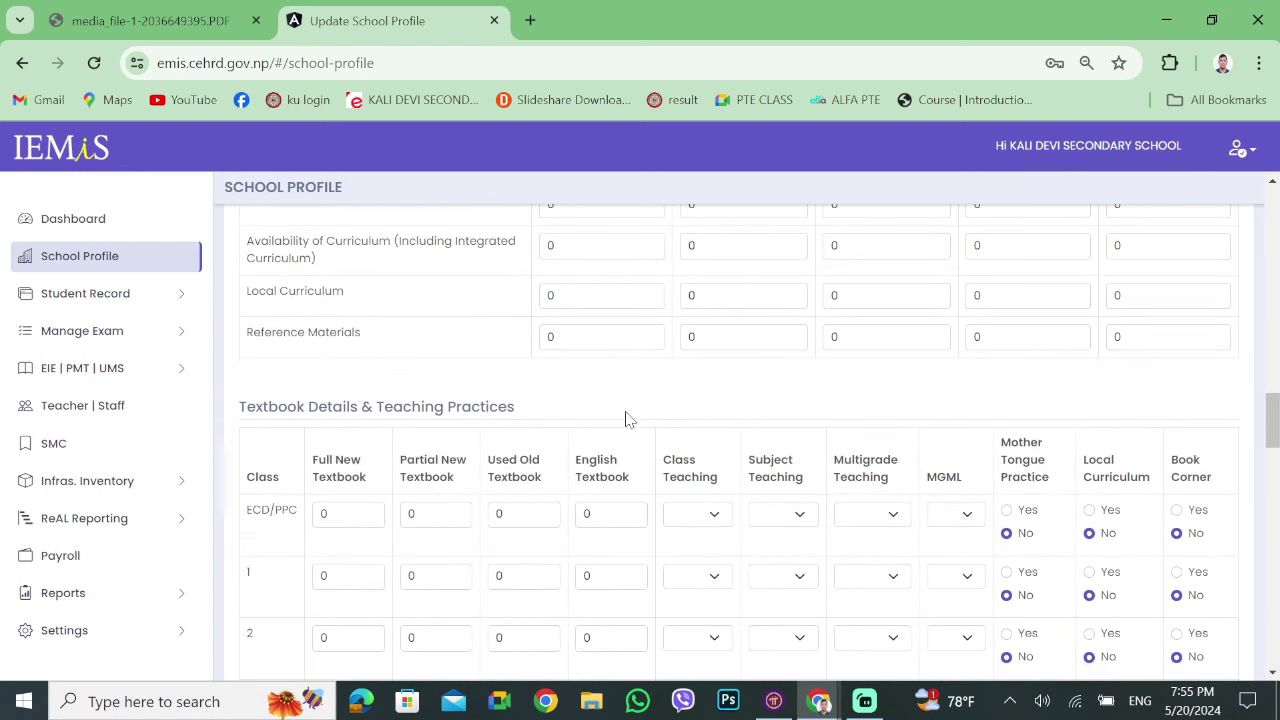
pyautogui.scroll(-1, 625, 418)
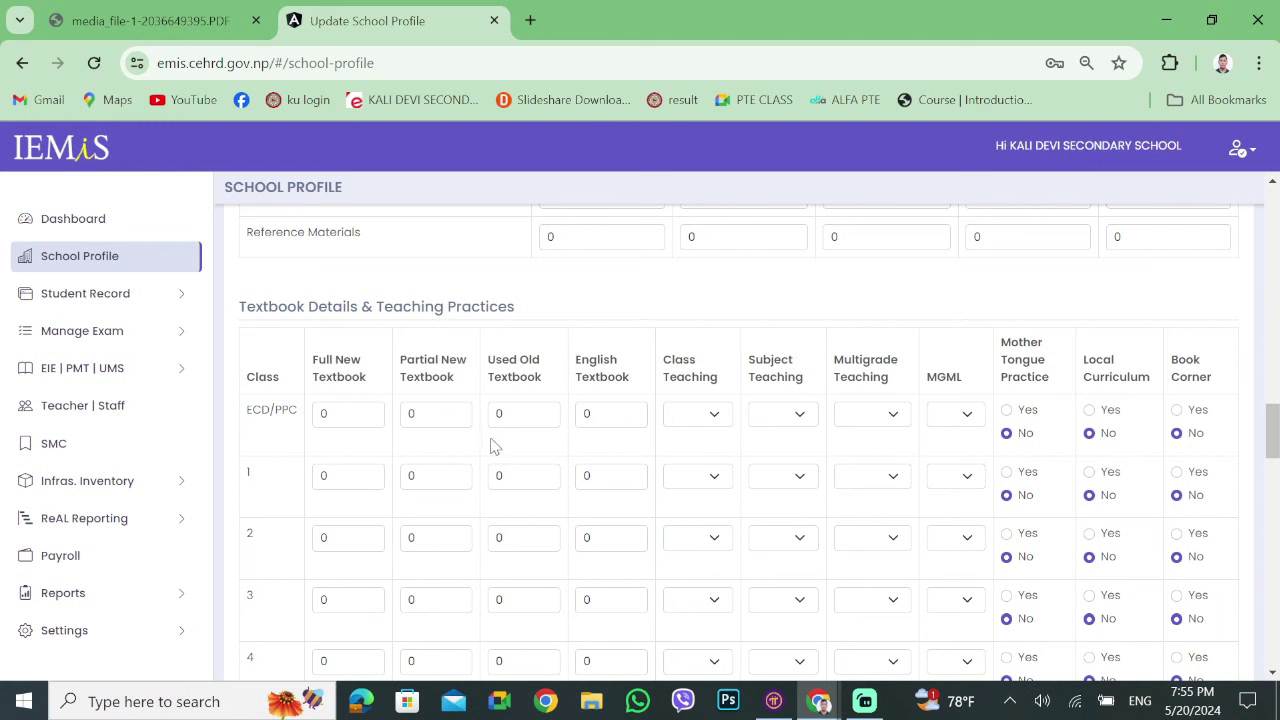
pyautogui.click(714, 418)
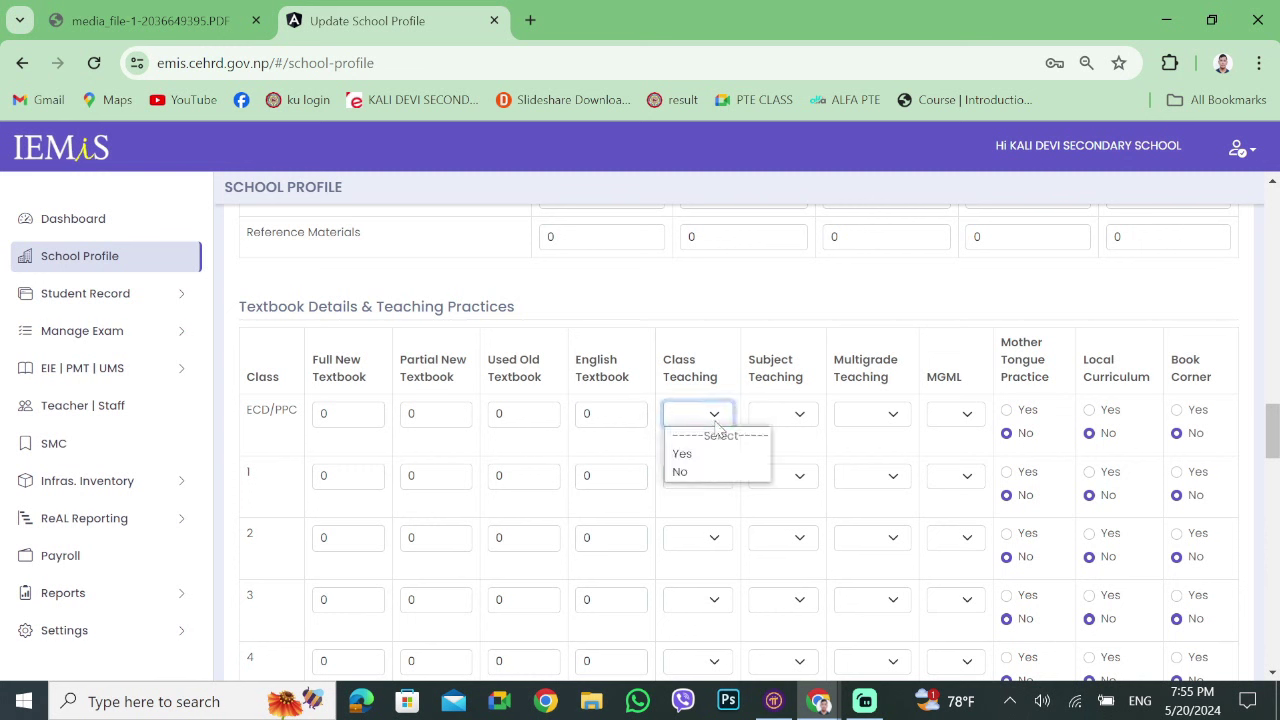
pyautogui.click(716, 422)
pyautogui.click(803, 418)
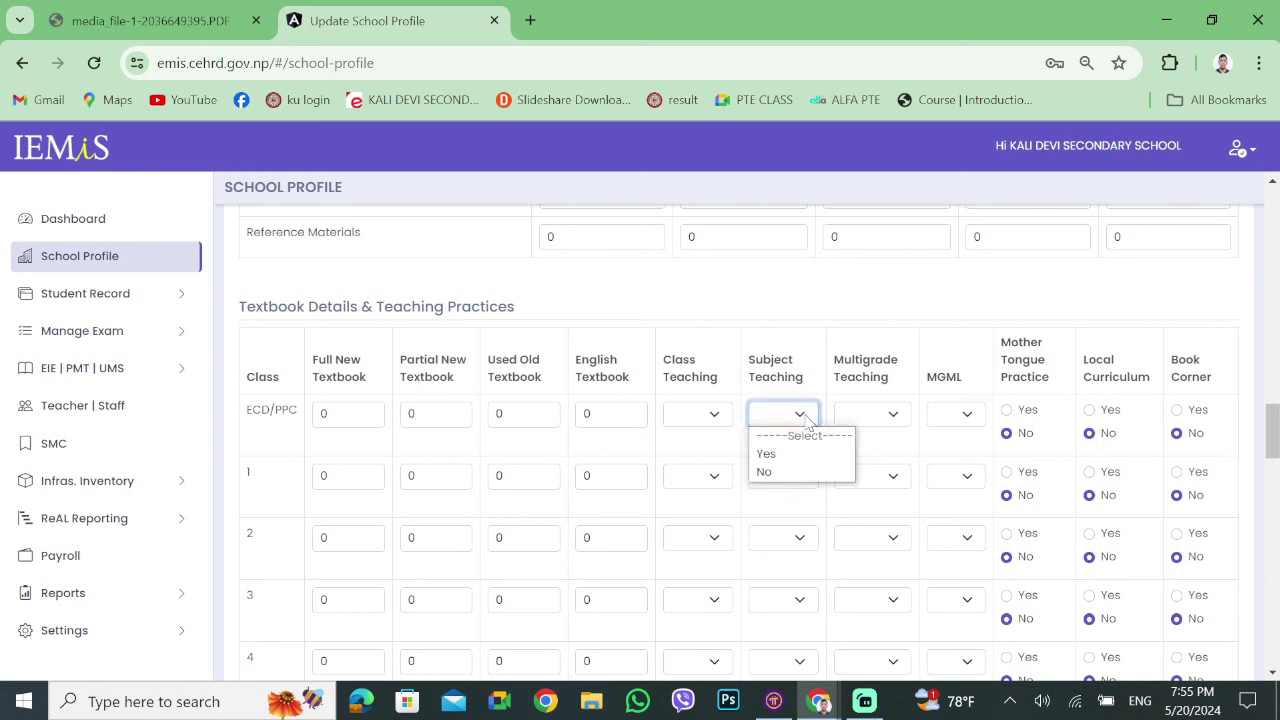
pyautogui.click(808, 420)
pyautogui.click(889, 414)
pyautogui.click(891, 415)
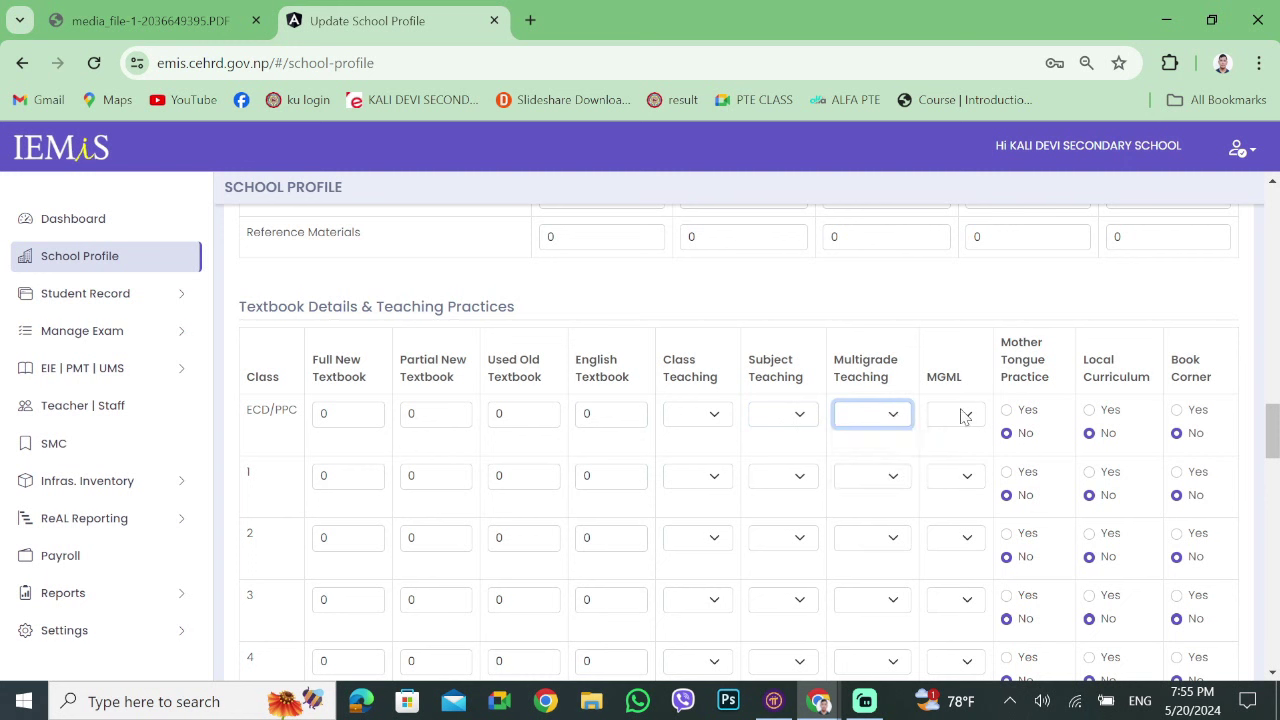
pyautogui.click(965, 418)
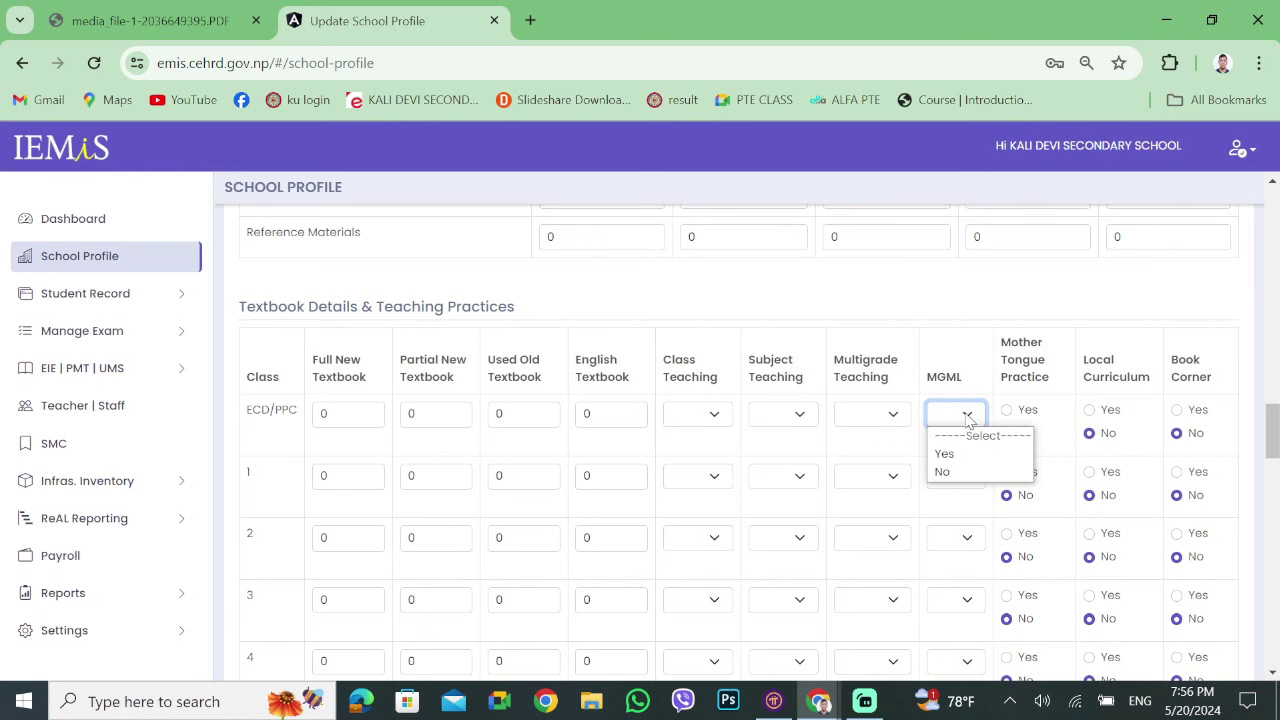
pyautogui.click(960, 415)
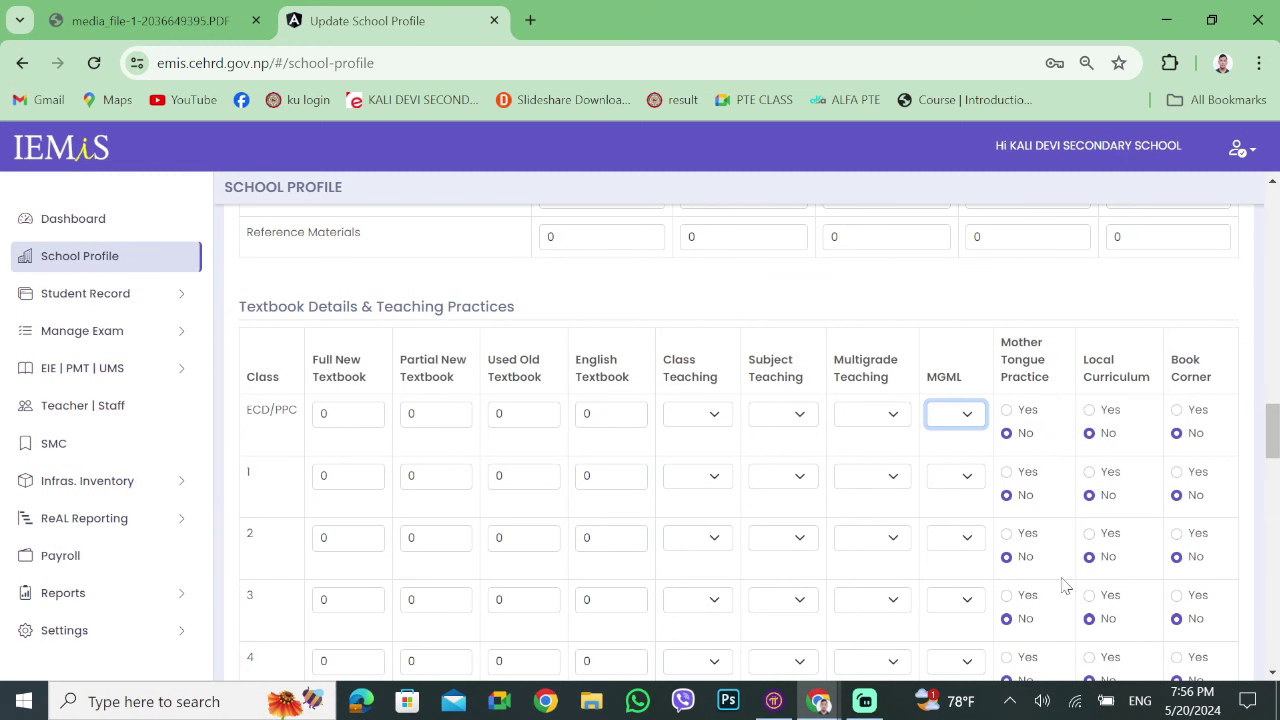
pyautogui.scroll(-1, 1065, 587)
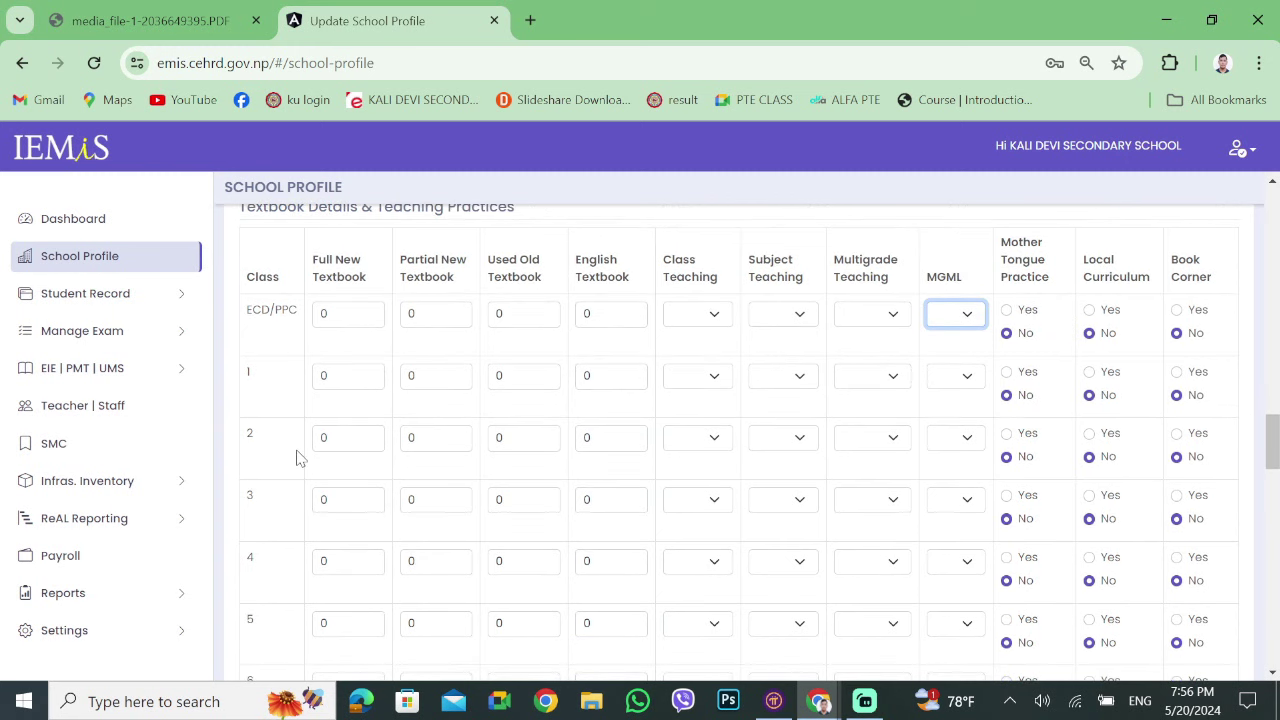
# Review the remaining class rows of the Textbook Details & Teaching Practices table, from class 1 through KG.
pyautogui.scroll(-4, 295, 445)
pyautogui.scroll(-2, 295, 451)
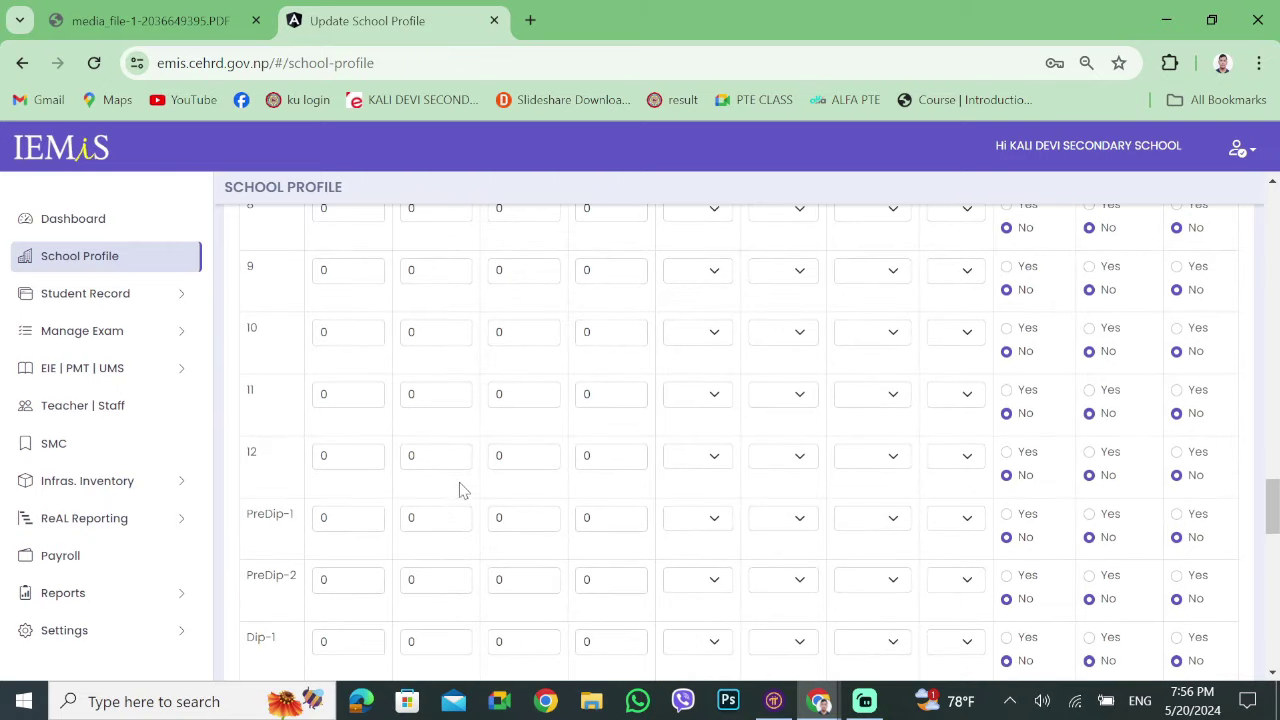
pyautogui.scroll(-3, 446, 490)
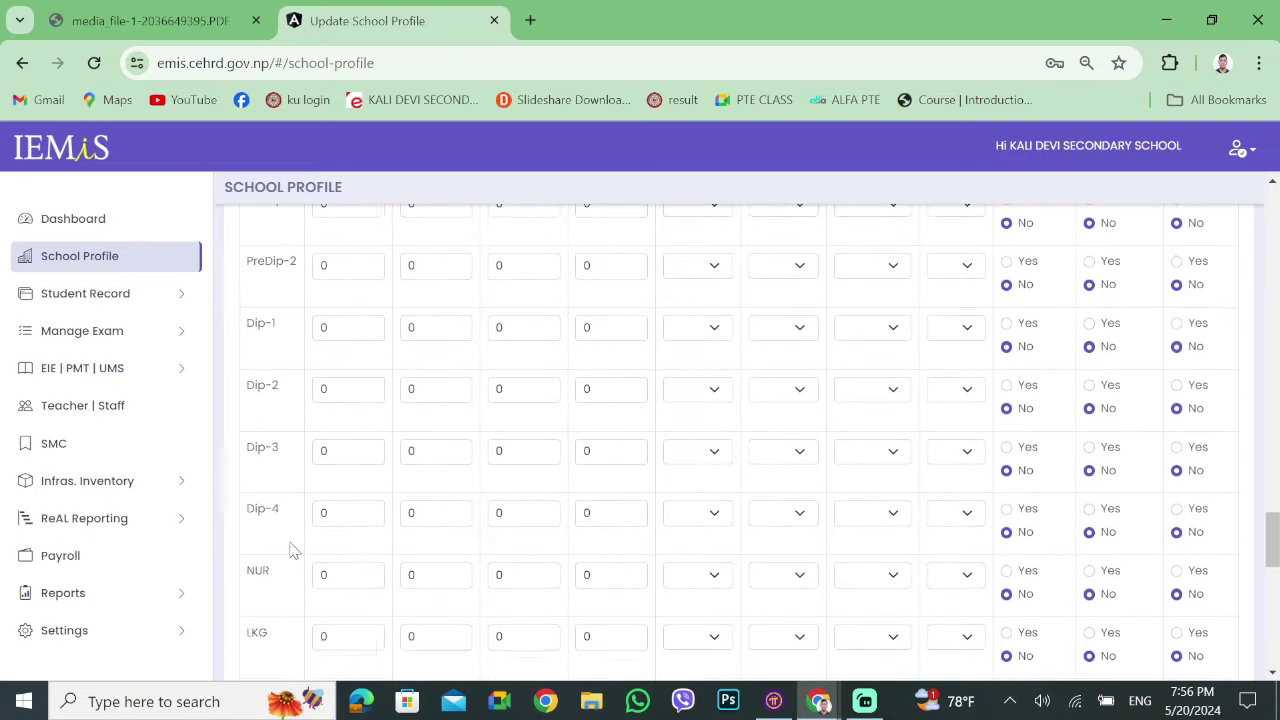
pyautogui.scroll(-8, 293, 550)
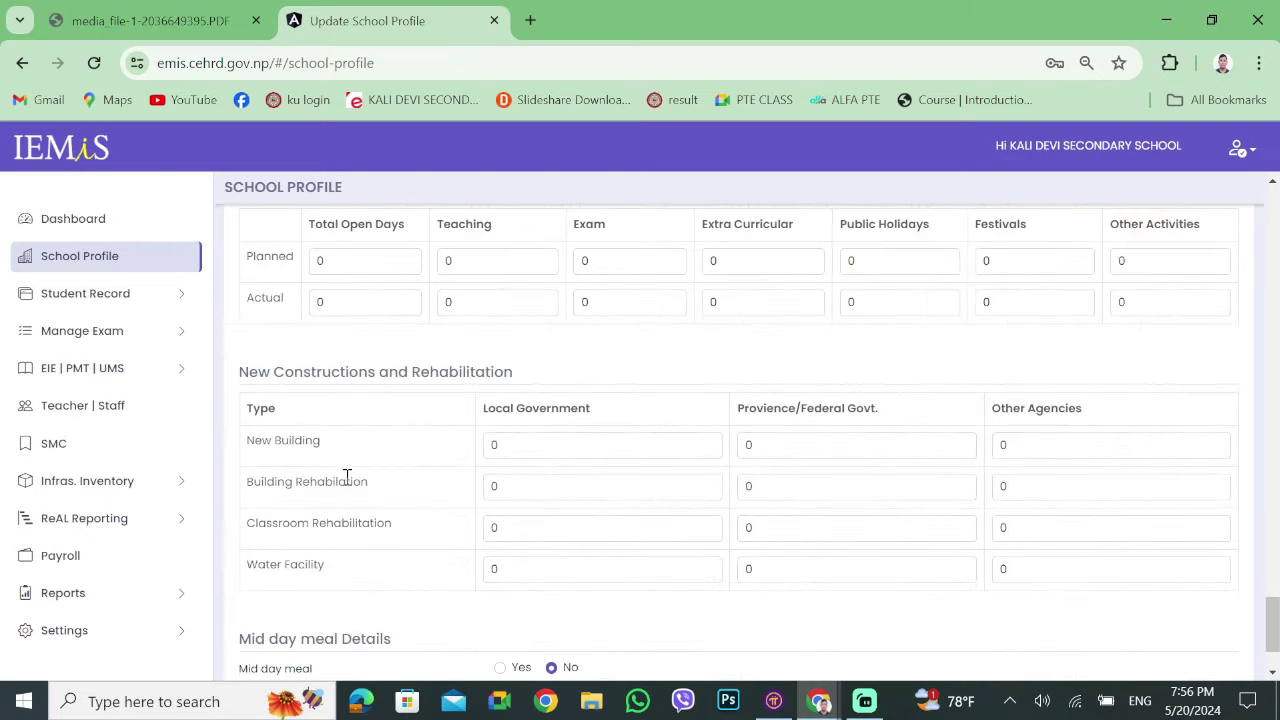
# Examine the School Opening Days table's Planned and Actual fields, from Total Open Days and Teaching to Festivals and Other Activities.
pyautogui.scroll(1, 347, 477)
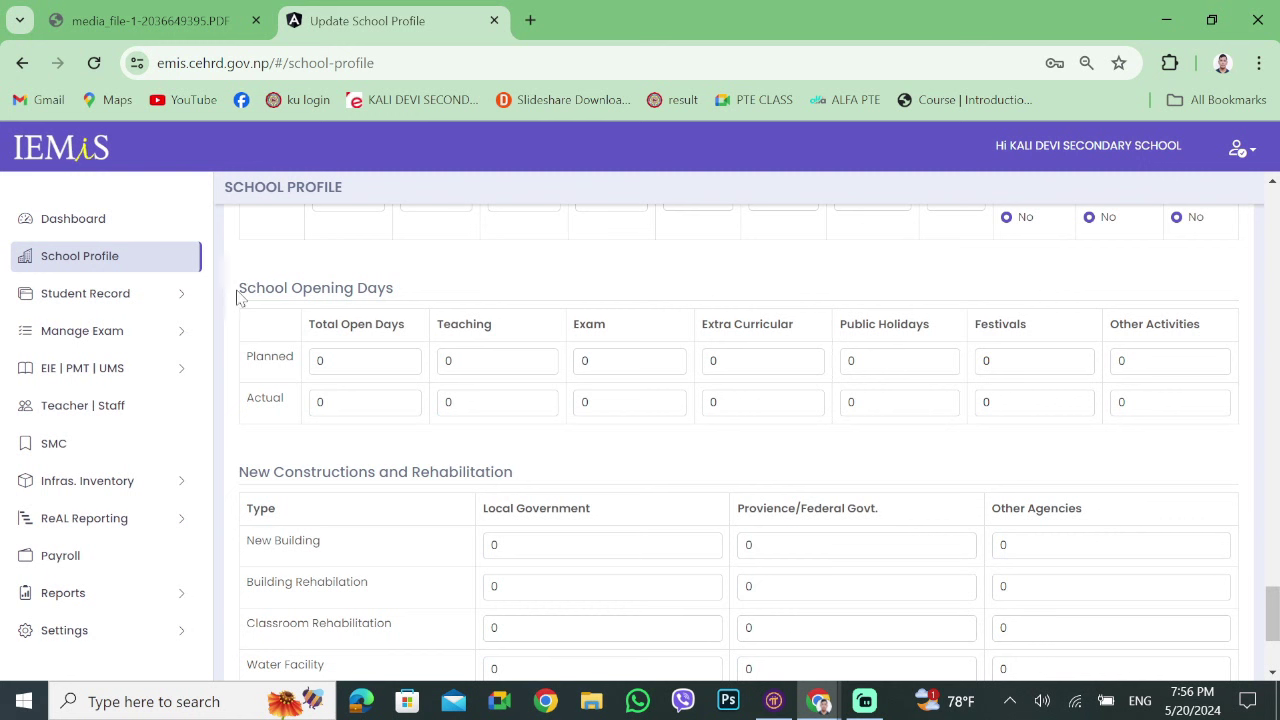
pyautogui.moveTo(243, 287); pyautogui.dragTo(437, 291)
pyautogui.click(530, 288)
pyautogui.click(360, 364)
pyautogui.click(482, 361)
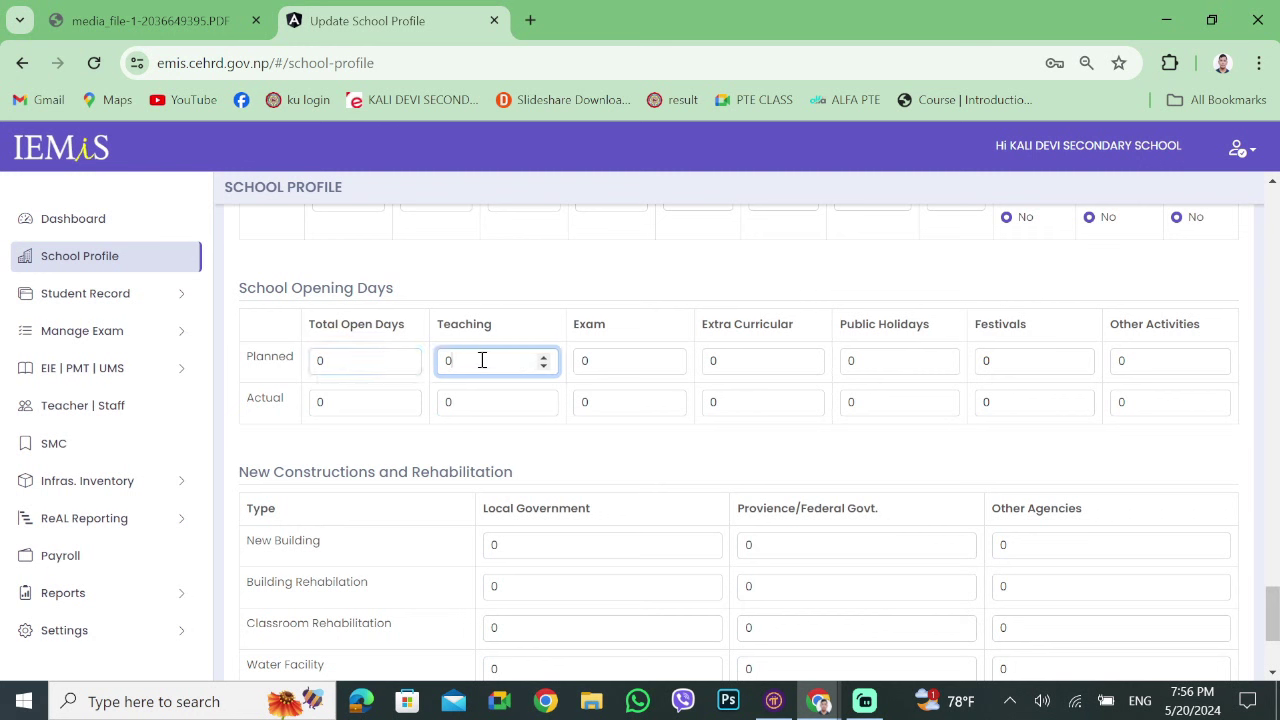
pyautogui.click(360, 352)
pyautogui.click(477, 358)
pyautogui.click(606, 363)
pyautogui.click(754, 365)
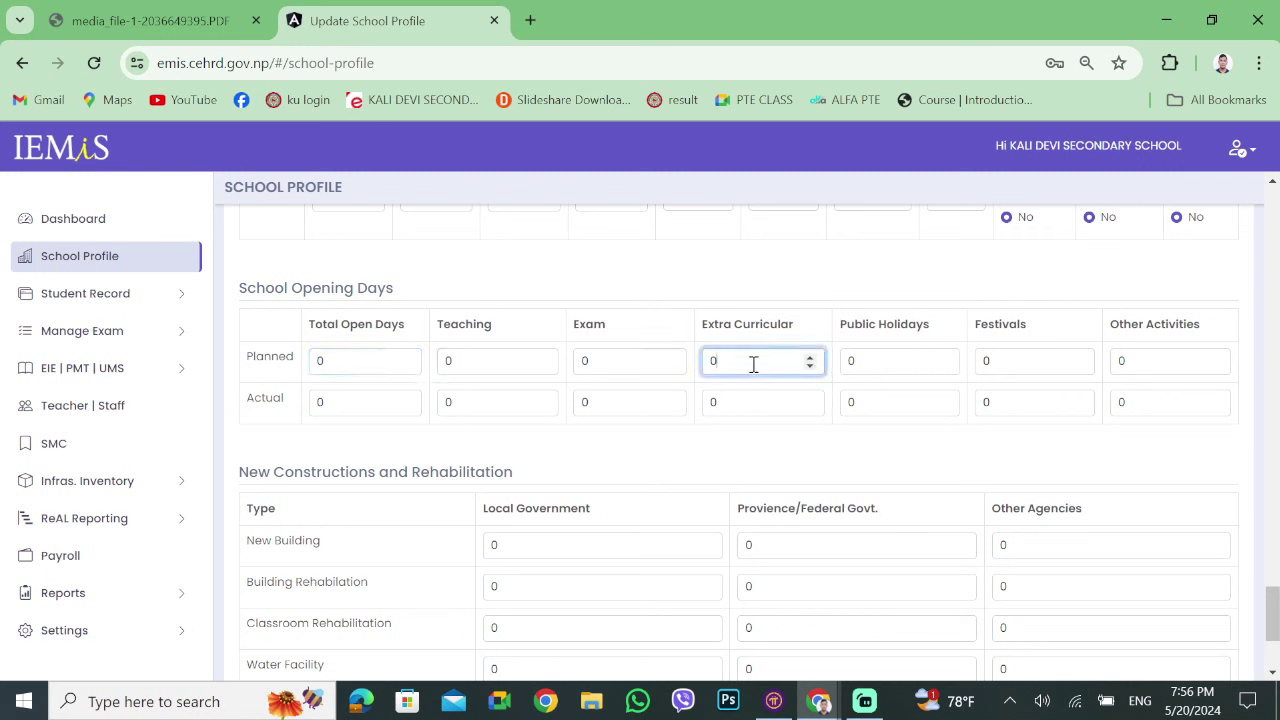
pyautogui.click(876, 363)
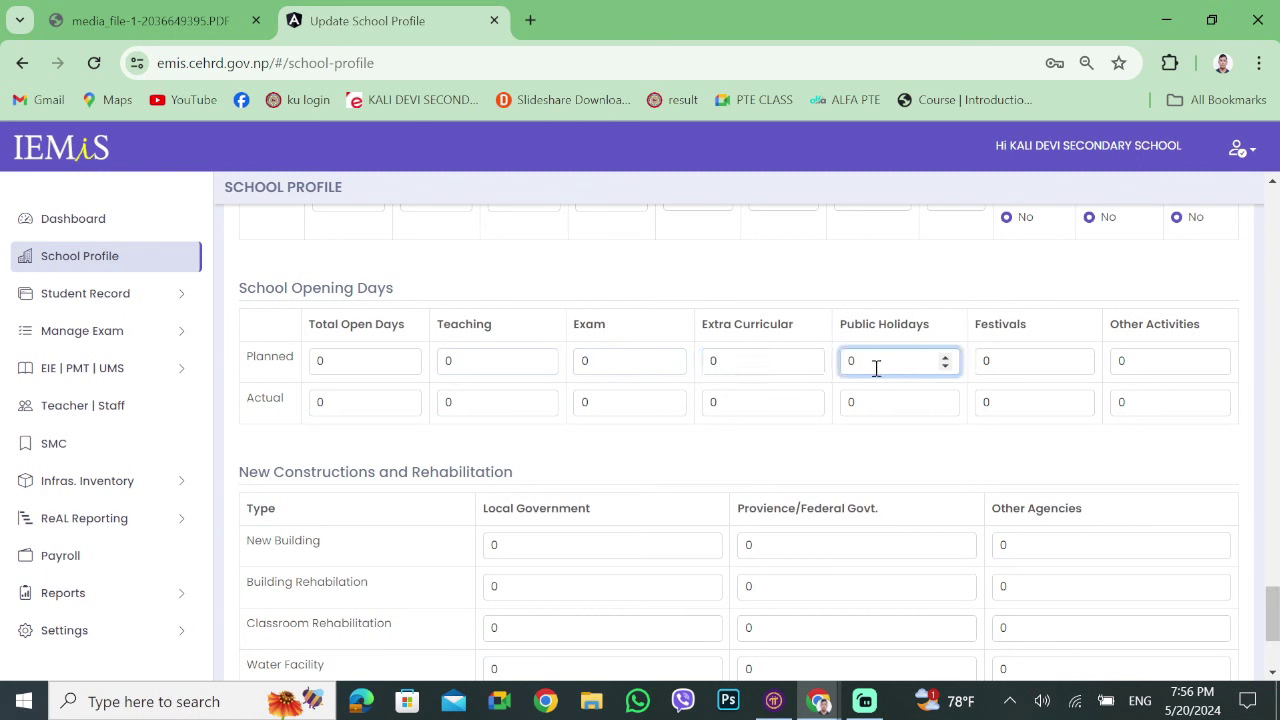
pyautogui.click(1019, 372)
pyautogui.click(1156, 361)
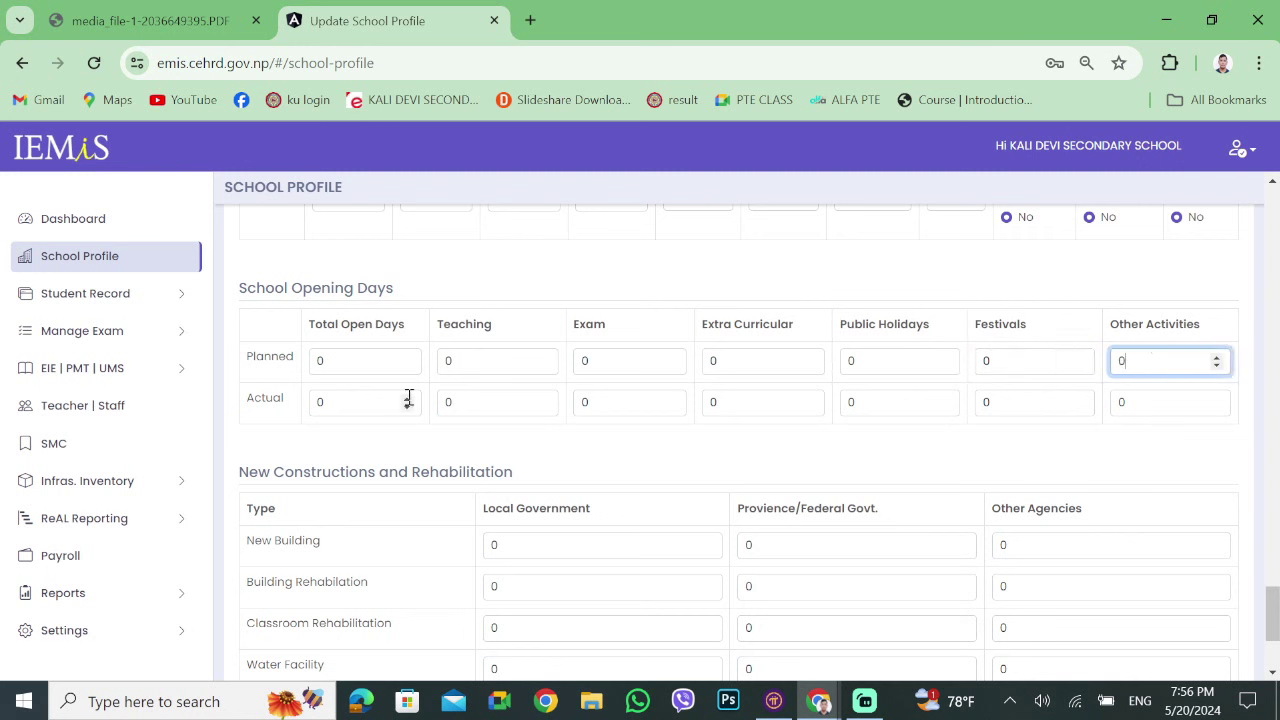
pyautogui.click(349, 409)
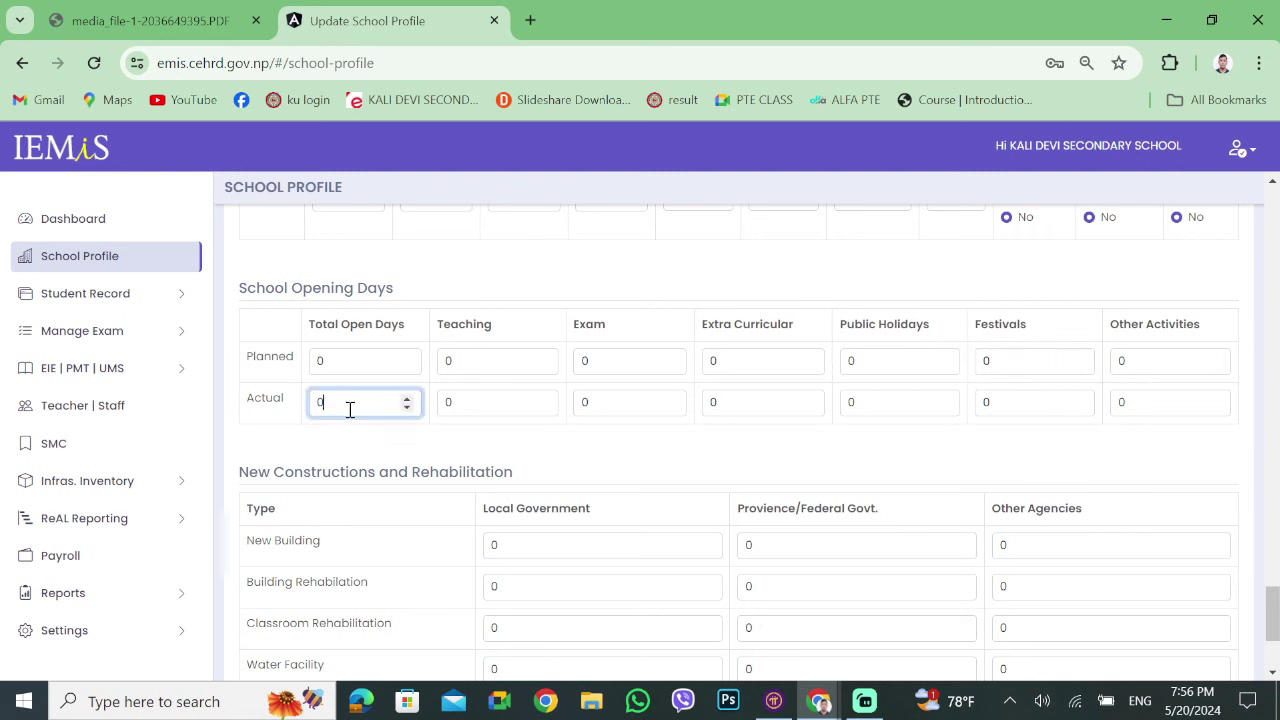
pyautogui.click(469, 405)
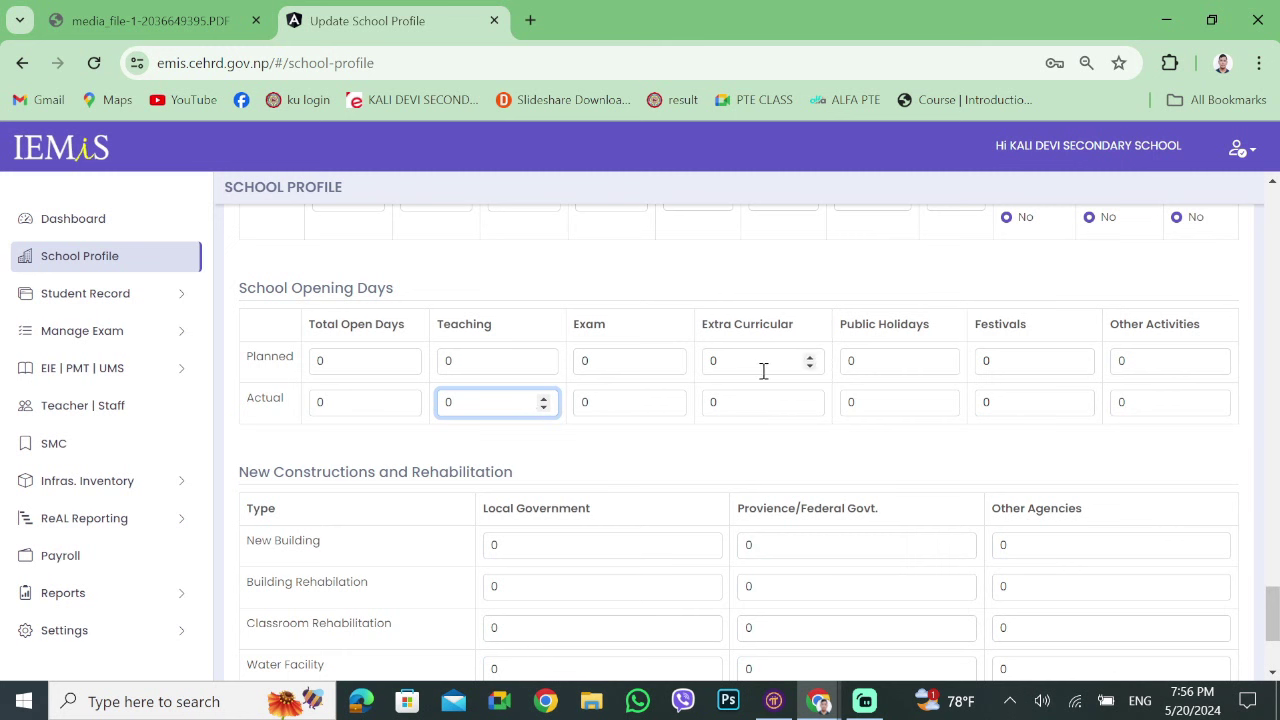
# Examine the New Constructions and Rehabilitation table's building, classroom and water facility fields for local government, province/federal government and other agencies.
pyautogui.scroll(-1, 714, 460)
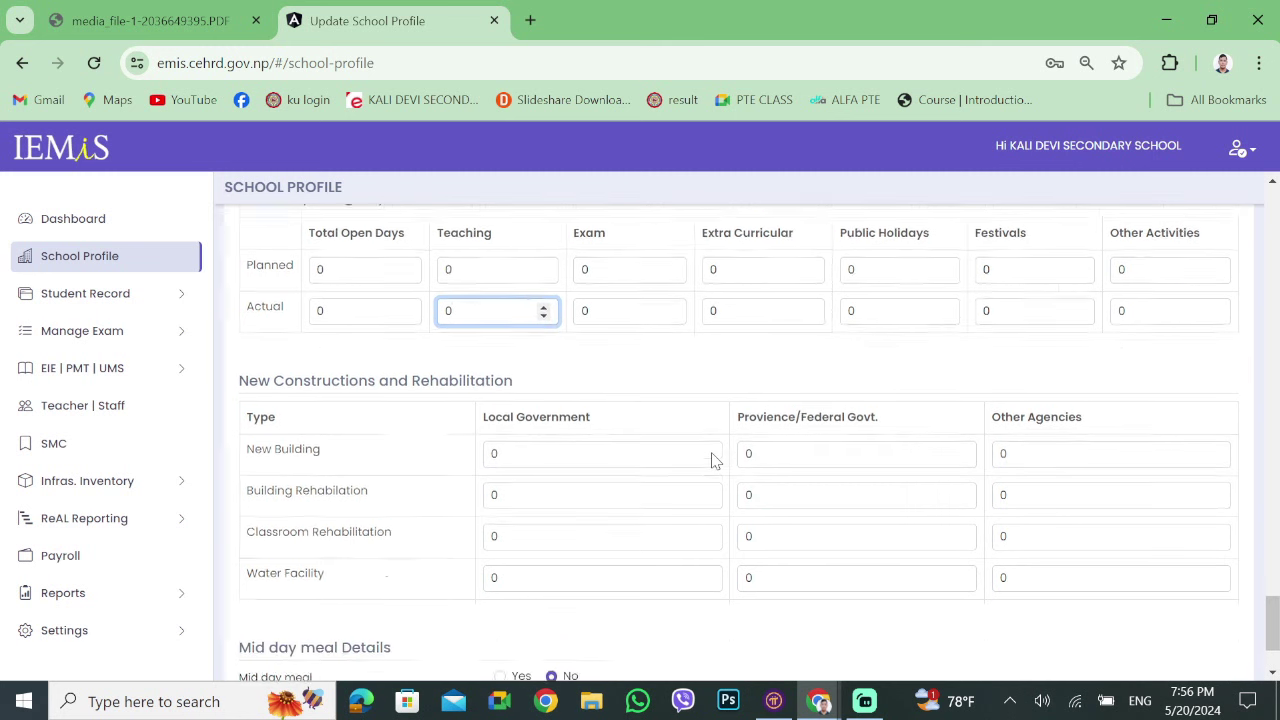
pyautogui.click(745, 390)
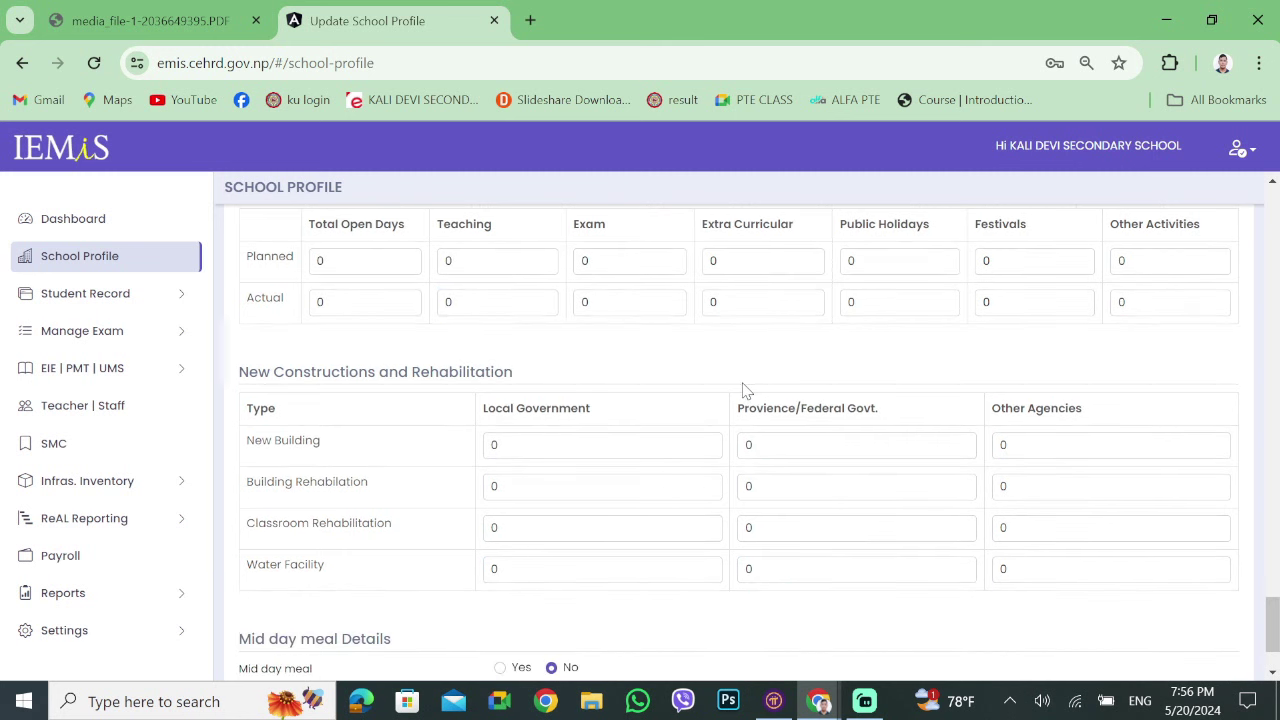
pyautogui.scroll(-1, 603, 389)
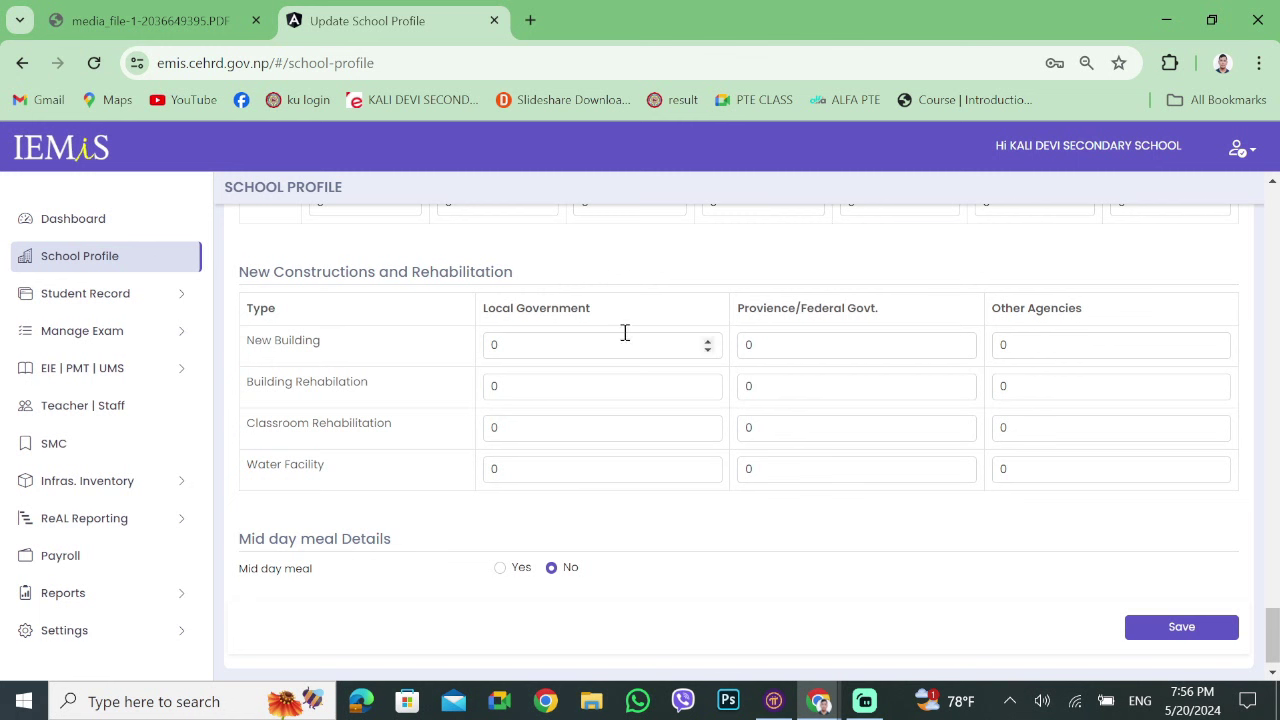
pyautogui.click(757, 347)
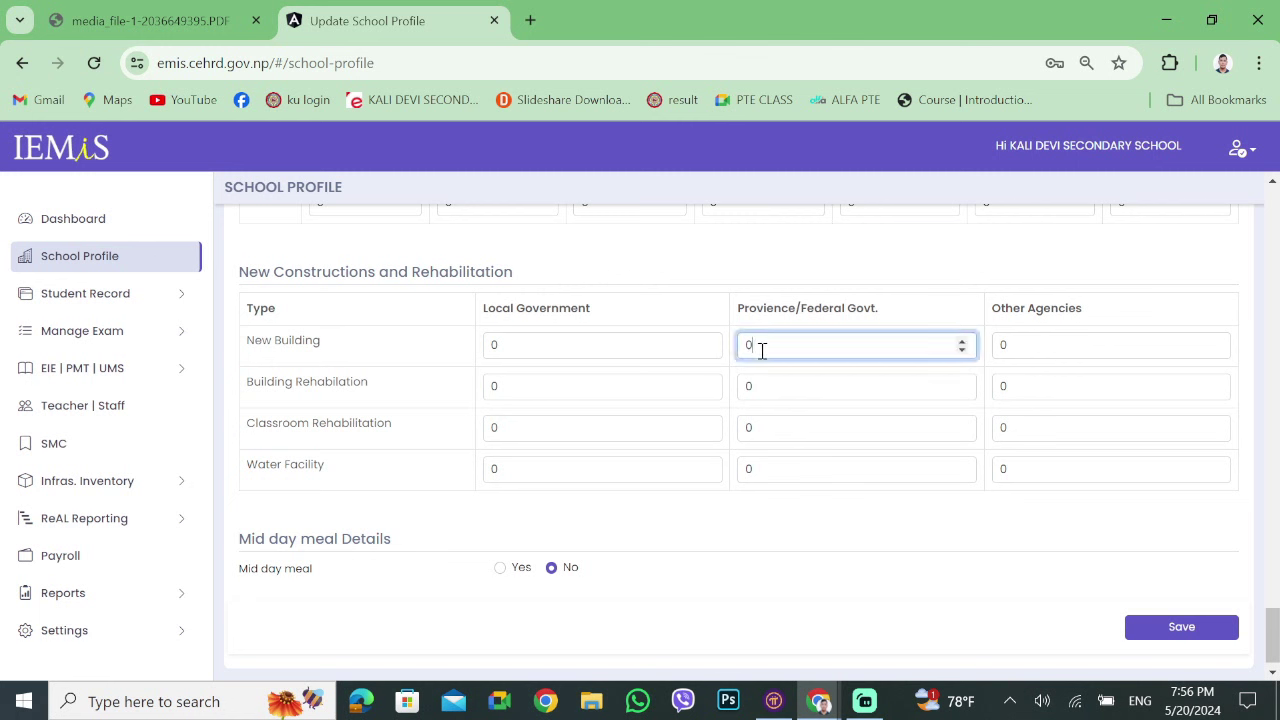
pyautogui.click(1036, 350)
pyautogui.click(895, 280)
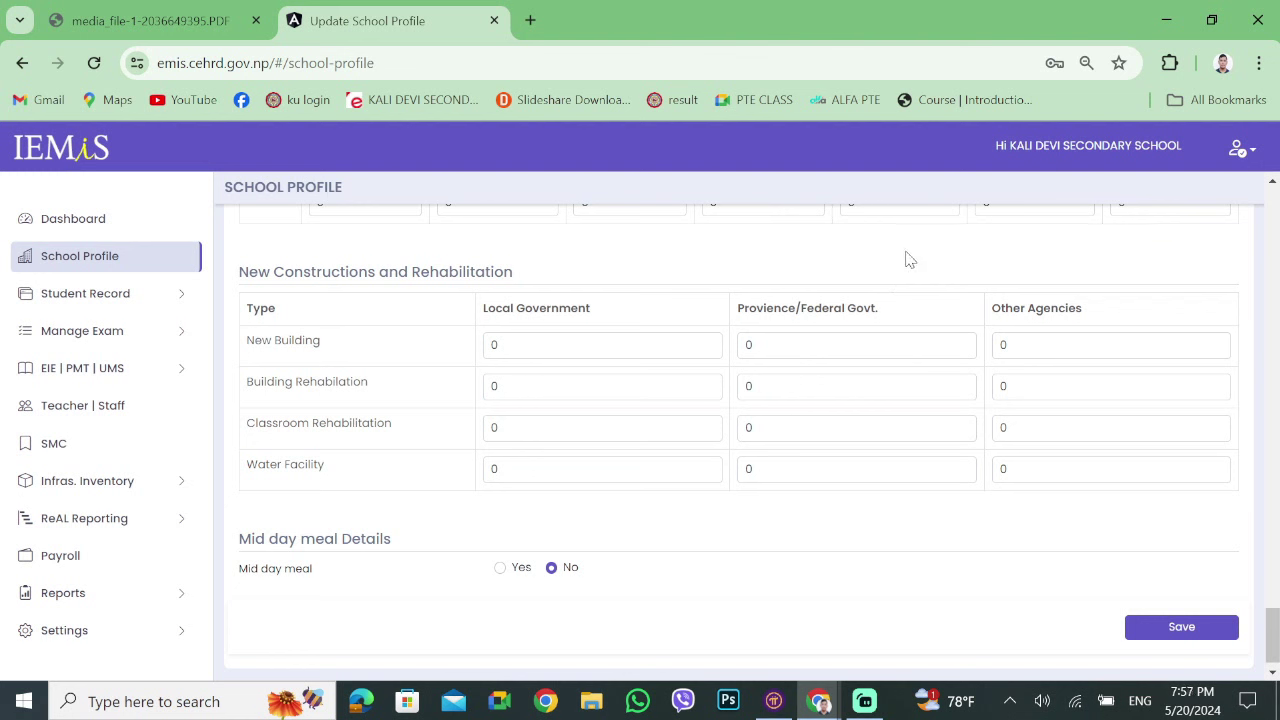
pyautogui.click(533, 387)
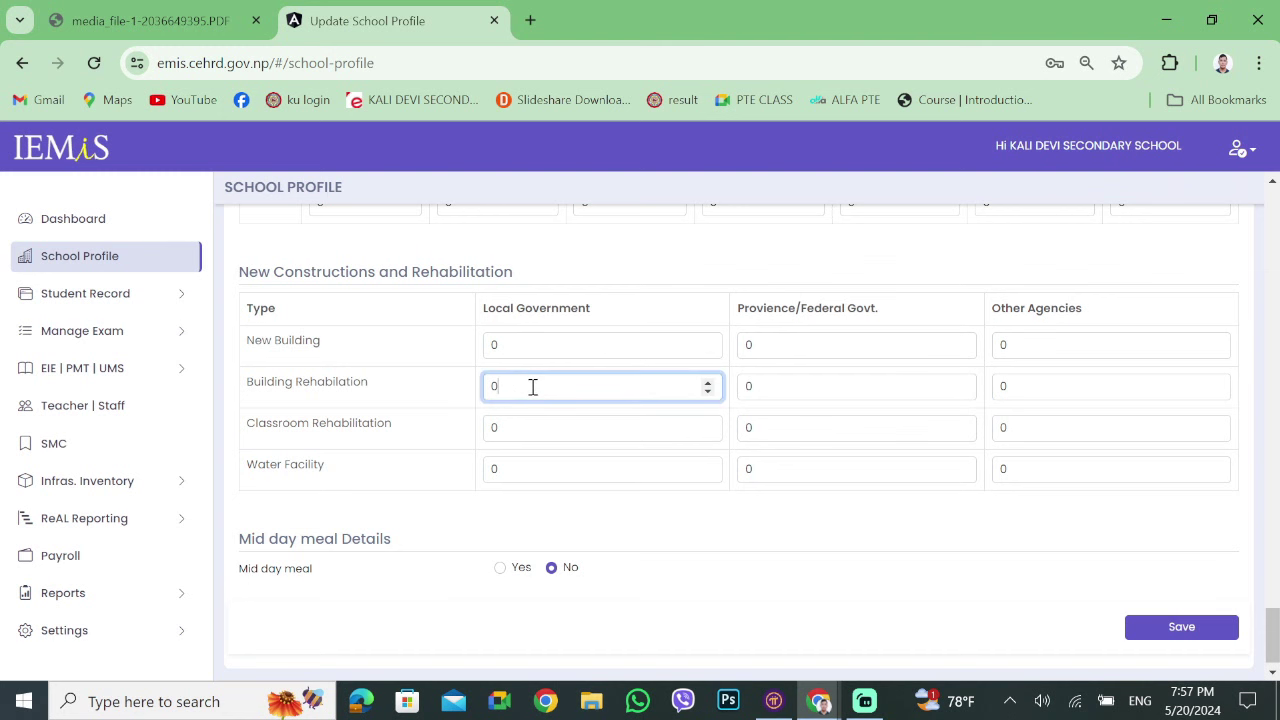
pyautogui.click(583, 470)
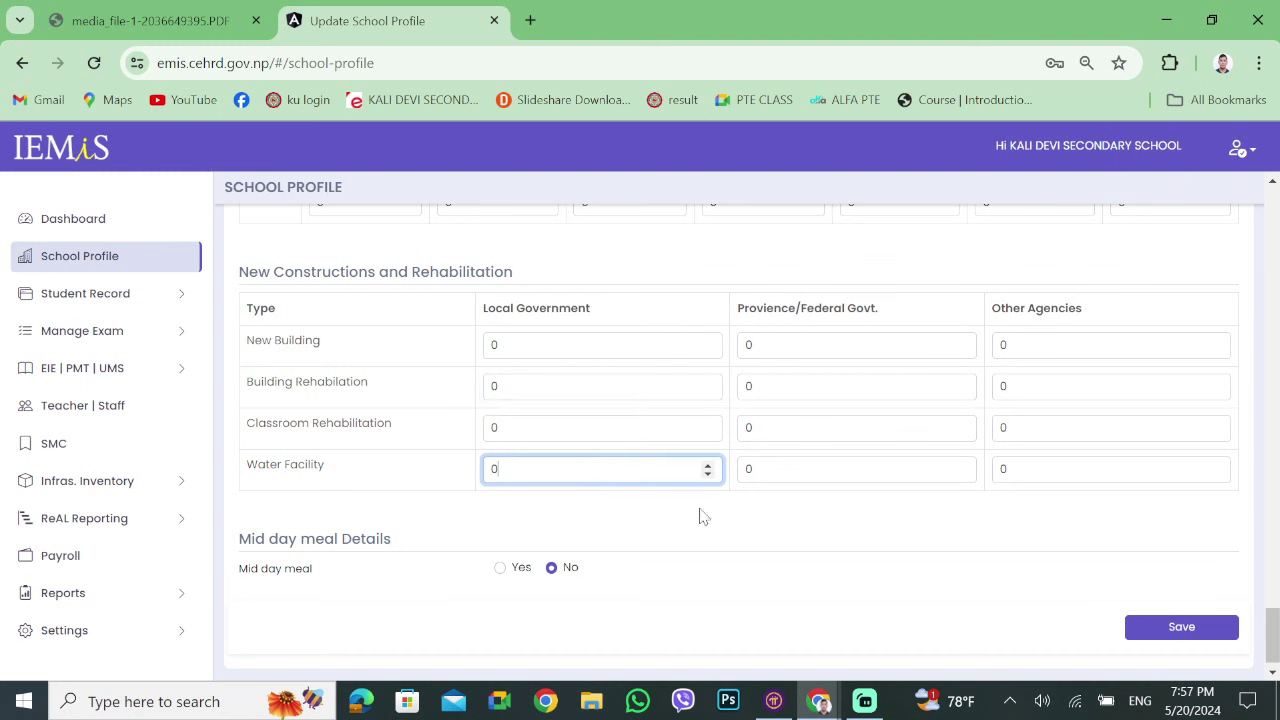
# Set Mid day meal to Yes and examine the Source of Mid Day Meal options.
pyautogui.scroll(-1, 729, 531)
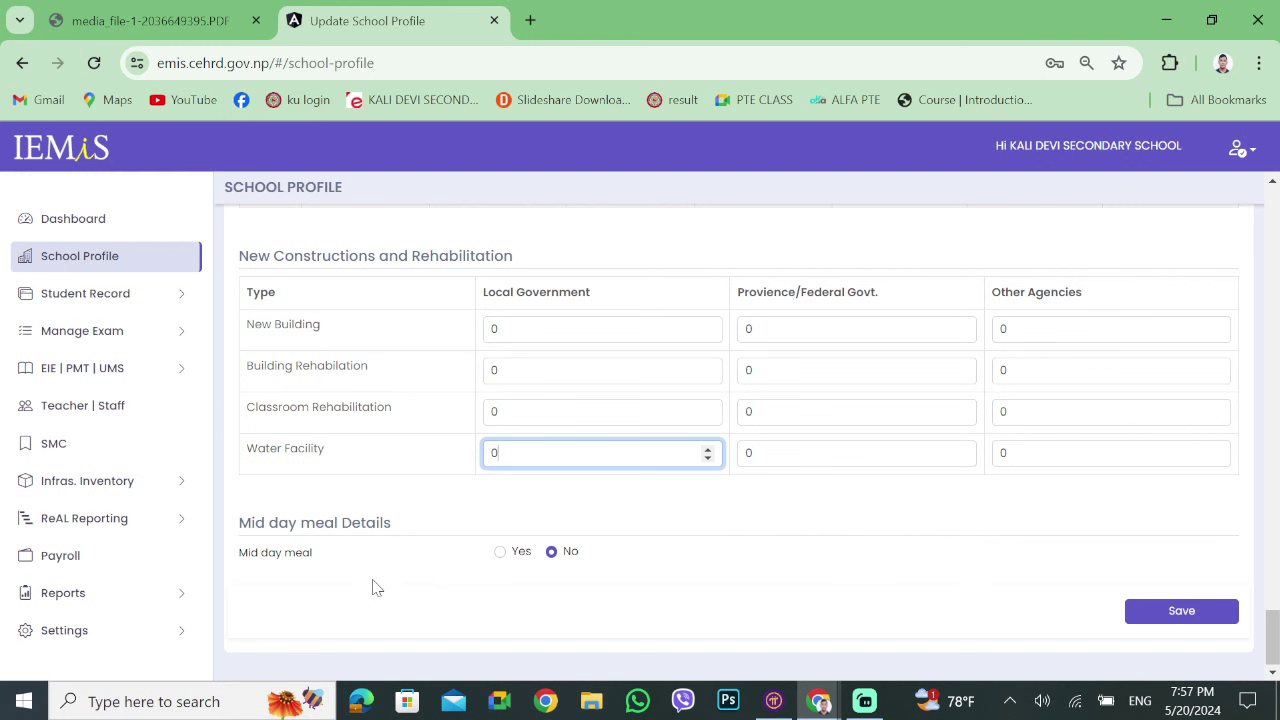
pyautogui.click(500, 551)
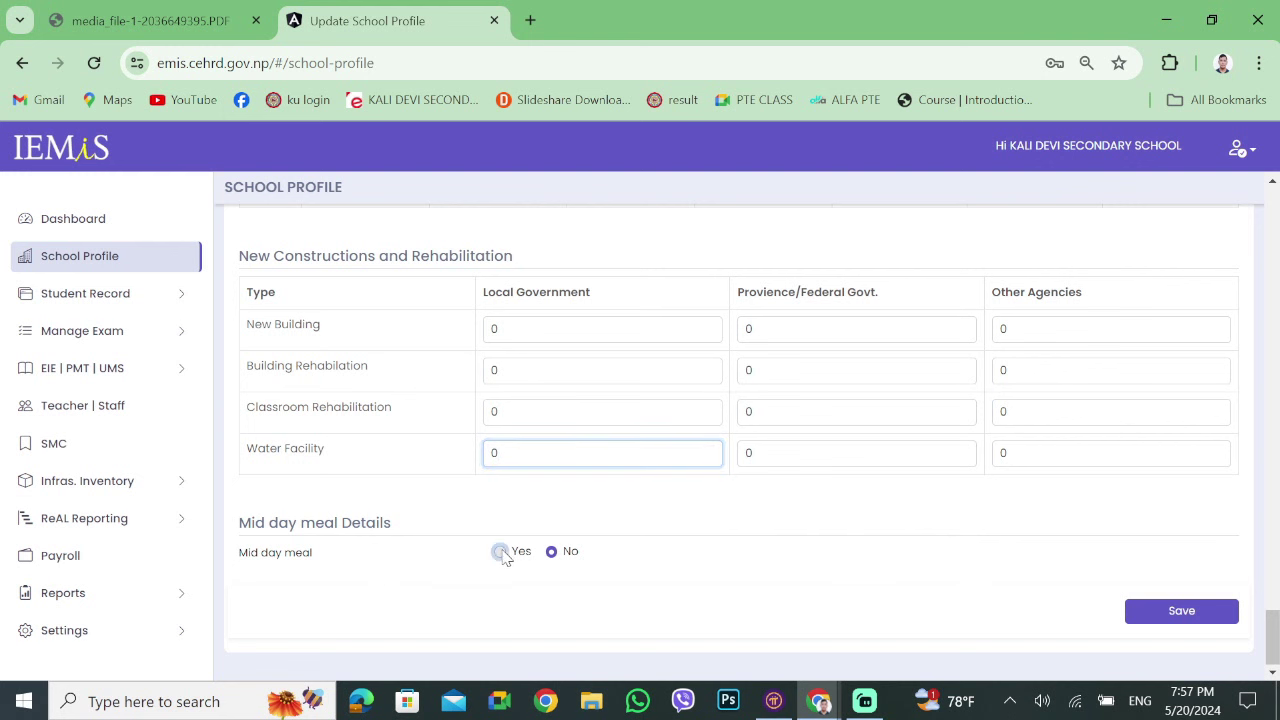
pyautogui.scroll(-1, 690, 567)
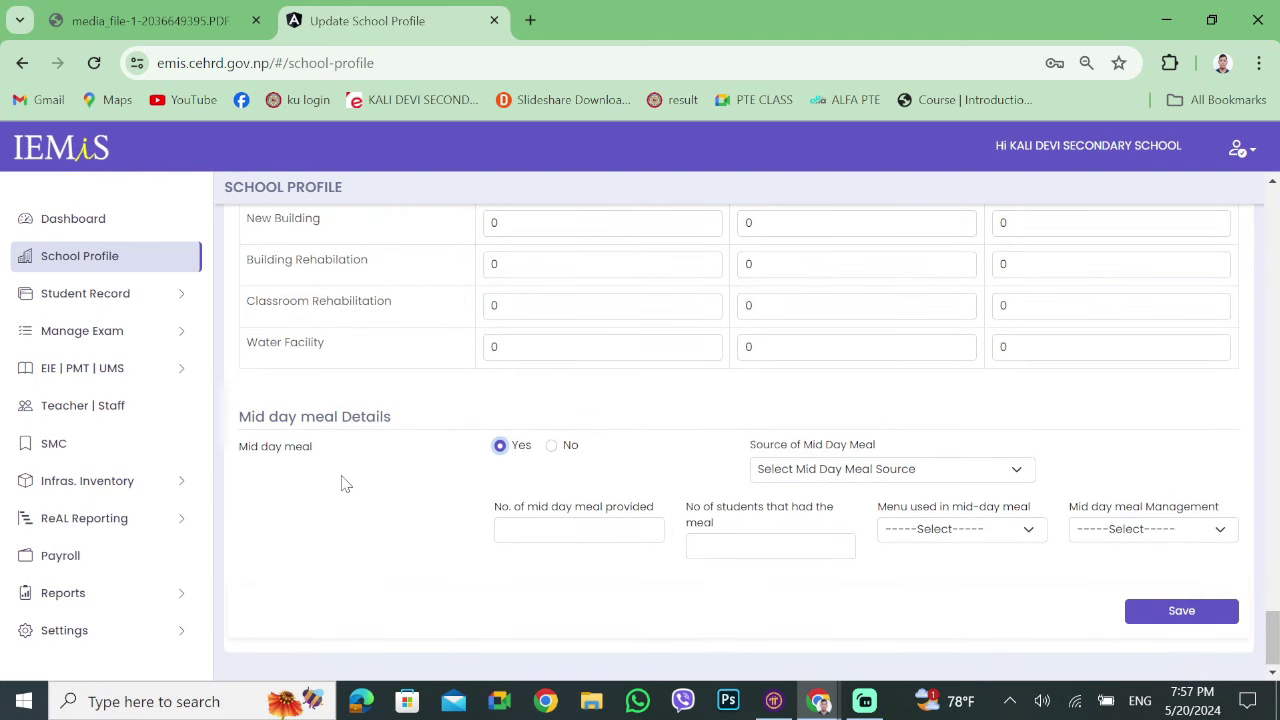
pyautogui.click(841, 476)
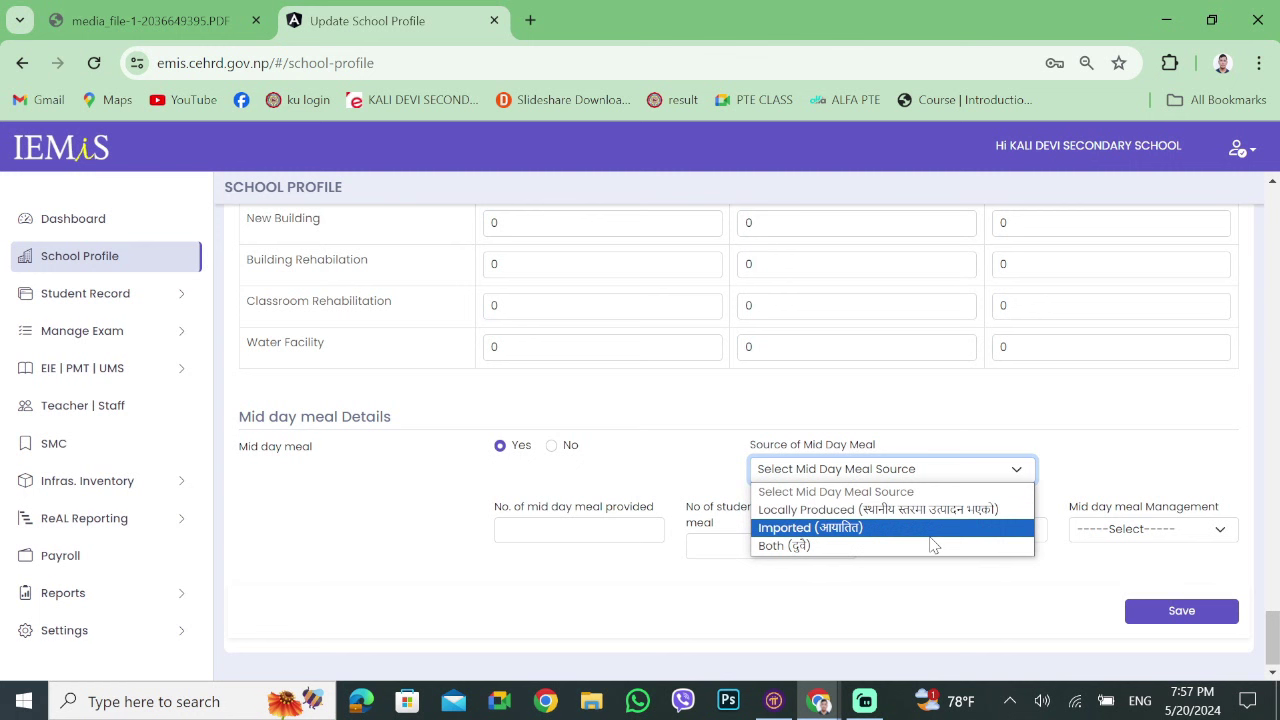
pyautogui.click(892, 597)
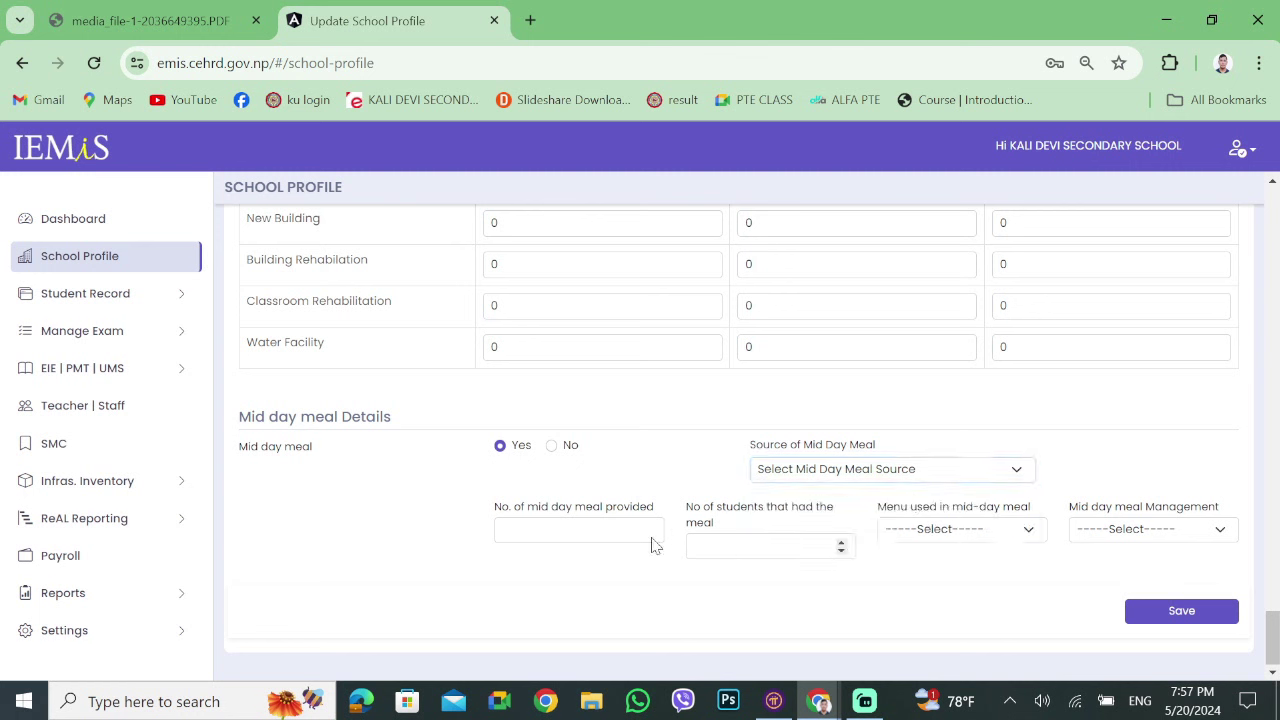
pyautogui.click(838, 478)
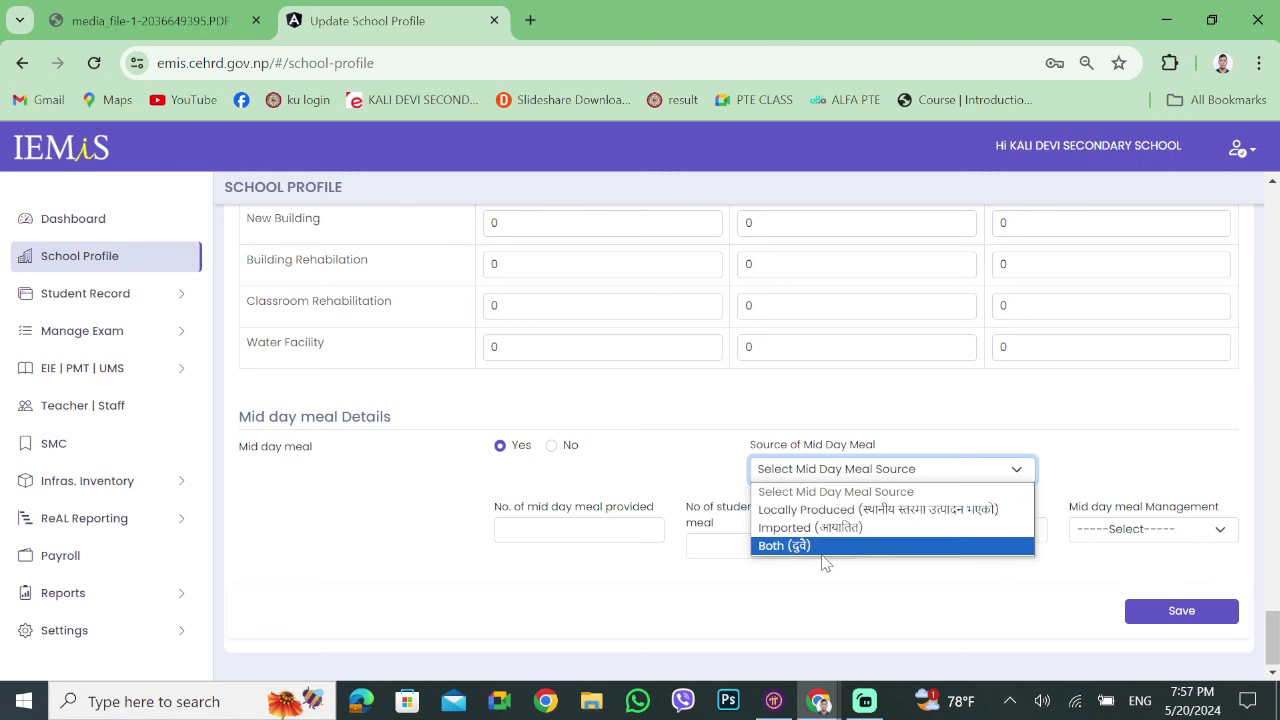
pyautogui.click(855, 622)
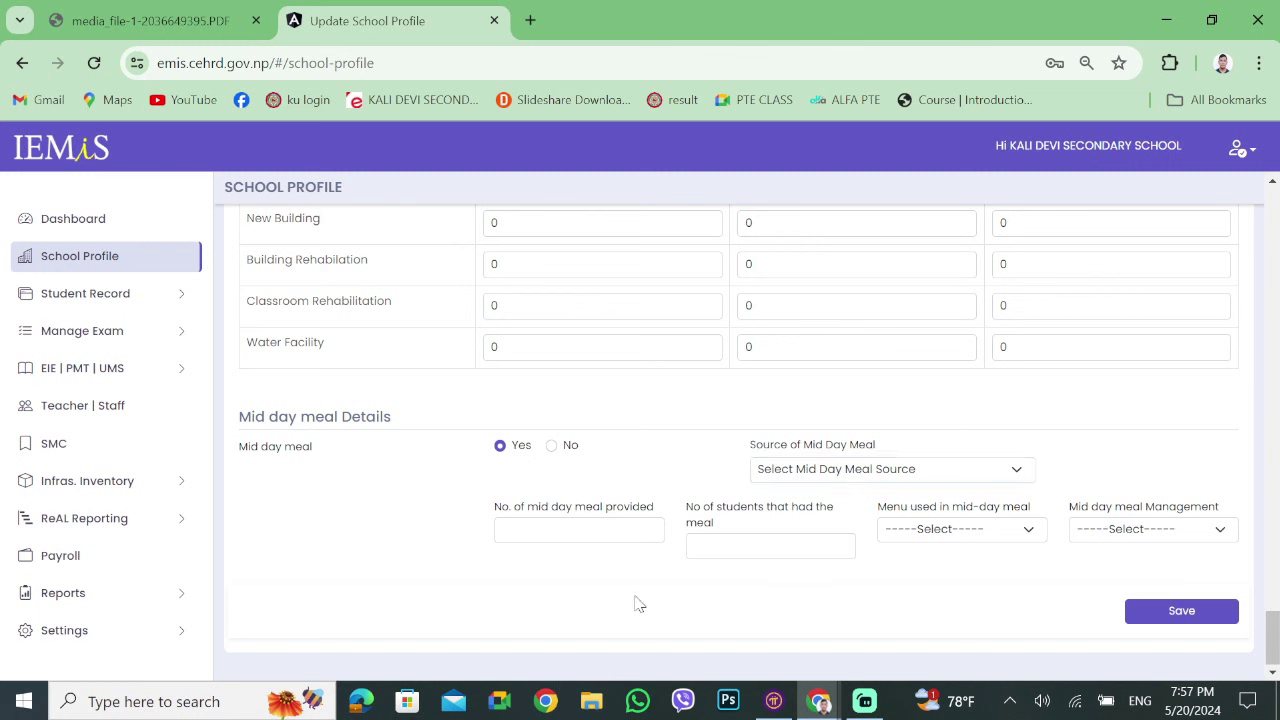
# Examine the fields for meals provided and students served, plus the options for the mid-day meal menu and management.
pyautogui.click(498, 527)
pyautogui.click(739, 551)
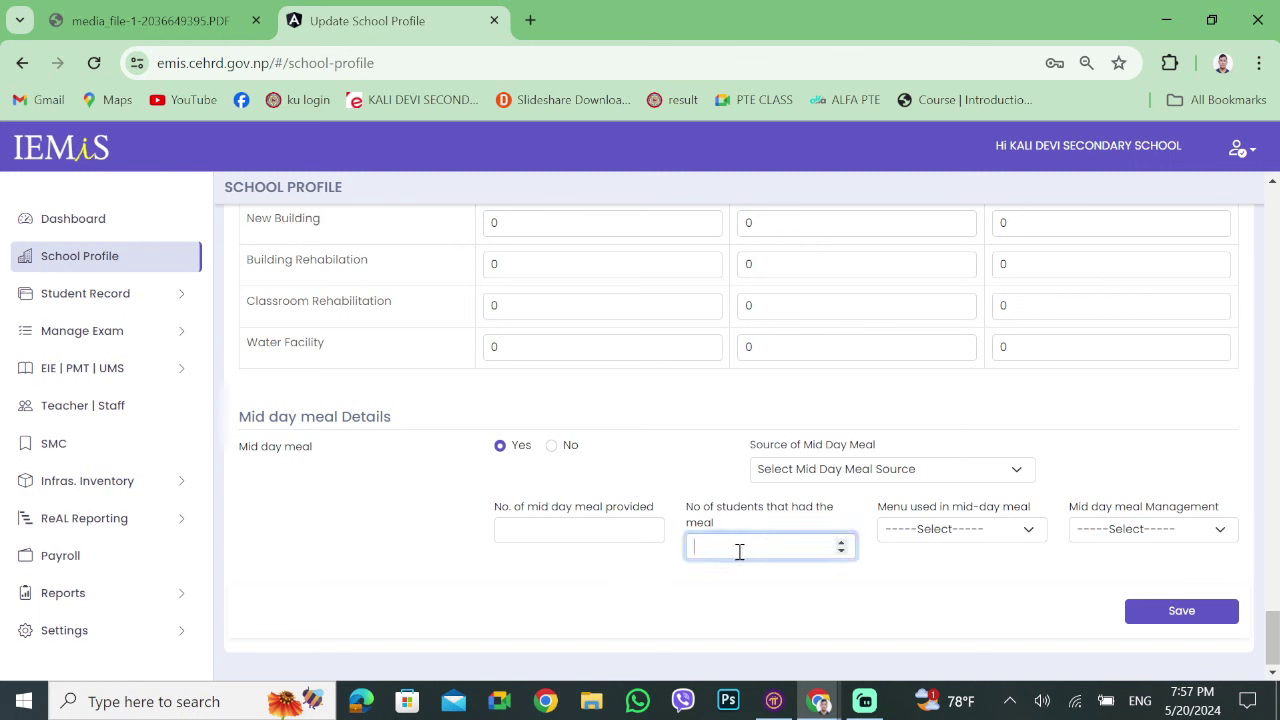
pyautogui.click(985, 528)
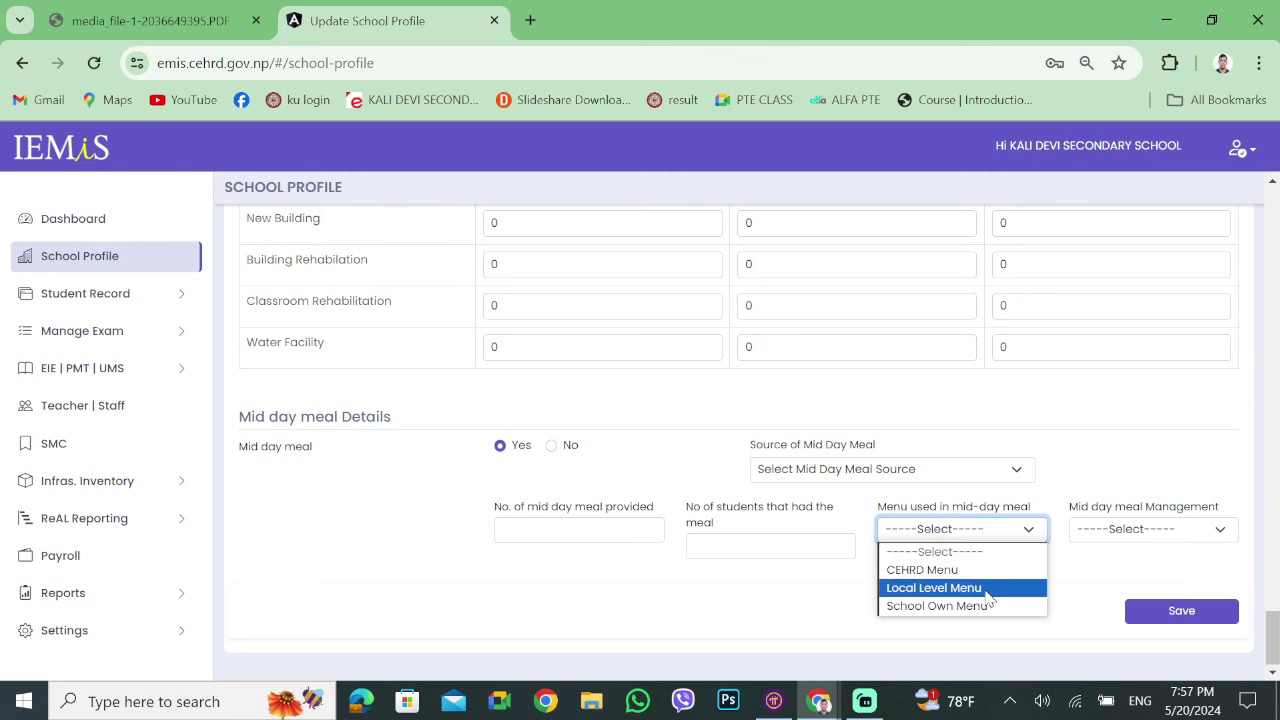
pyautogui.click(1092, 576)
pyautogui.click(1118, 534)
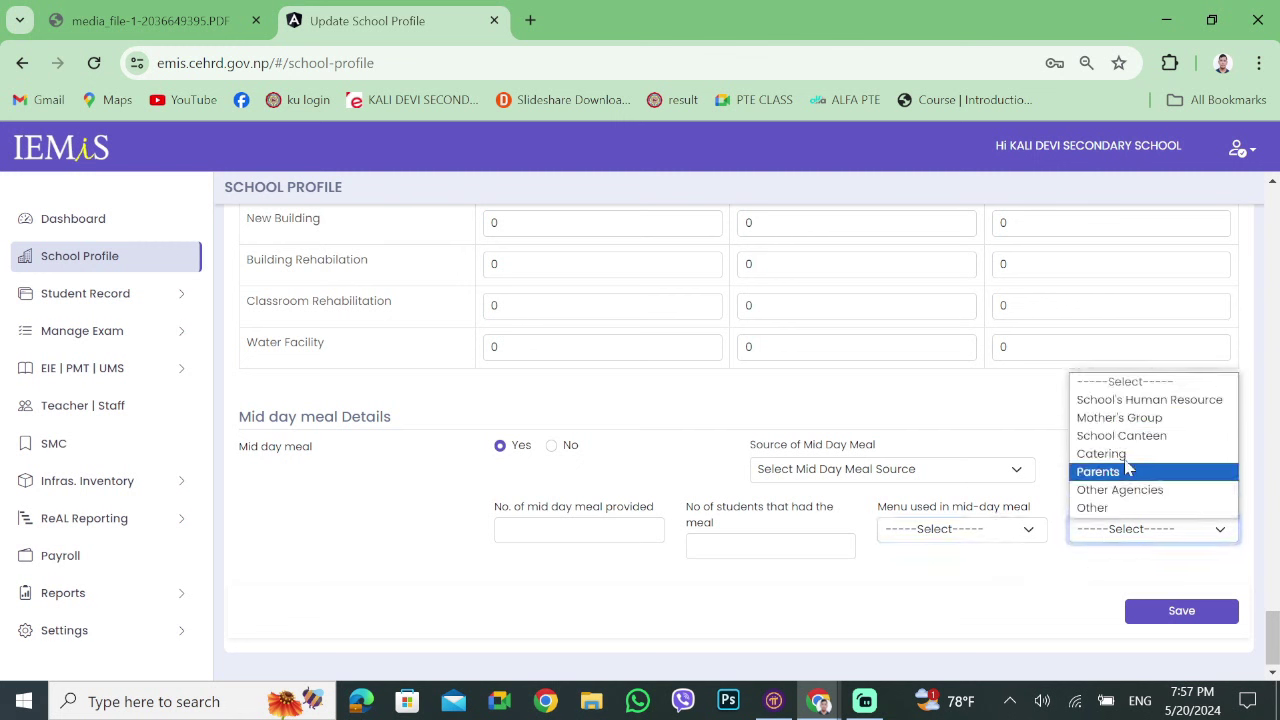
pyautogui.click(1024, 592)
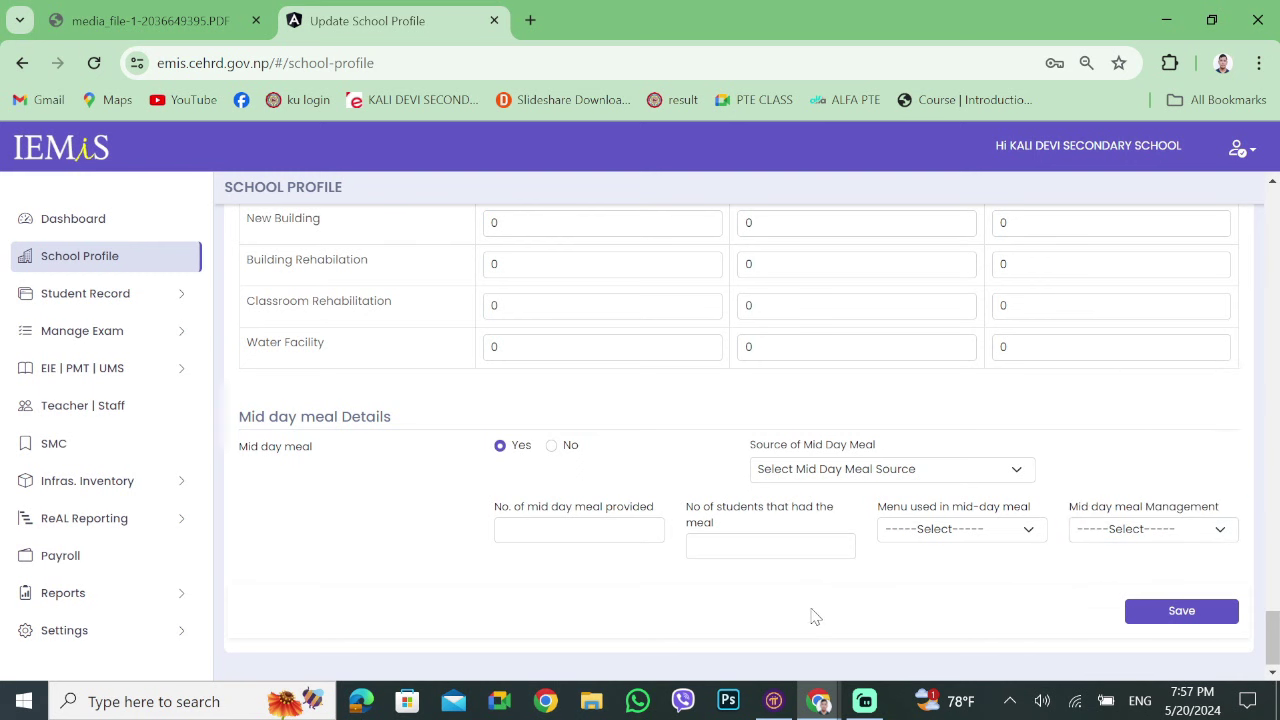
pyautogui.scroll(3, 810, 612)
pyautogui.scroll(-3, 816, 612)
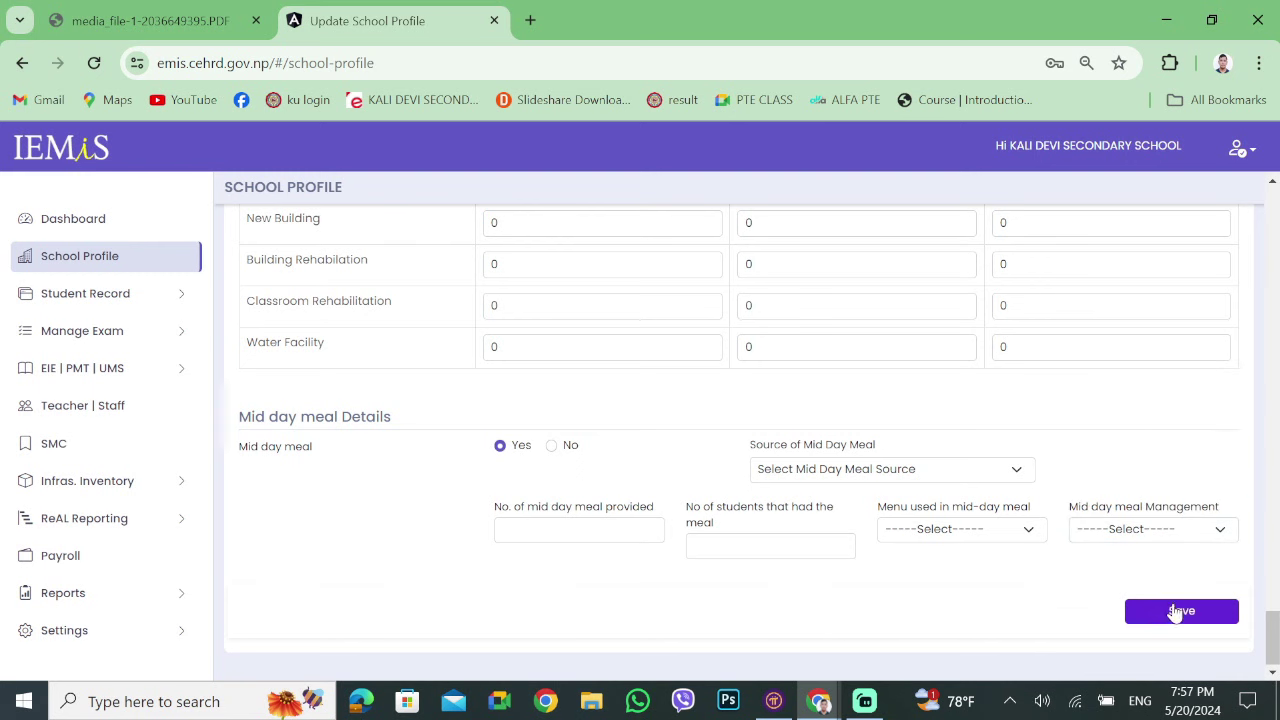
# Open the Student Information page under Student Record, accepting the Adobe Content Certificate 10-7 for authentication.
pyautogui.scroll(2, 668, 457)
pyautogui.scroll(15, 698, 455)
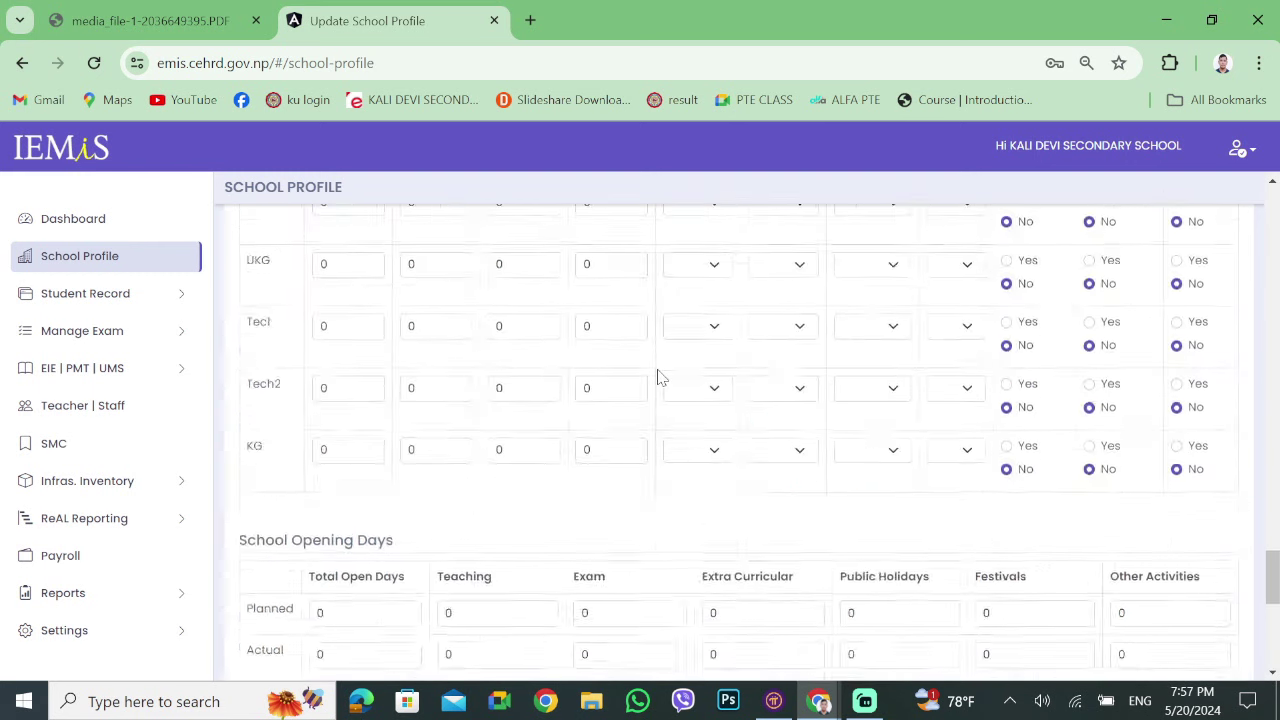
pyautogui.scroll(10, 295, 344)
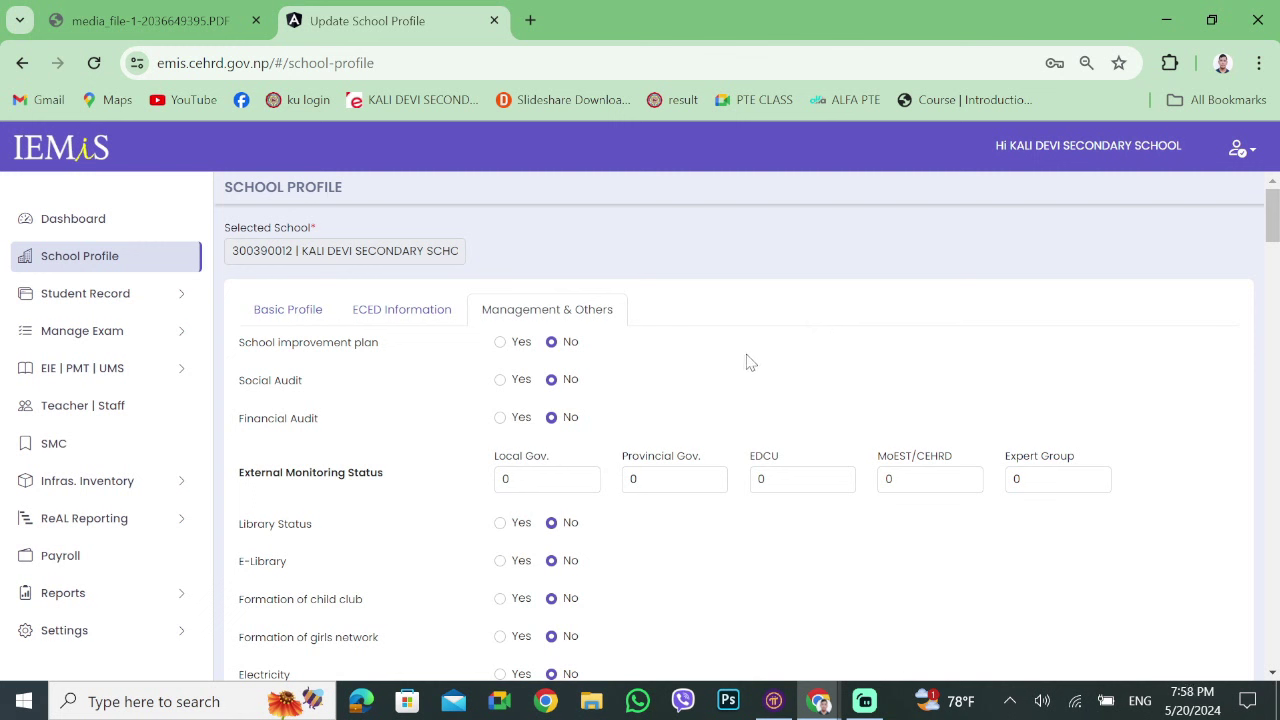
pyautogui.click(128, 295)
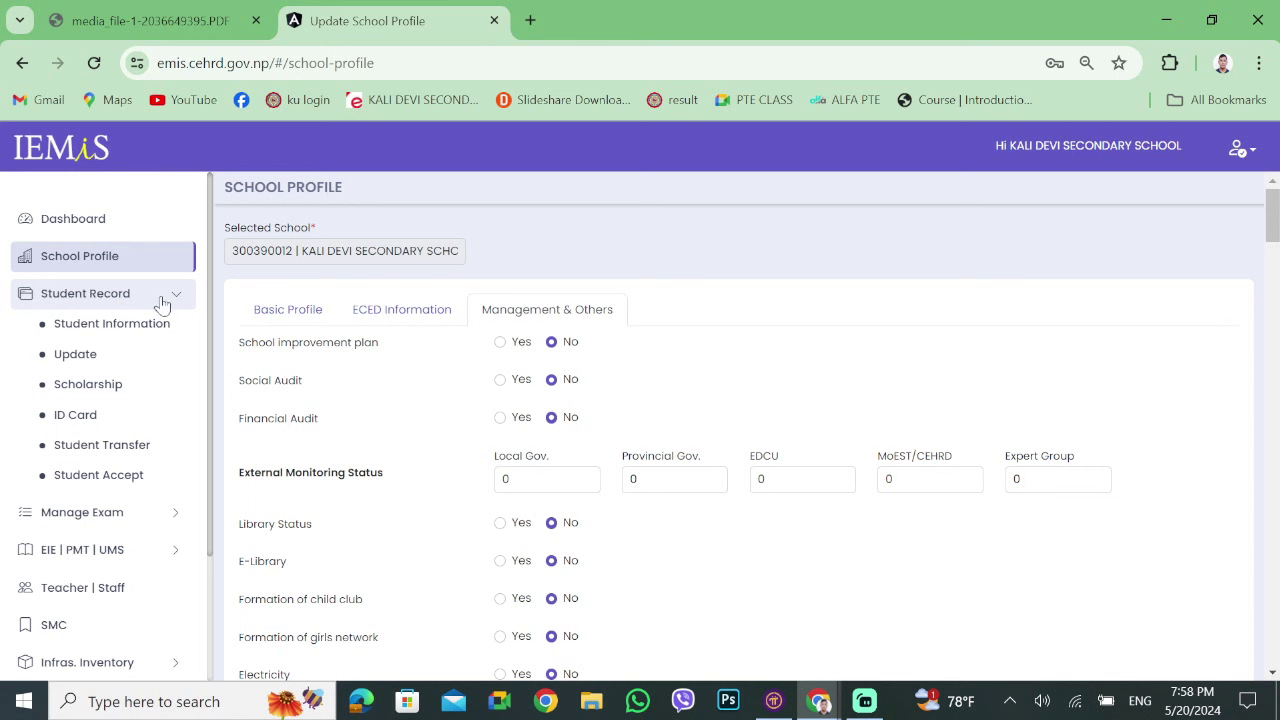
pyautogui.click(159, 325)
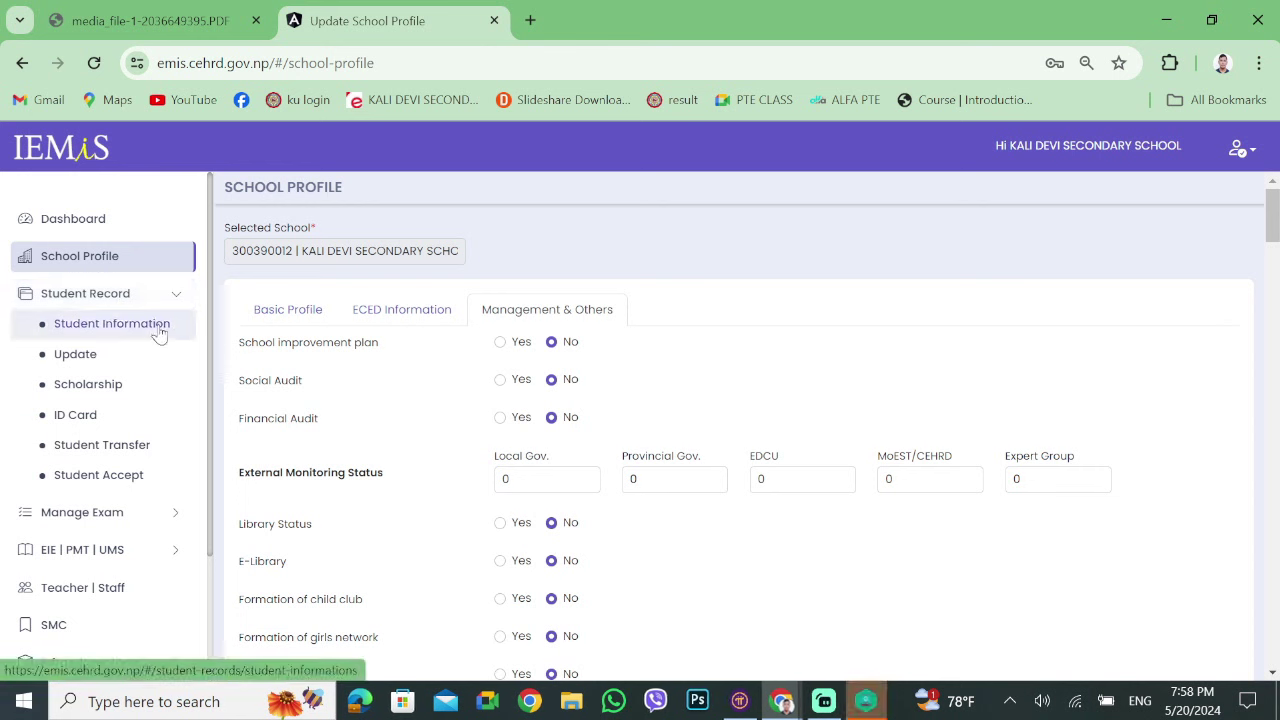
pyautogui.click(557, 556)
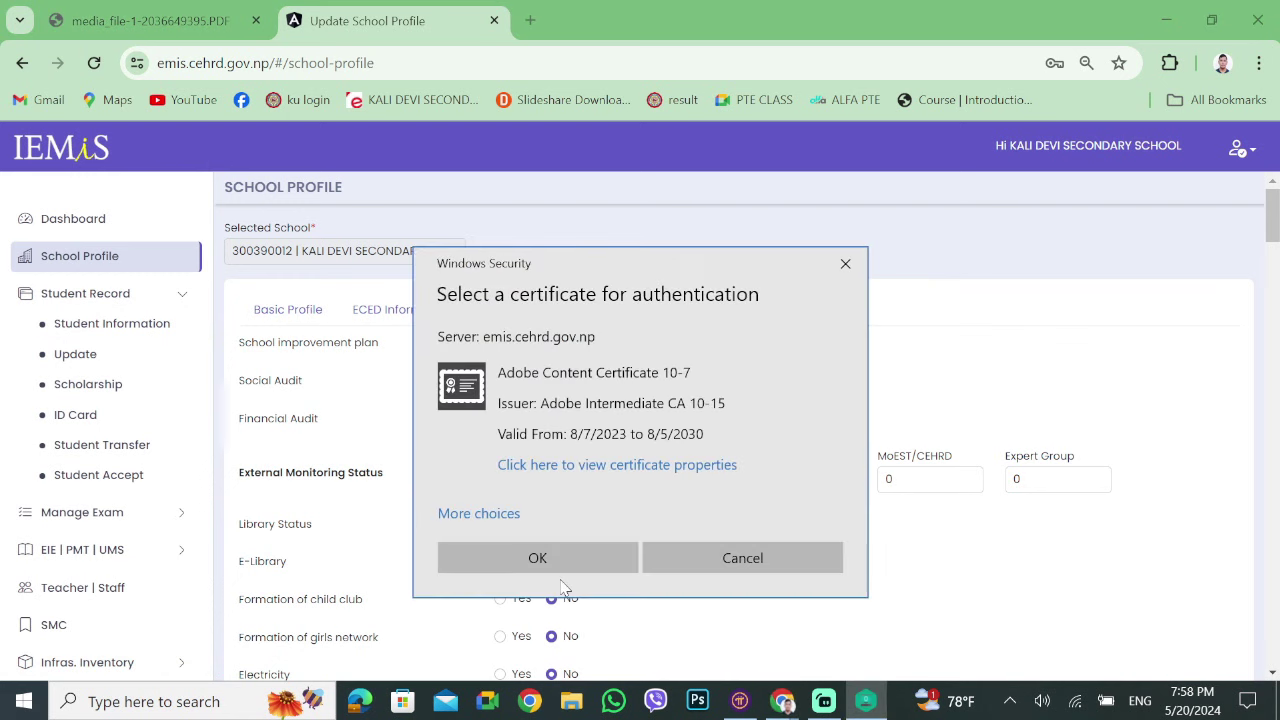
pyautogui.click(540, 558)
pyautogui.click(112, 323)
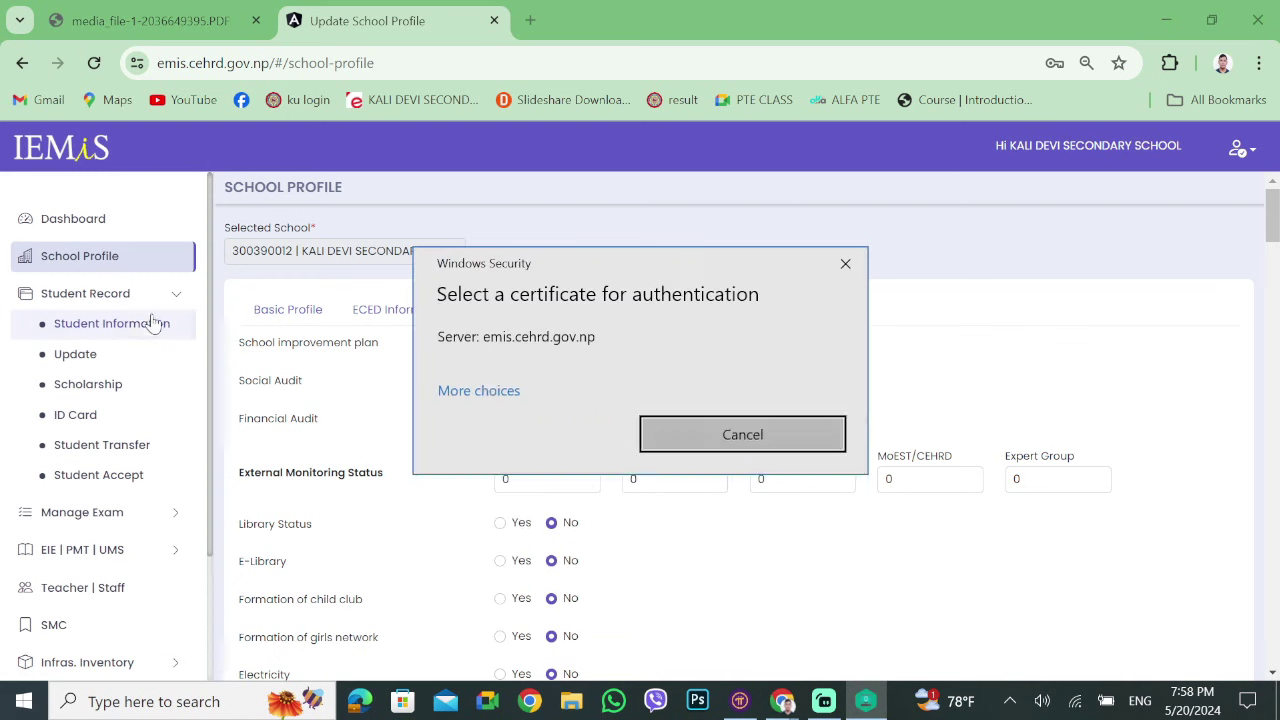
pyautogui.click(530, 558)
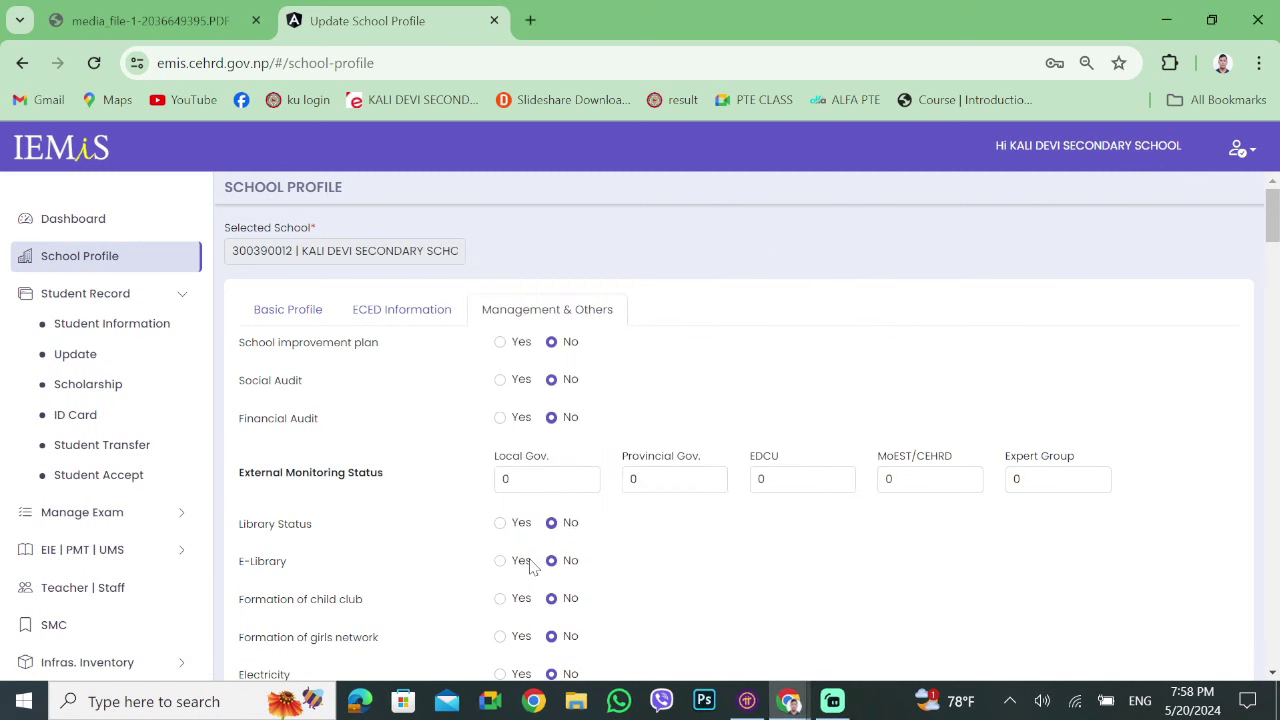
pyautogui.click(534, 492)
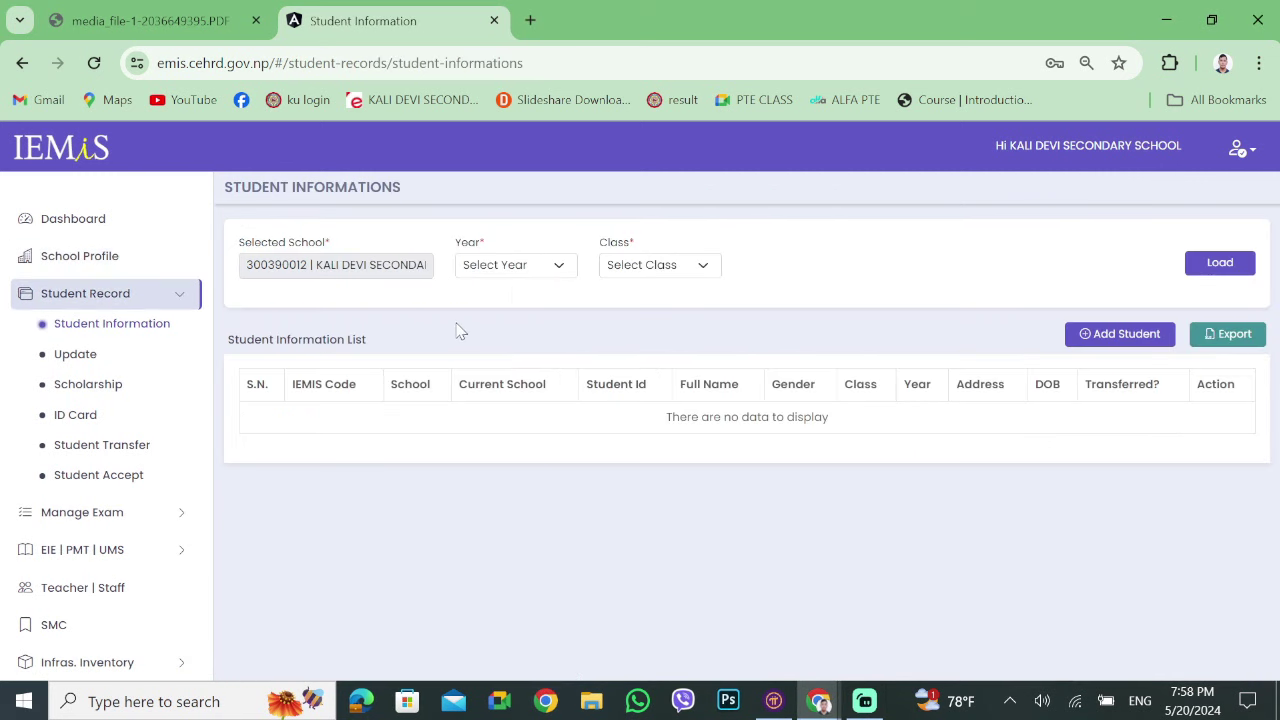
# Load the student information list for year 2081, class 1.
pyautogui.click(543, 266)
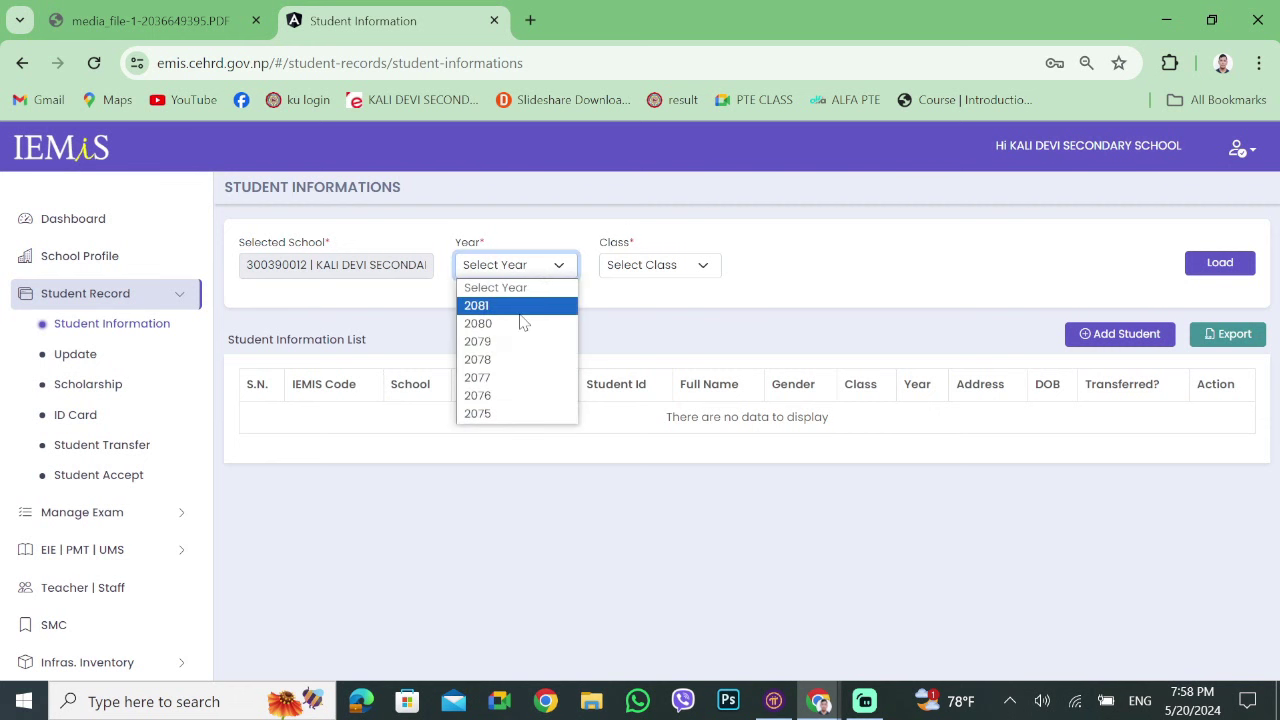
pyautogui.click(520, 308)
pyautogui.click(674, 264)
pyautogui.click(684, 328)
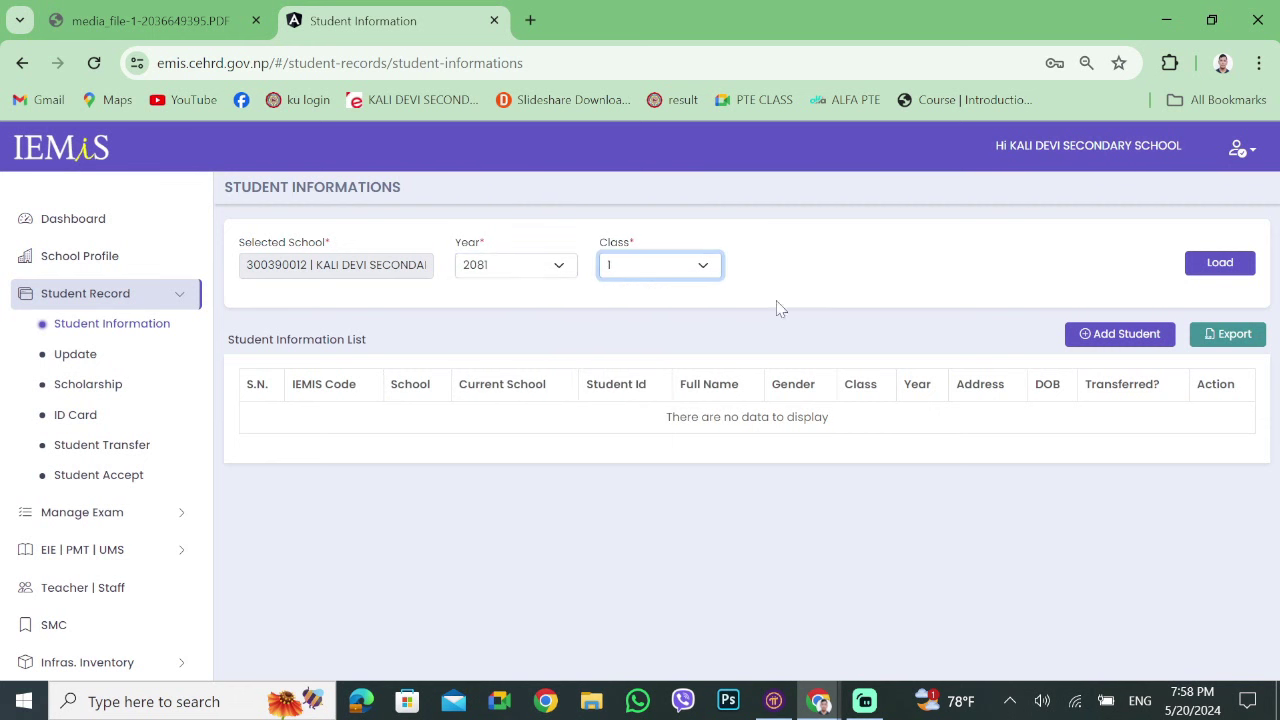
pyautogui.click(1219, 262)
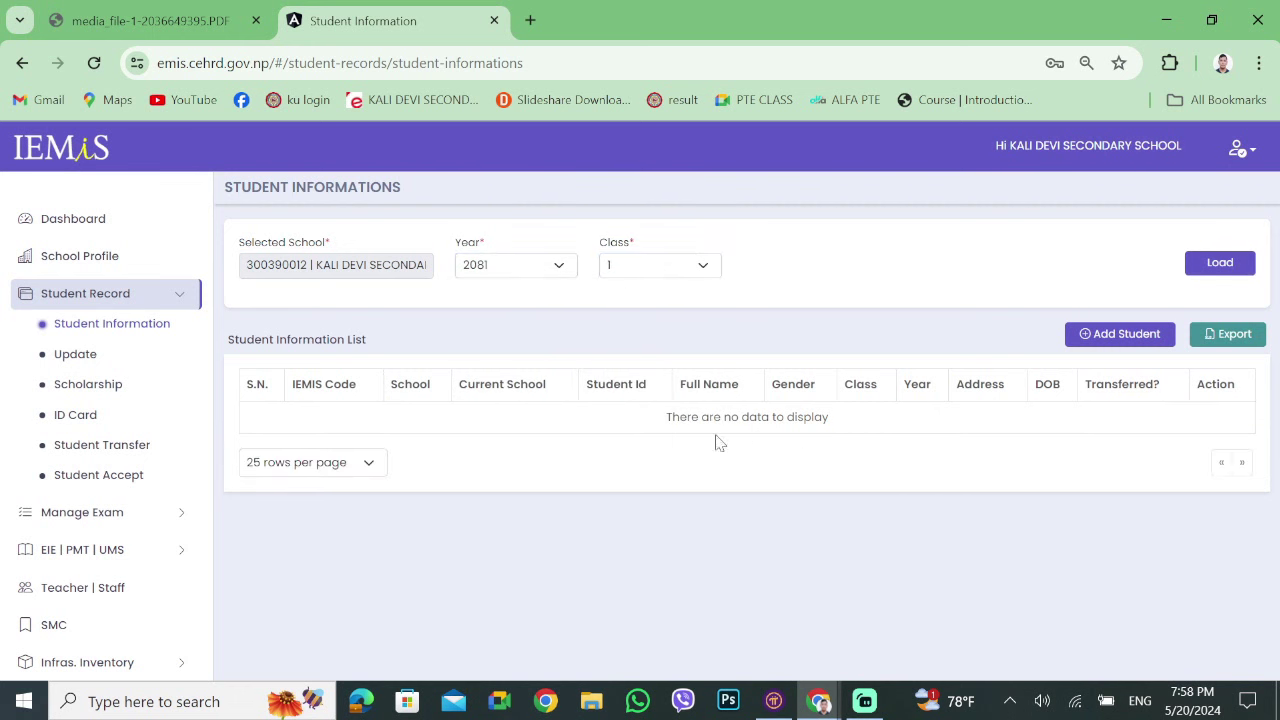
# Load the class 1 student list for year 2080 and look at the actions available for the first student.
pyautogui.click(558, 272)
pyautogui.click(525, 330)
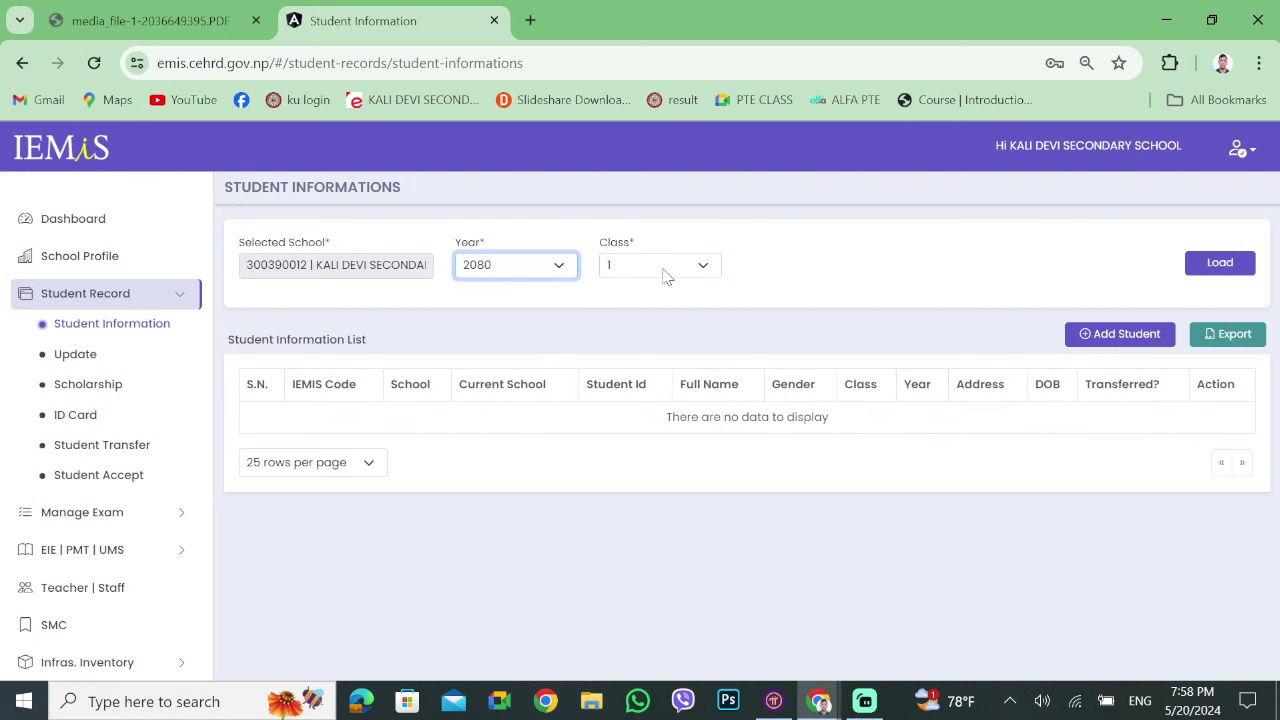
pyautogui.click(1191, 264)
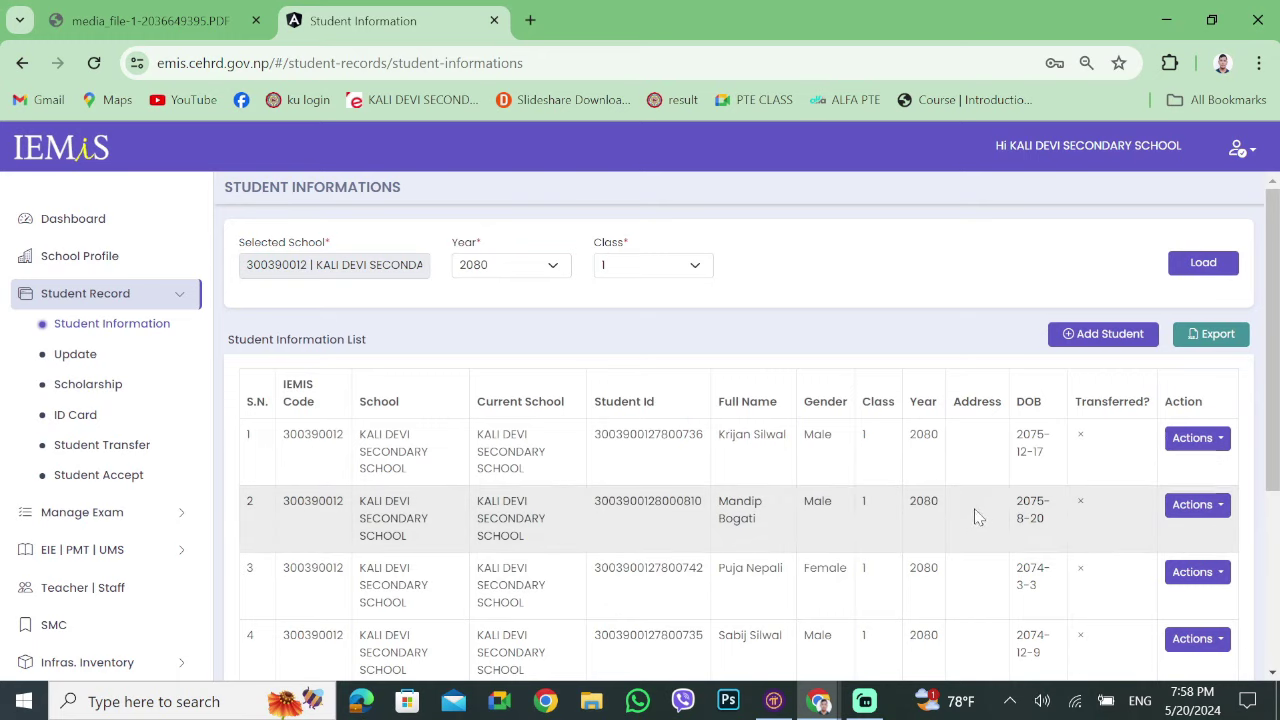
pyautogui.scroll(-2, 976, 510)
pyautogui.scroll(3, 976, 505)
pyautogui.click(1195, 438)
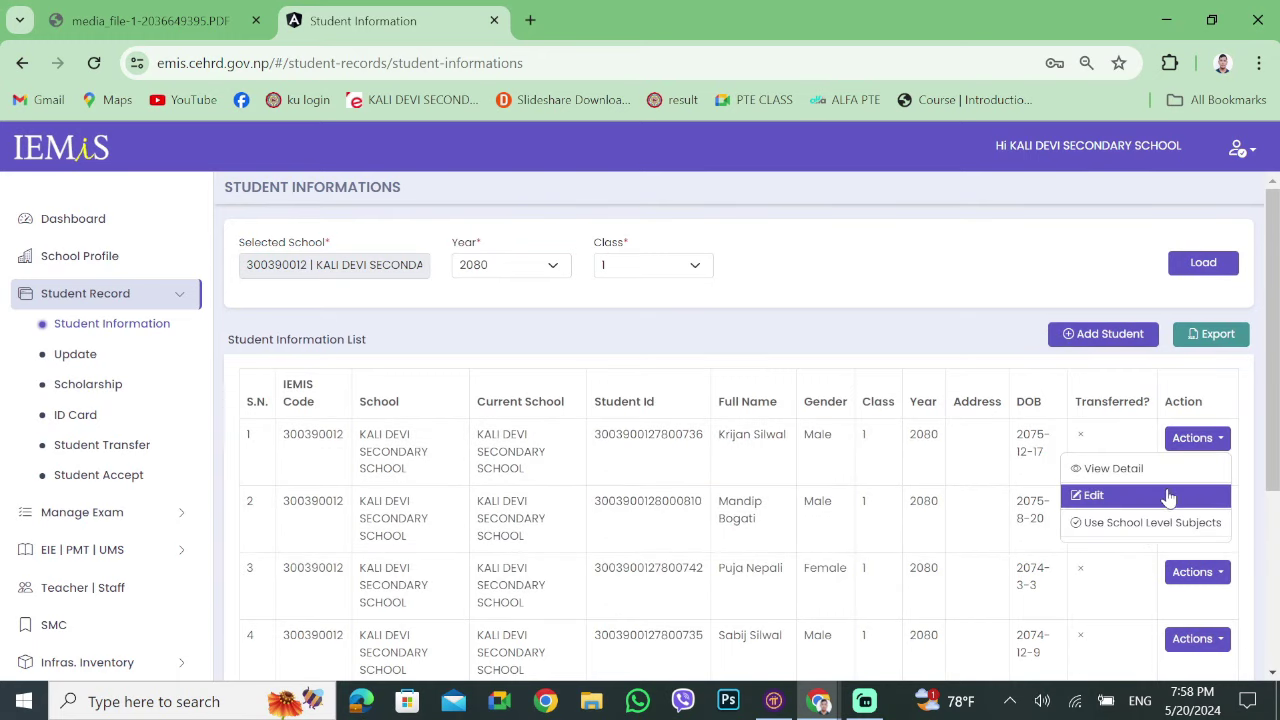
pyautogui.click(414, 408)
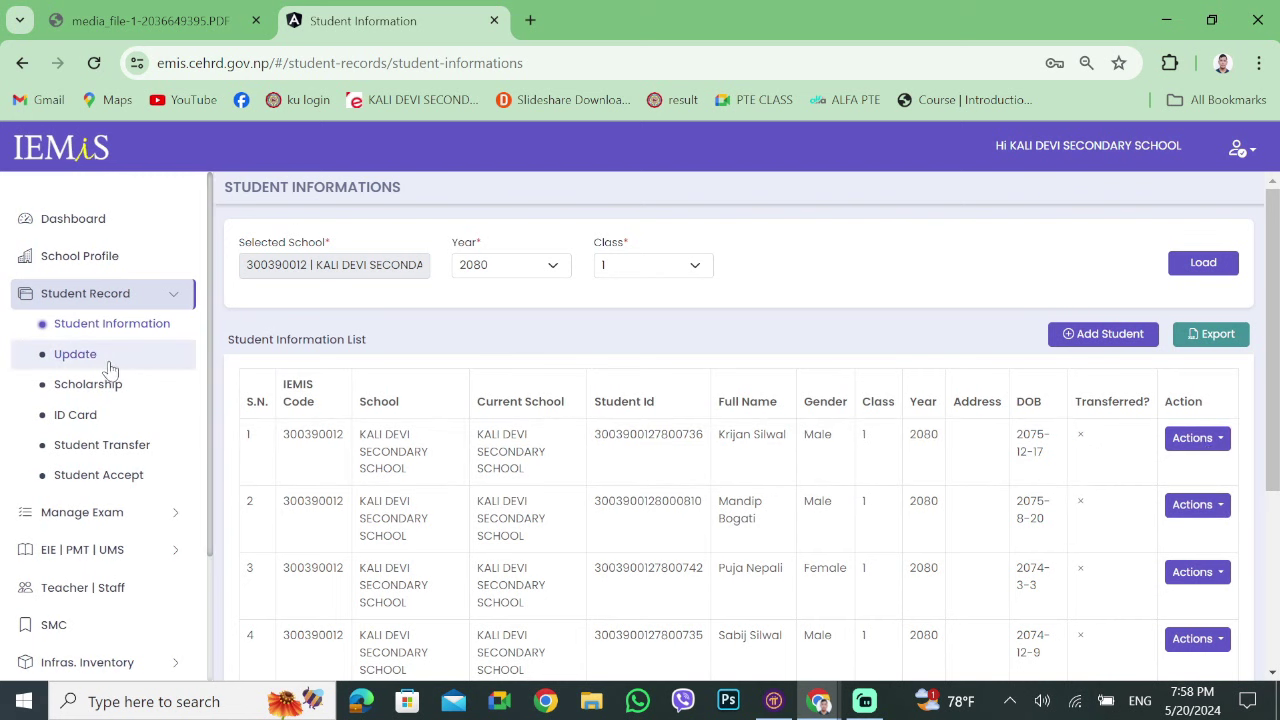
# Open the student Update page and load the ECD/PPC class for upgrading.
pyautogui.click(80, 356)
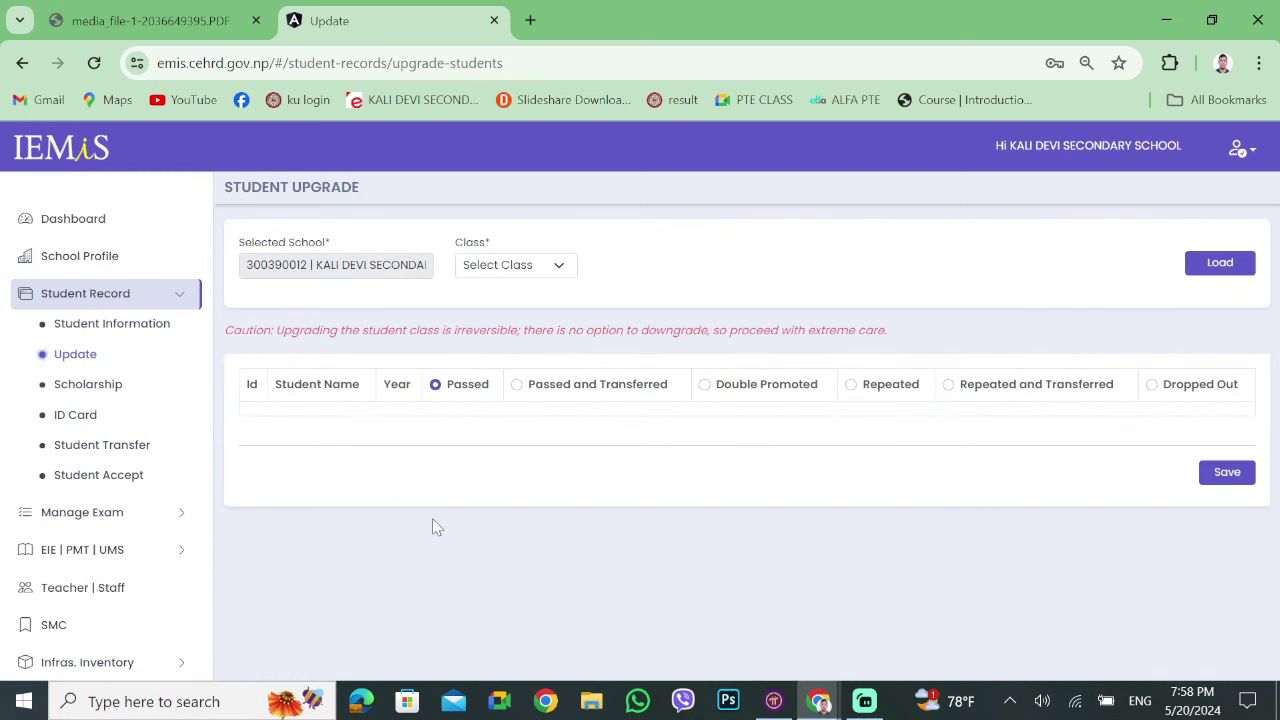
pyautogui.click(552, 267)
pyautogui.click(515, 306)
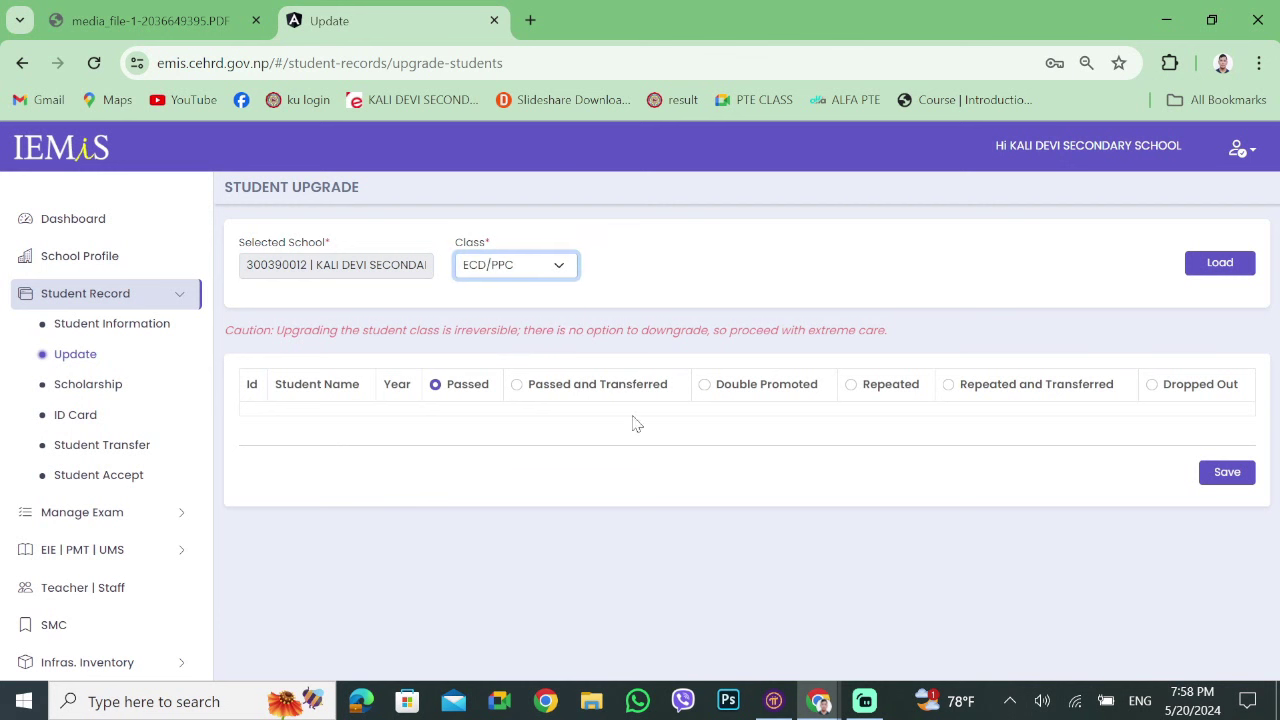
pyautogui.click(1214, 270)
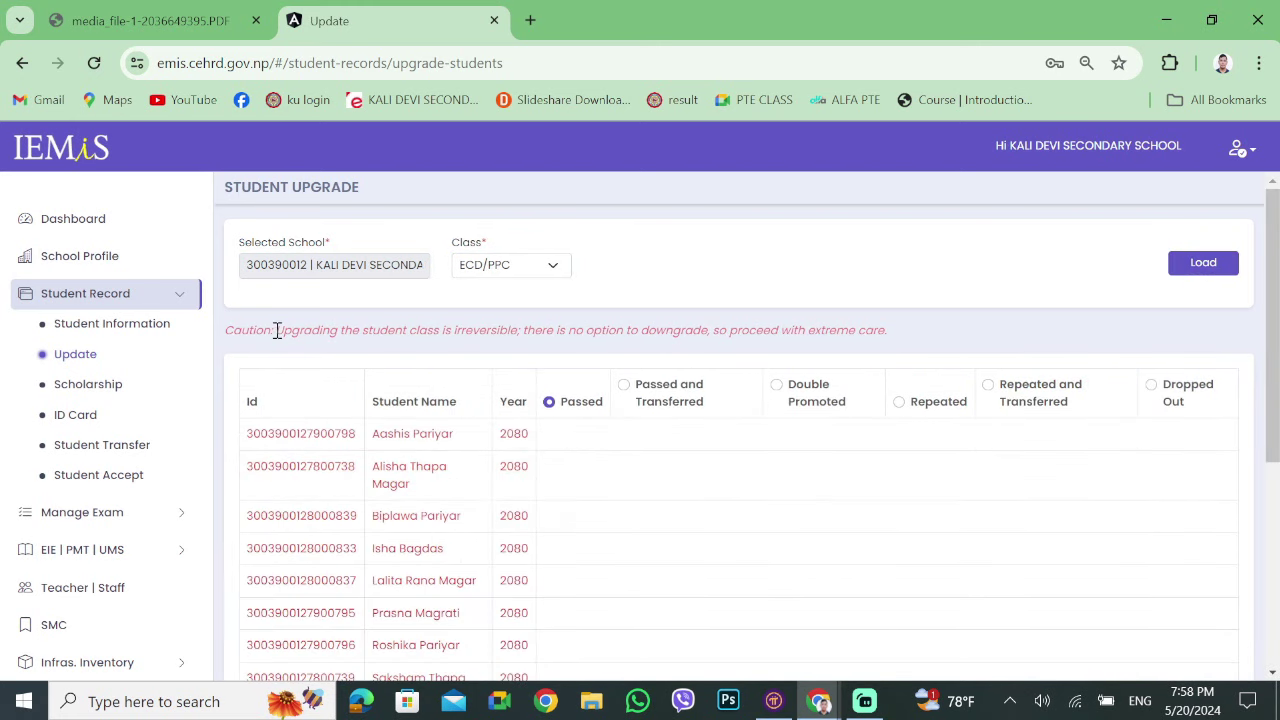
# Read the caution about upgrading student classes and look through the ECD/PPC student list.
pyautogui.moveTo(282, 331); pyautogui.dragTo(533, 331)
pyautogui.moveTo(587, 331); pyautogui.dragTo(913, 337)
pyautogui.click(914, 336)
pyautogui.scroll(-4, 634, 486)
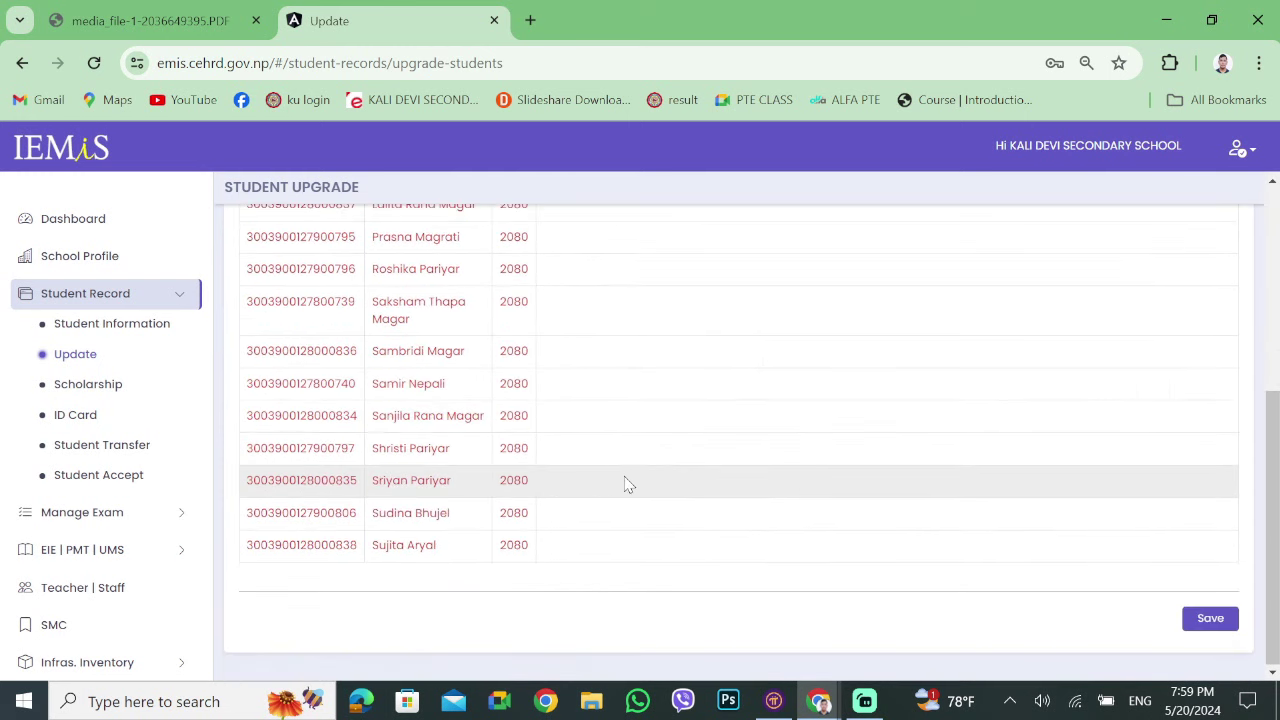
pyautogui.scroll(3, 627, 484)
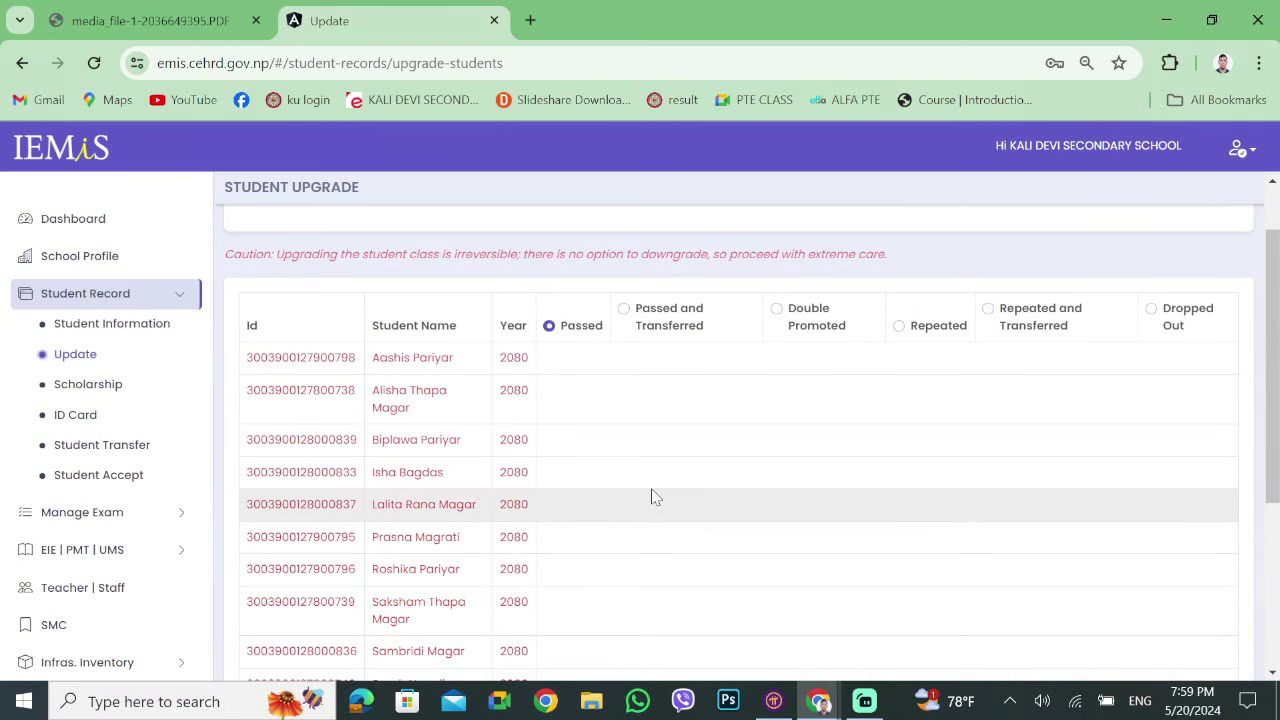
pyautogui.scroll(1, 675, 492)
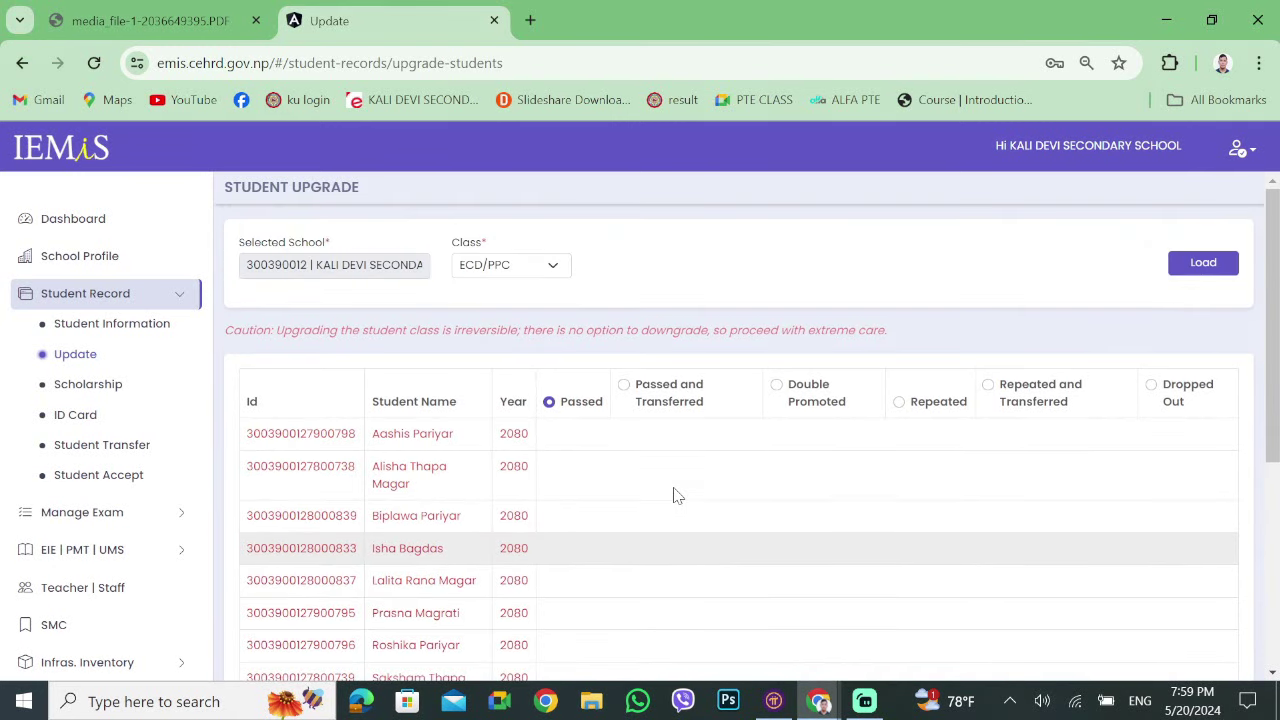
# Load the class 1 students for upgrading and examine their status options from Passed to Dropped Out.
pyautogui.click(517, 279)
pyautogui.click(505, 323)
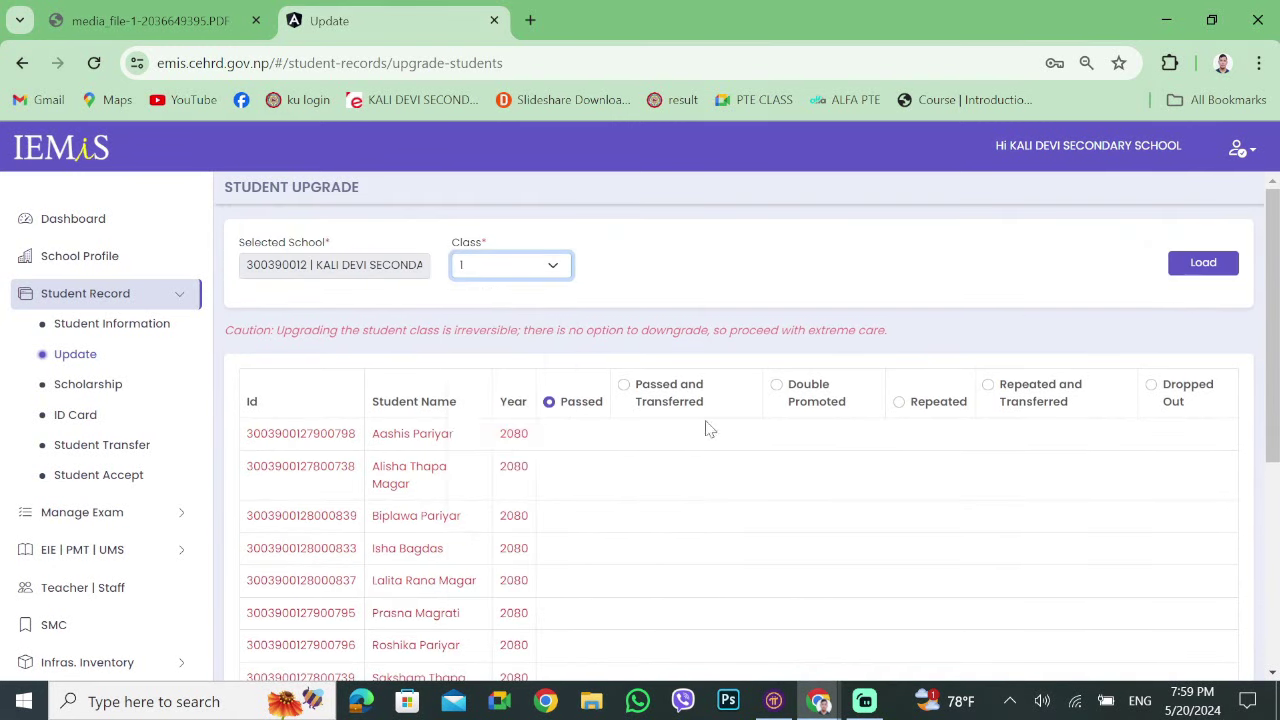
pyautogui.click(1205, 266)
pyautogui.scroll(-1, 737, 394)
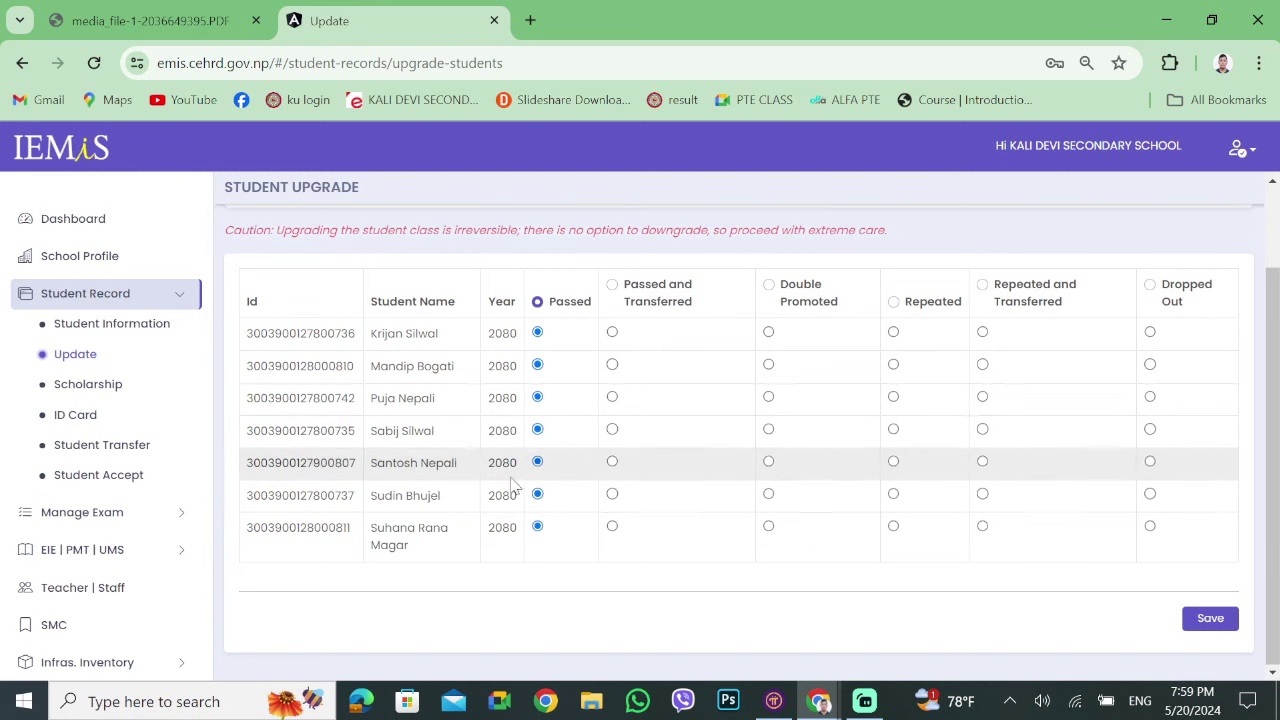
pyautogui.scroll(2, 519, 635)
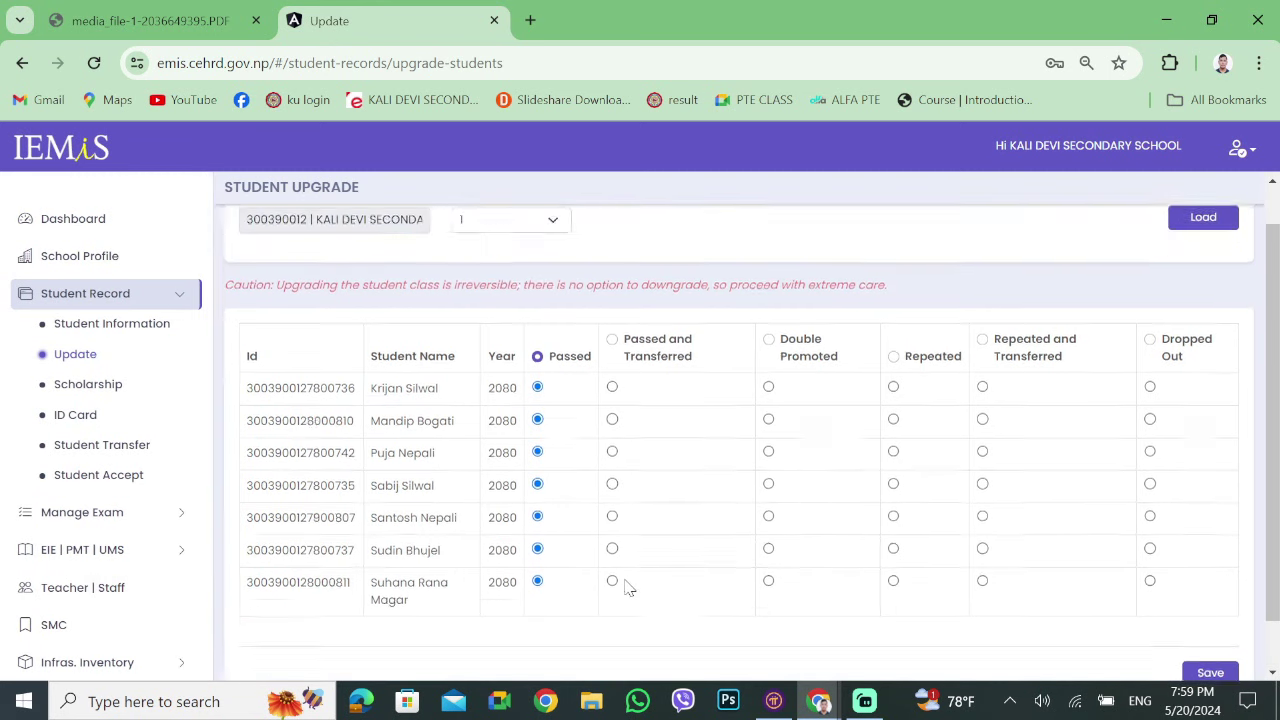
# Load the class 2 students for upgrading, try Passed and Transferred on the first student, and restore Passed.
pyautogui.click(526, 267)
pyautogui.click(511, 343)
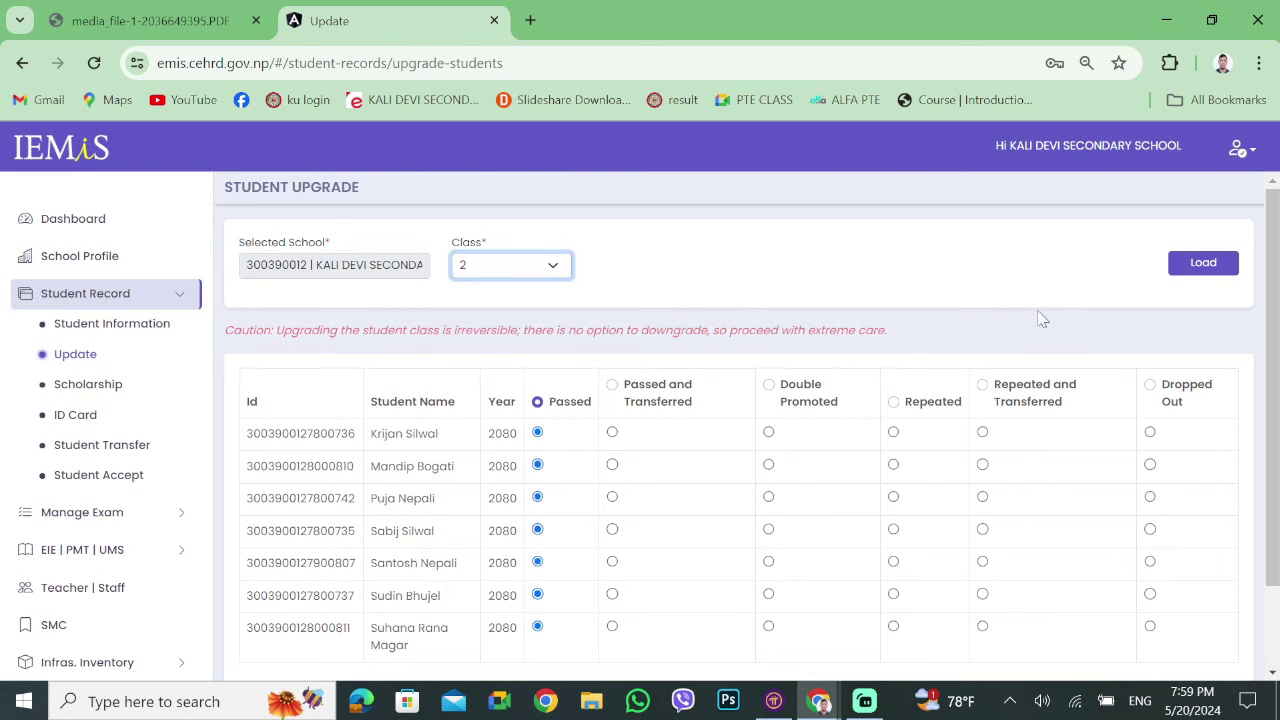
pyautogui.click(1190, 263)
pyautogui.scroll(-2, 831, 526)
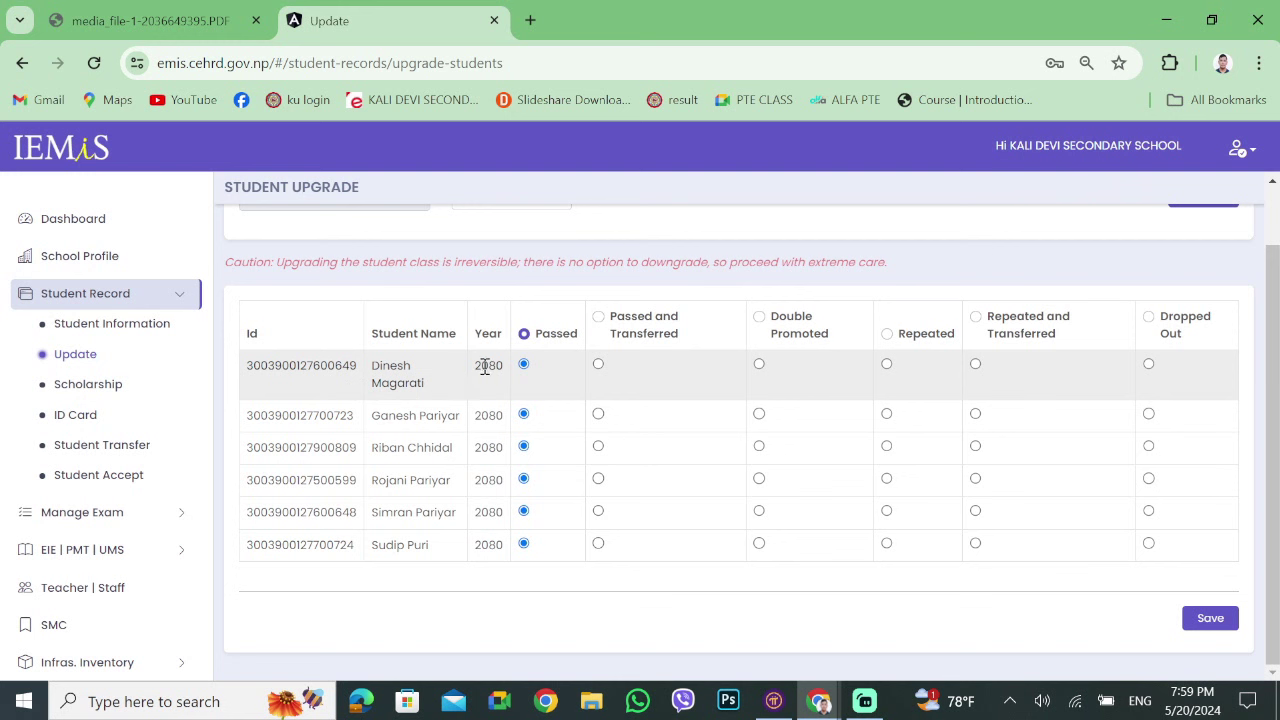
pyautogui.click(598, 365)
pyautogui.click(524, 365)
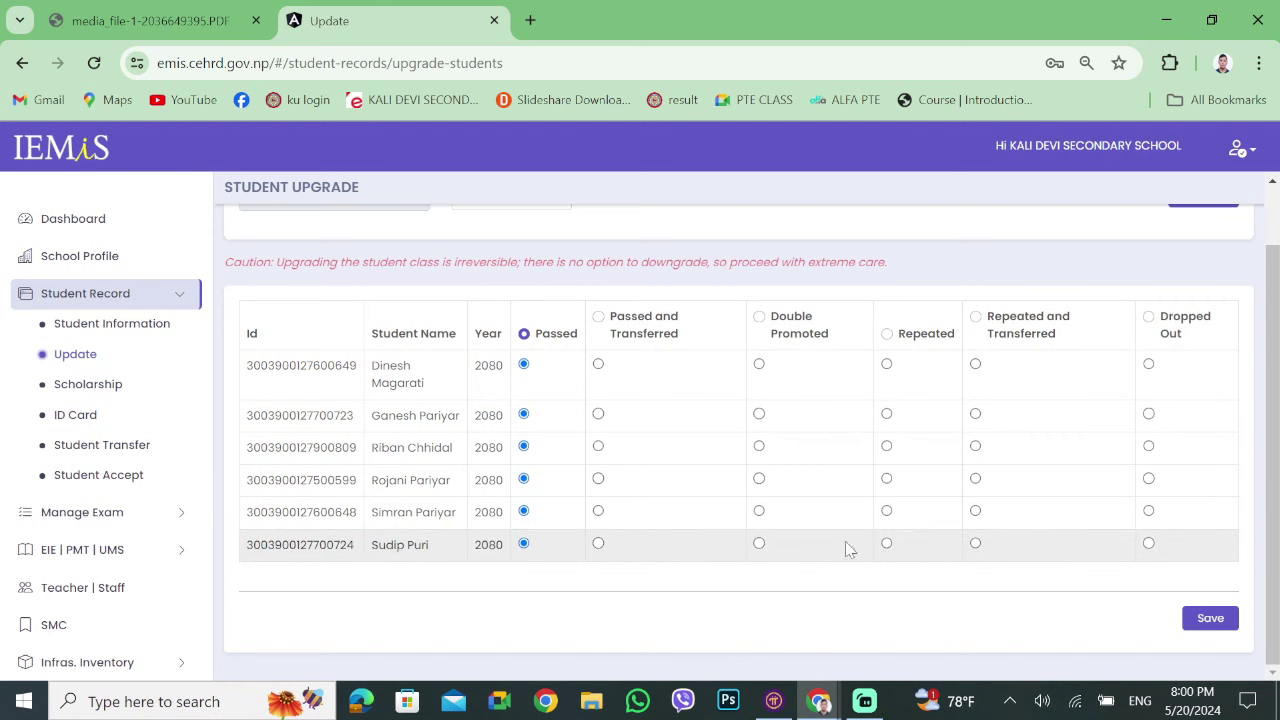
# Highlight the full caution text above the class 2 student table to reread it.
pyautogui.scroll(1, 851, 497)
pyautogui.scroll(-1, 856, 497)
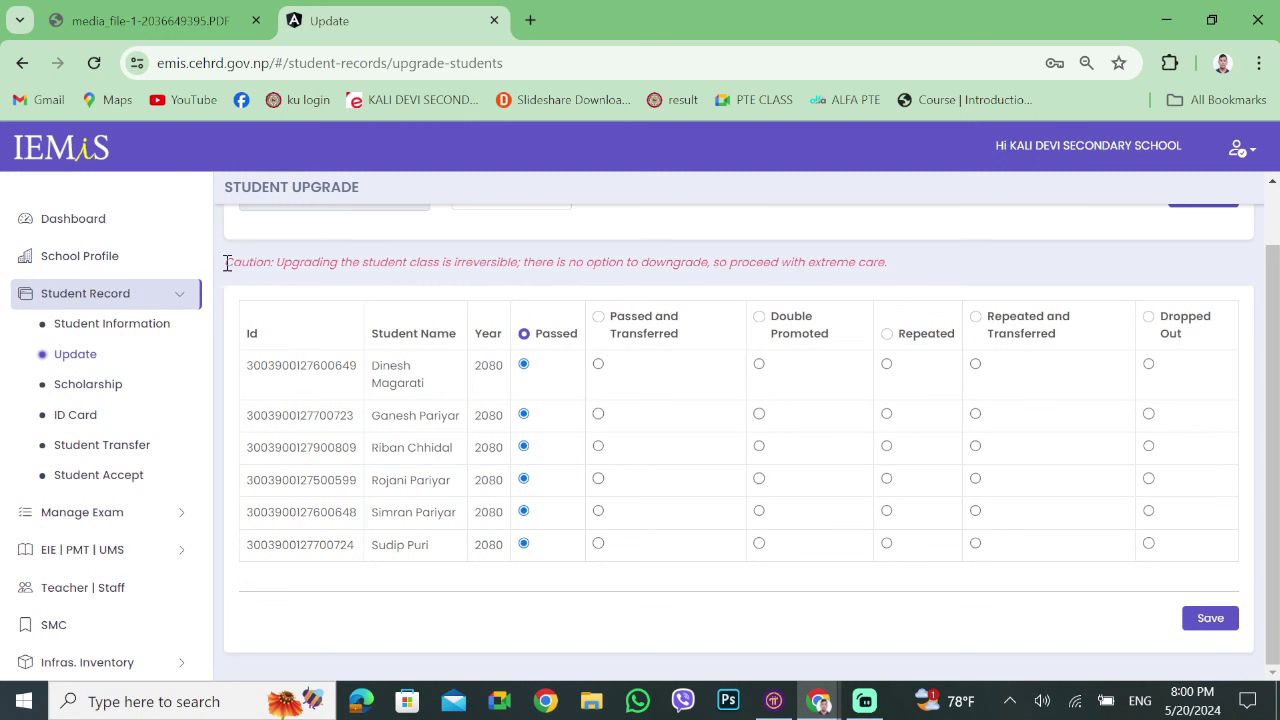
pyautogui.moveTo(227, 262); pyautogui.dragTo(914, 258)
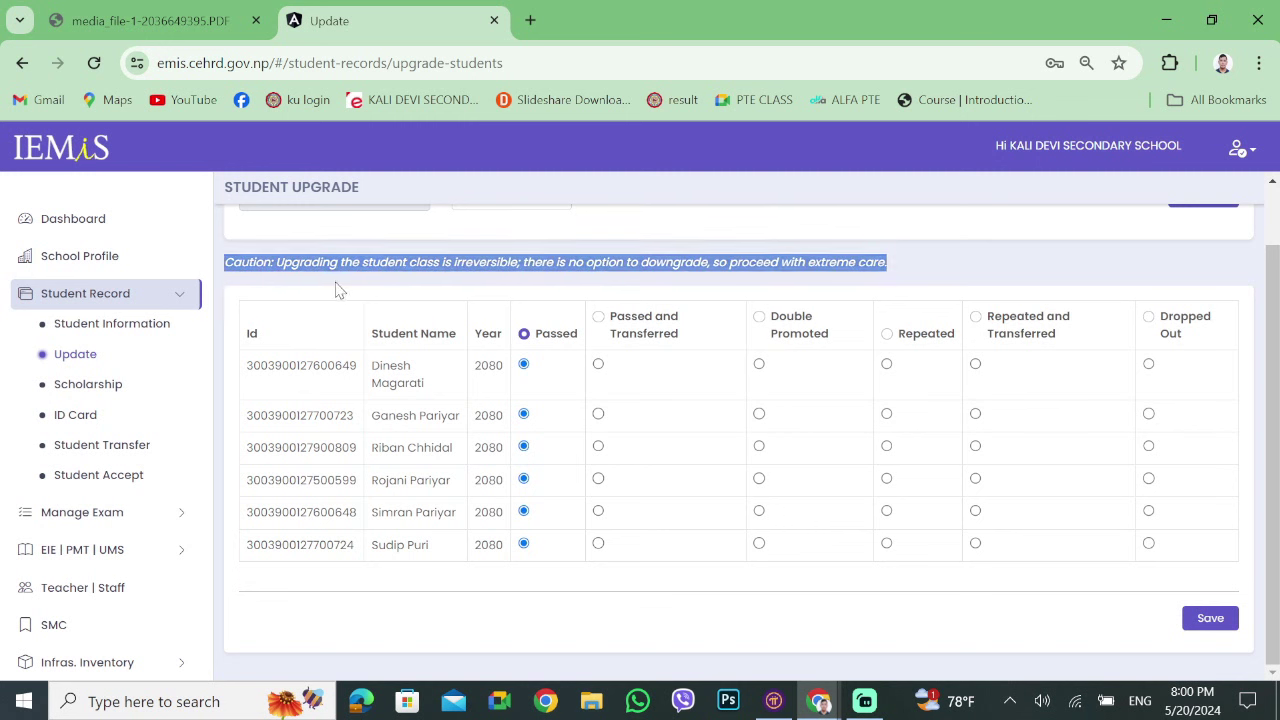
pyautogui.click(958, 276)
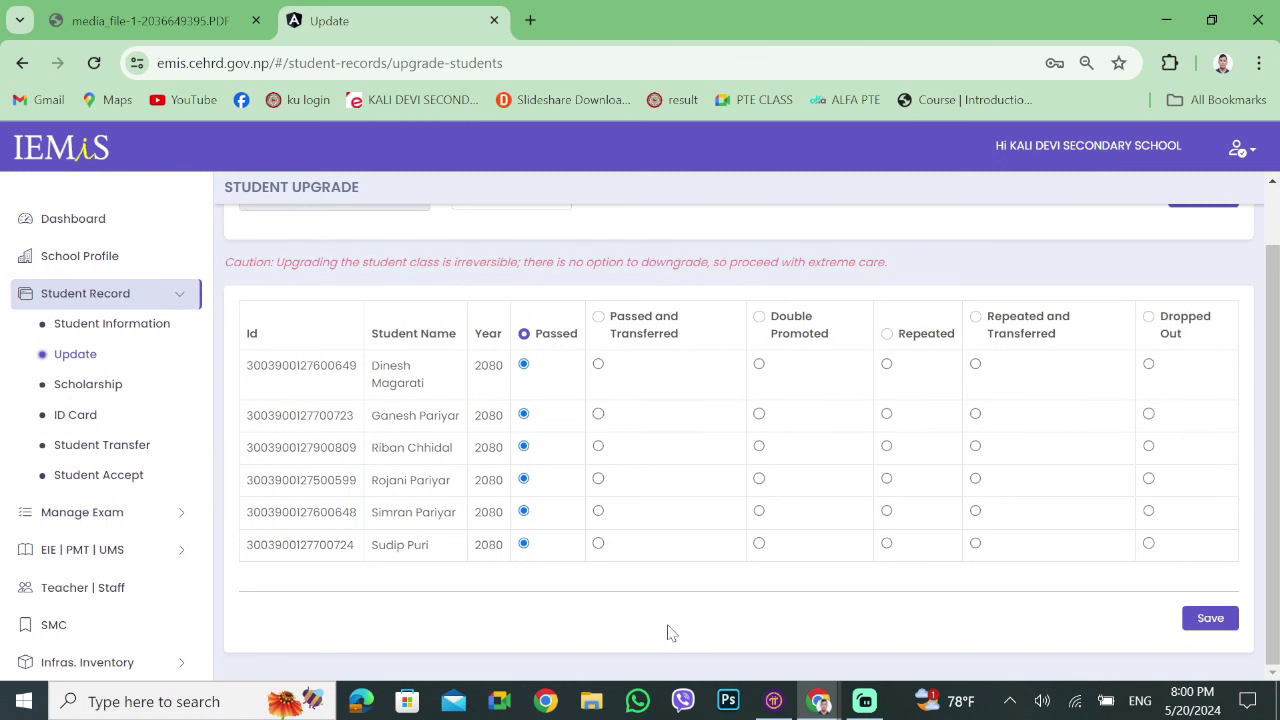
# Load the class 9 students for upgrading and look through the whole list.
pyautogui.scroll(1, 700, 590)
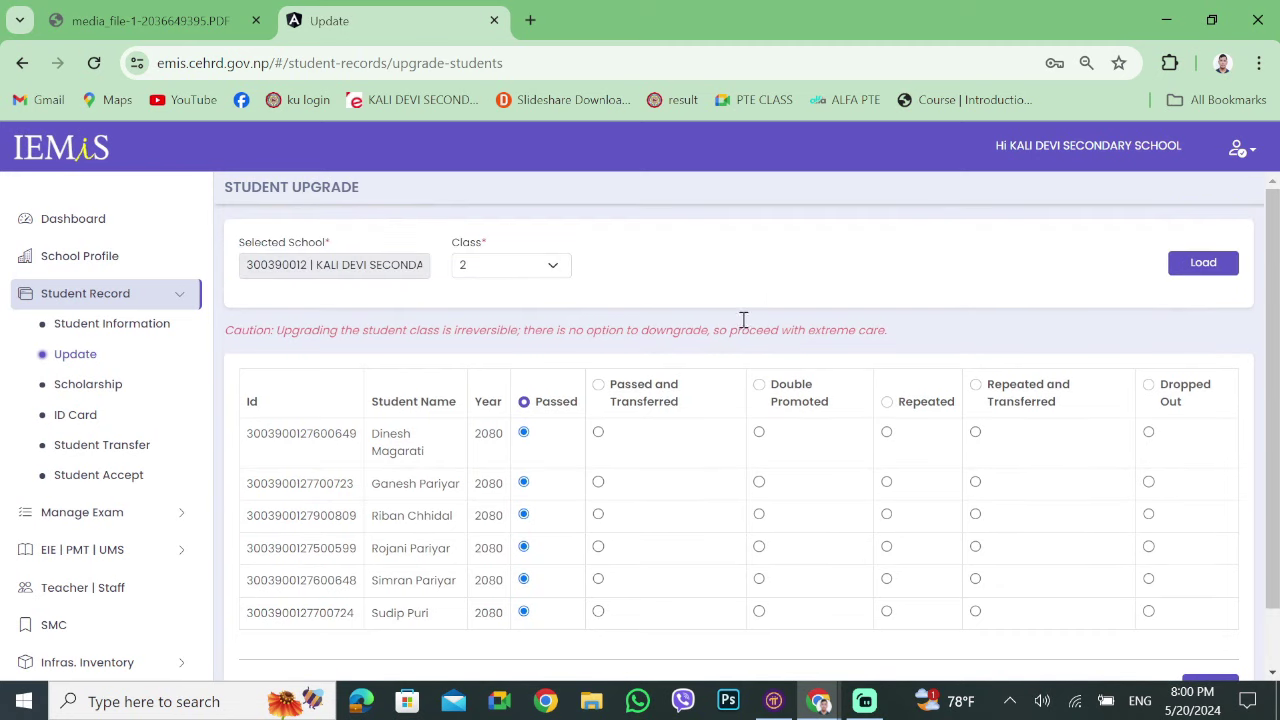
pyautogui.click(535, 267)
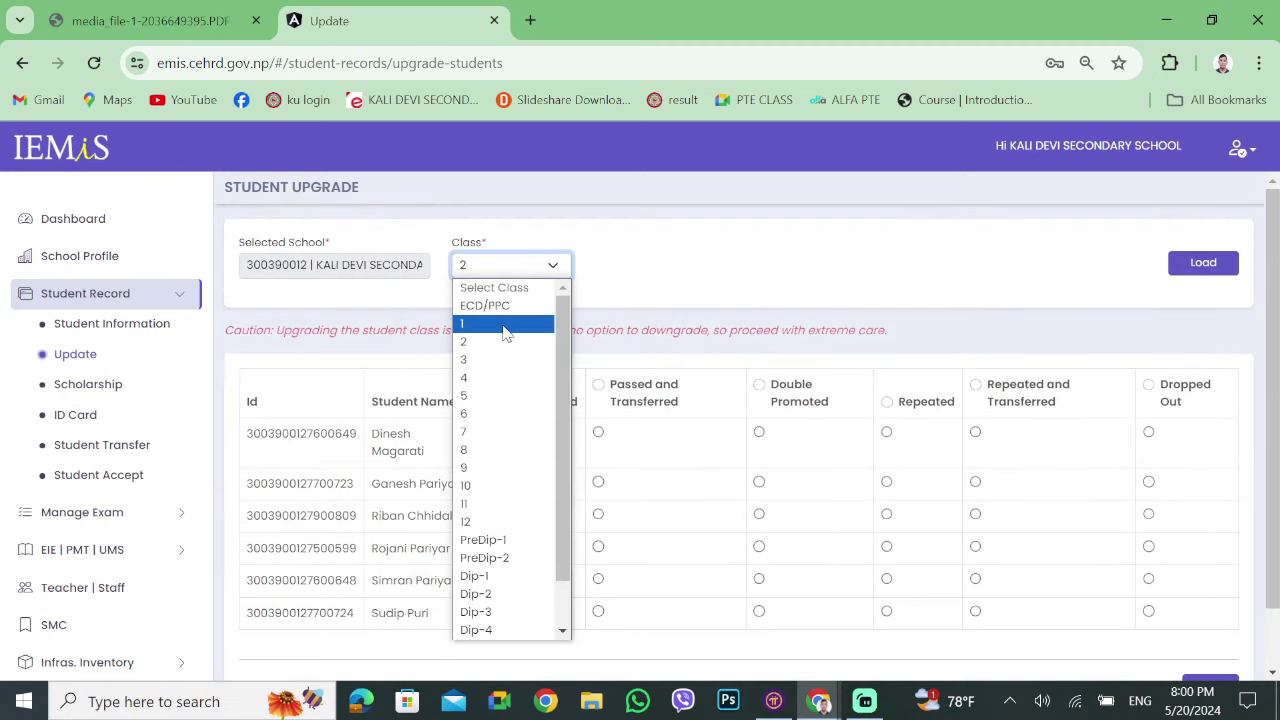
pyautogui.click(466, 467)
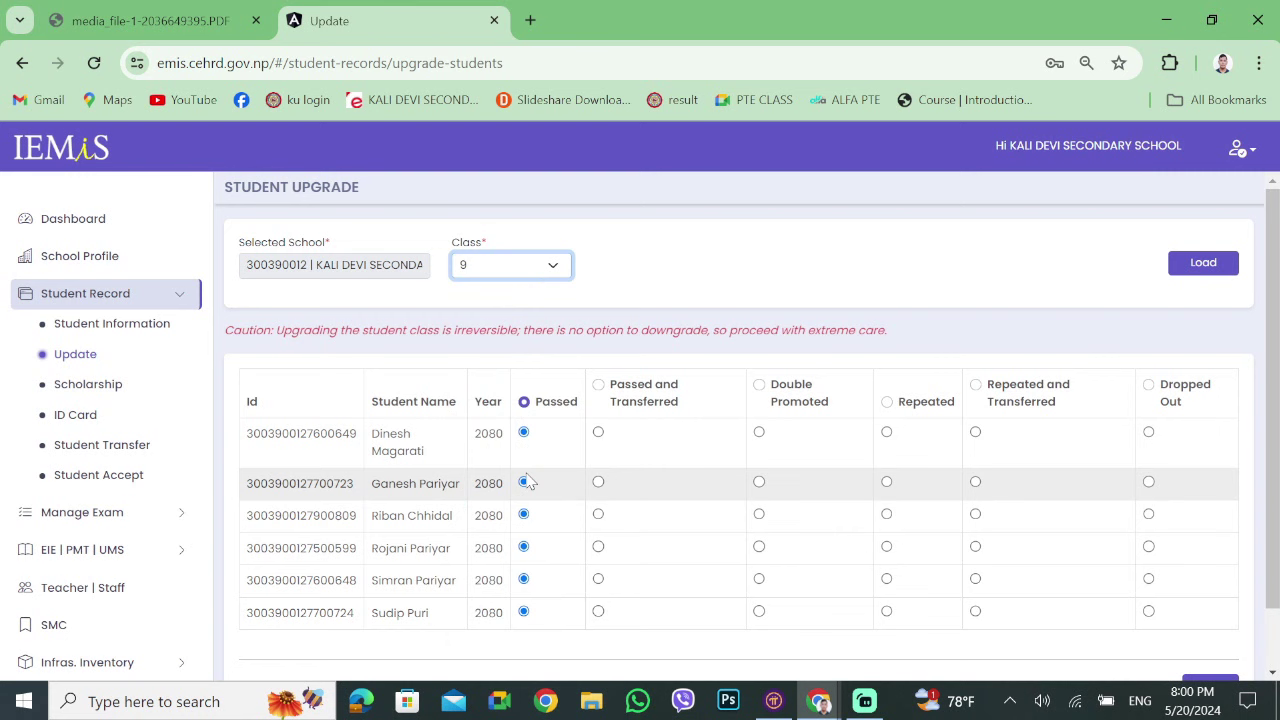
pyautogui.click(1228, 265)
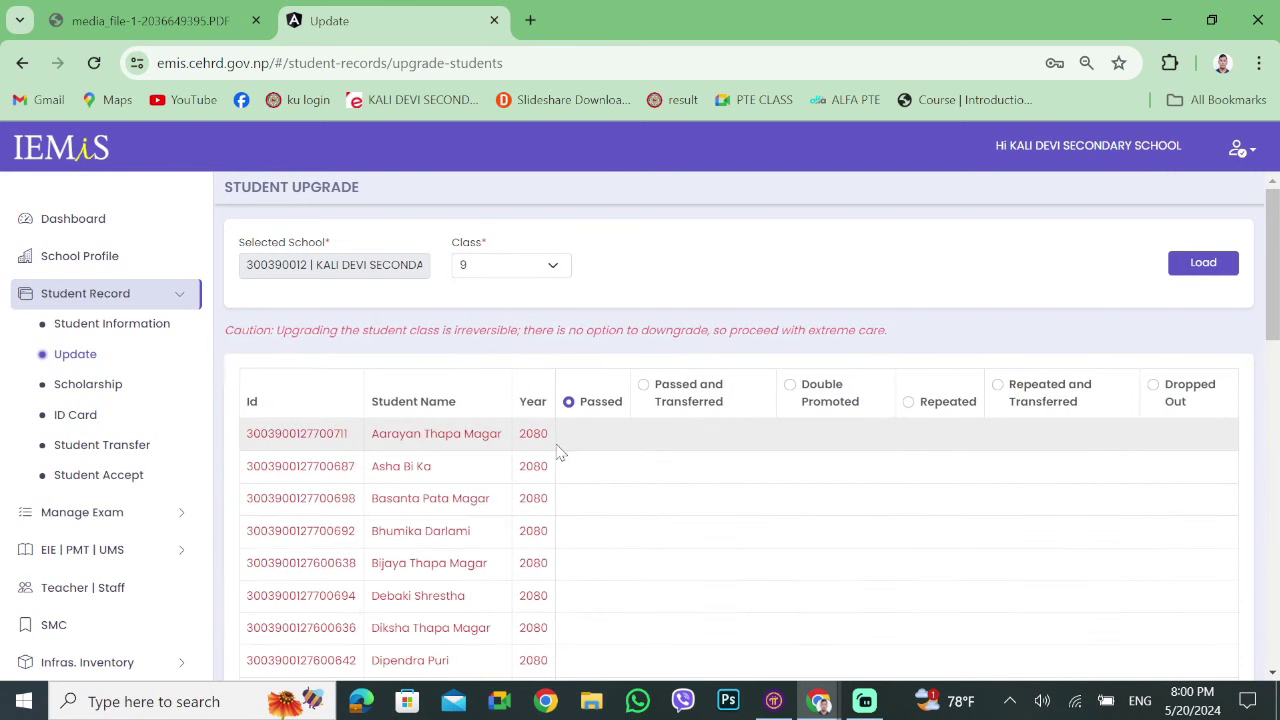
pyautogui.scroll(-5, 569, 489)
pyautogui.scroll(-8, 569, 489)
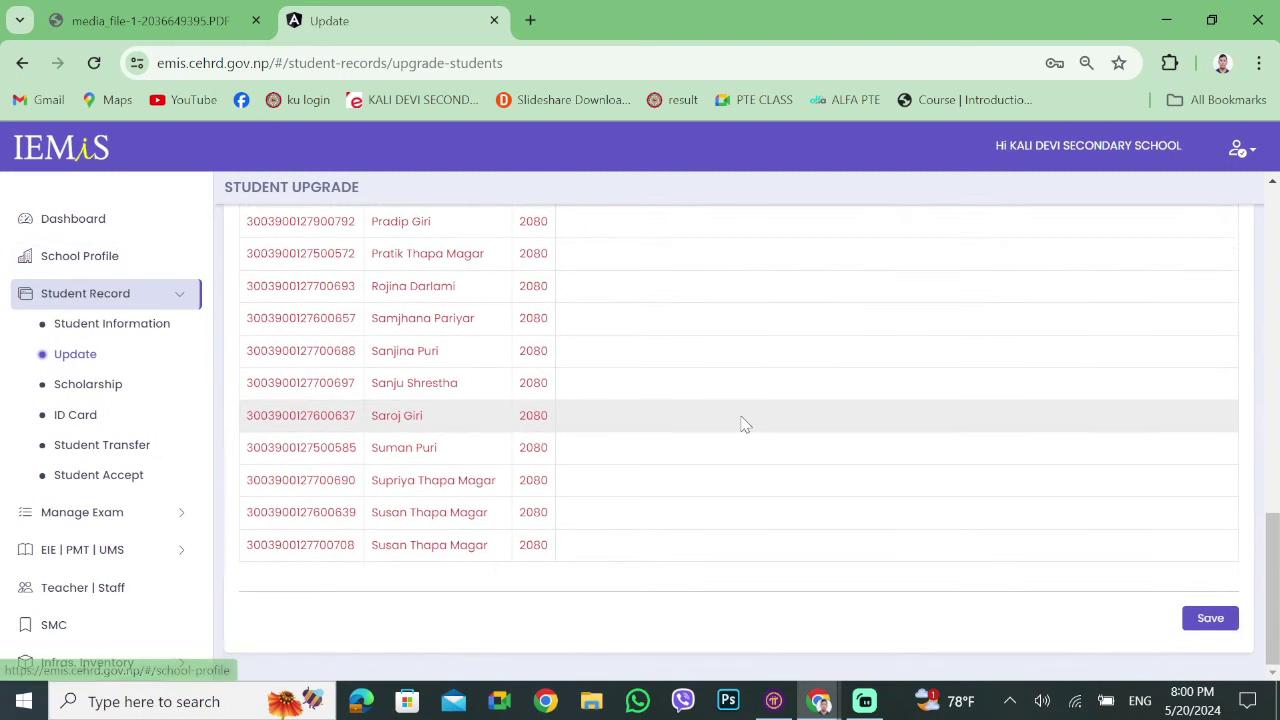
# Open the Scholarship page of the student records and load the year 2080 data for class 1.
pyautogui.scroll(4, 743, 423)
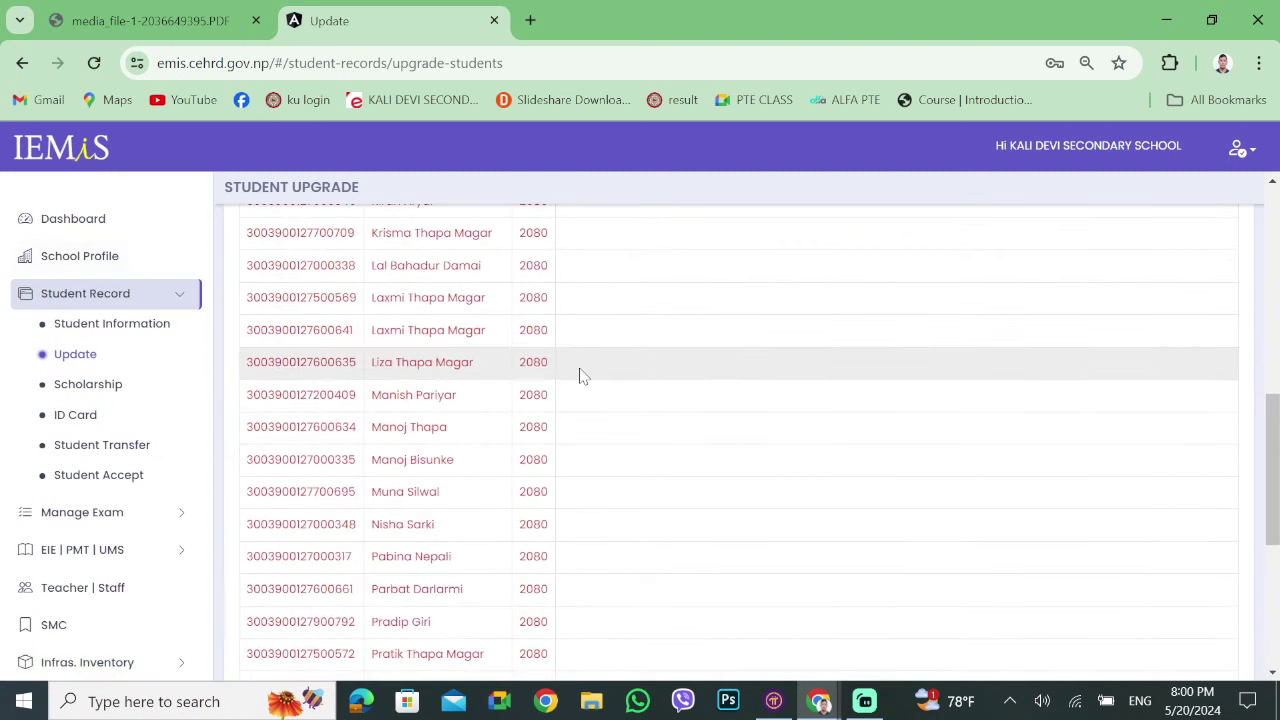
pyautogui.scroll(6, 603, 357)
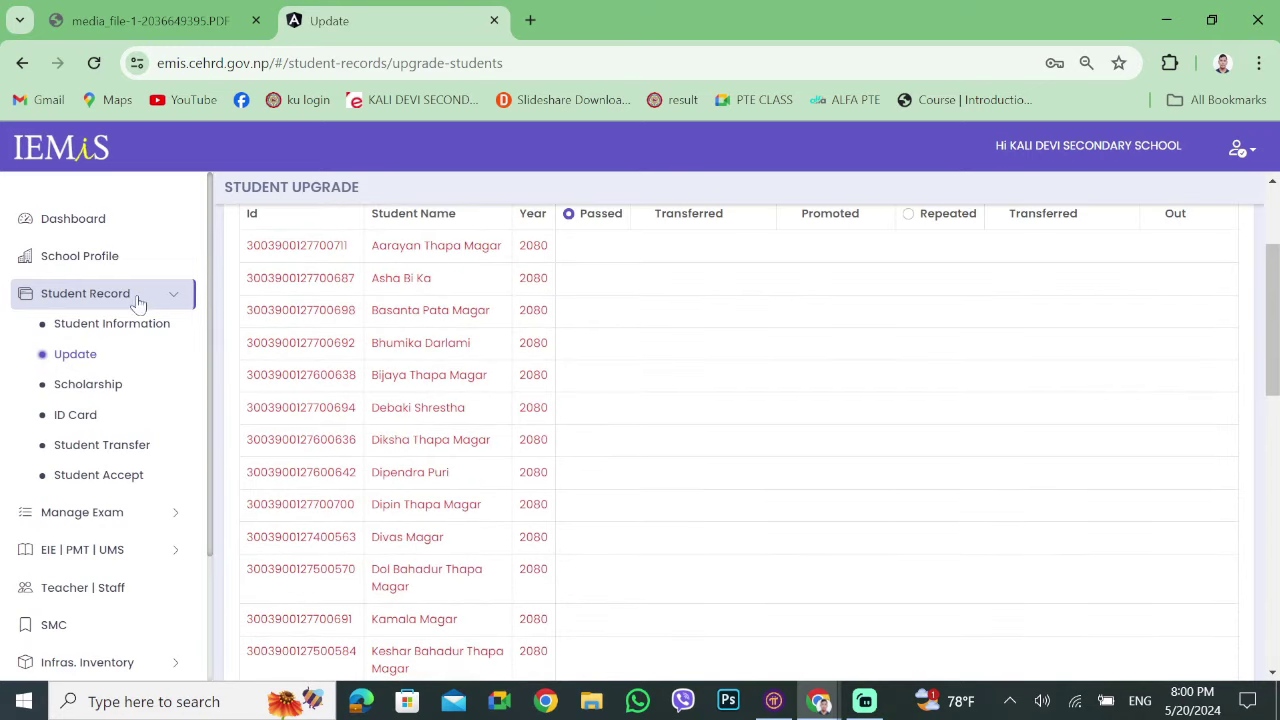
pyautogui.click(105, 395)
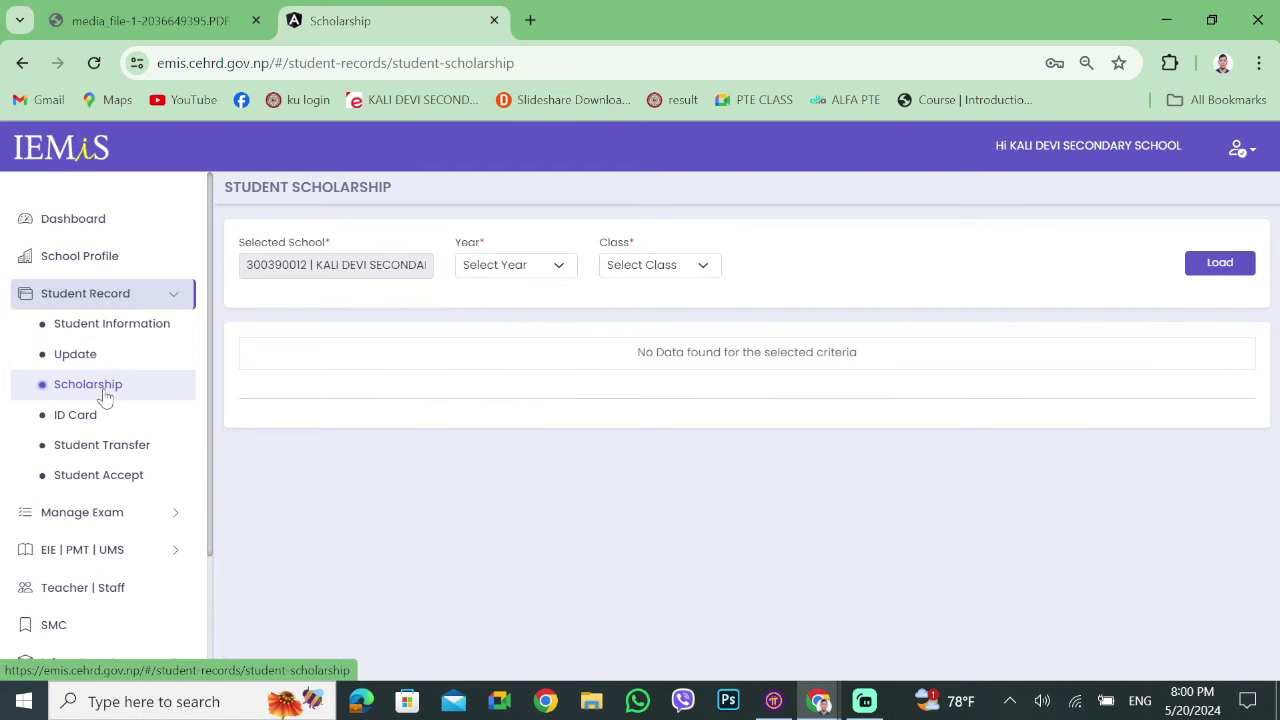
pyautogui.click(537, 265)
pyautogui.click(511, 323)
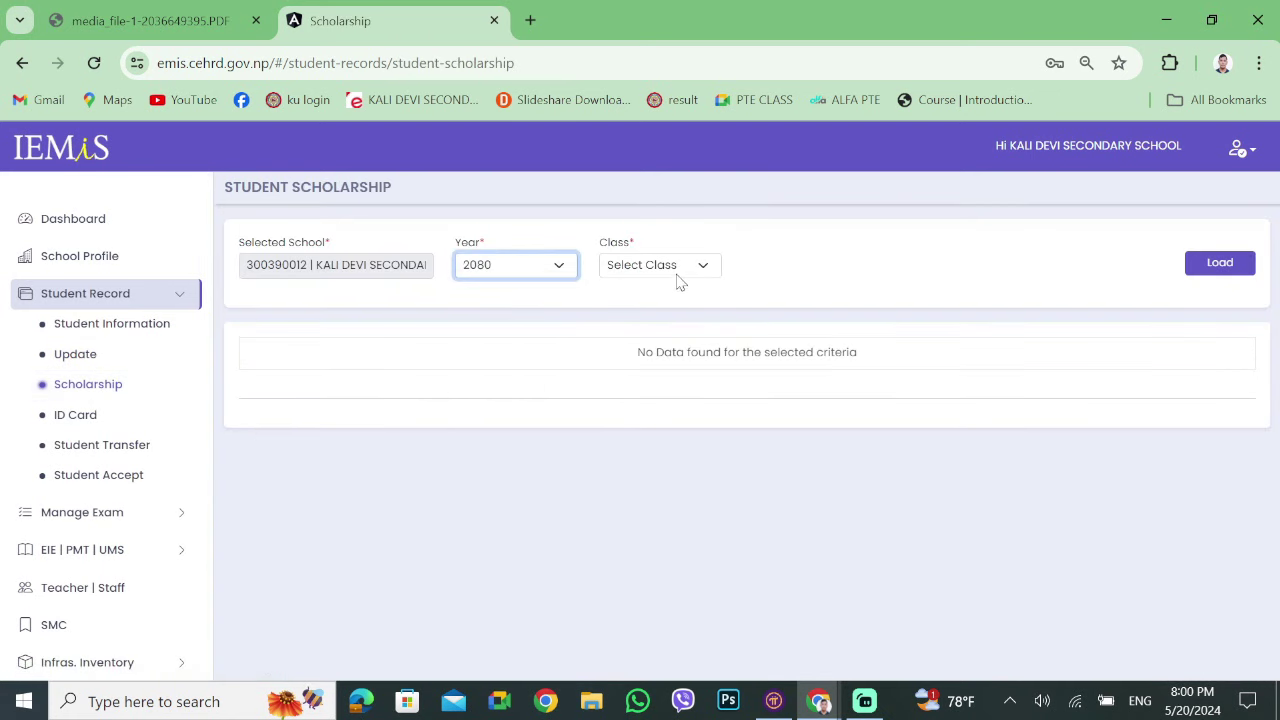
pyautogui.click(668, 266)
pyautogui.click(670, 324)
pyautogui.click(1197, 270)
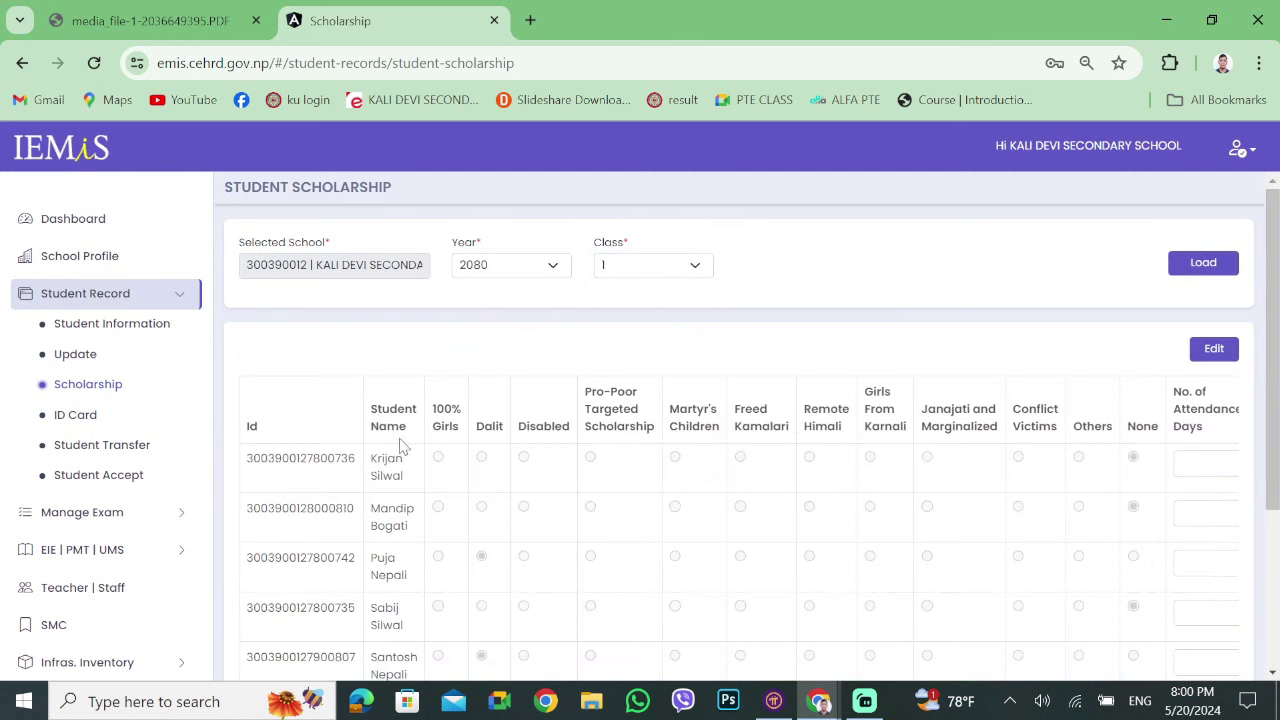
# Switch the scholarship year to 2081, keep class 1, and load the data.
pyautogui.click(505, 270)
pyautogui.click(512, 304)
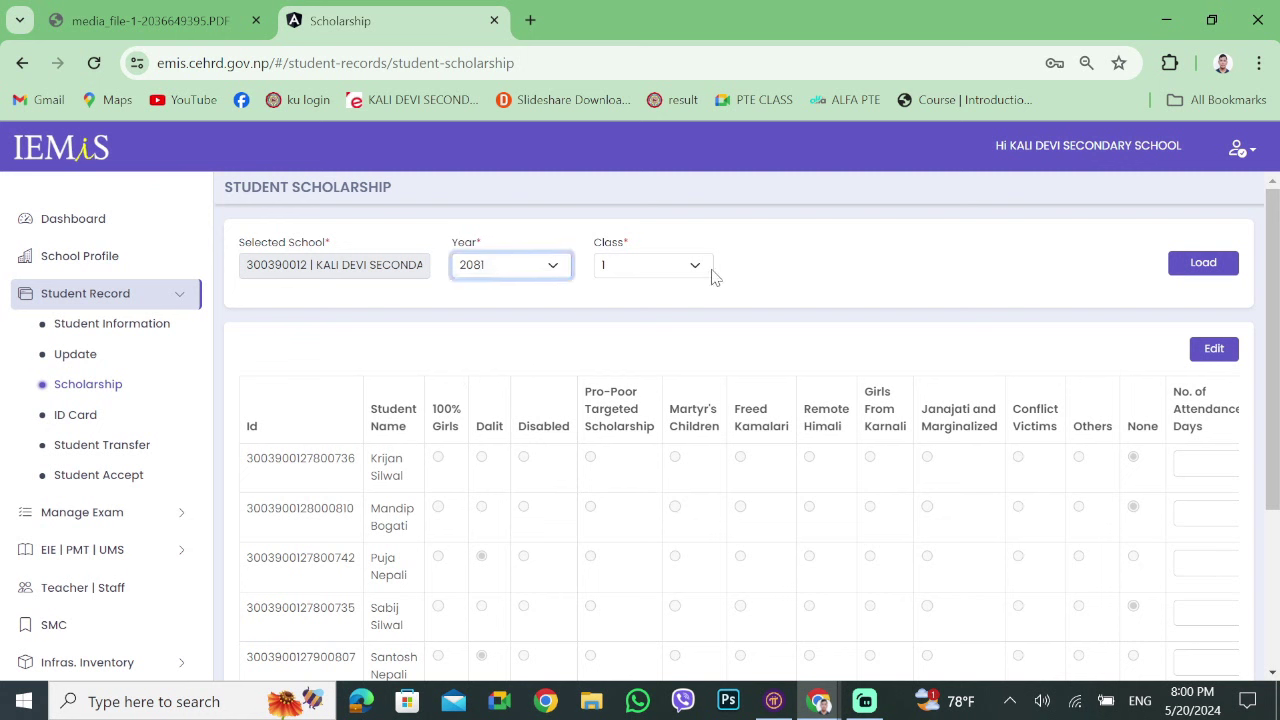
pyautogui.click(697, 267)
pyautogui.click(1195, 270)
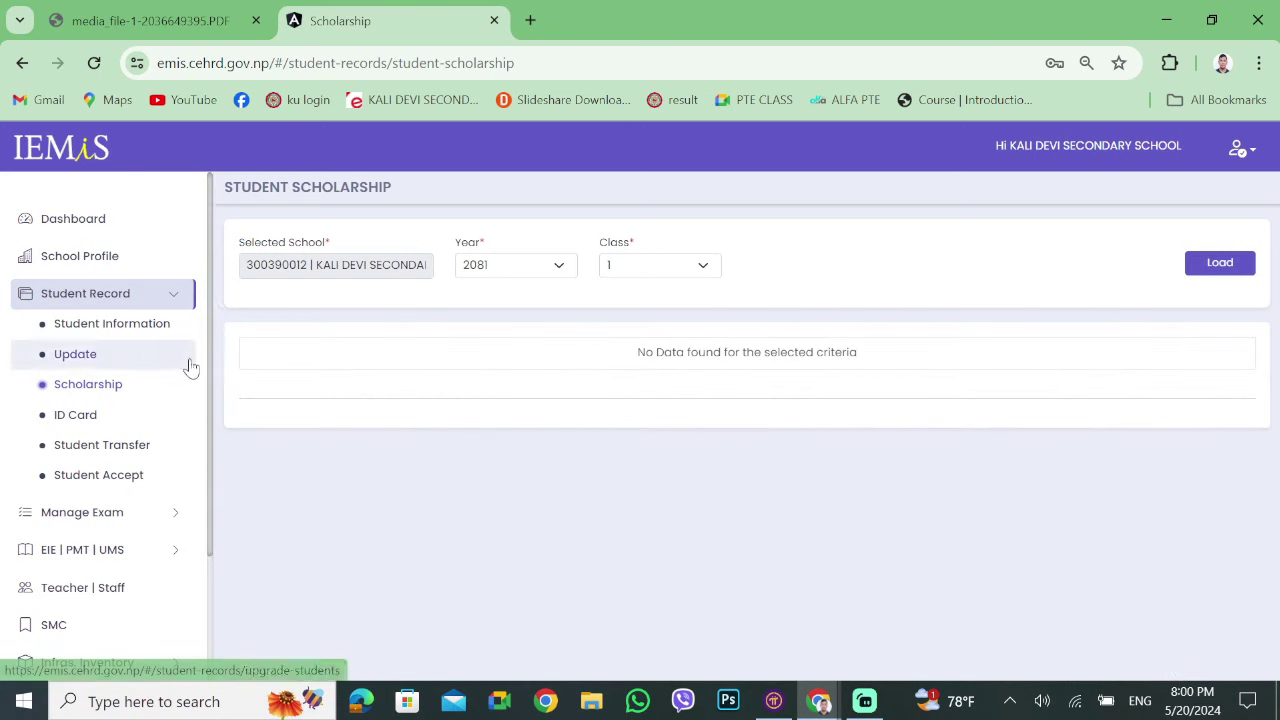
# View the ID Card page, and load the class 1 list on the Student Transfer page.
pyautogui.click(118, 432)
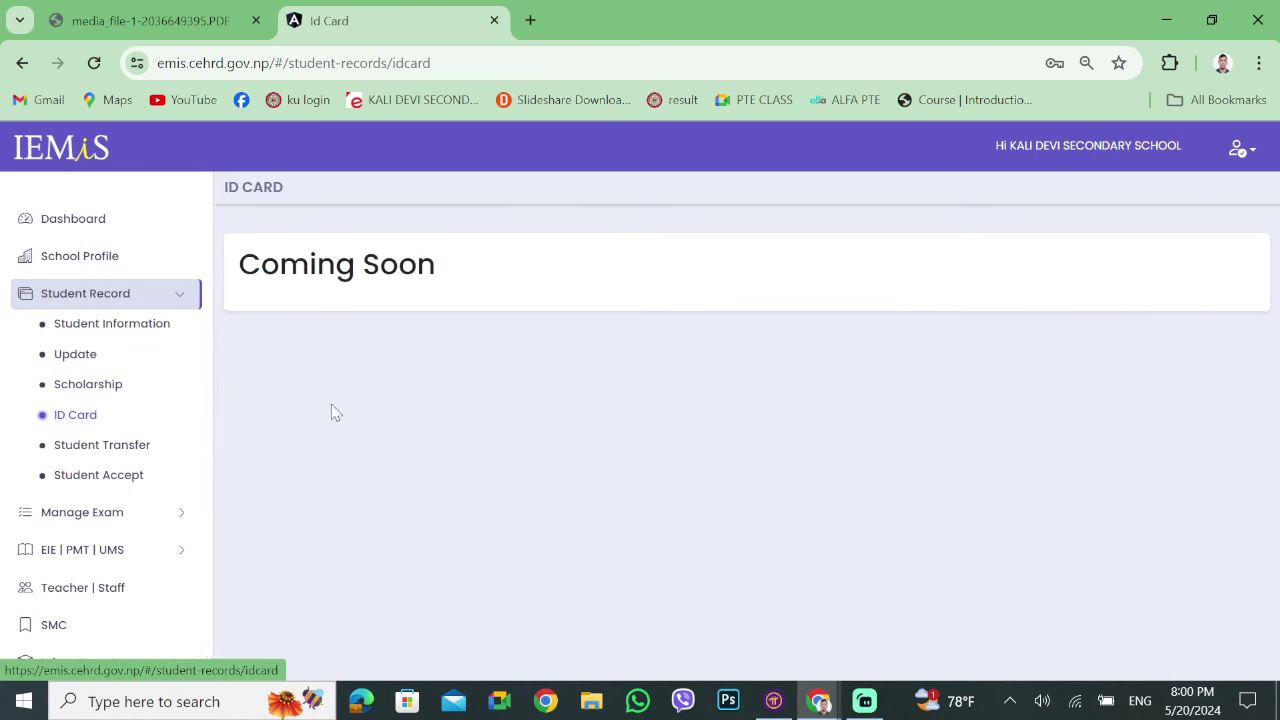
pyautogui.click(99, 459)
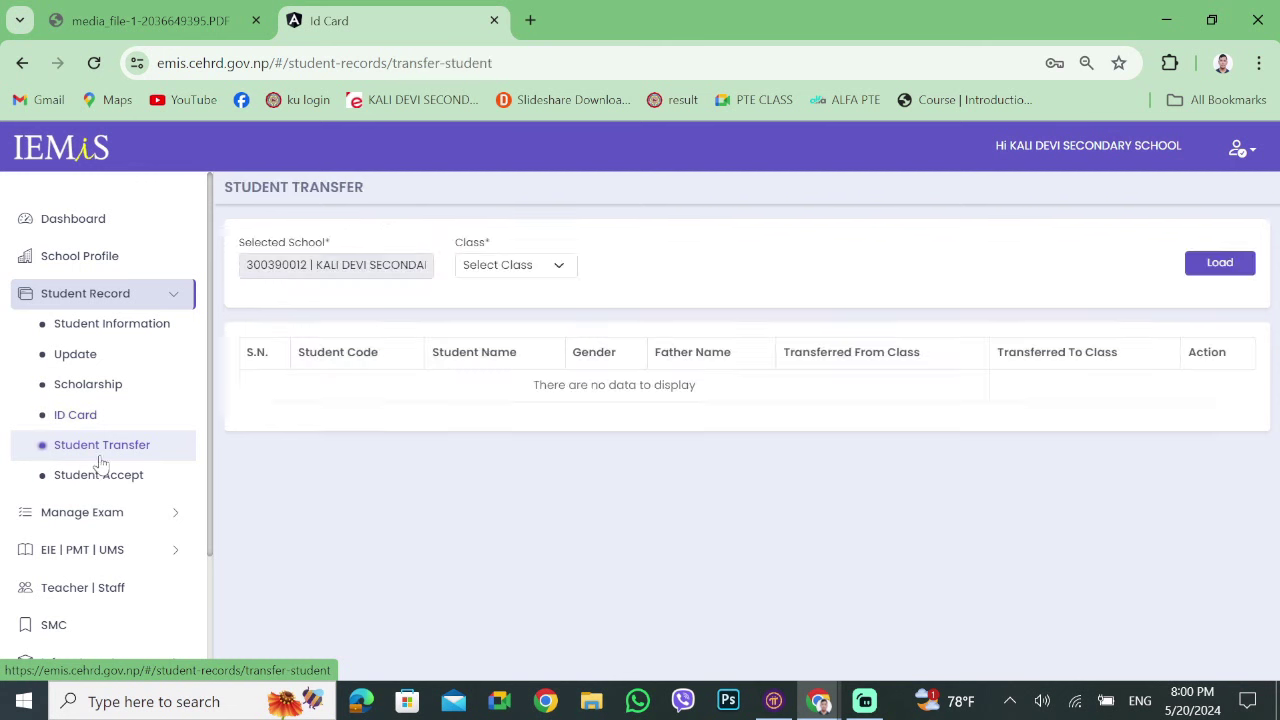
pyautogui.click(554, 266)
pyautogui.click(535, 323)
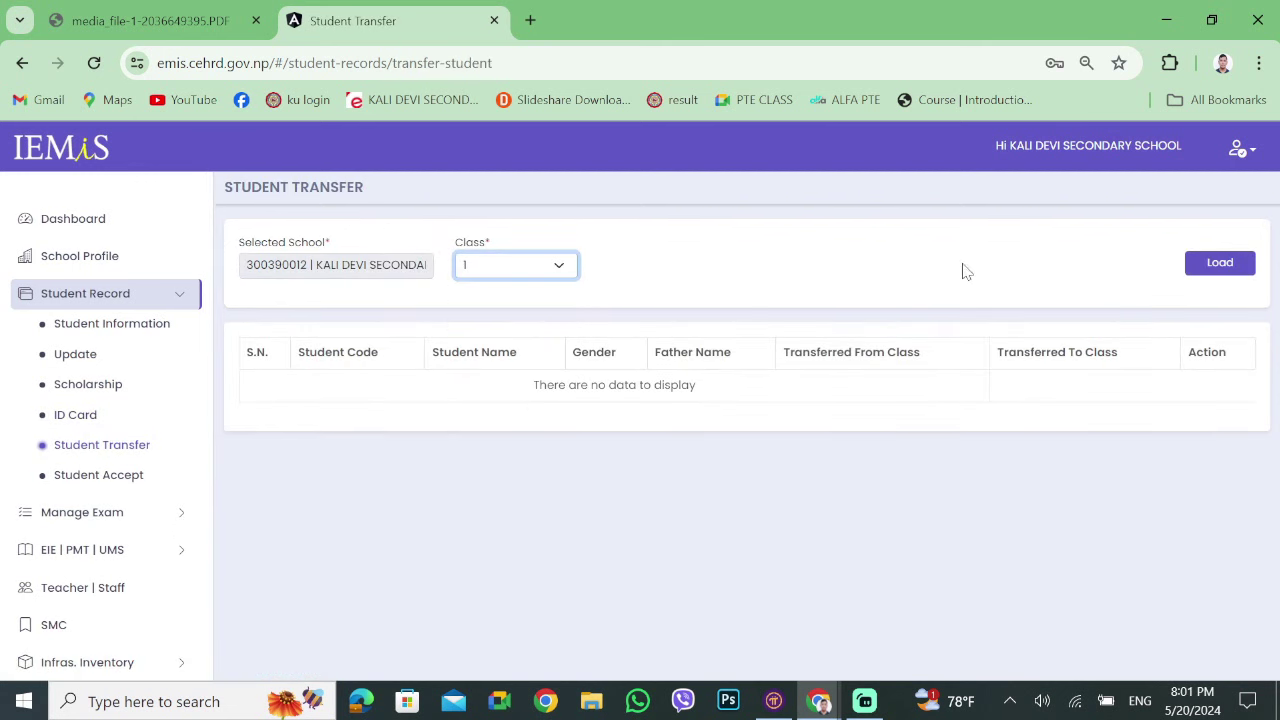
pyautogui.click(1202, 266)
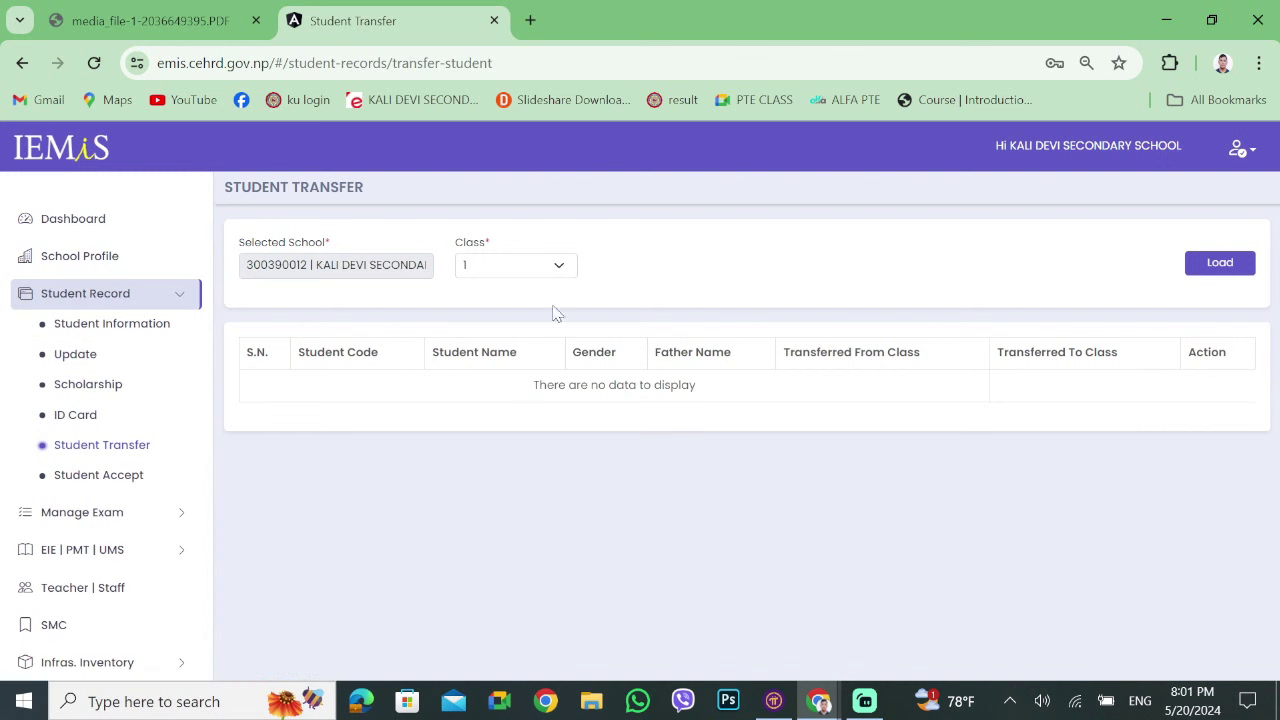
# Load the Student Transfer list for class 2.
pyautogui.click(561, 274)
pyautogui.click(514, 329)
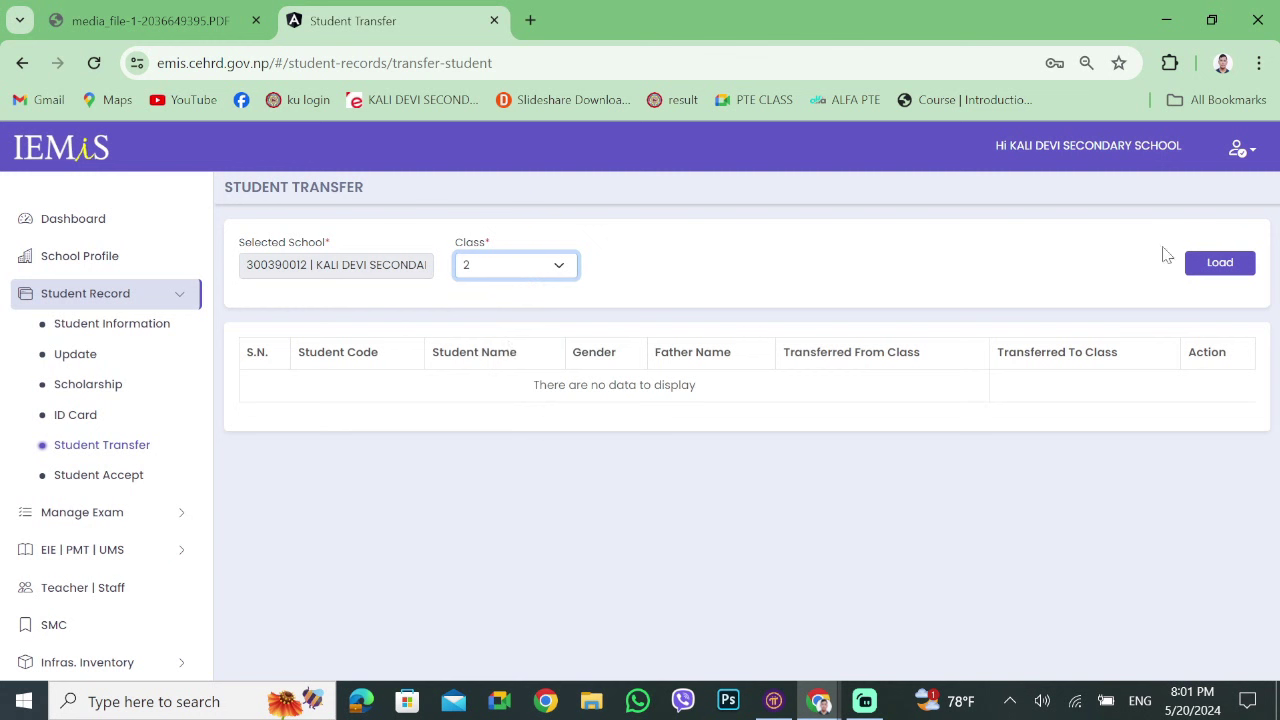
pyautogui.click(1218, 263)
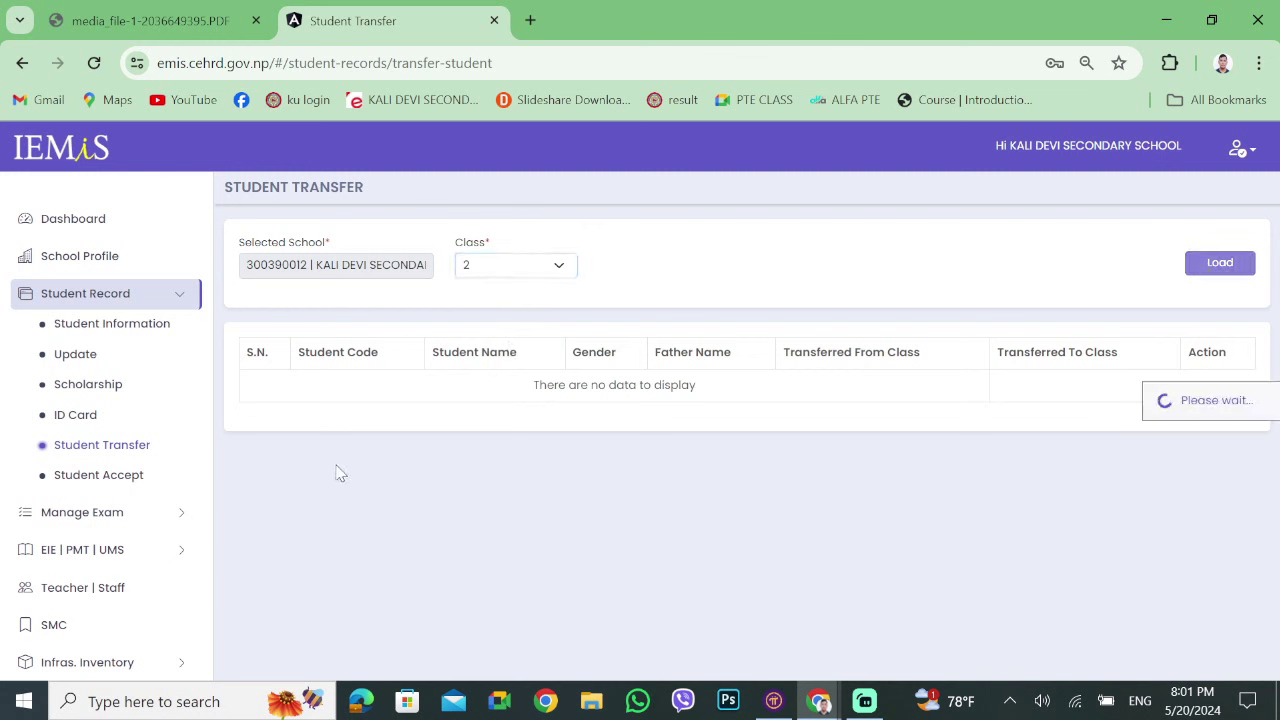
# Revisit the student Update page and open the Student Accept page for transferred students.
pyautogui.click(120, 364)
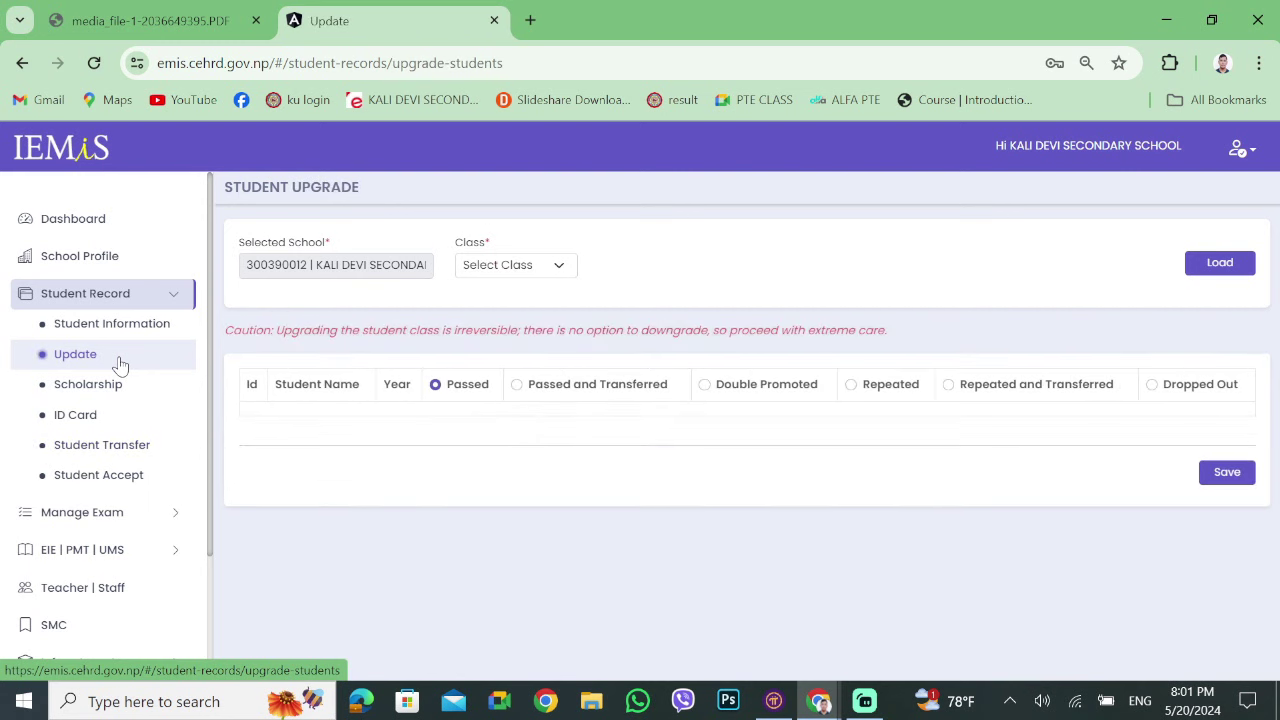
pyautogui.click(150, 487)
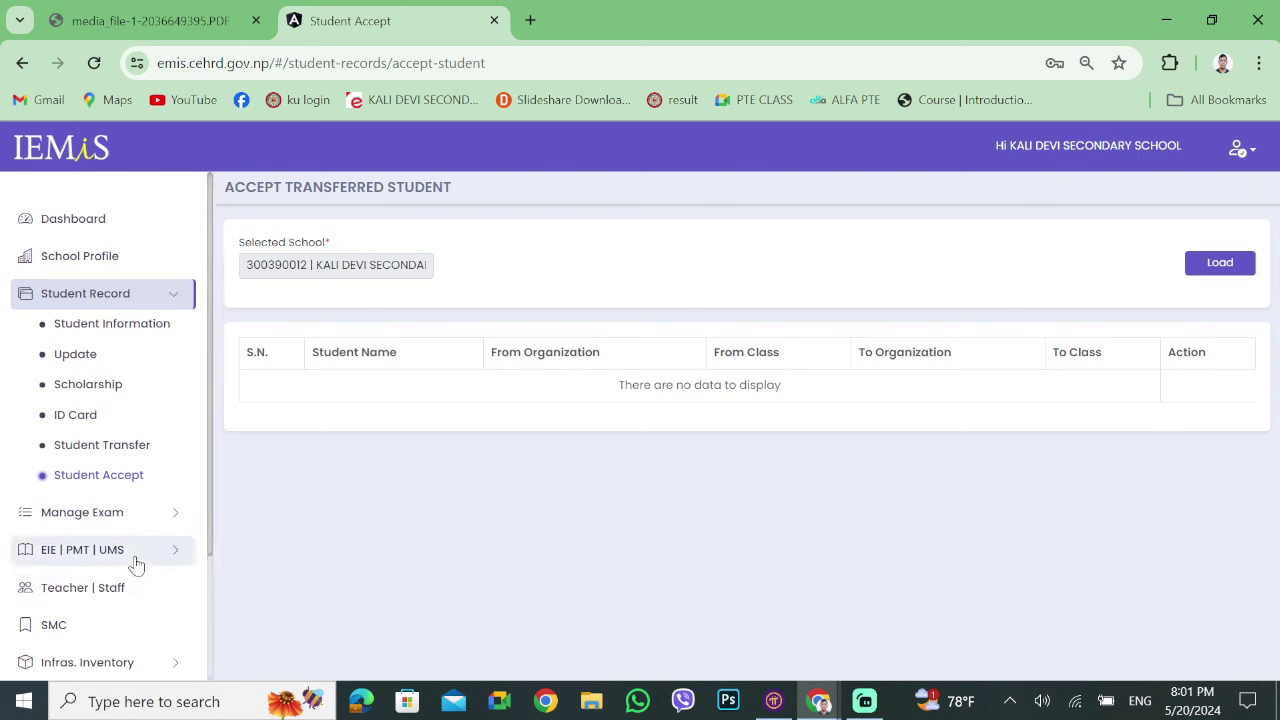
# Look through the subsections of ReAL Reporting, EIE | PMT | UMS and Manage Exam.
pyautogui.scroll(-2, 116, 597)
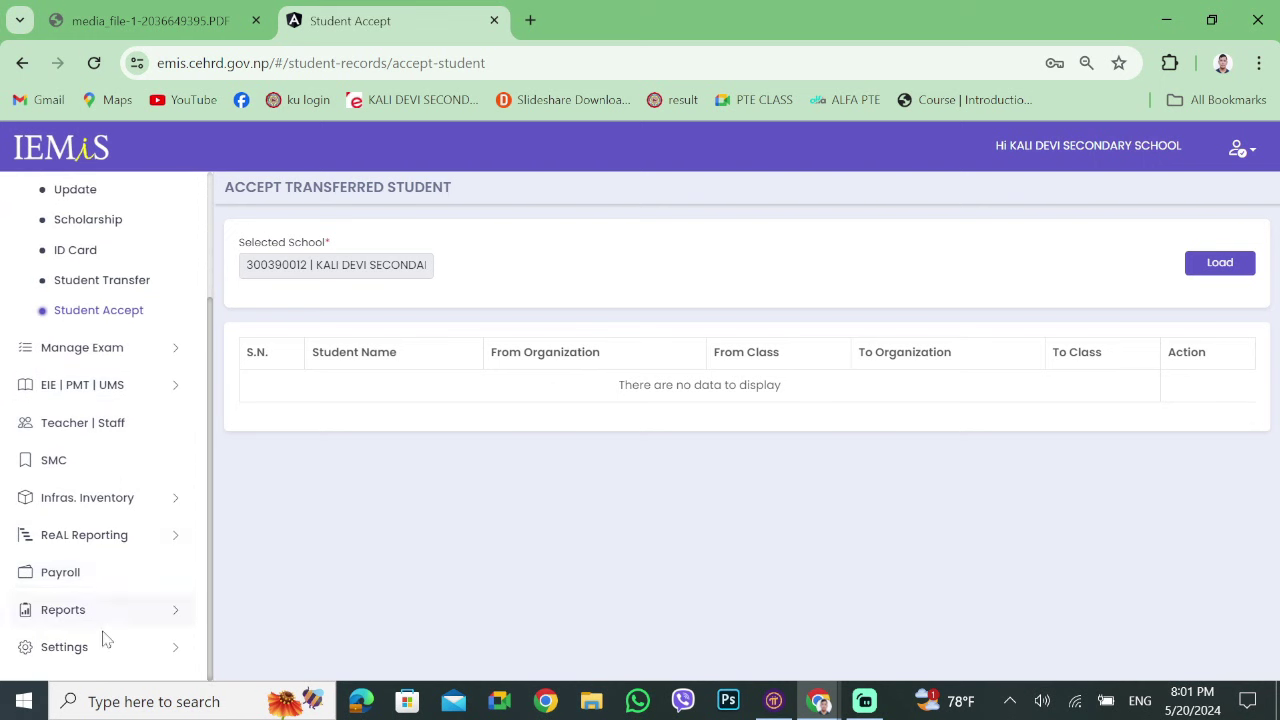
pyautogui.click(178, 537)
pyautogui.scroll(-1, 138, 620)
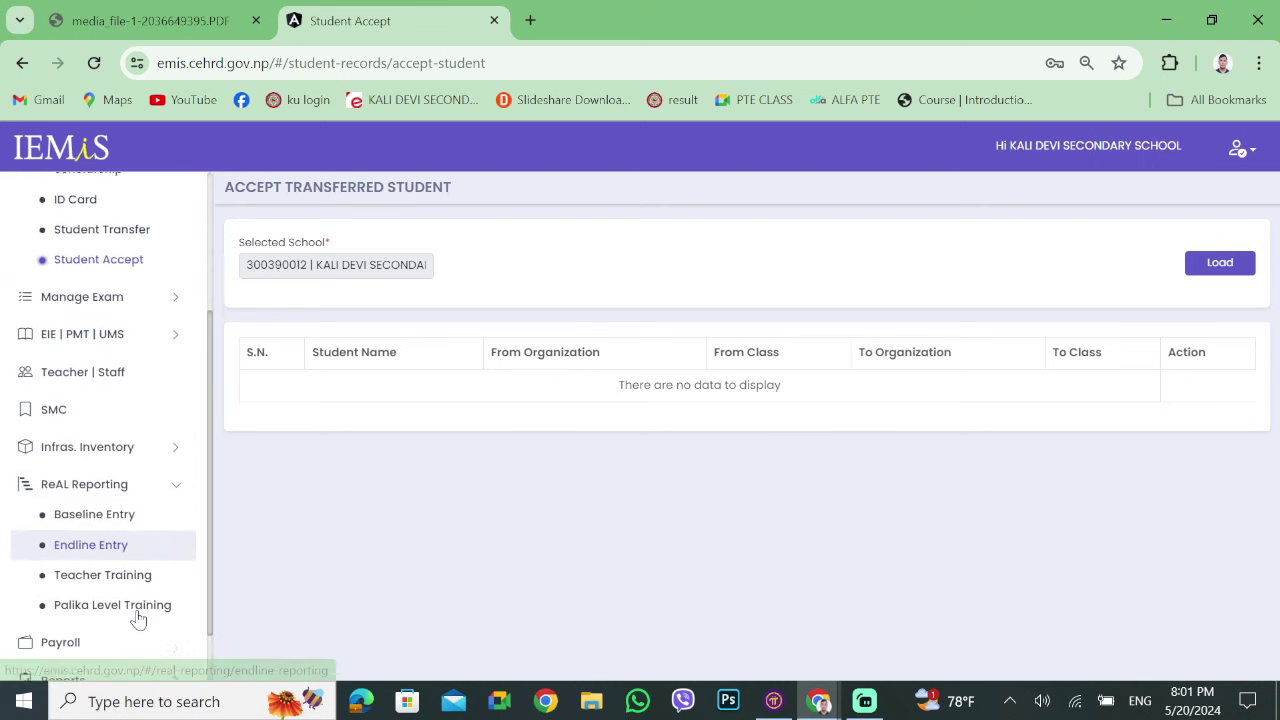
pyautogui.scroll(-1, 136, 616)
pyautogui.scroll(4, 137, 610)
pyautogui.click(173, 550)
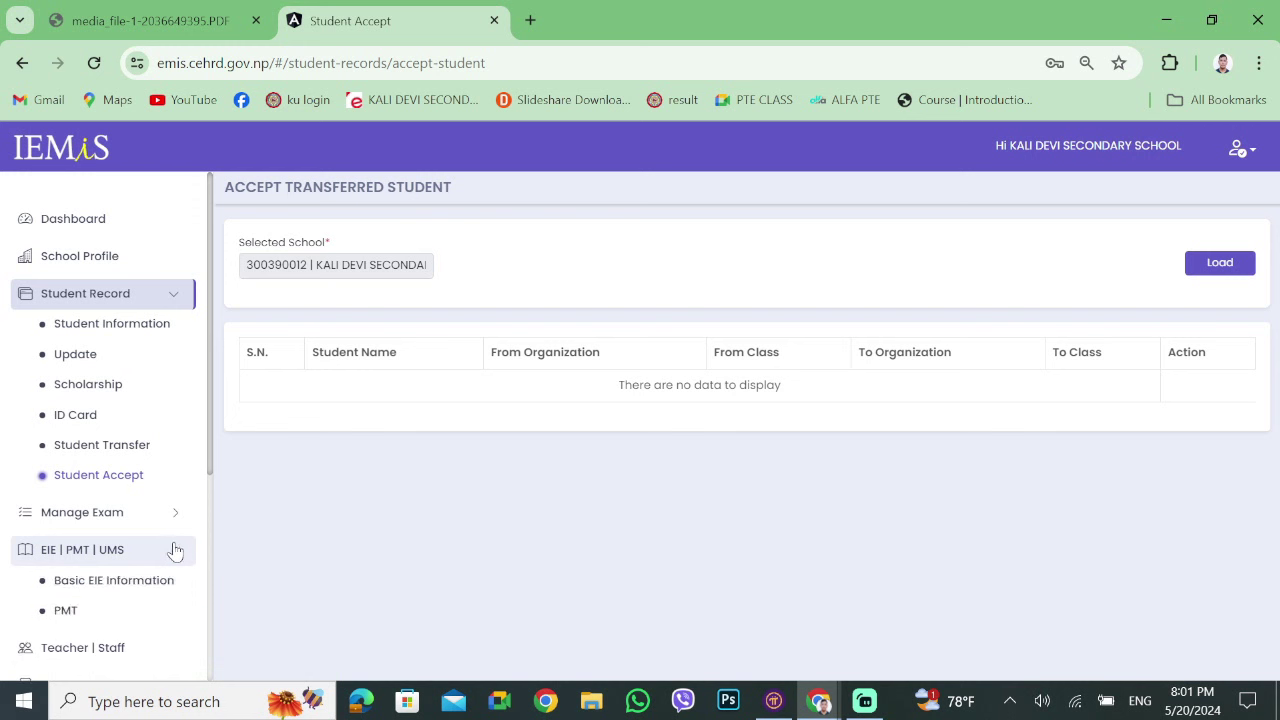
pyautogui.click(178, 513)
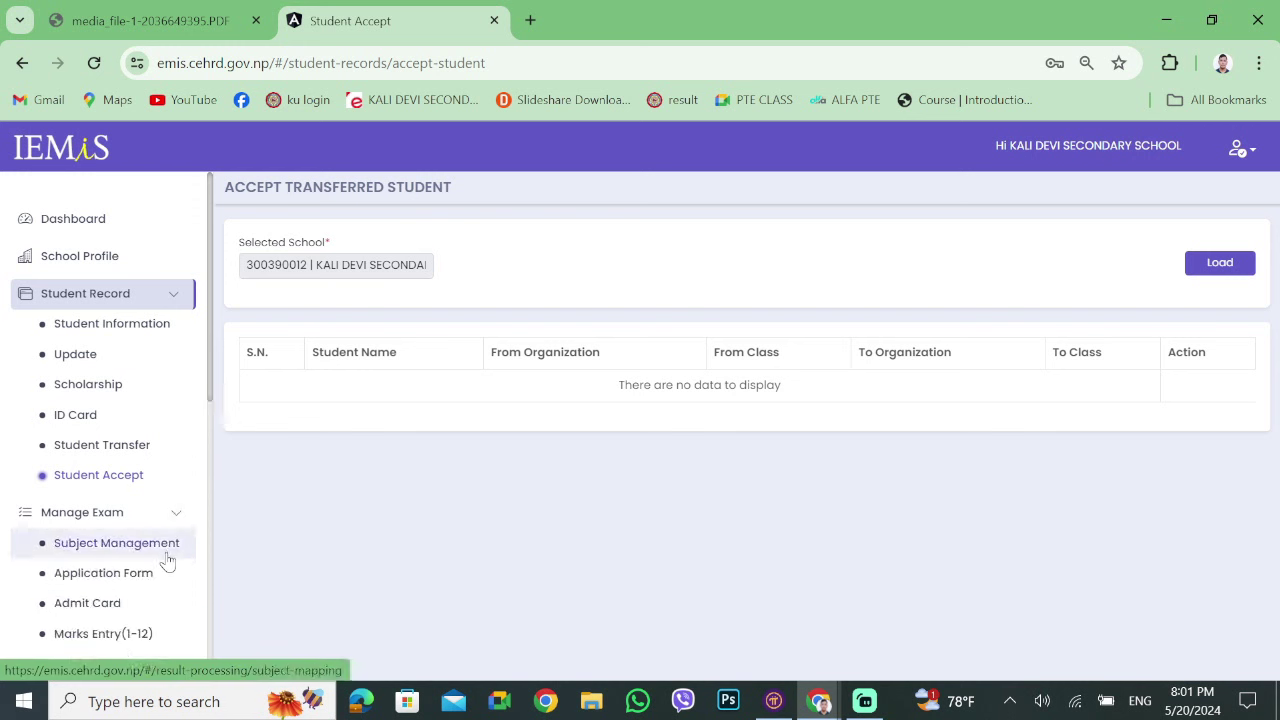
pyautogui.scroll(-2, 163, 570)
pyautogui.scroll(2, 88, 606)
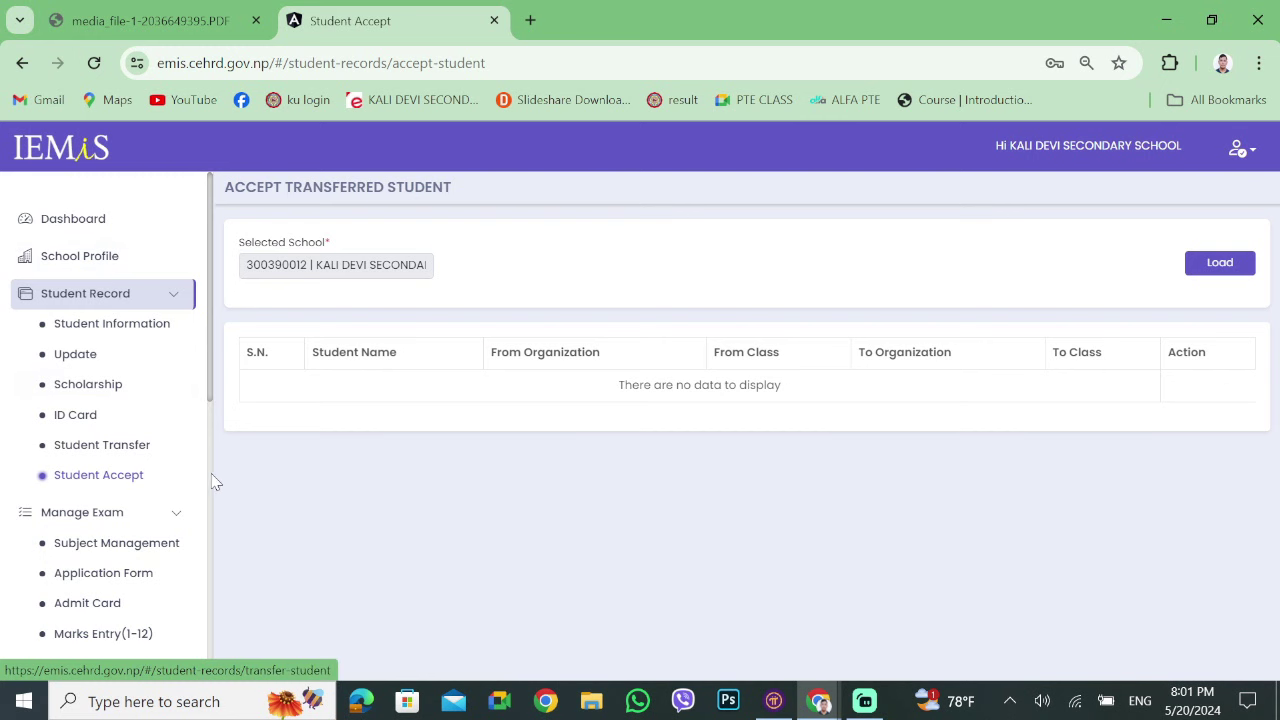
# Open the School Profile, dismiss the declaration notice, and look through the whole Basic Profile form.
pyautogui.click(110, 265)
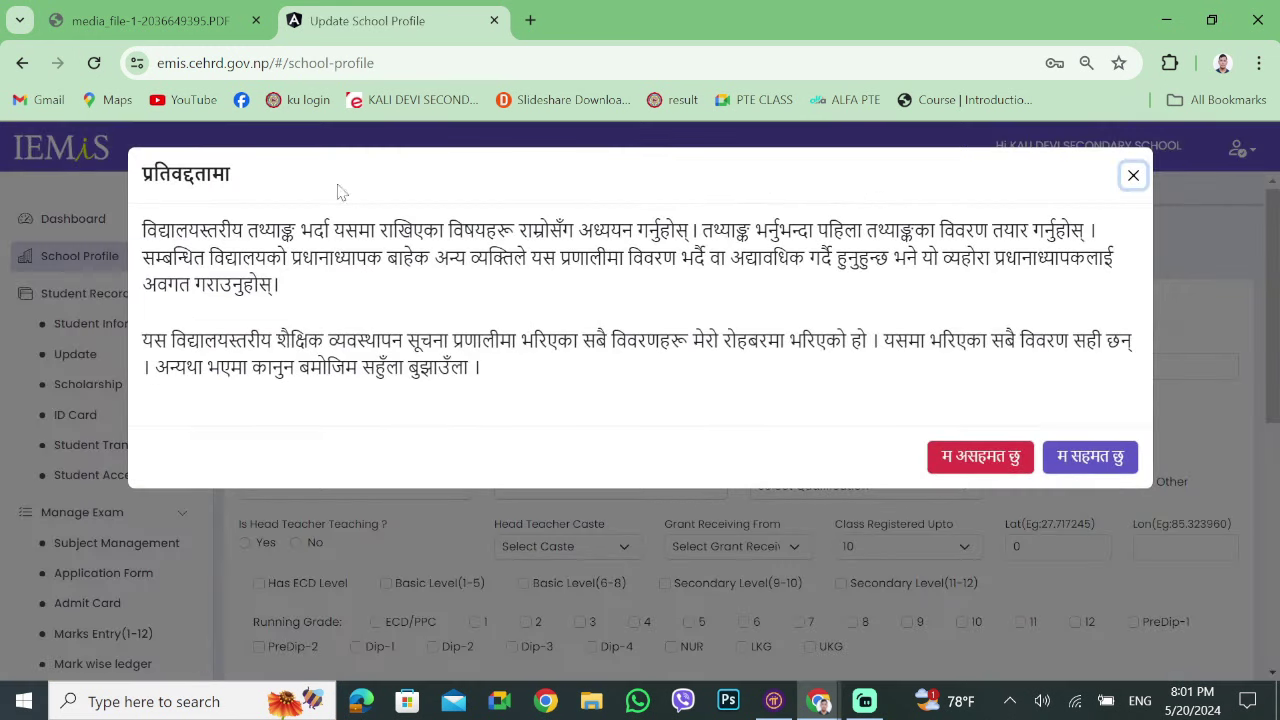
pyautogui.click(1133, 177)
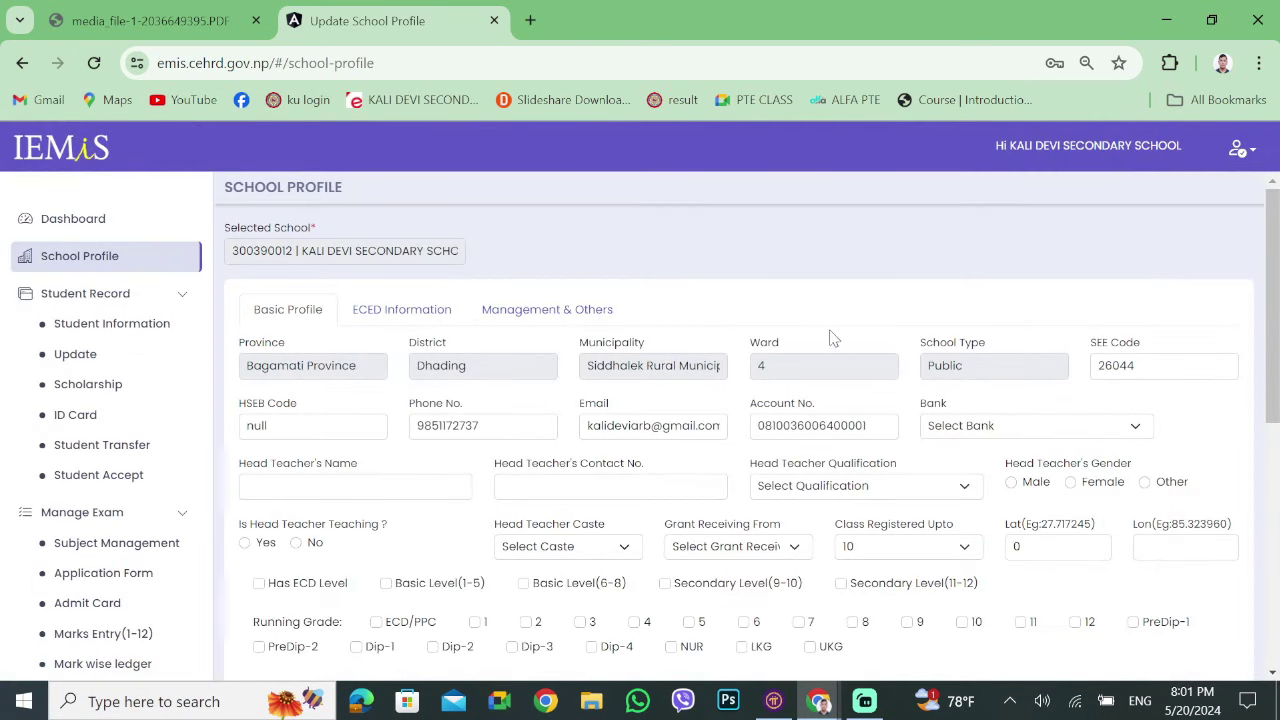
pyautogui.scroll(-5, 920, 508)
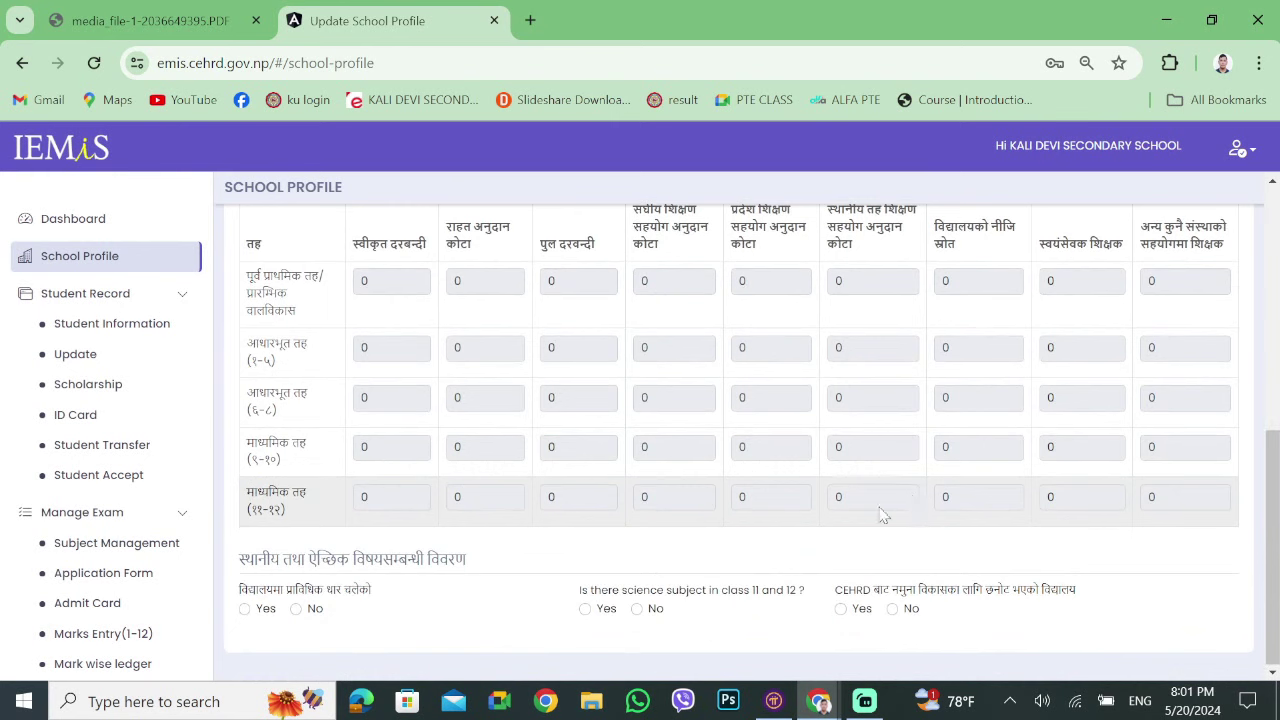
pyautogui.scroll(5, 520, 590)
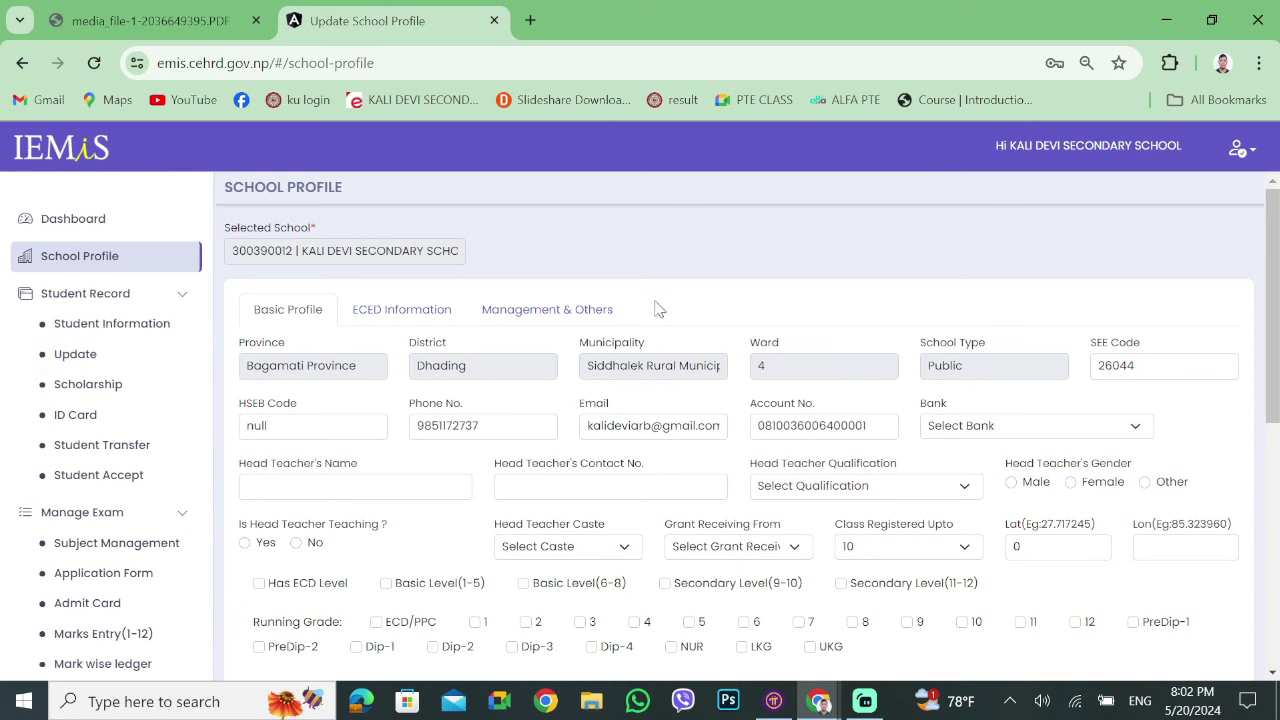
pyautogui.scroll(-5, 659, 309)
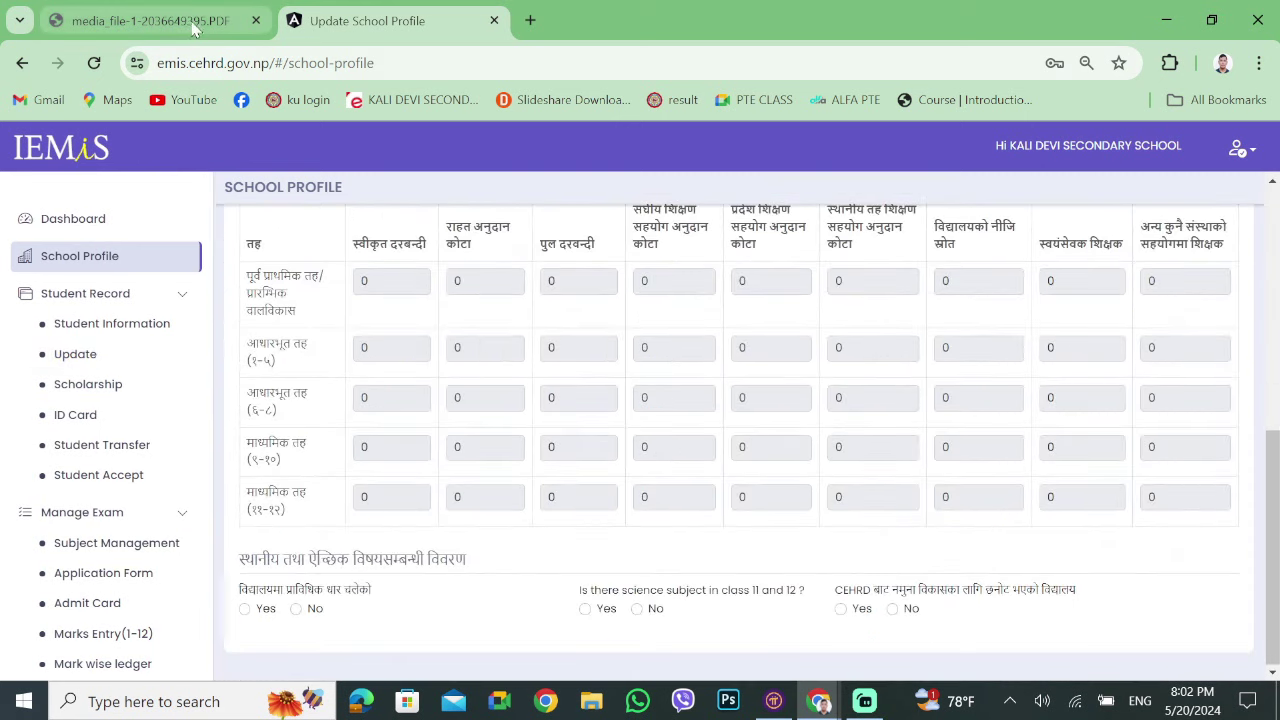
# Reread the PDF notice's instructions on School Profile, Scholarship, Manage Exam, Update, Student Transfer and Student Accept.
pyautogui.click(195, 29)
pyautogui.scroll(-3, 779, 421)
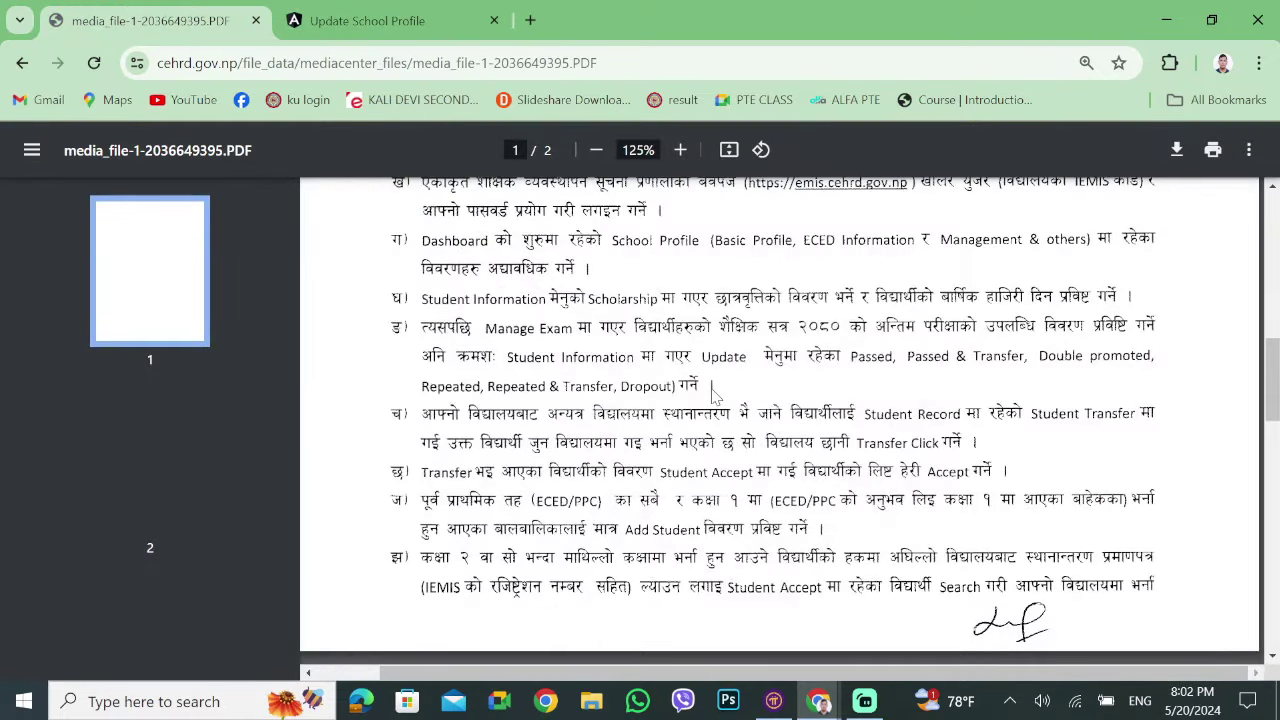
pyautogui.scroll(1, 714, 393)
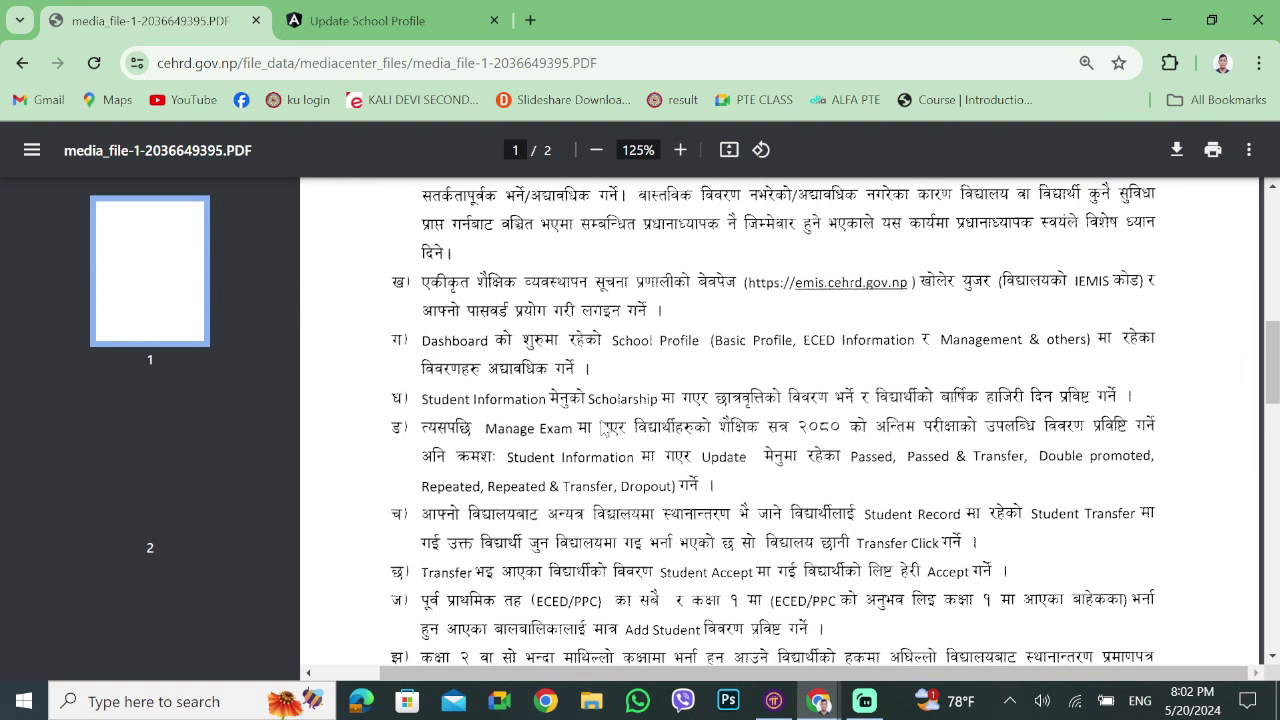
pyautogui.scroll(-1, 533, 406)
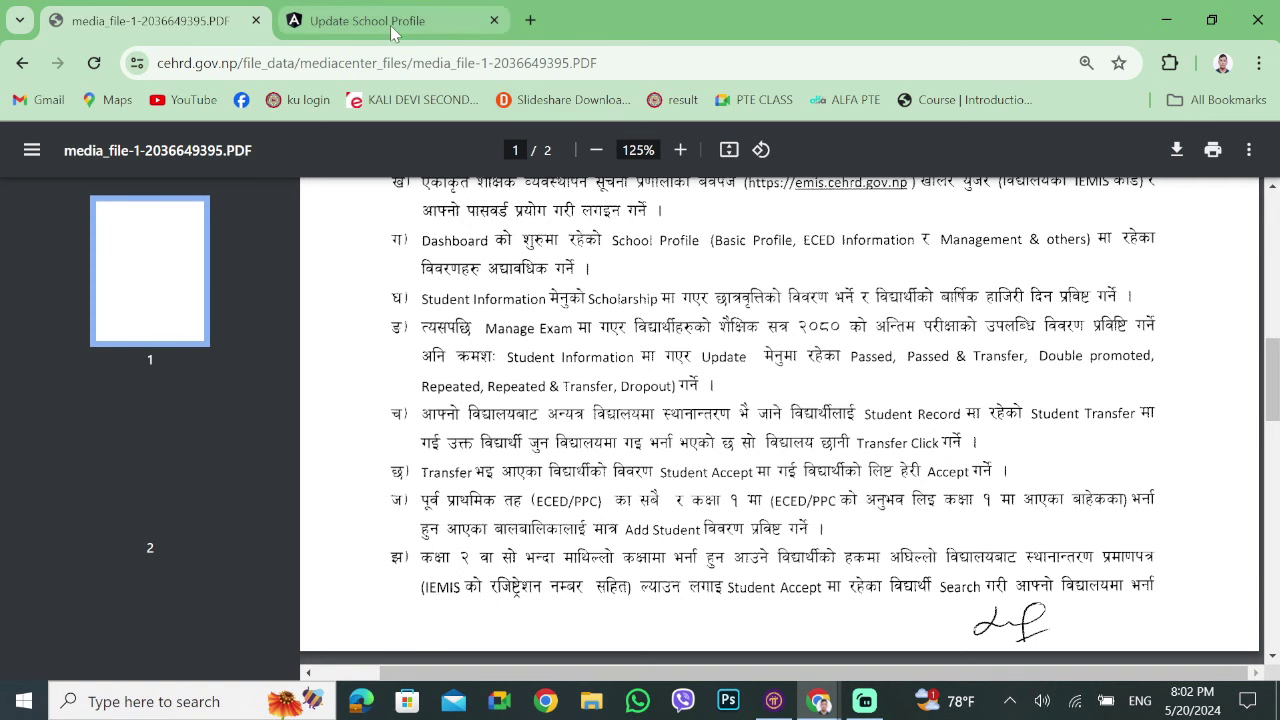
# Return to the IEMIS site and load the class 9 students for upgrading on the Update page.
pyautogui.click(392, 24)
pyautogui.click(118, 358)
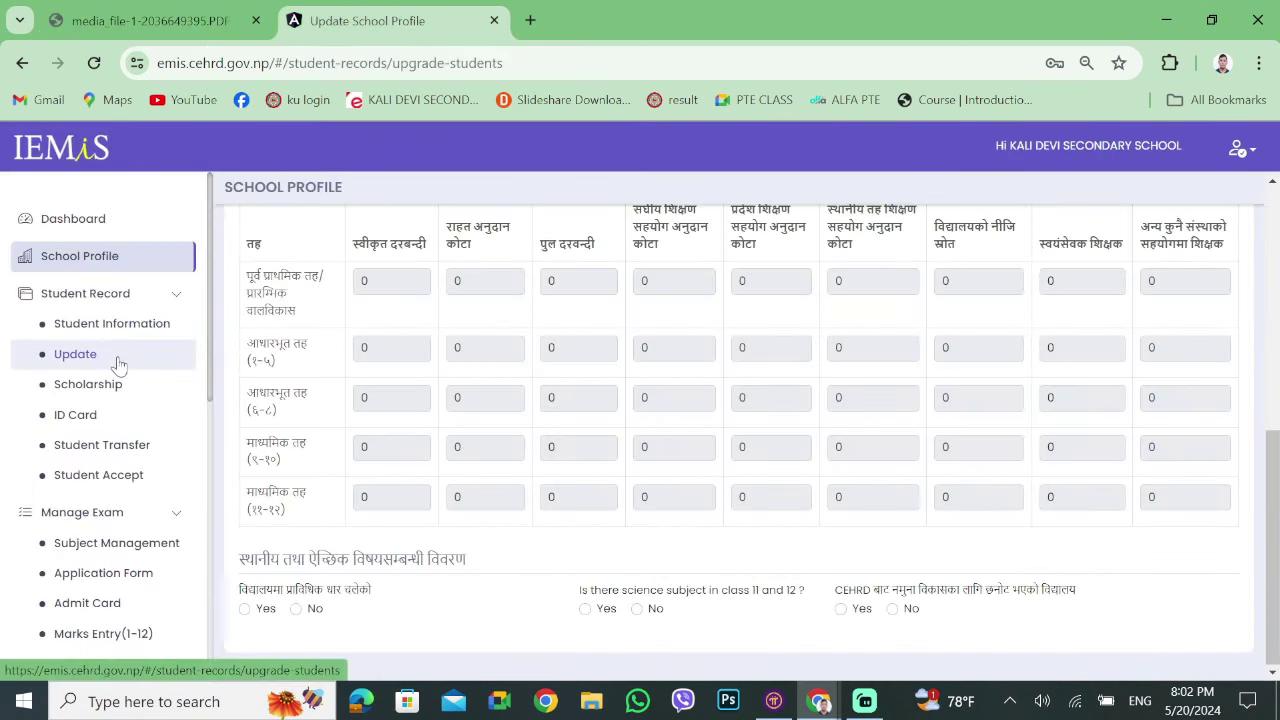
pyautogui.click(510, 268)
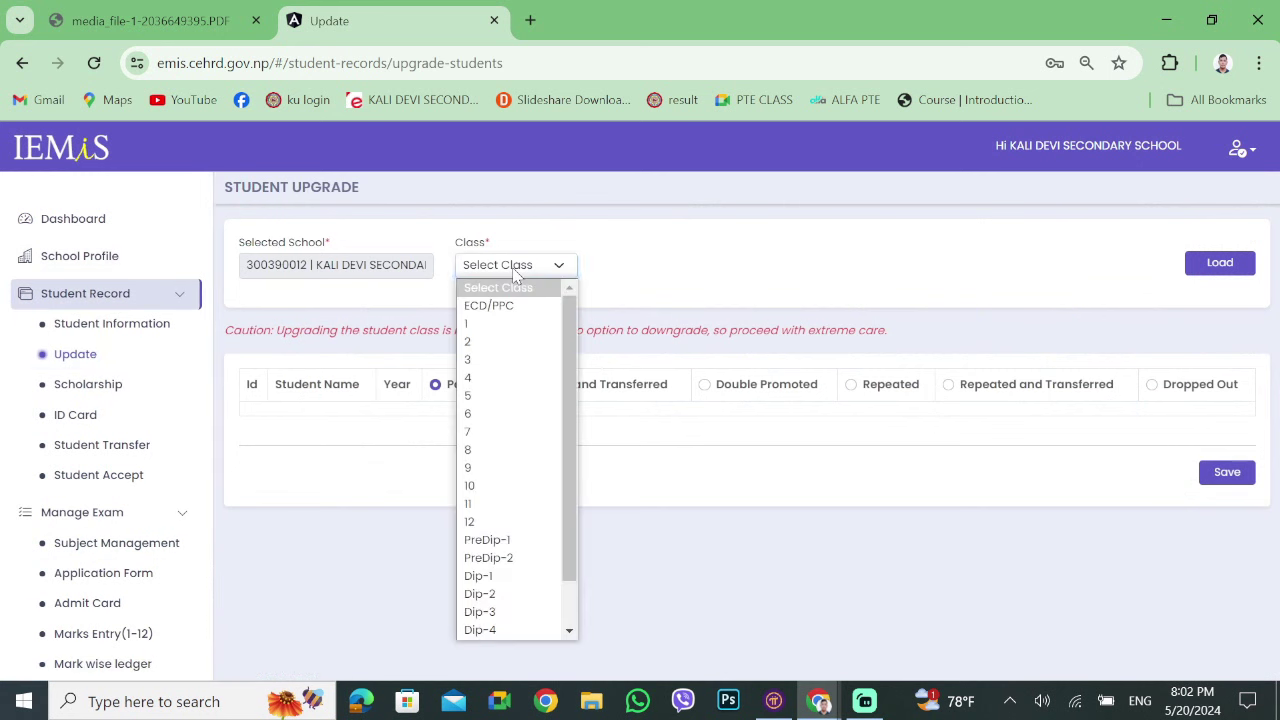
pyautogui.click(502, 475)
pyautogui.click(1216, 262)
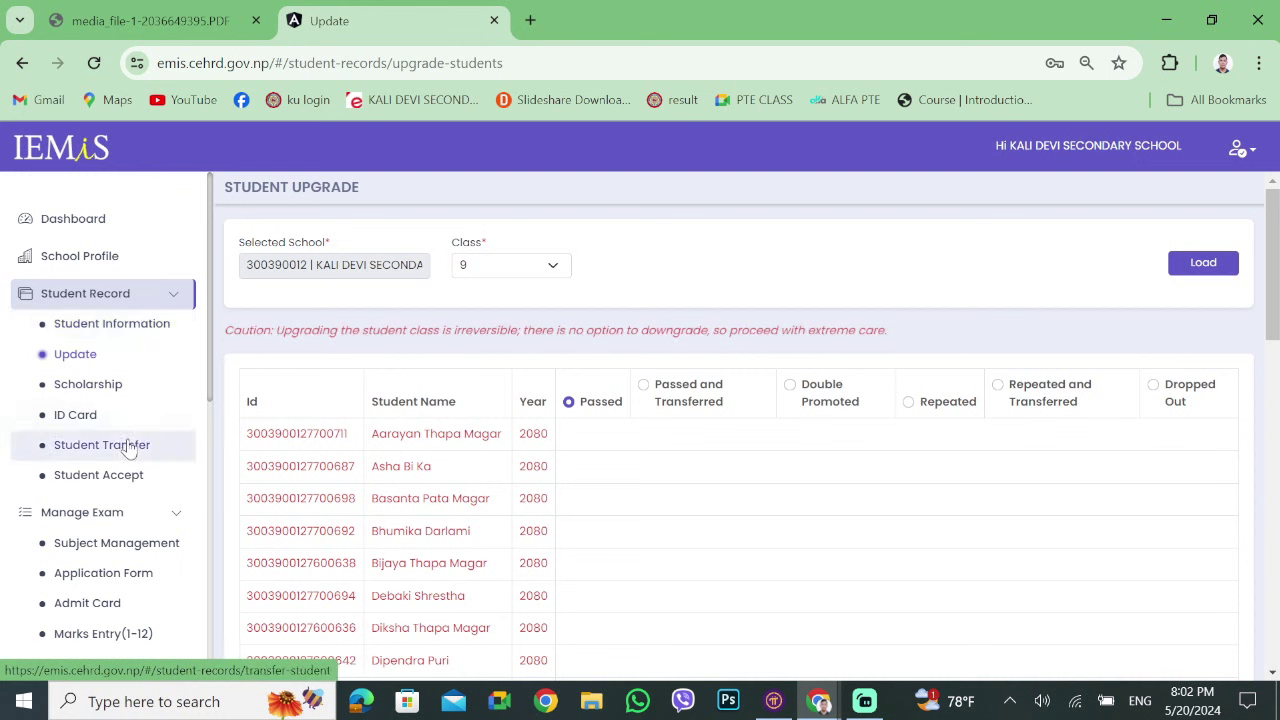
# Open the Marks Entry(1-12) page under Manage Exam, accepting the offered Adobe Content Certificate for authentication.
pyautogui.scroll(-1, 150, 515)
pyautogui.click(140, 537)
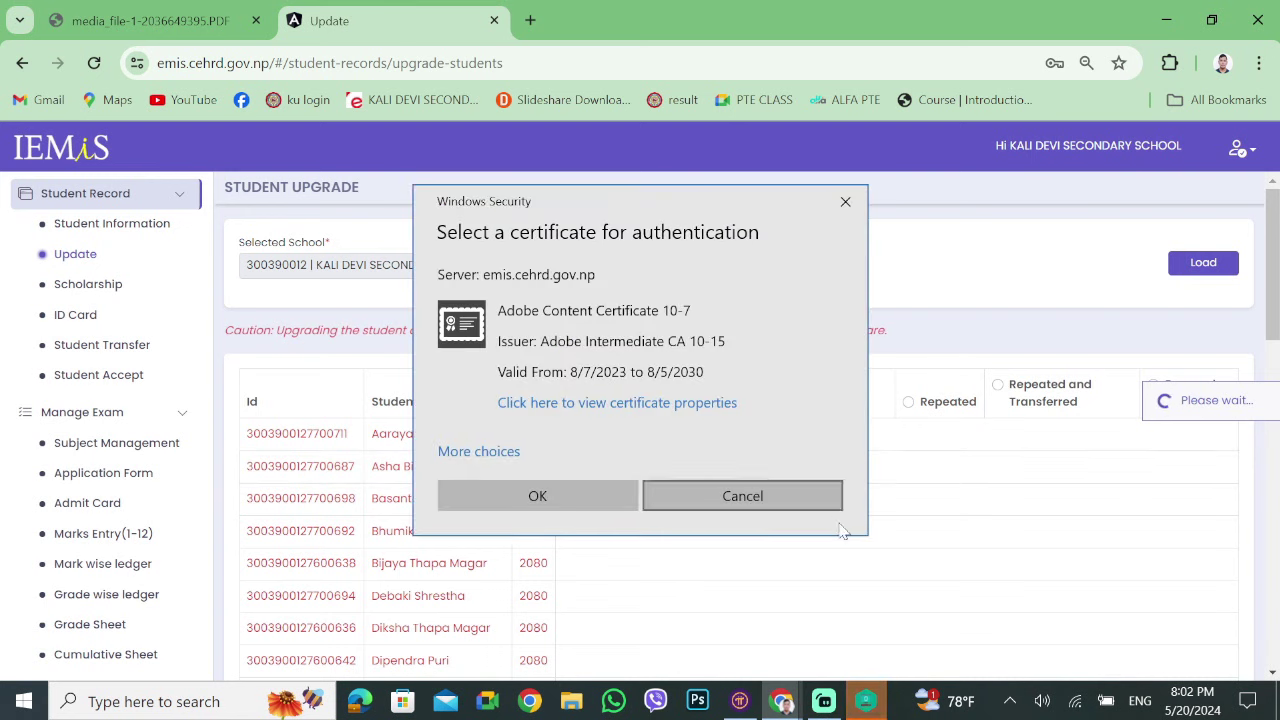
pyautogui.click(578, 505)
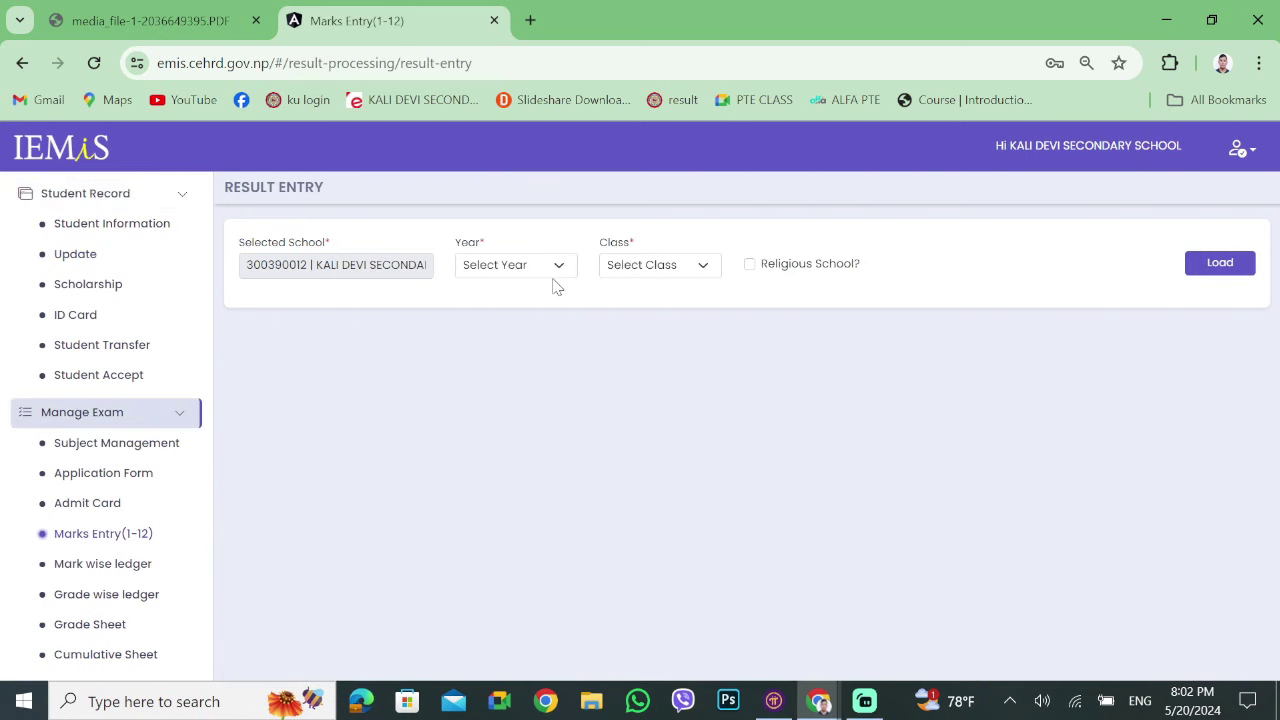
# Load the class 9 student list for year 2080 on the Result Entry page.
pyautogui.click(554, 270)
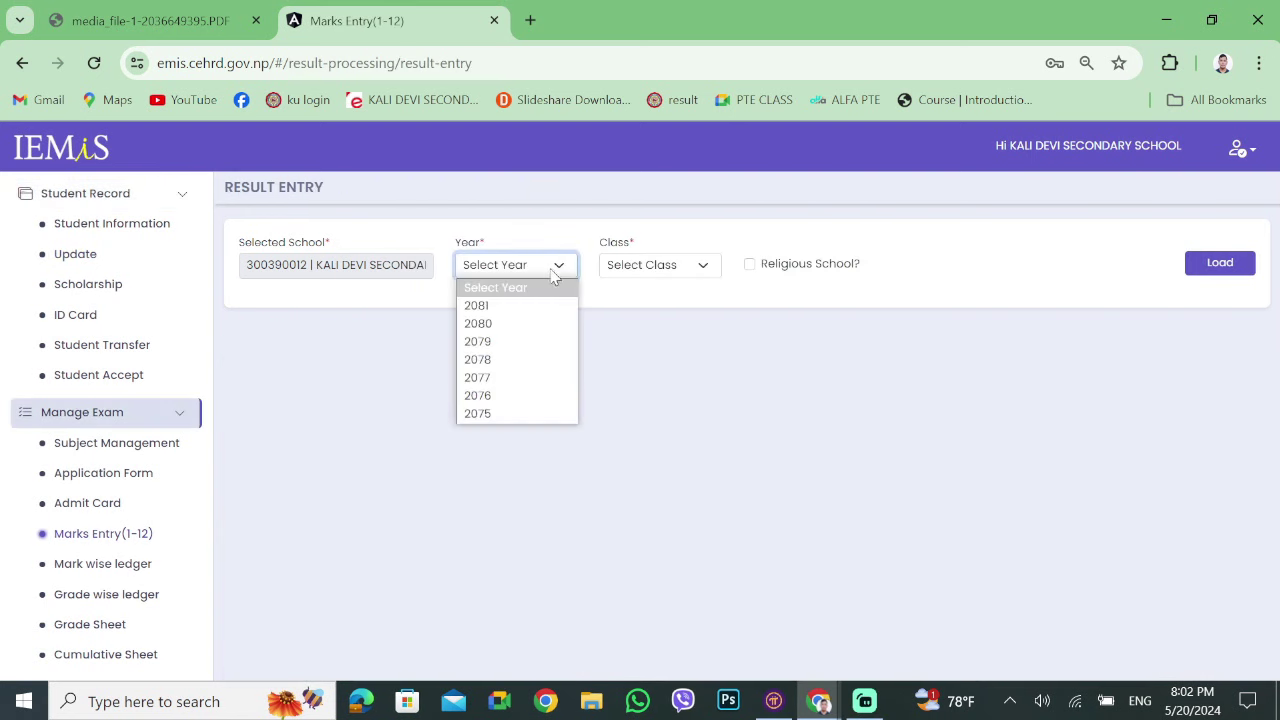
pyautogui.click(509, 323)
pyautogui.click(684, 270)
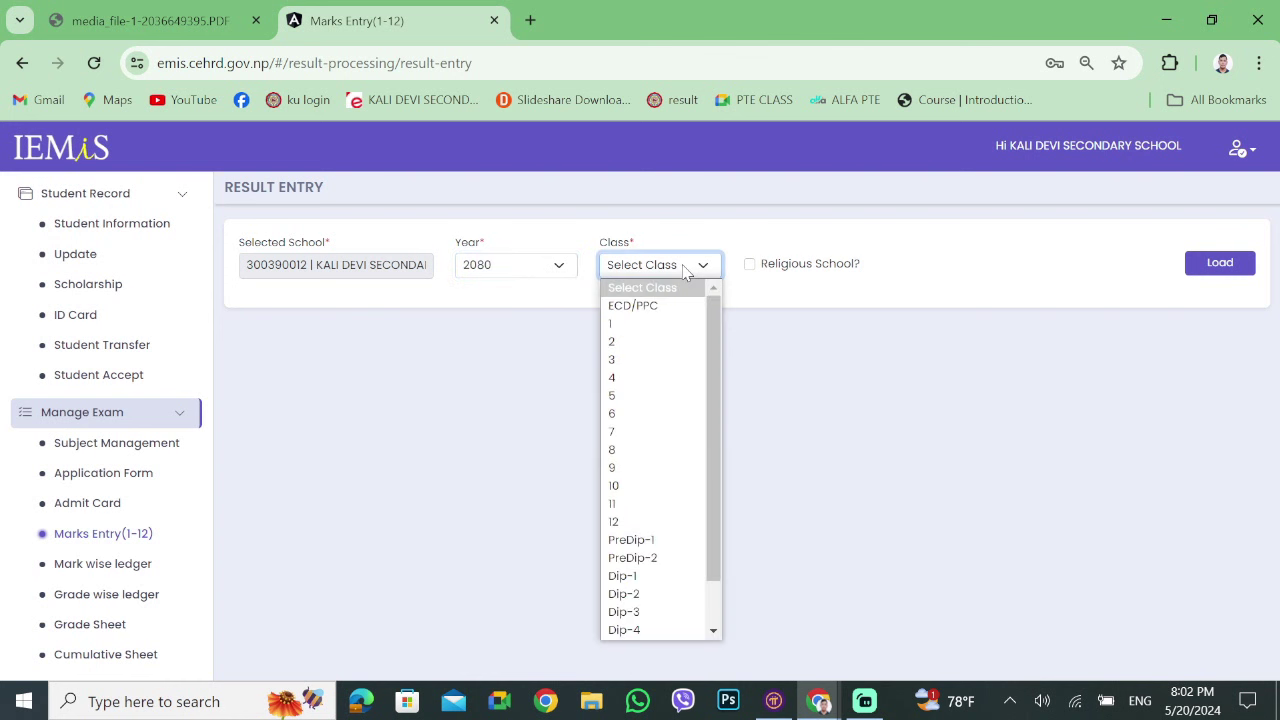
pyautogui.click(643, 467)
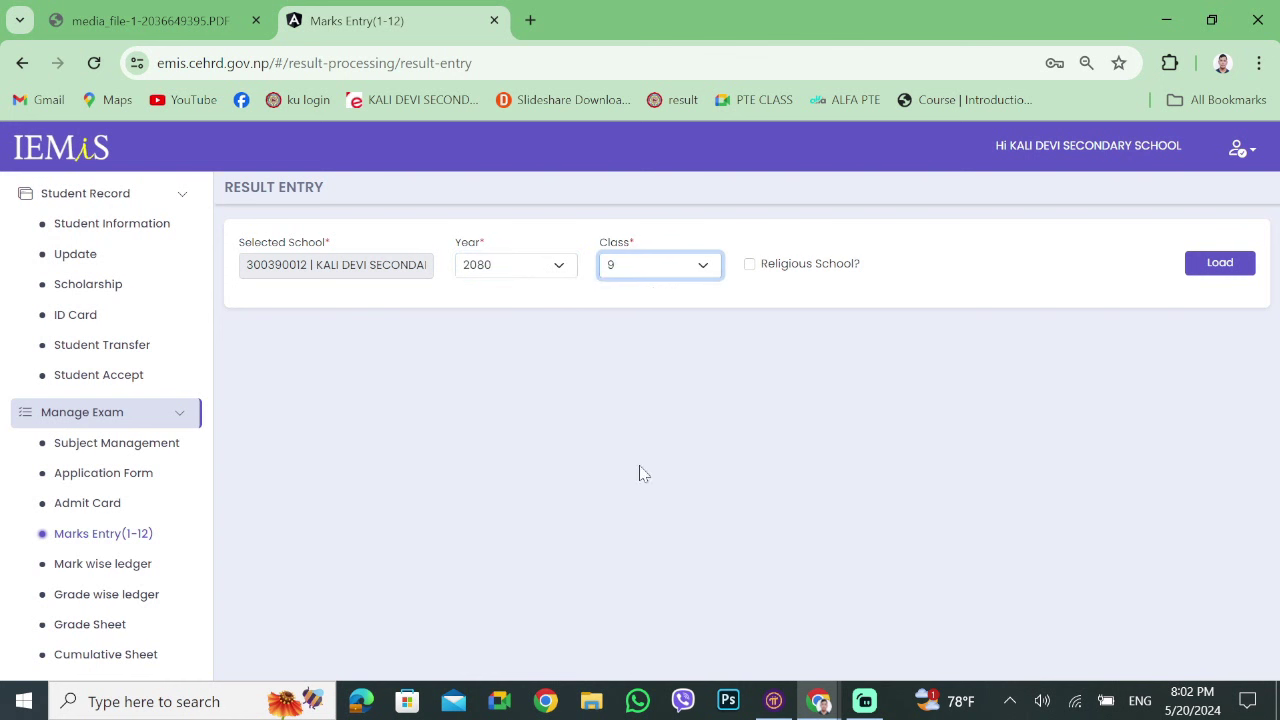
pyautogui.click(1212, 264)
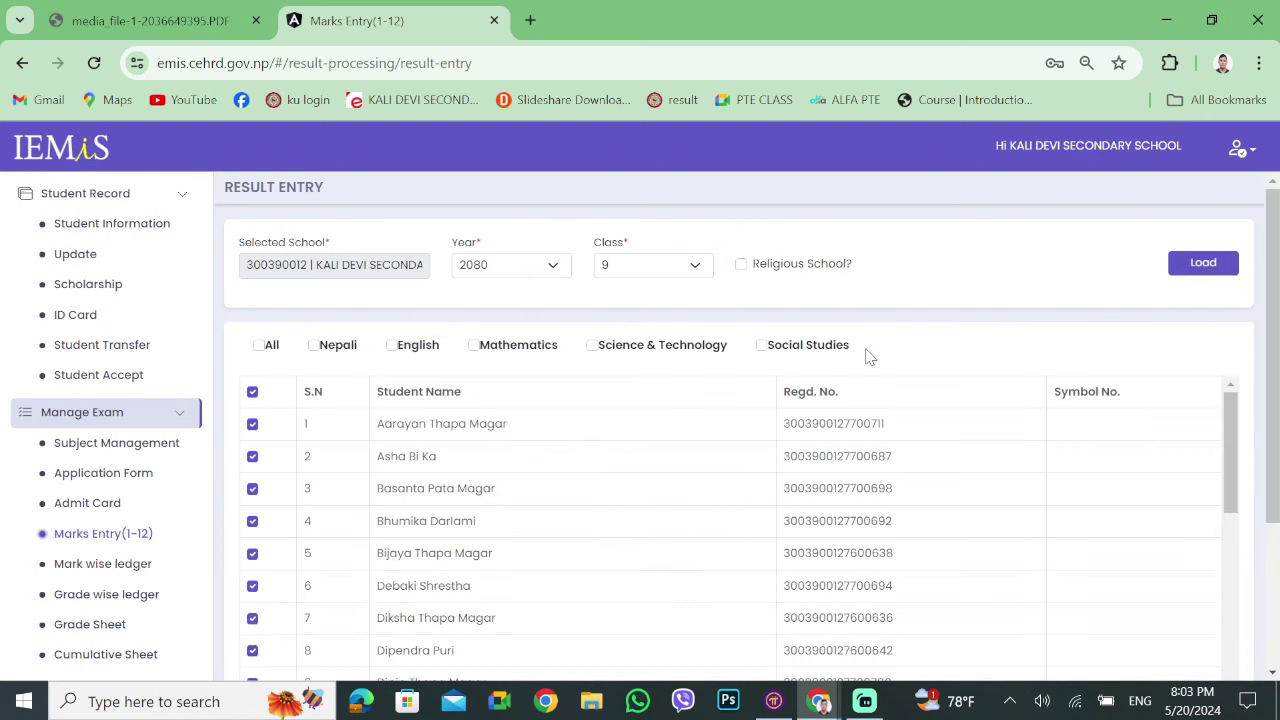
# Show the Nepali mark columns alone, hide them again, and display the mark columns of all subjects for class 9.
pyautogui.scroll(-2, 657, 414)
pyautogui.scroll(1, 657, 414)
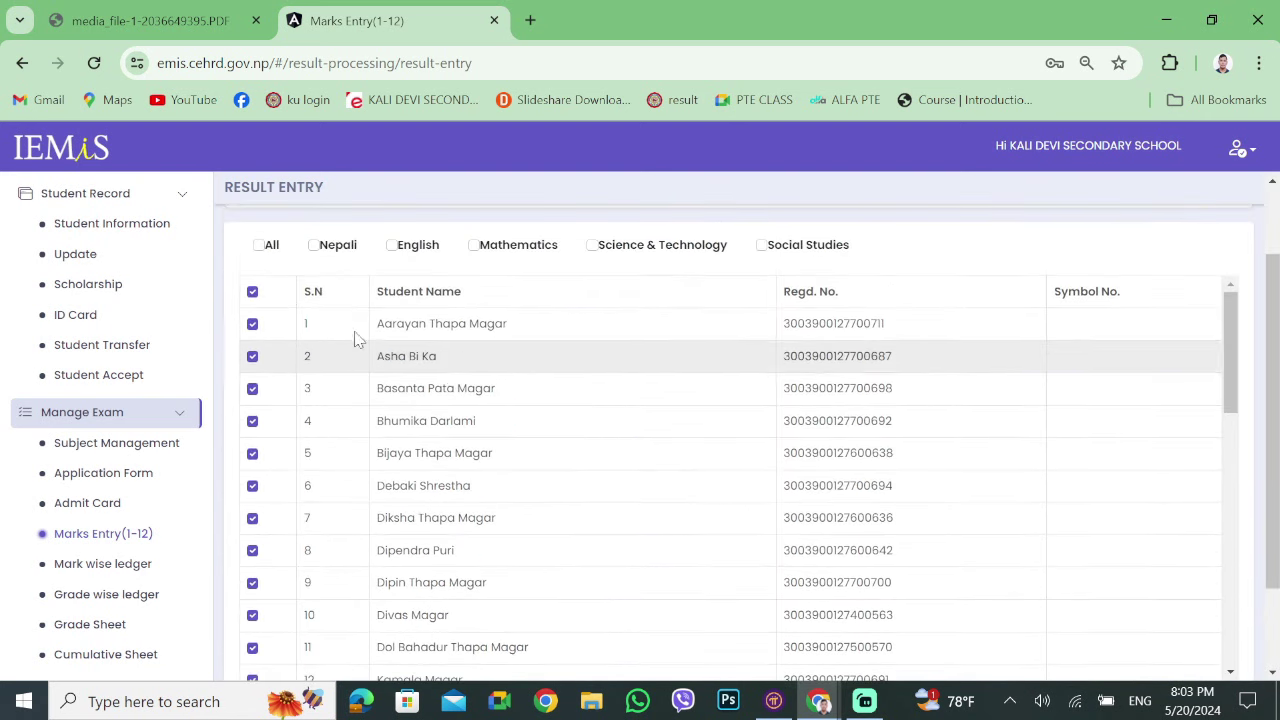
pyautogui.click(314, 246)
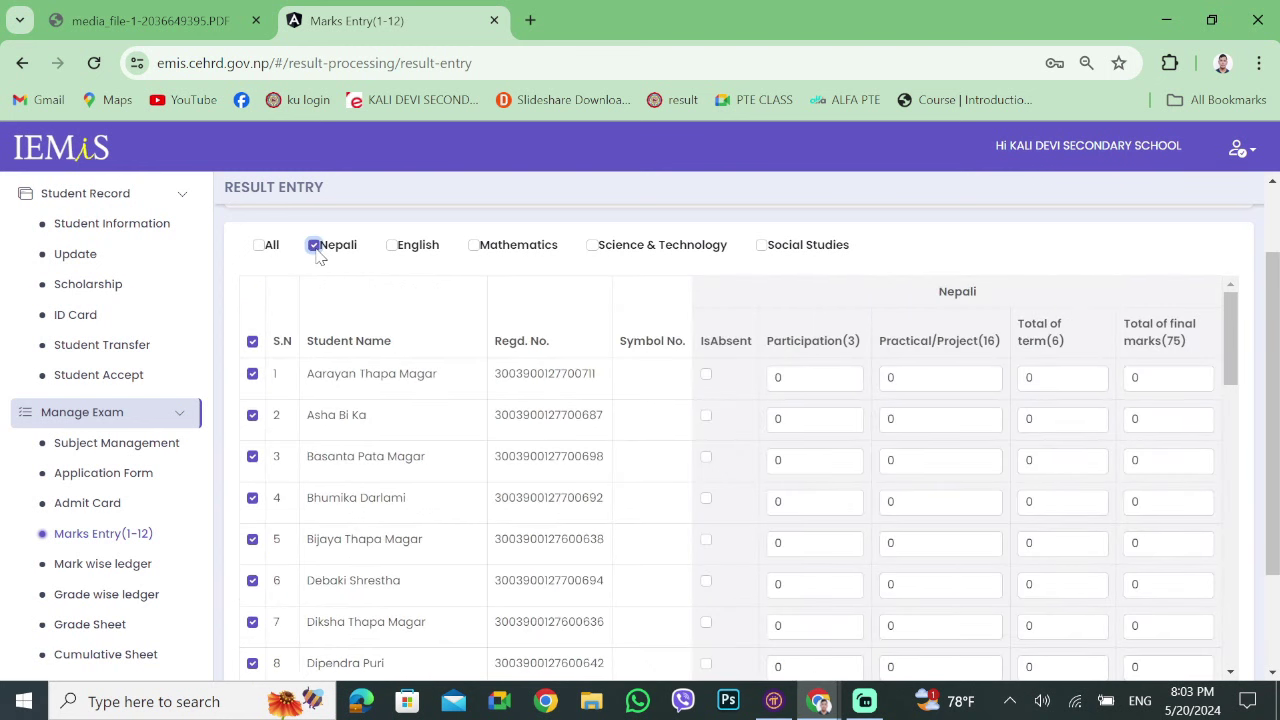
pyautogui.click(314, 246)
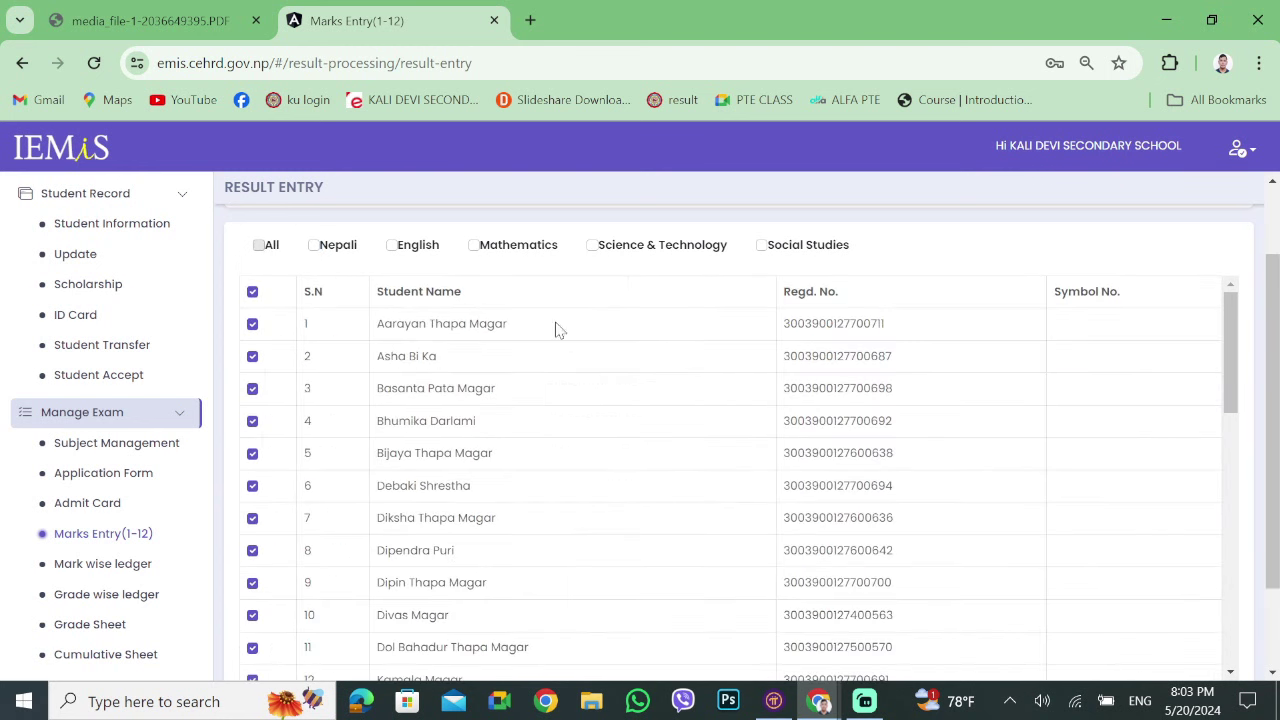
pyautogui.hotkey('shift', 'Tab')
pyautogui.press('space')
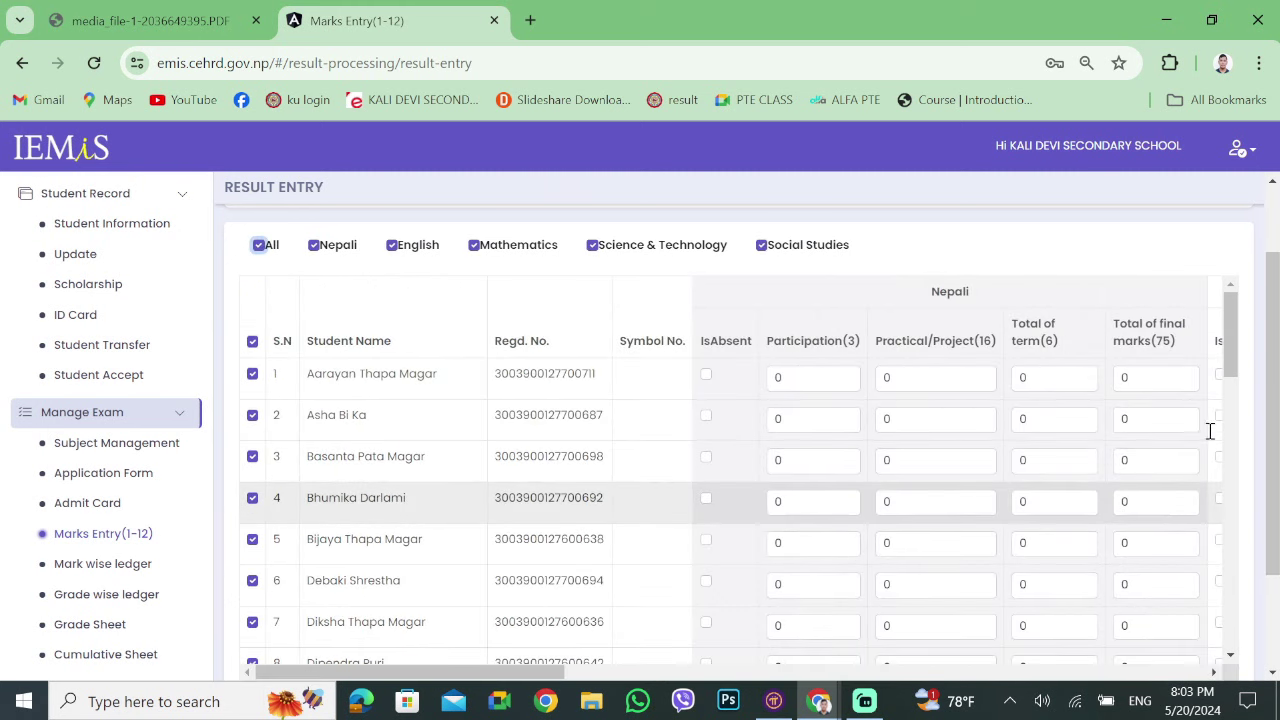
# Look through the class 9 students' mark columns from Nepali to Social Studies, and save the result entry.
pyautogui.scroll(-5, 1223, 423)
pyautogui.scroll(-8, 1223, 423)
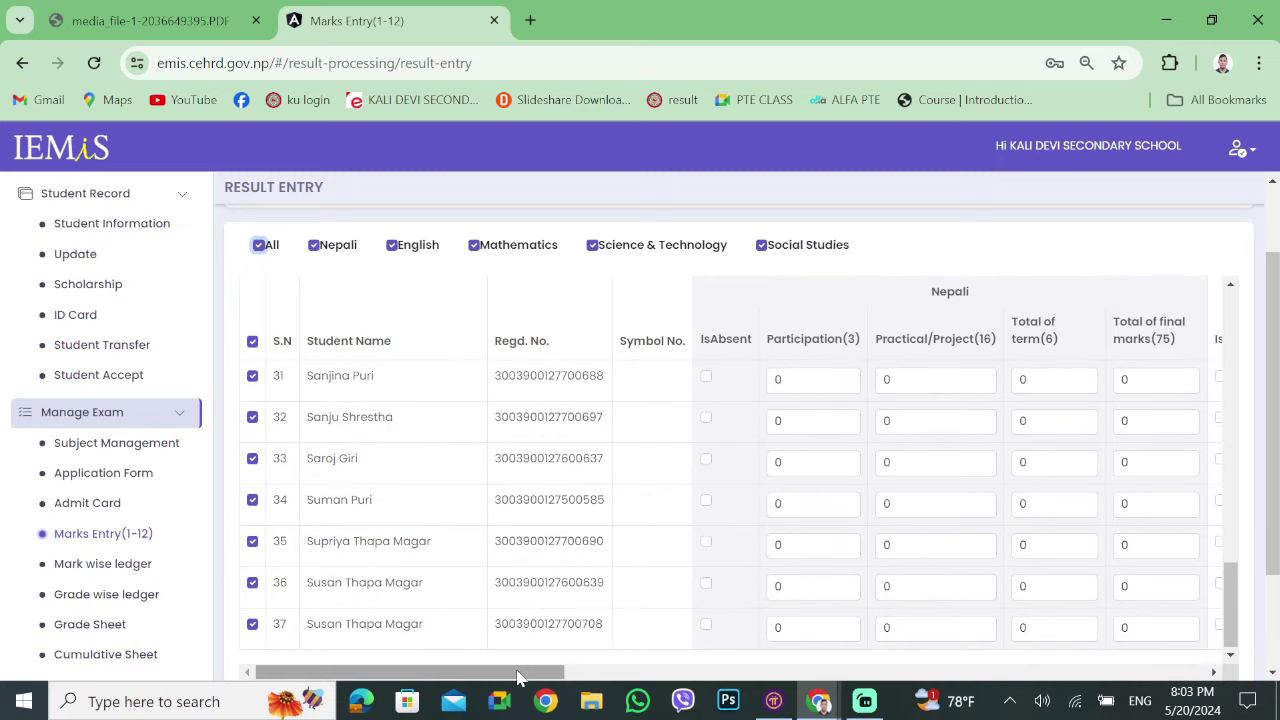
pyautogui.moveTo(517, 677)
pyautogui.mouseDown()
pyautogui.moveTo(551, 674)
pyautogui.moveTo(540, 673)
pyautogui.mouseUp()
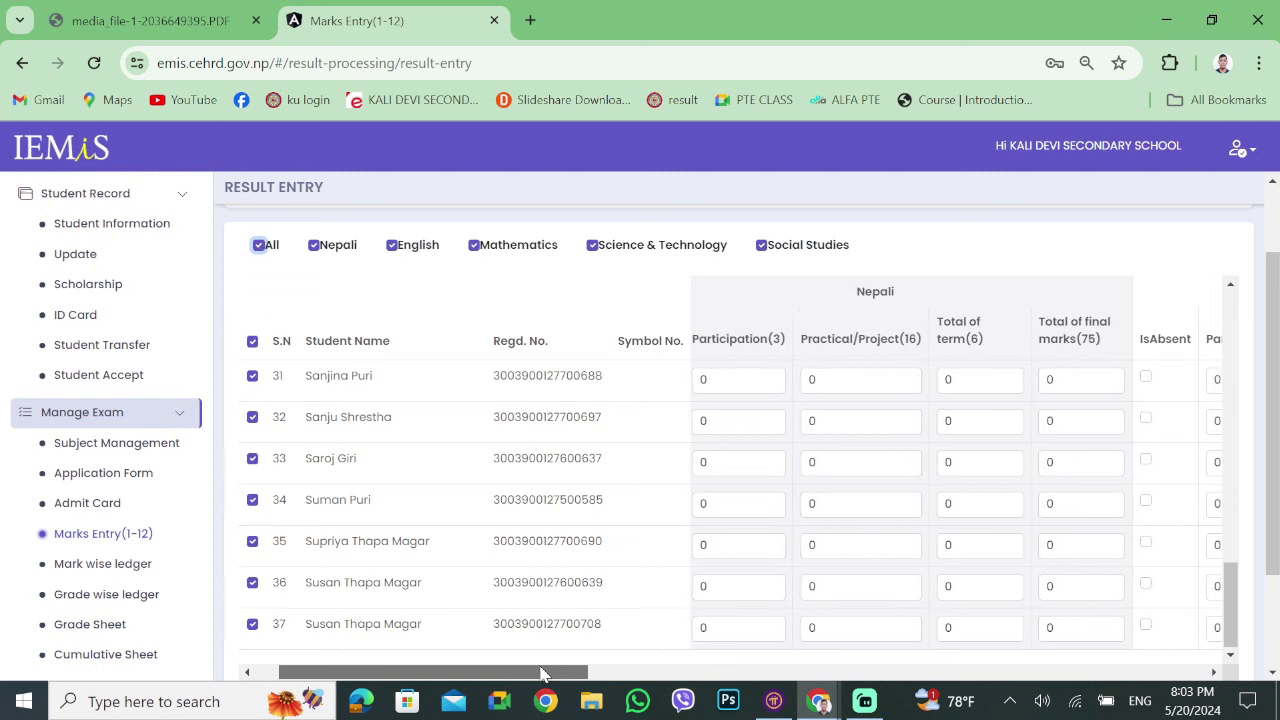
pyautogui.moveTo(540, 673); pyautogui.dragTo(528, 677)
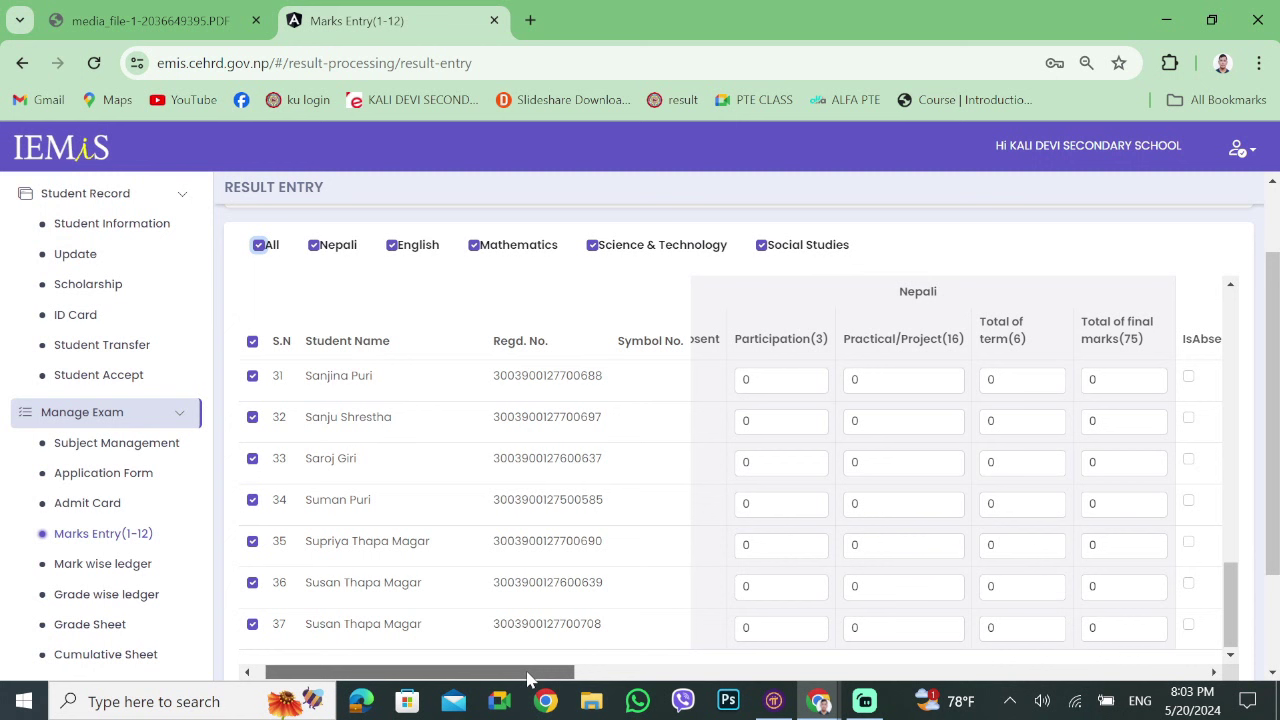
pyautogui.moveTo(527, 678)
pyautogui.mouseDown()
pyautogui.moveTo(571, 677)
pyautogui.moveTo(510, 674)
pyautogui.mouseUp()
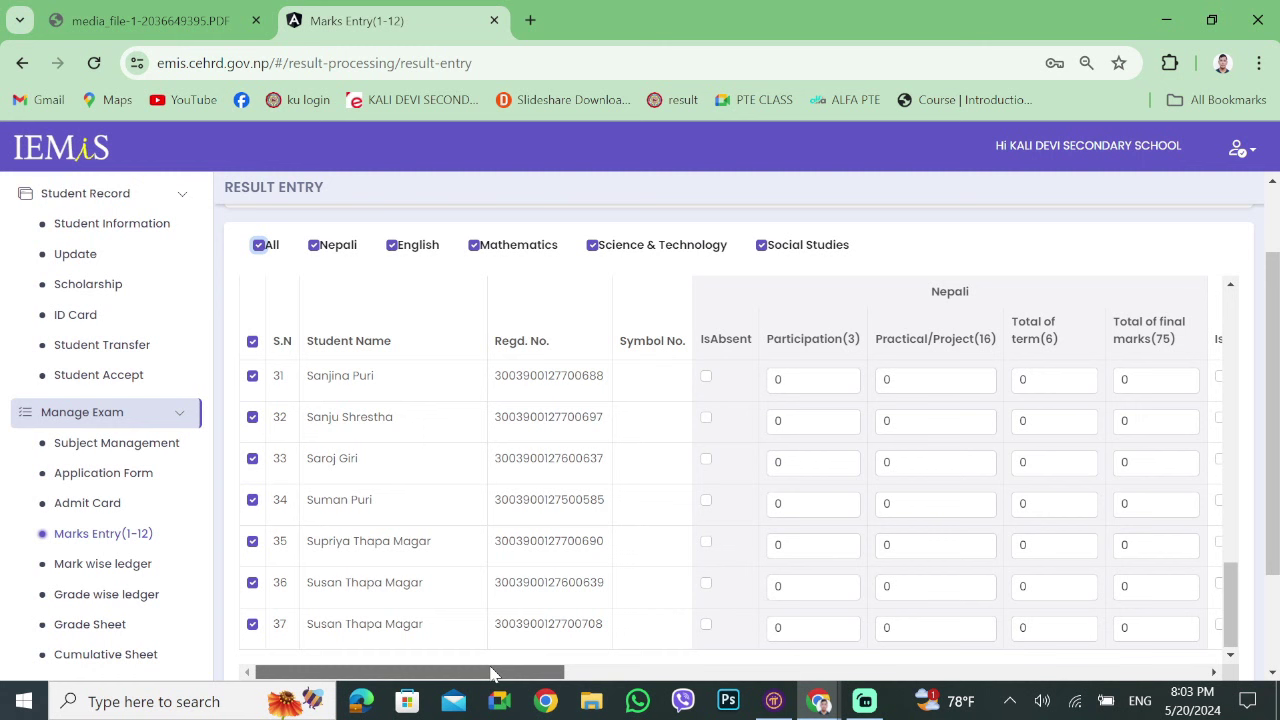
pyautogui.moveTo(518, 673); pyautogui.dragTo(1146, 606)
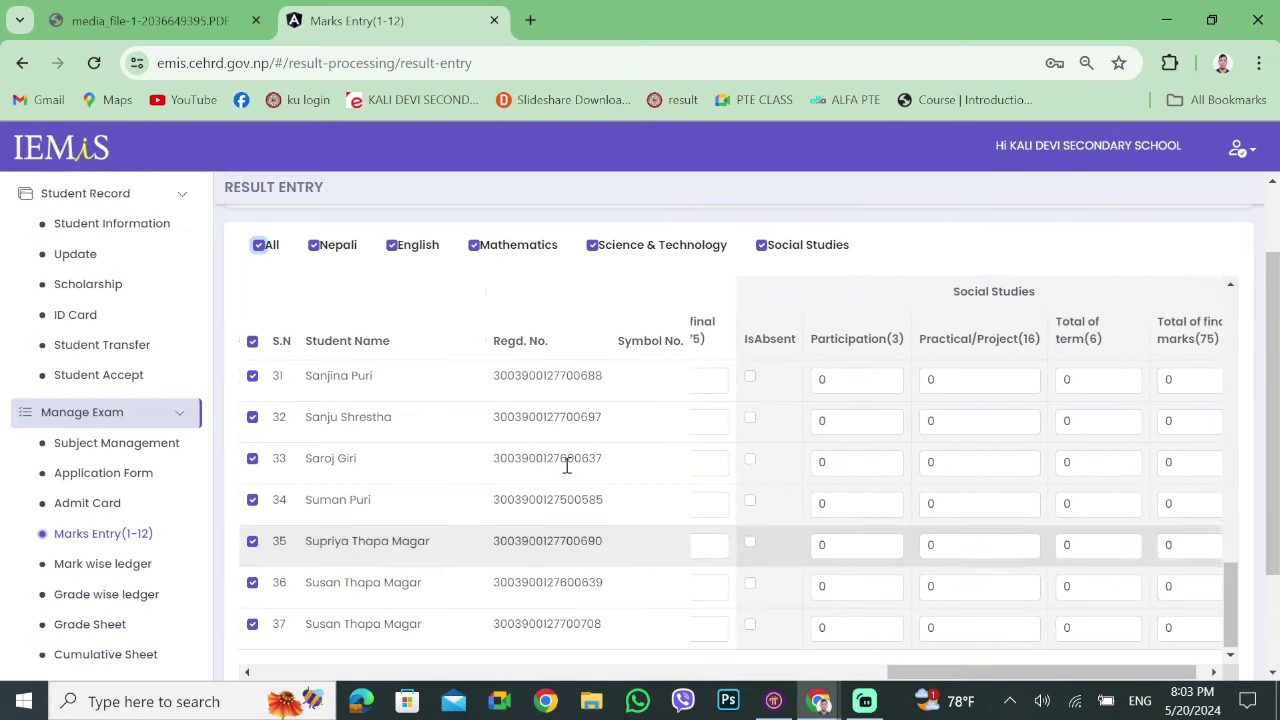
pyautogui.scroll(10, 600, 413)
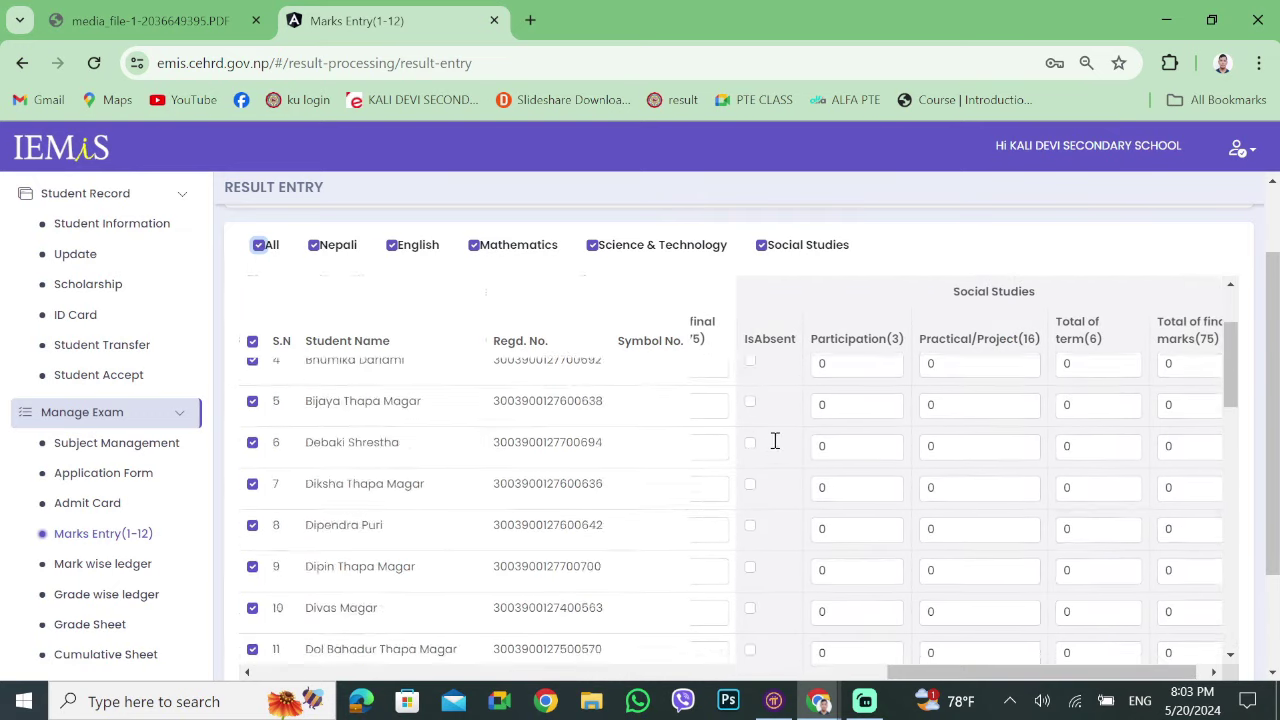
pyautogui.scroll(-6, 1149, 529)
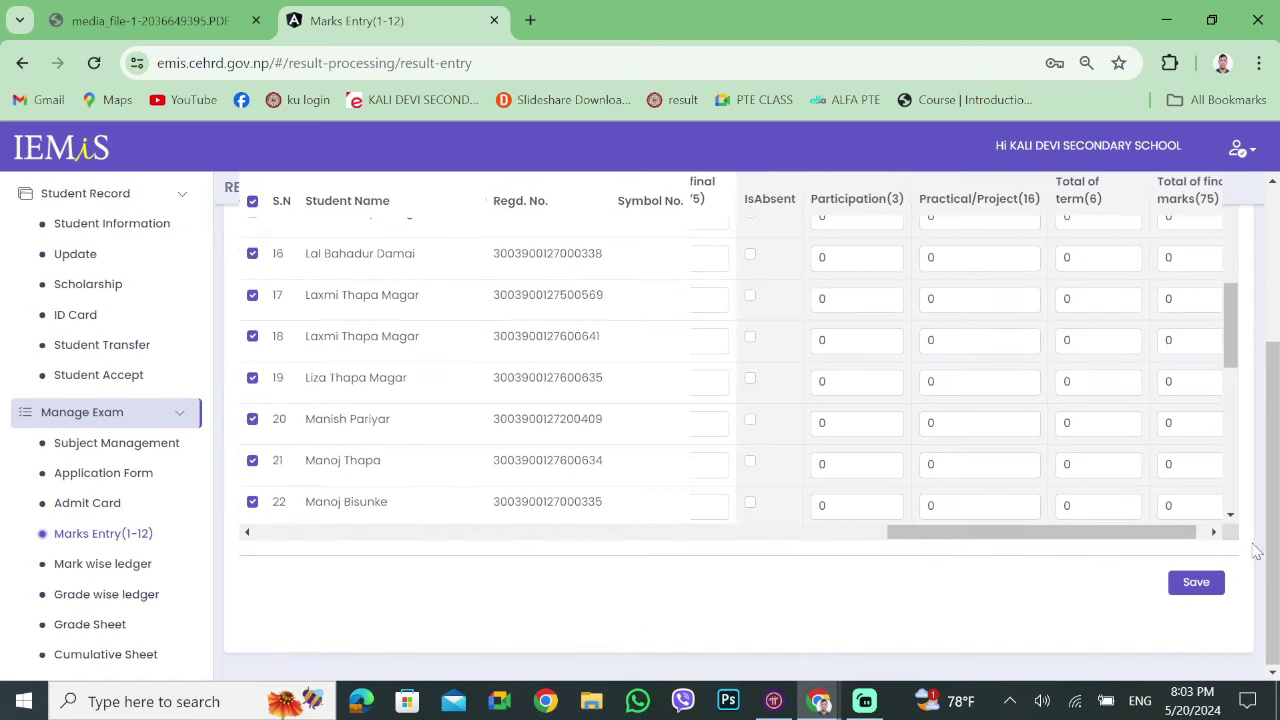
pyautogui.click(1197, 583)
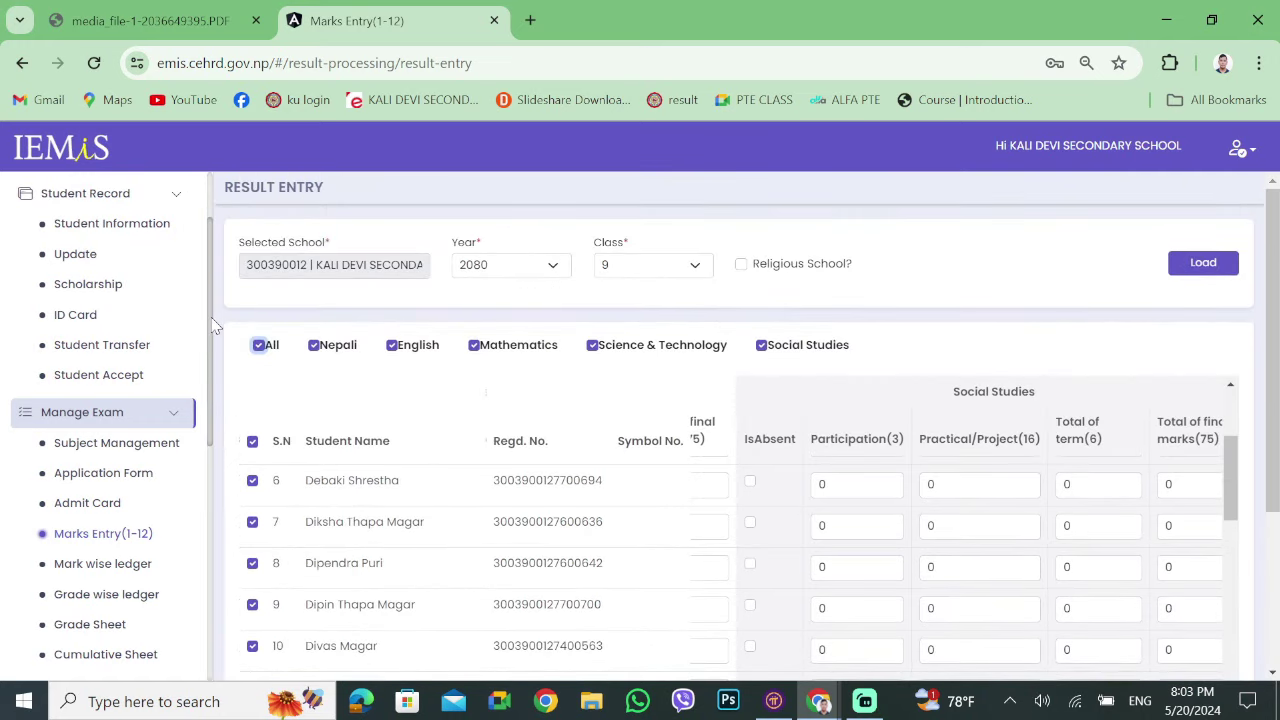
# Load the class 1 students for year 2080 and display the learning achievement columns of all subjects.
pyautogui.click(560, 266)
pyautogui.click(558, 266)
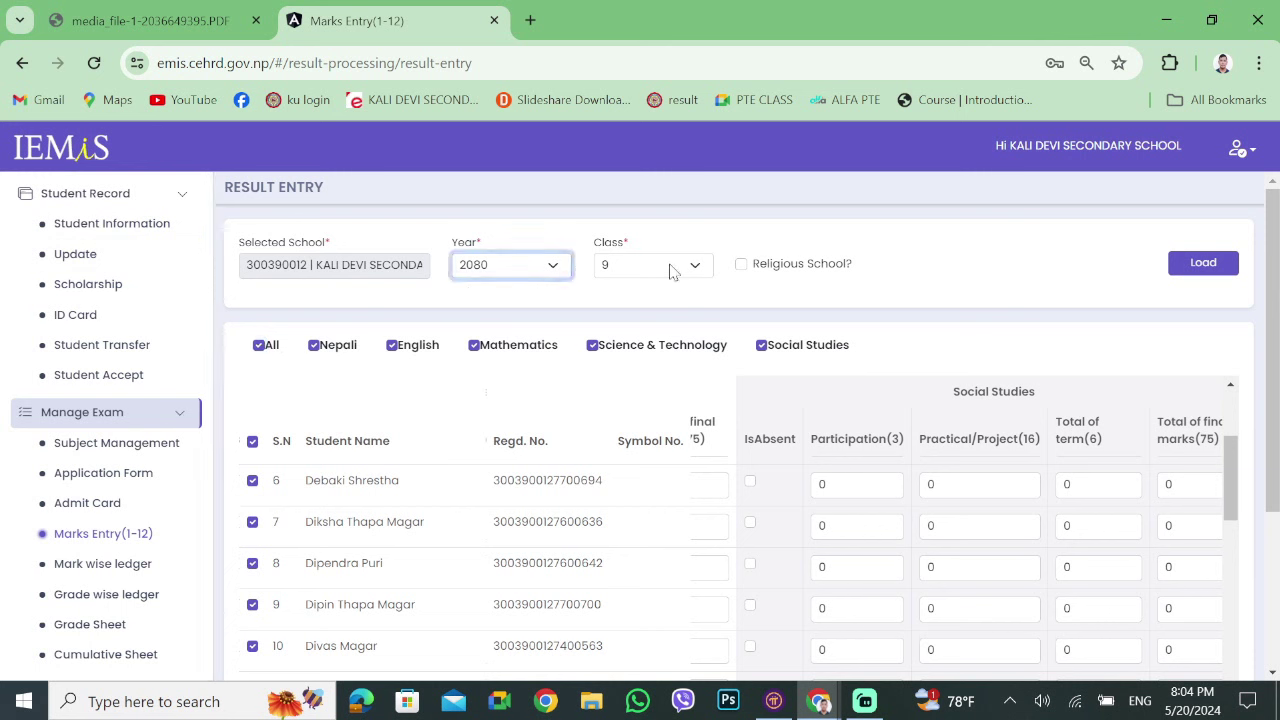
pyautogui.click(684, 266)
pyautogui.click(650, 323)
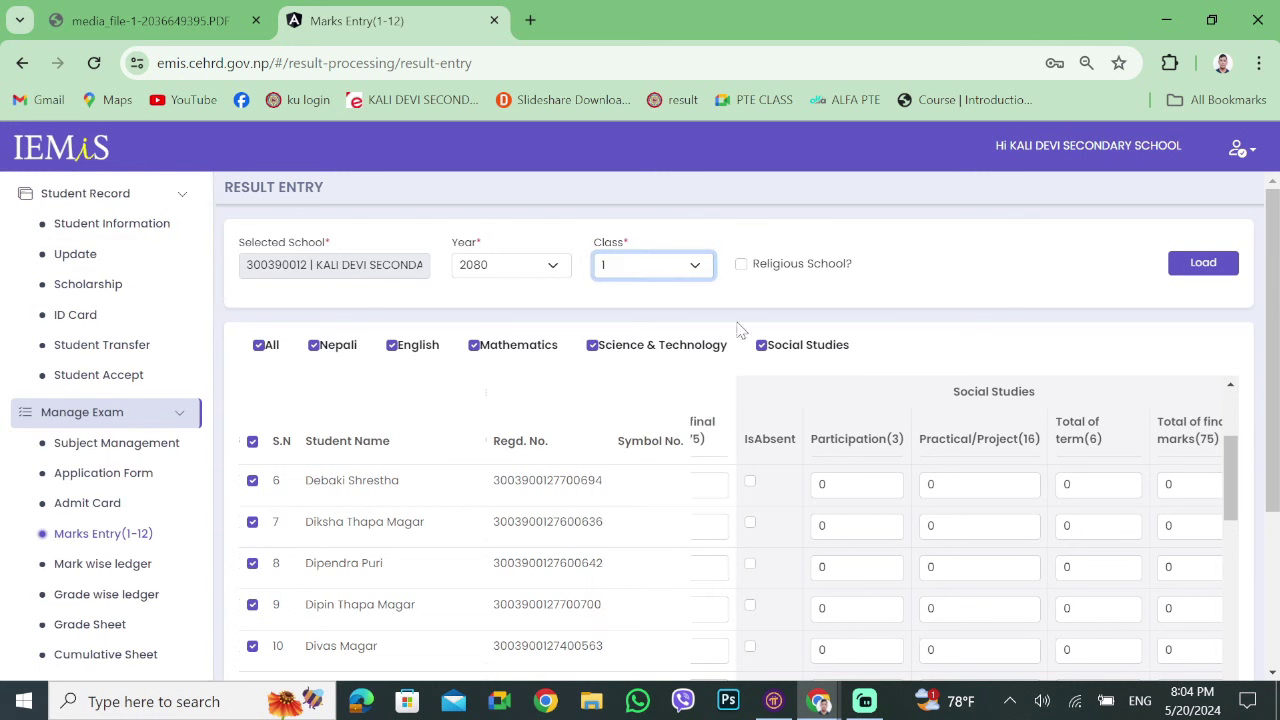
pyautogui.click(1205, 263)
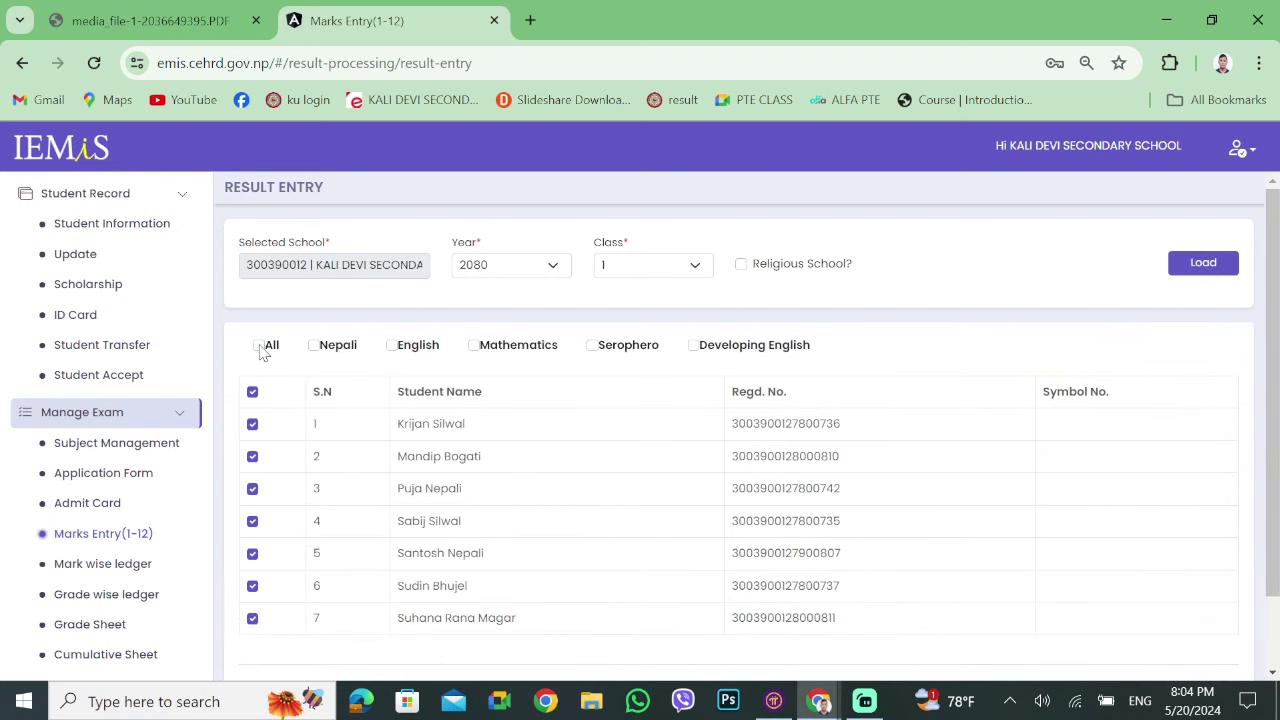
pyautogui.click(260, 346)
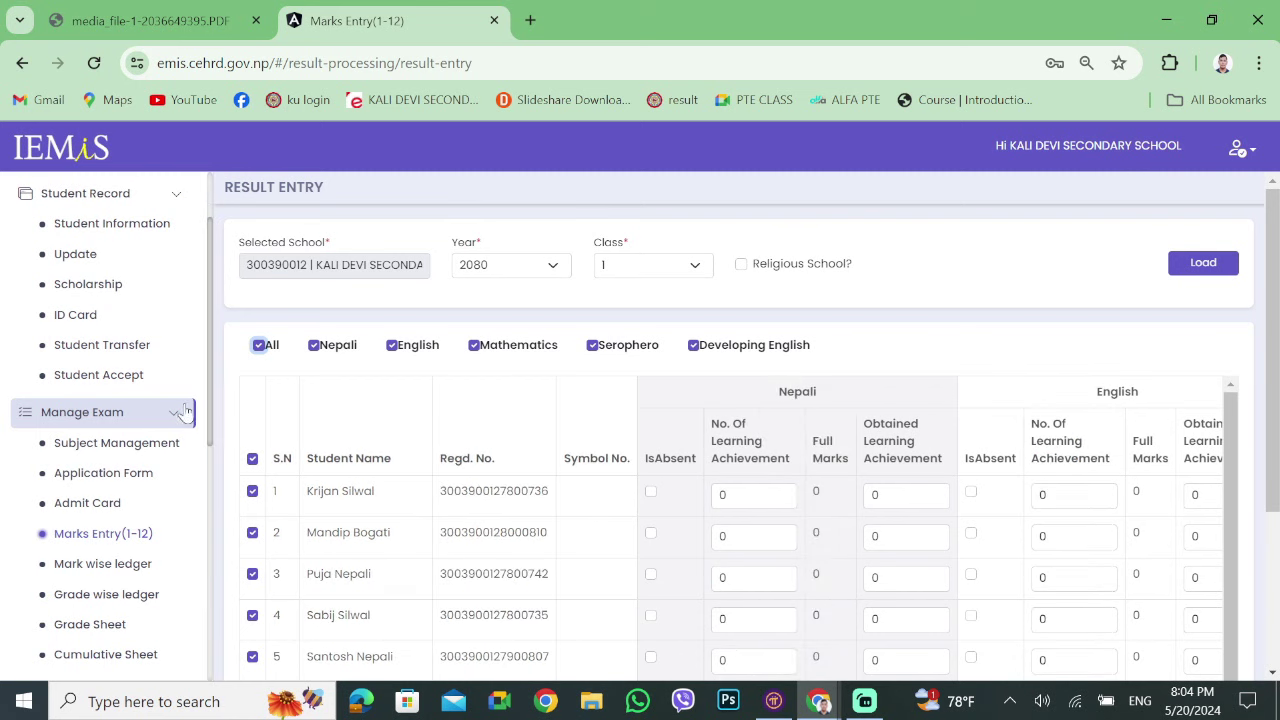
# Open the Update page under Student Record and compare it with the PDF notice's instructions on Update and Student Transfer.
pyautogui.click(78, 254)
pyautogui.click(175, 20)
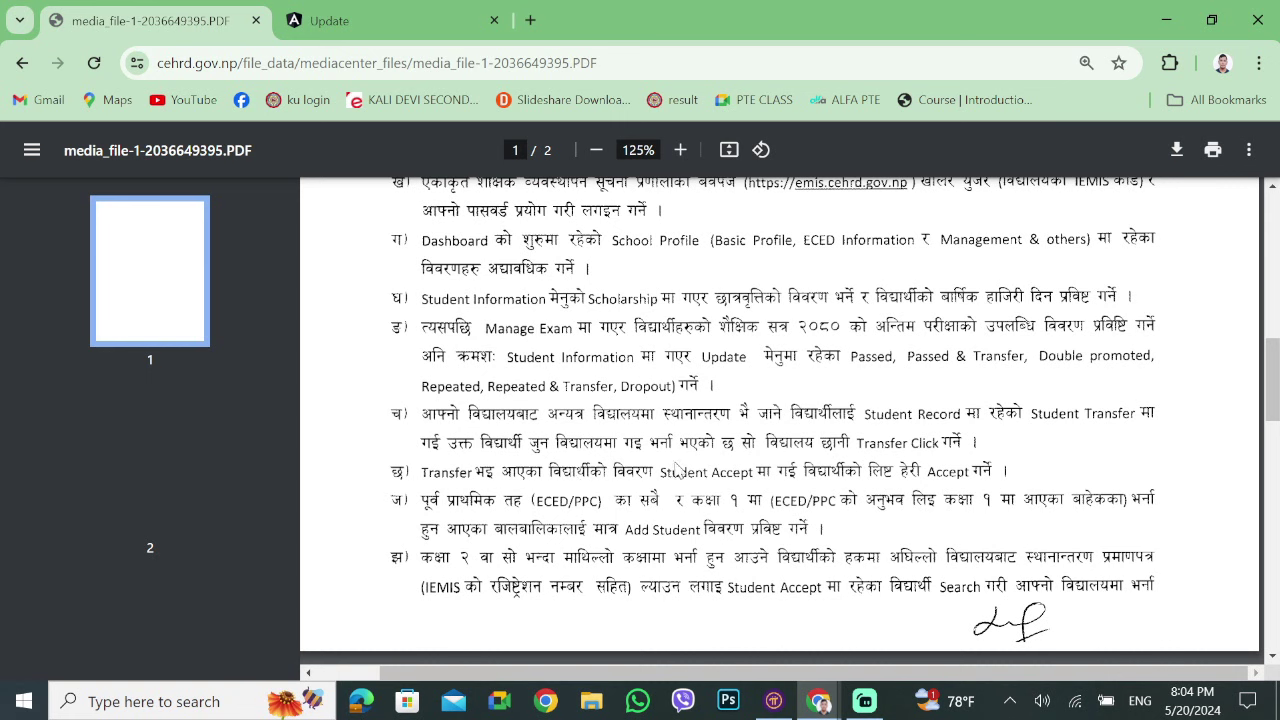
pyautogui.click(386, 16)
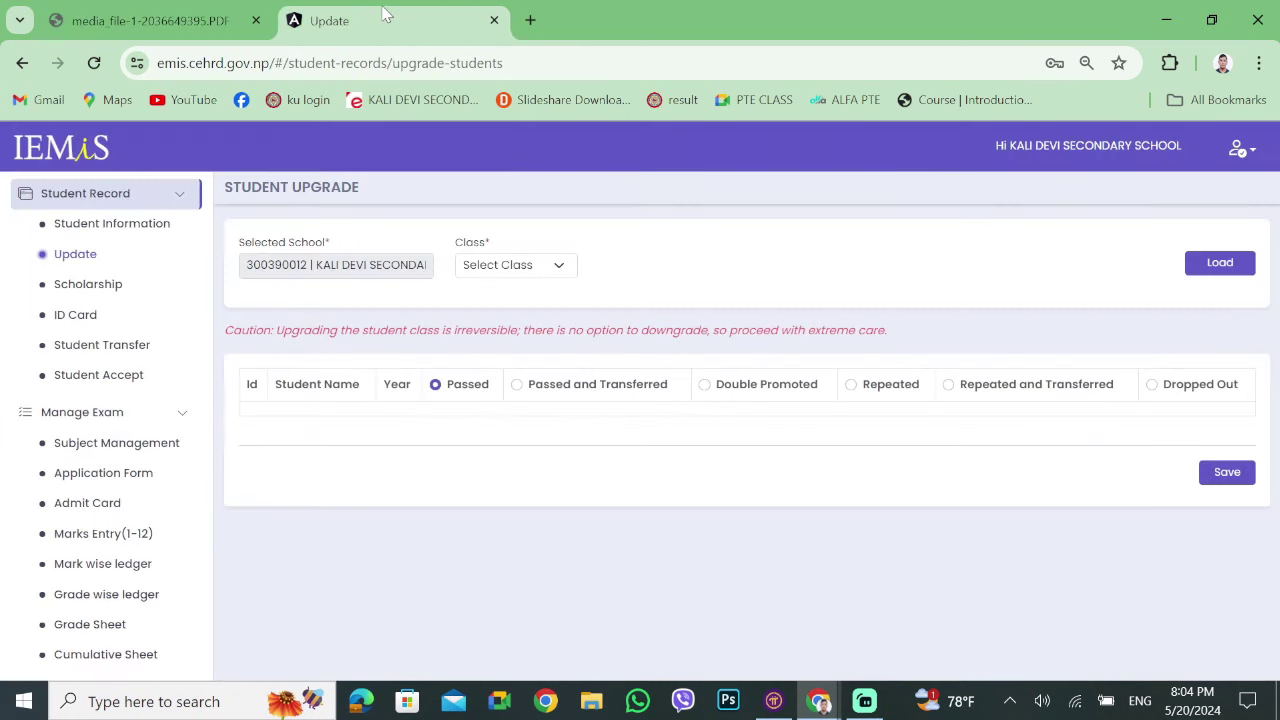
pyautogui.click(160, 20)
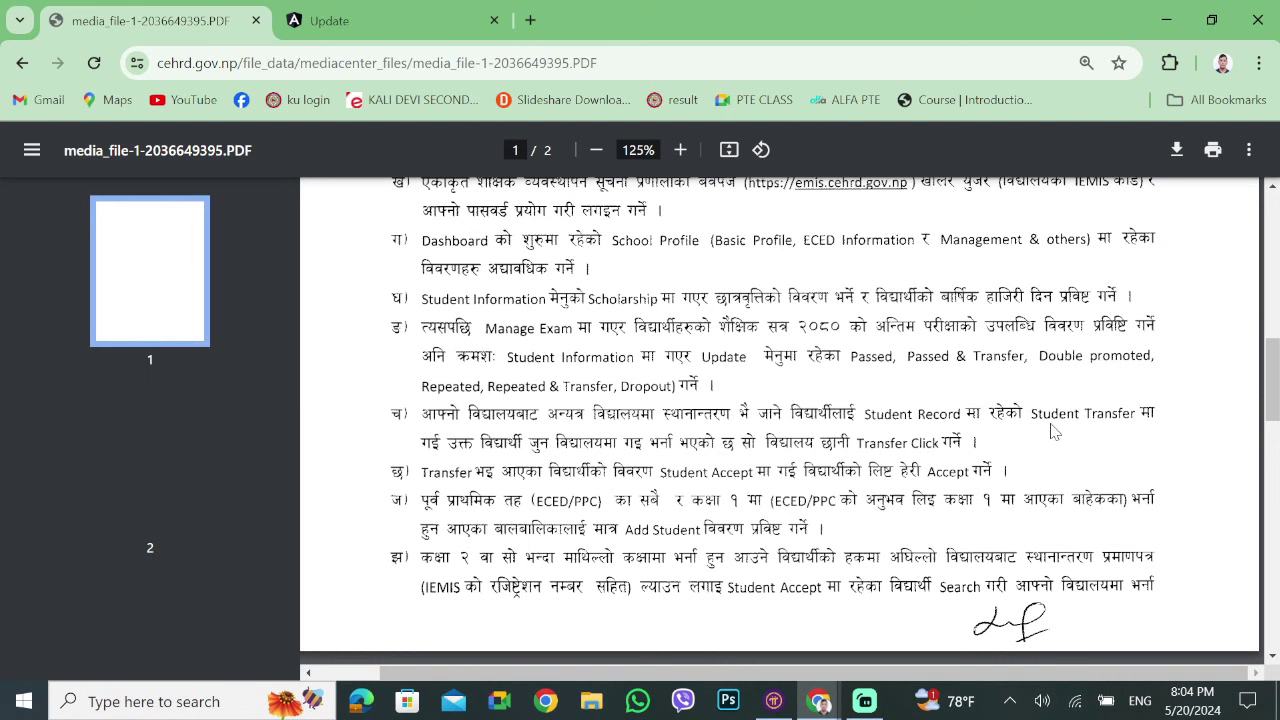
# Return to the IEMIS site and load the class 1 students on the Student Transfer page.
pyautogui.click(330, 20)
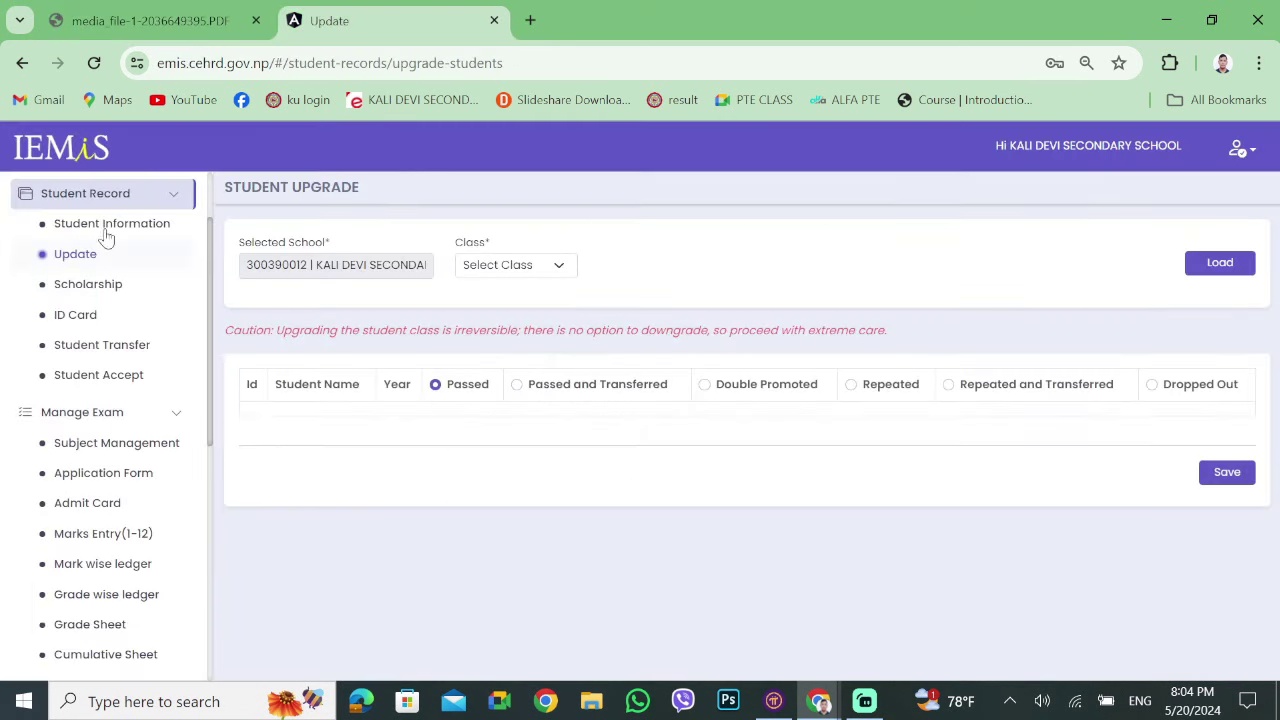
pyautogui.click(115, 358)
pyautogui.click(535, 272)
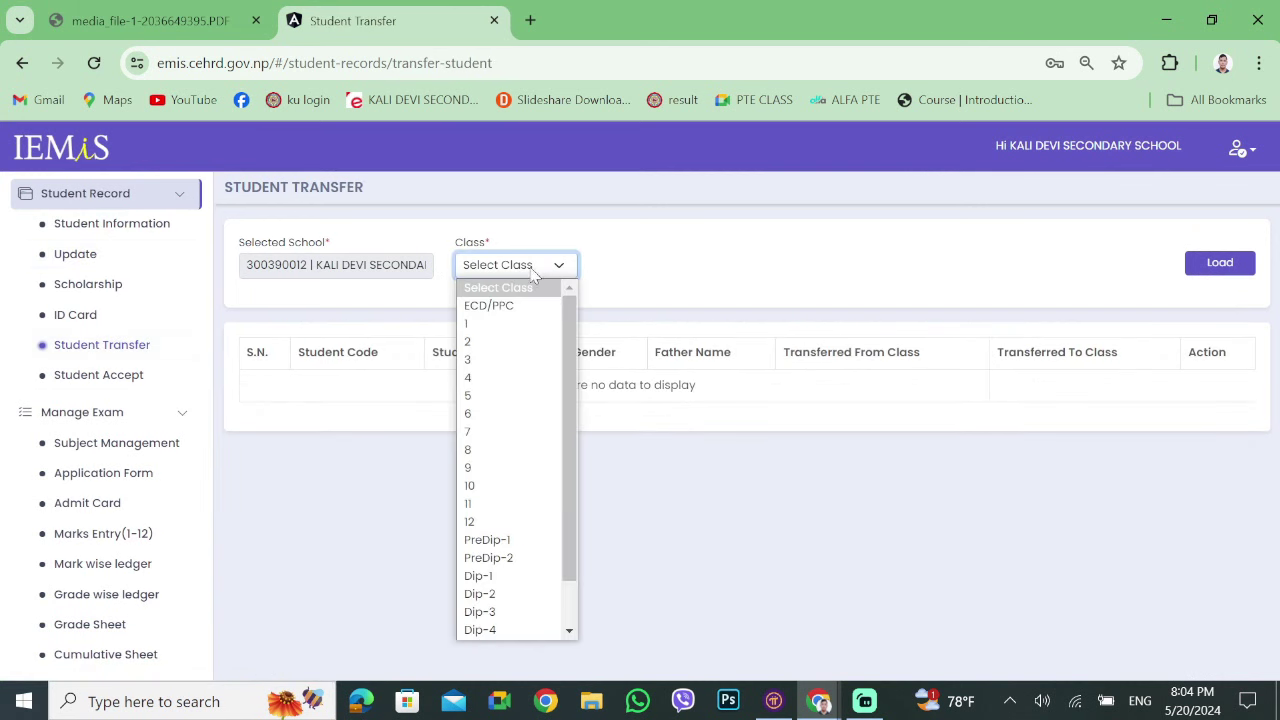
pyautogui.click(512, 324)
pyautogui.click(1222, 263)
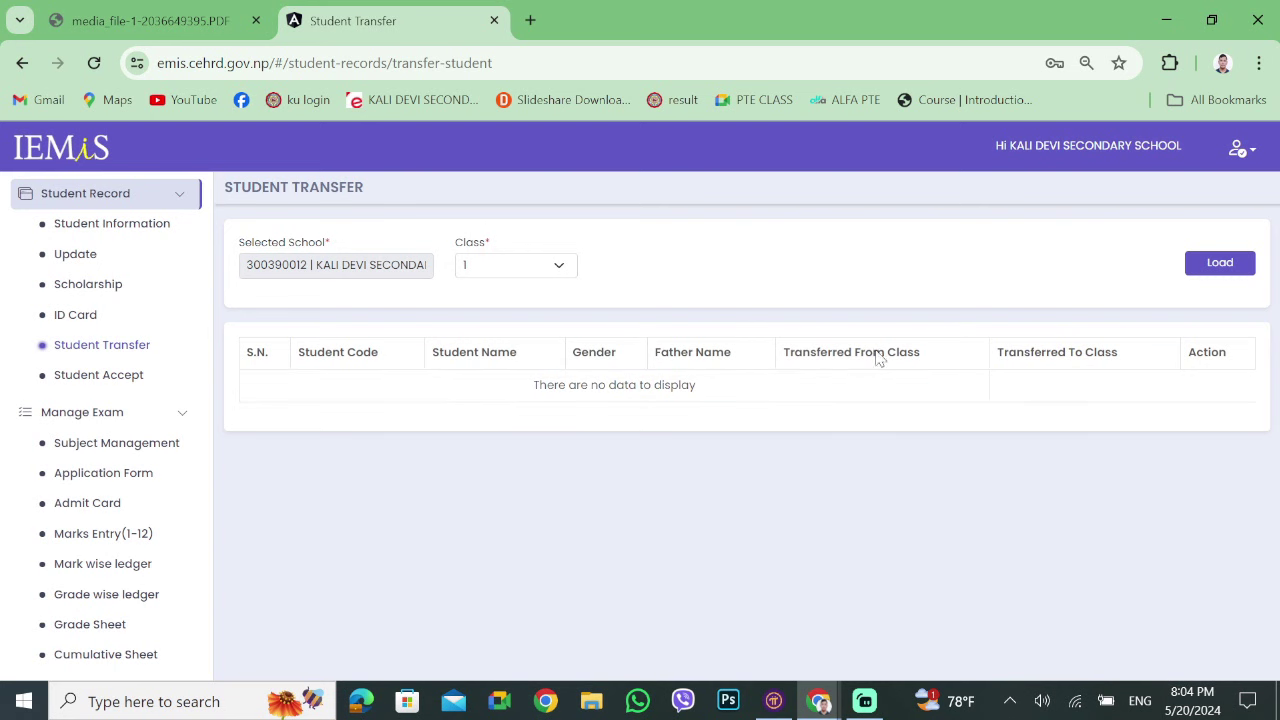
# Read the PDF notice's Student Accept instruction, and view the Student Accept and Student Transfer pages in IEMIS.
pyautogui.click(210, 14)
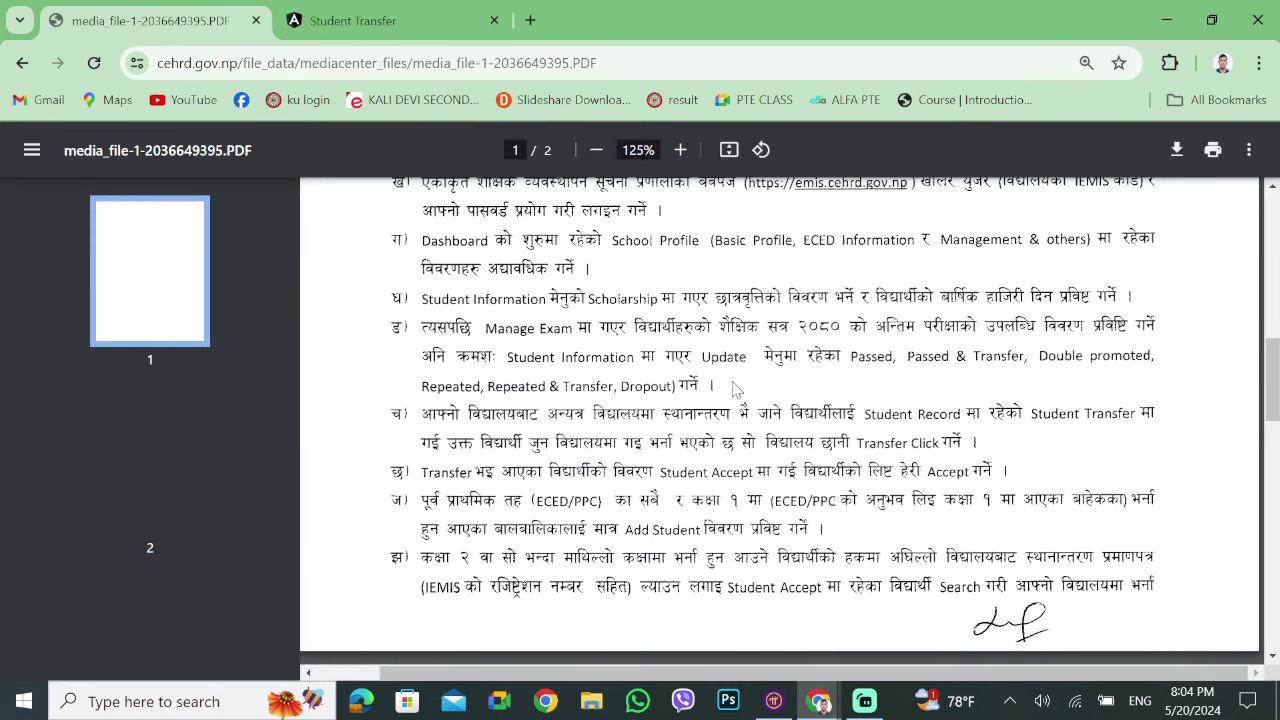
pyautogui.scroll(-1, 737, 398)
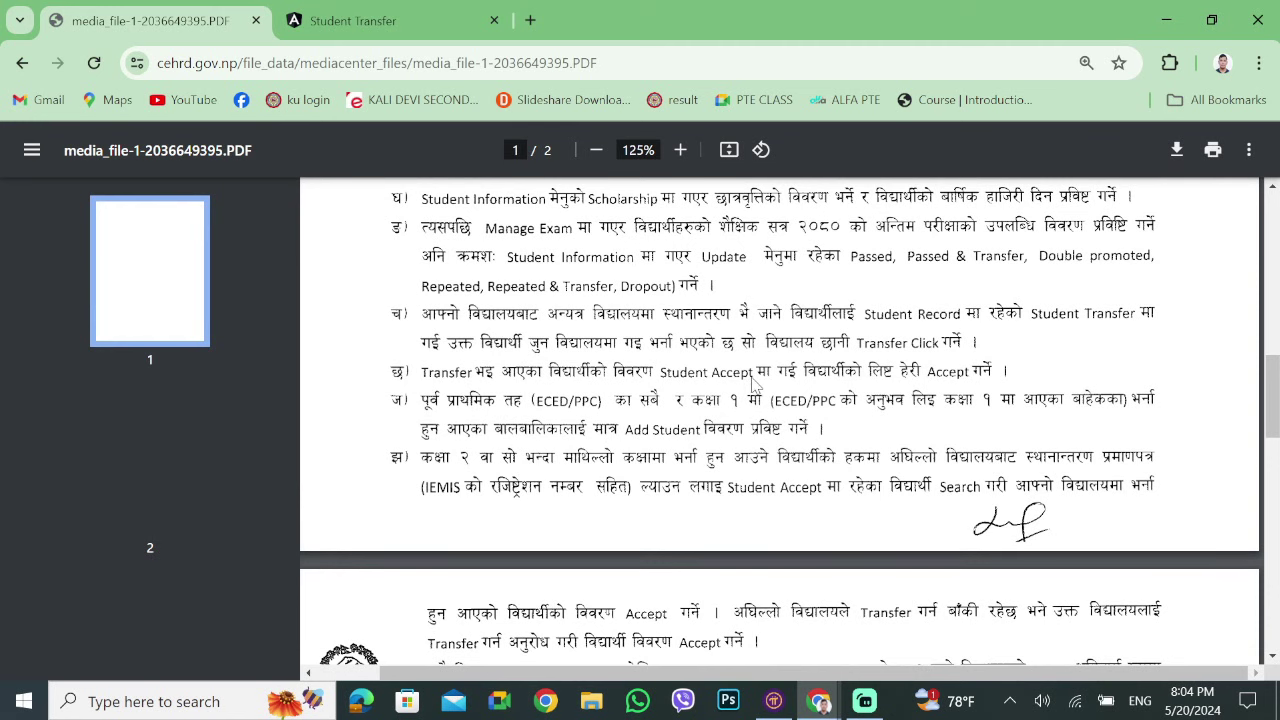
pyautogui.click(338, 28)
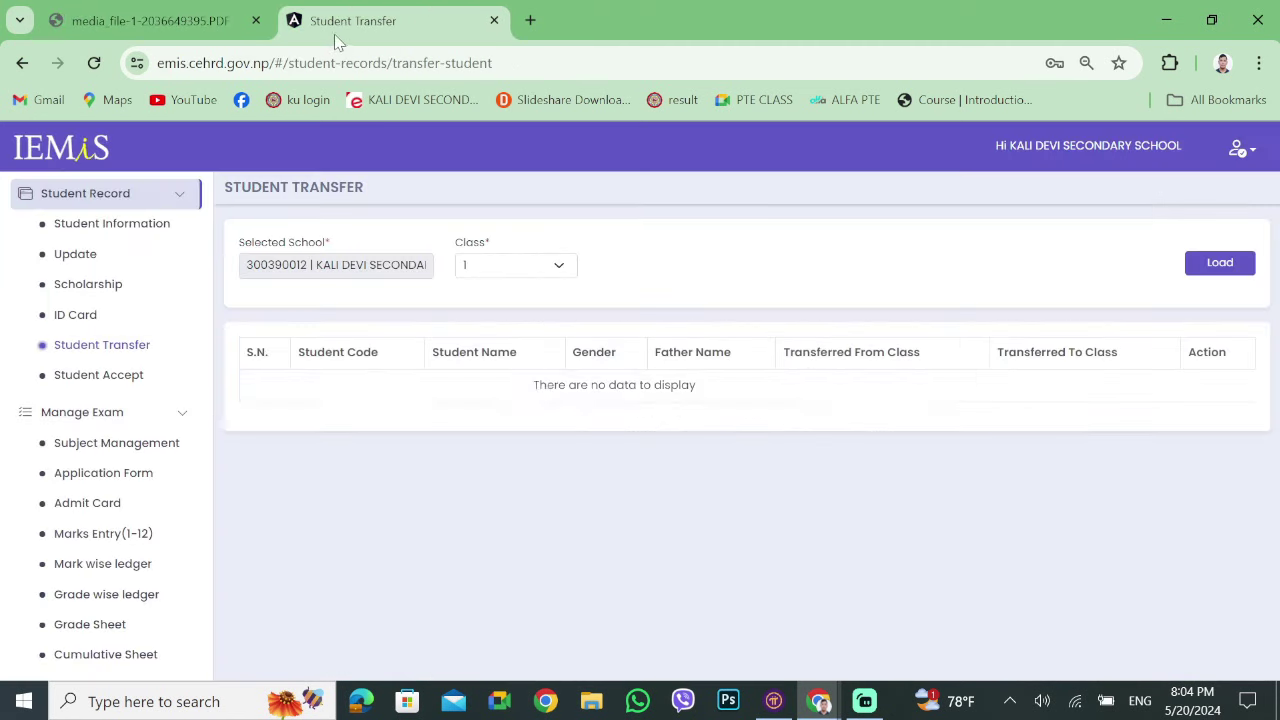
pyautogui.scroll(-1, 120, 590)
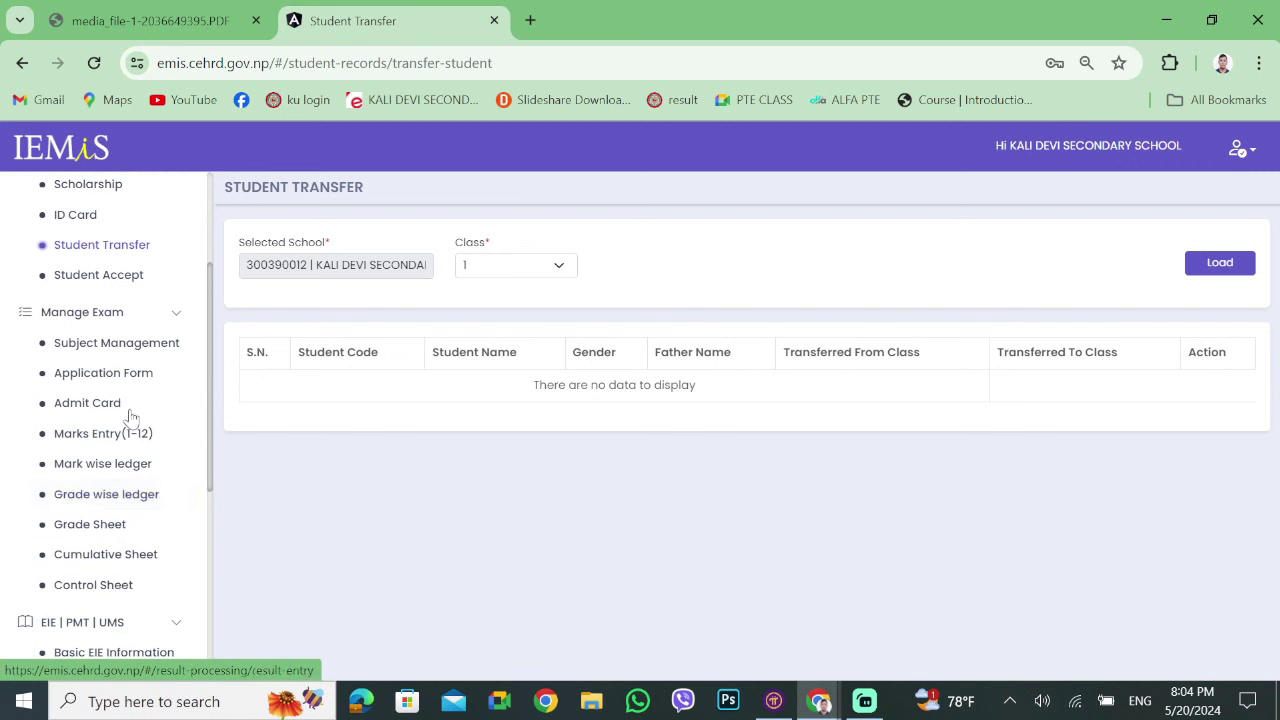
pyautogui.click(100, 274)
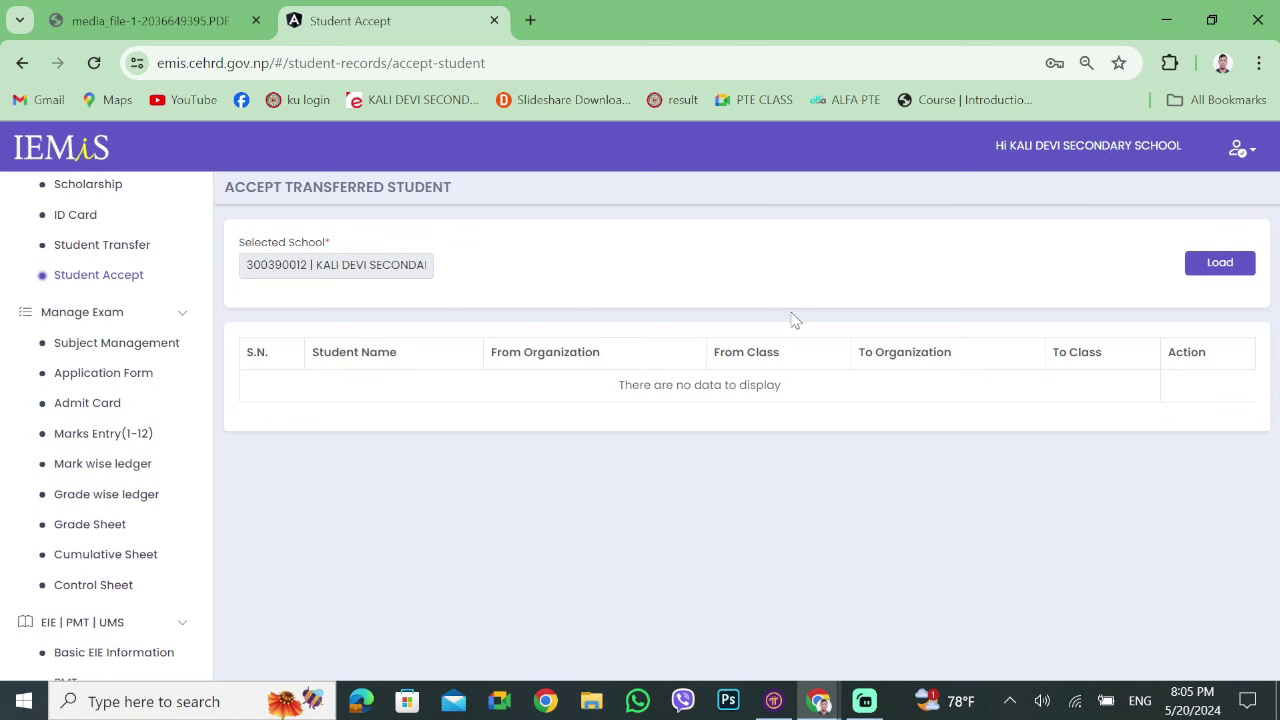
pyautogui.click(87, 255)
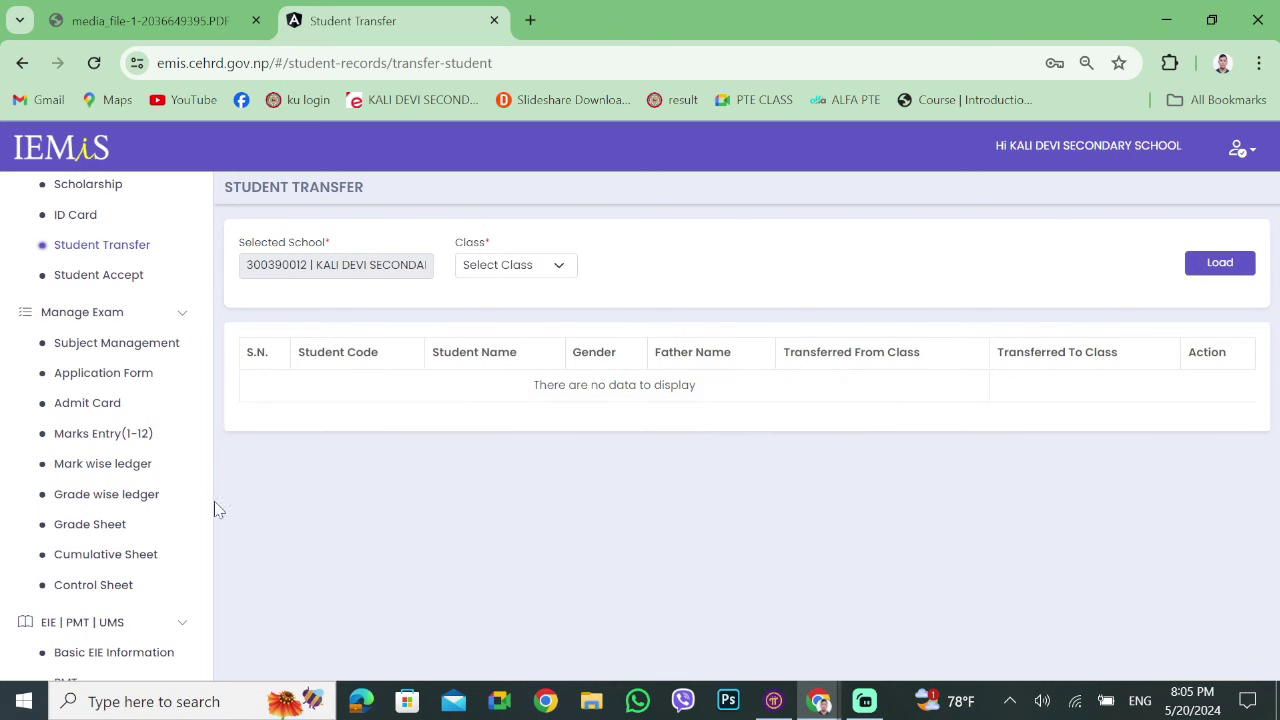
# Switch to the PDF notice and enlarge it to 150% to read the transfer, accept and admission instructions.
pyautogui.click(160, 20)
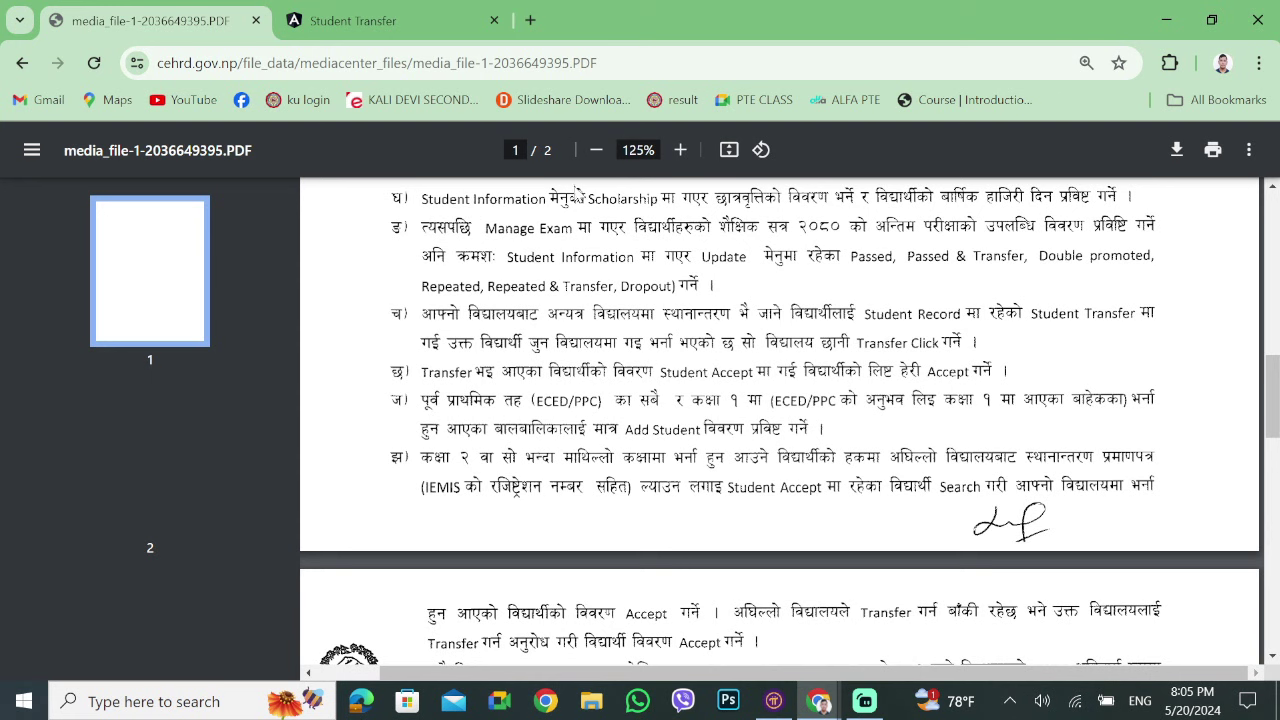
pyautogui.click(680, 150)
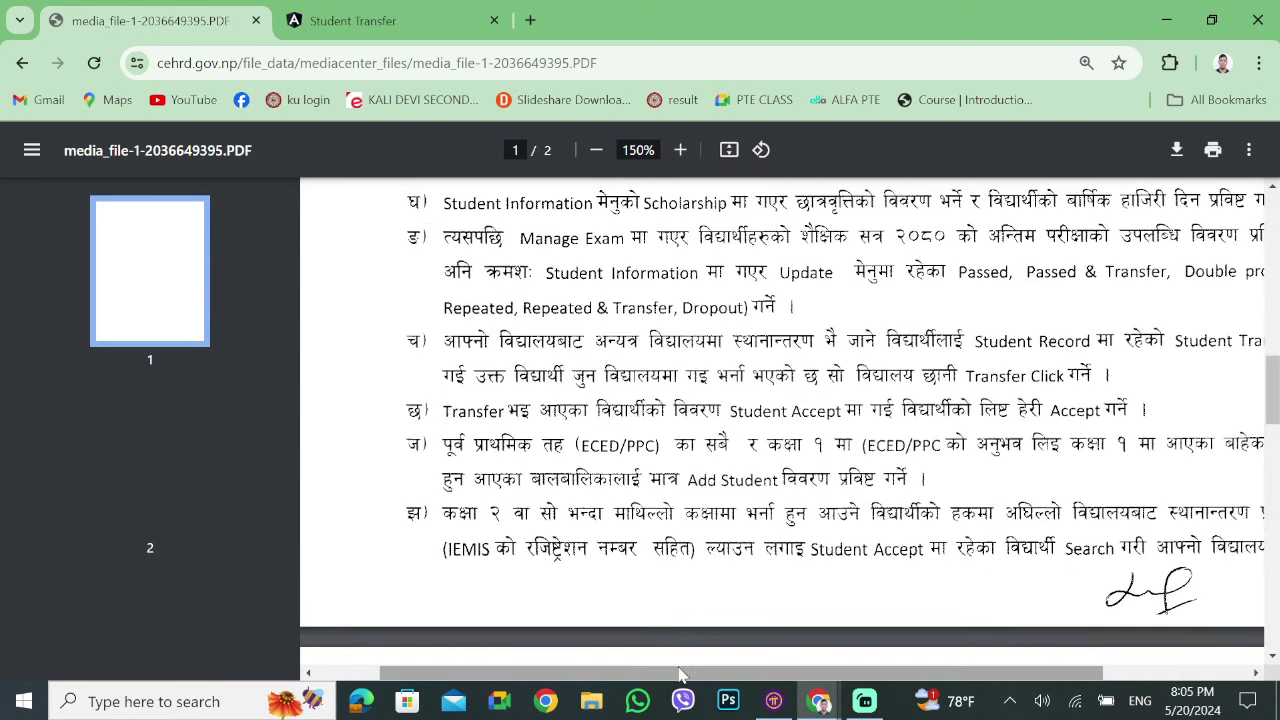
pyautogui.moveTo(683, 674); pyautogui.dragTo(805, 675)
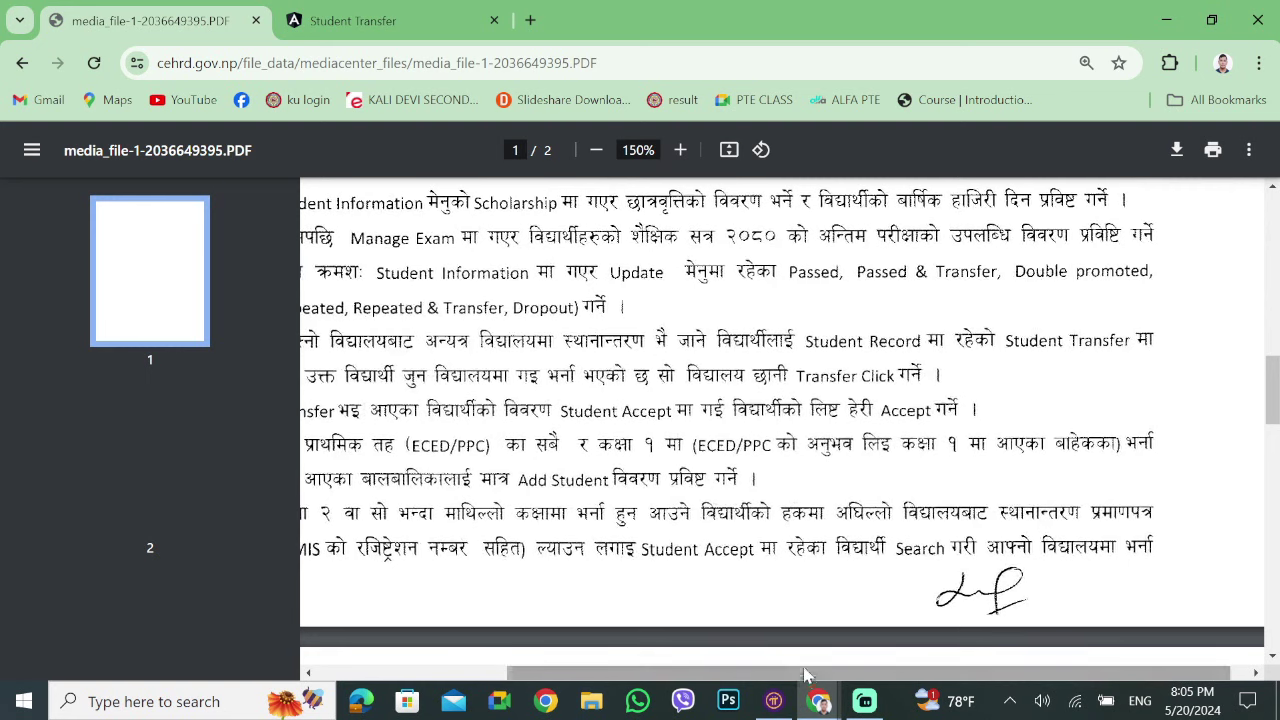
# Reduce the PDF notice to 125% and read its admission and Student Accept instructions for class 2 and above.
pyautogui.click(596, 150)
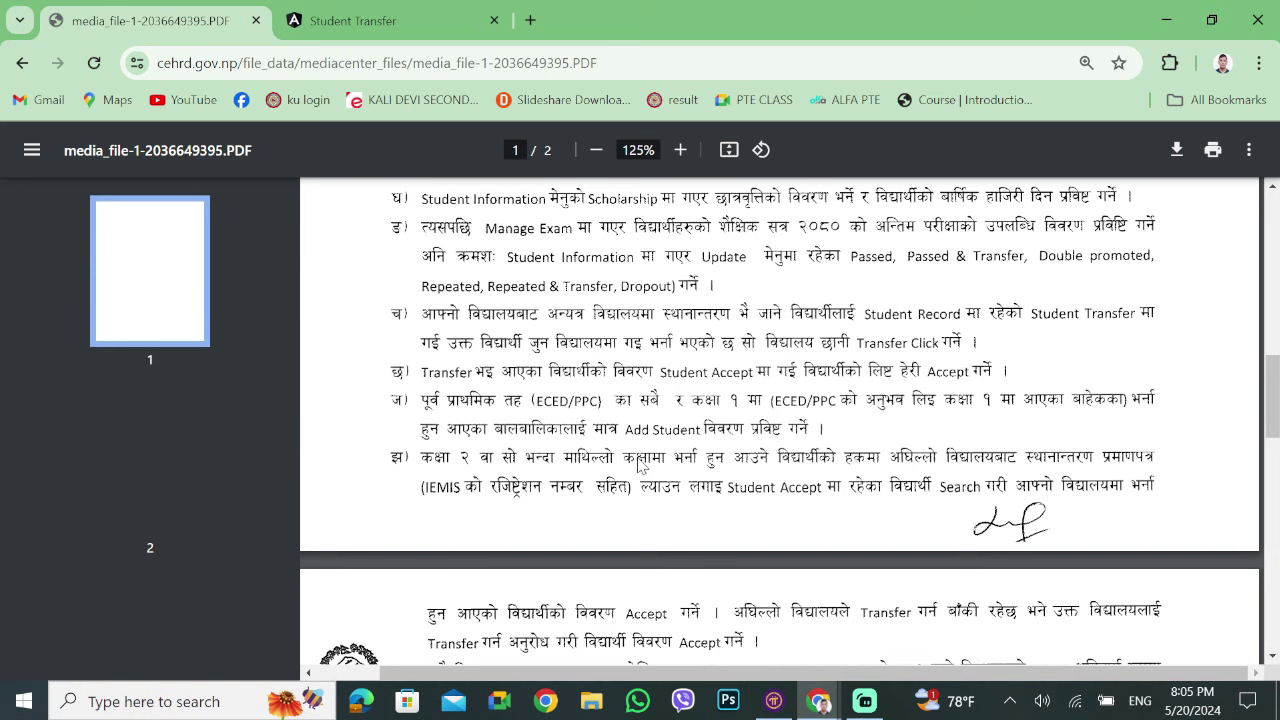
pyautogui.scroll(-1, 1134, 494)
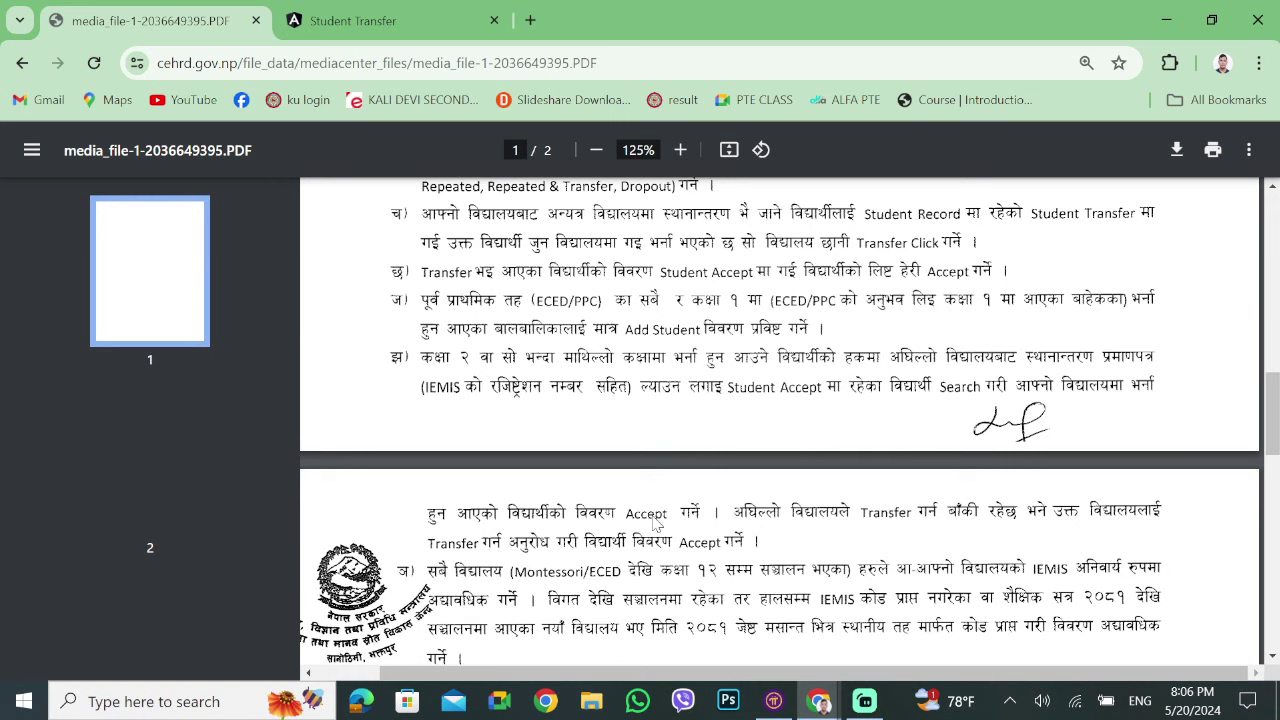
pyautogui.scroll(-1, 655, 520)
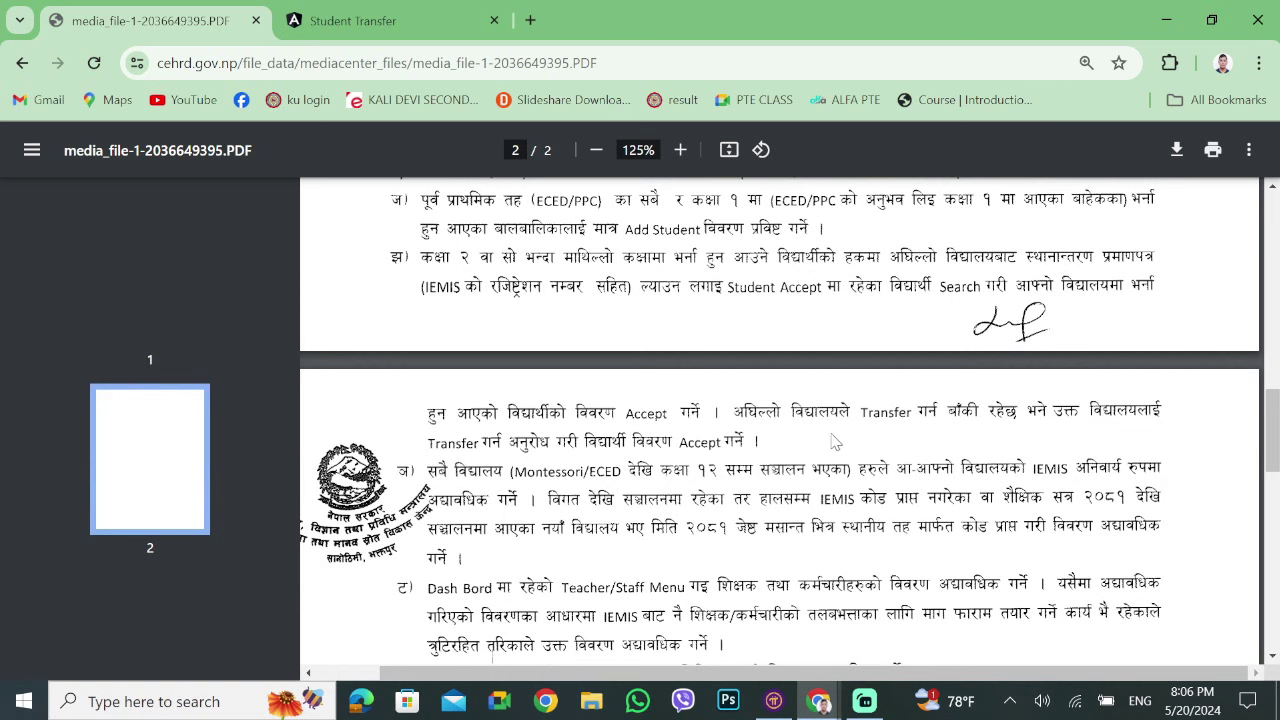
pyautogui.scroll(1, 840, 465)
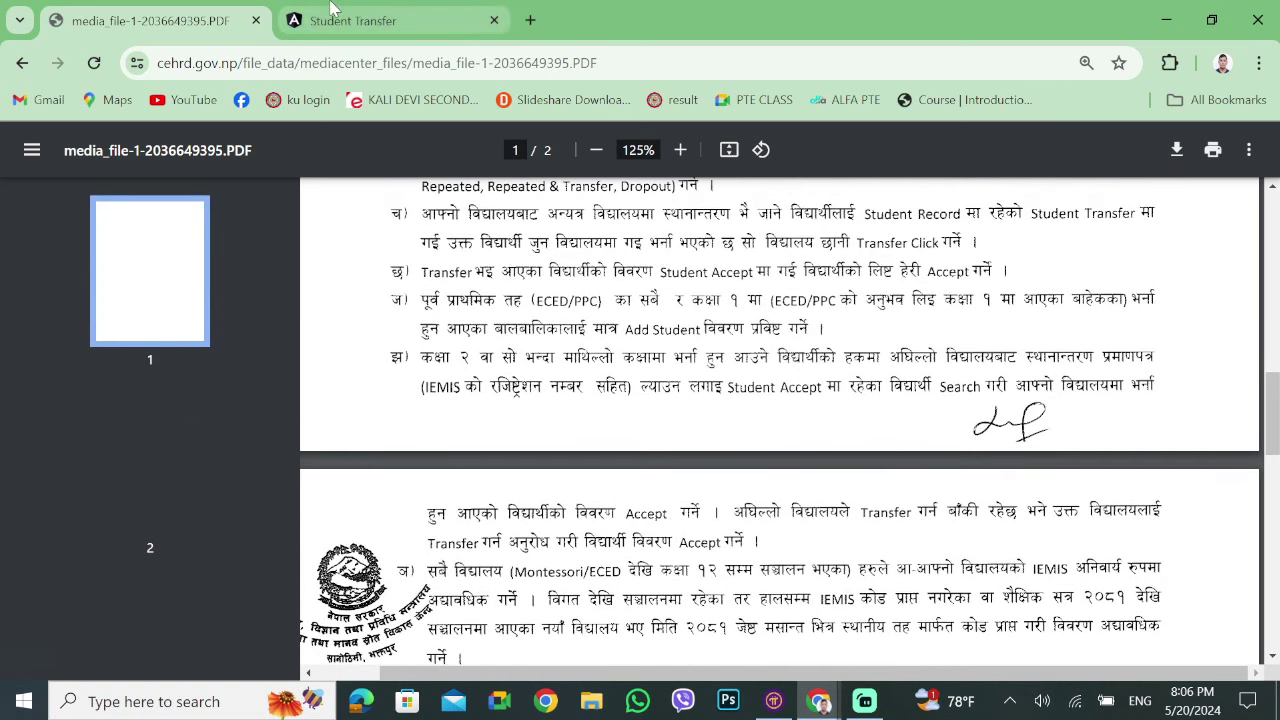
# Return to the IEMIS site and load the class 1 students on the Student Transfer page.
pyautogui.click(362, 20)
pyautogui.click(532, 265)
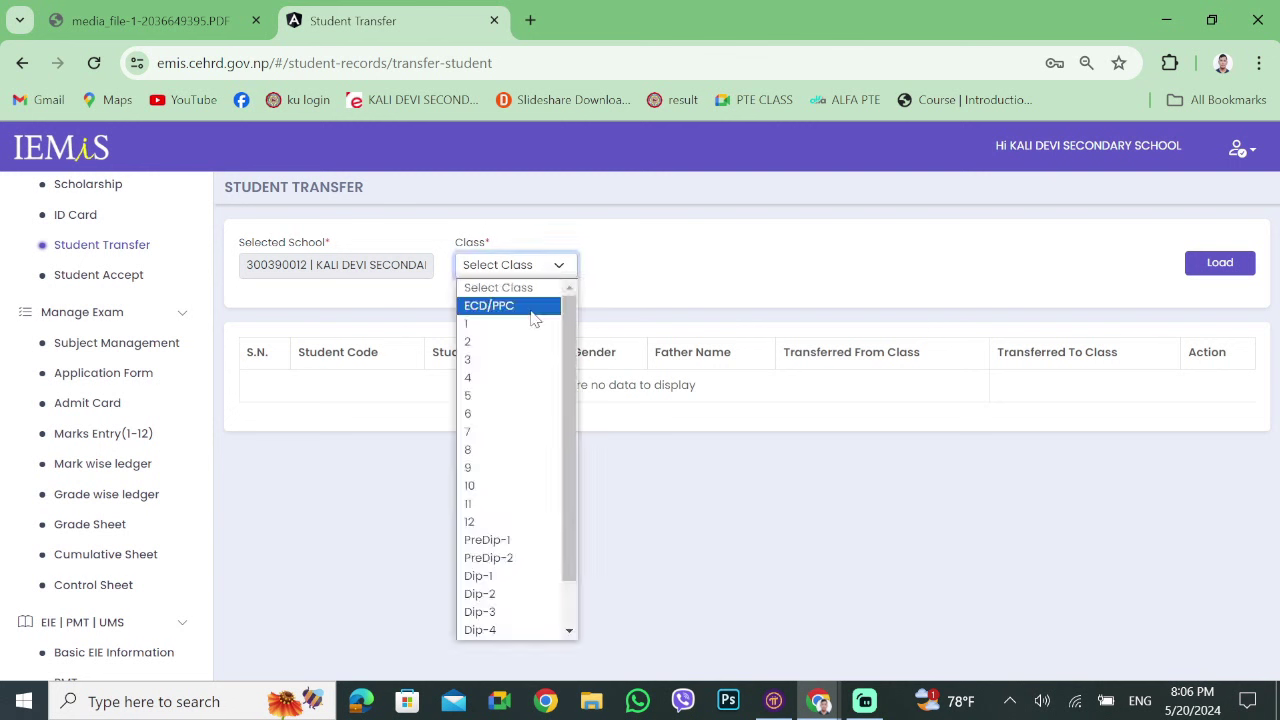
pyautogui.click(535, 320)
pyautogui.click(1211, 272)
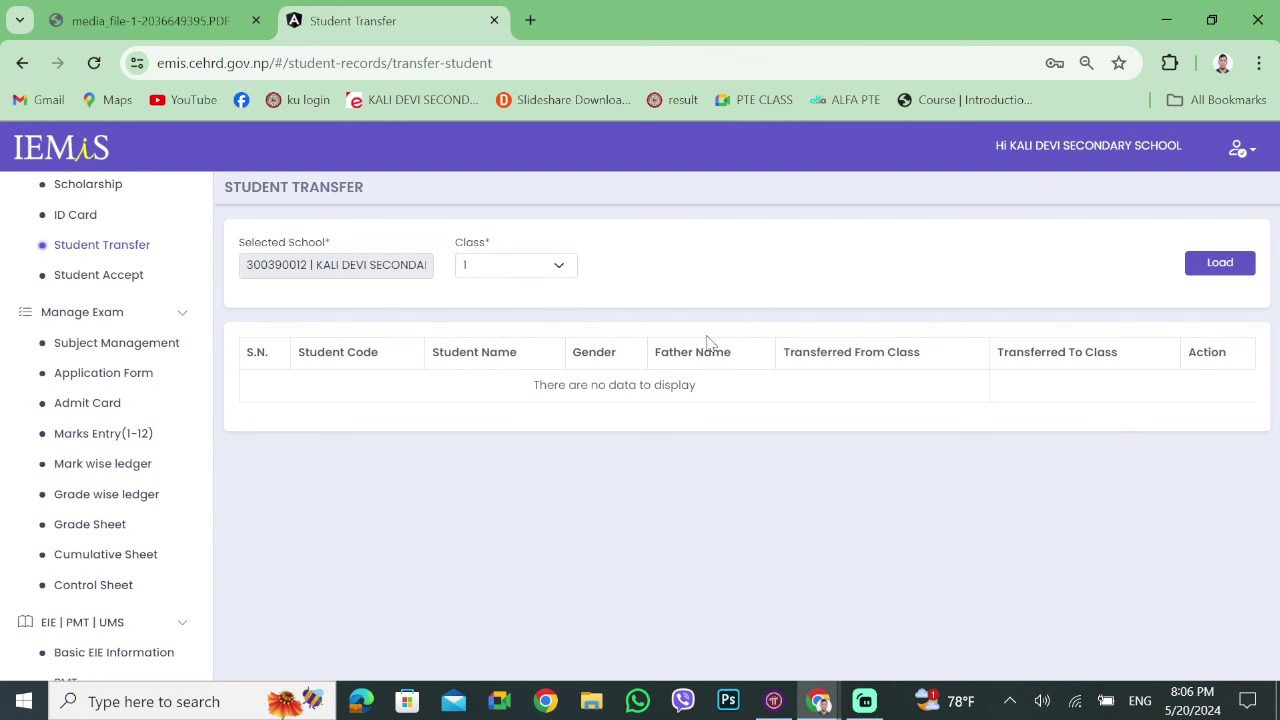
# Load the class 7 students on the Student Transfer page.
pyautogui.scroll(1, 110, 320)
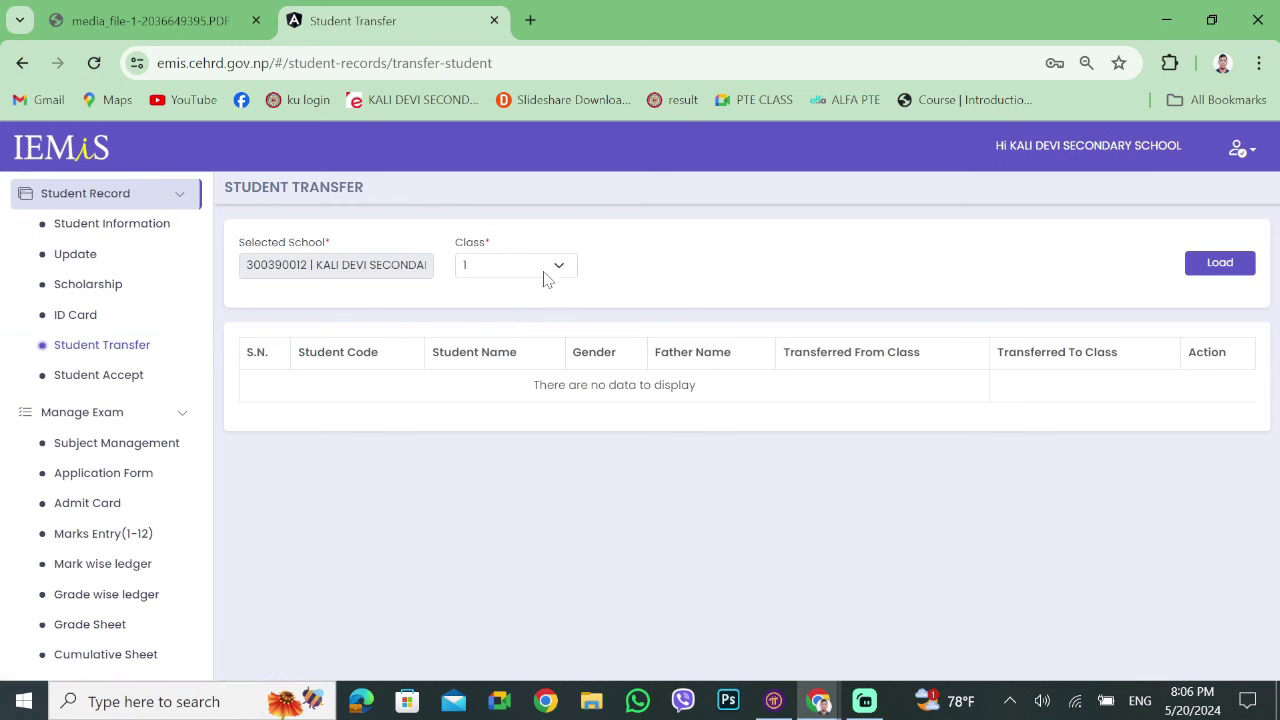
pyautogui.scroll(1, 170, 368)
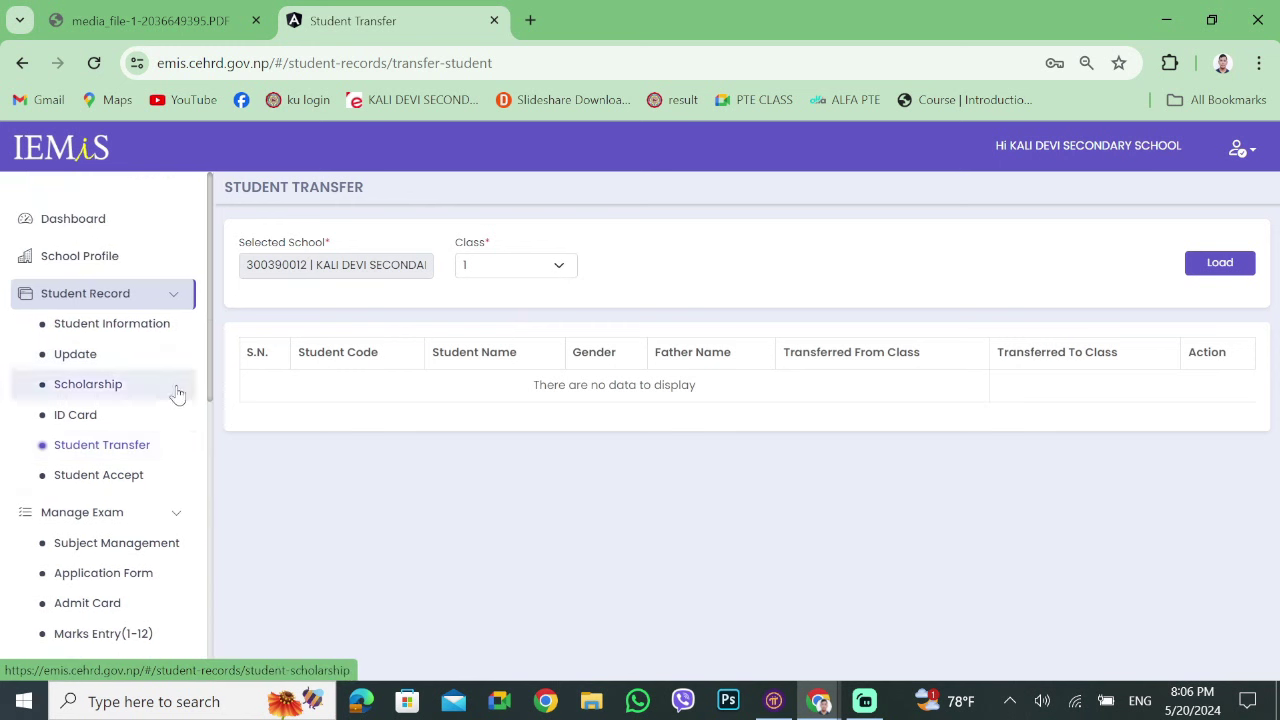
pyautogui.click(538, 262)
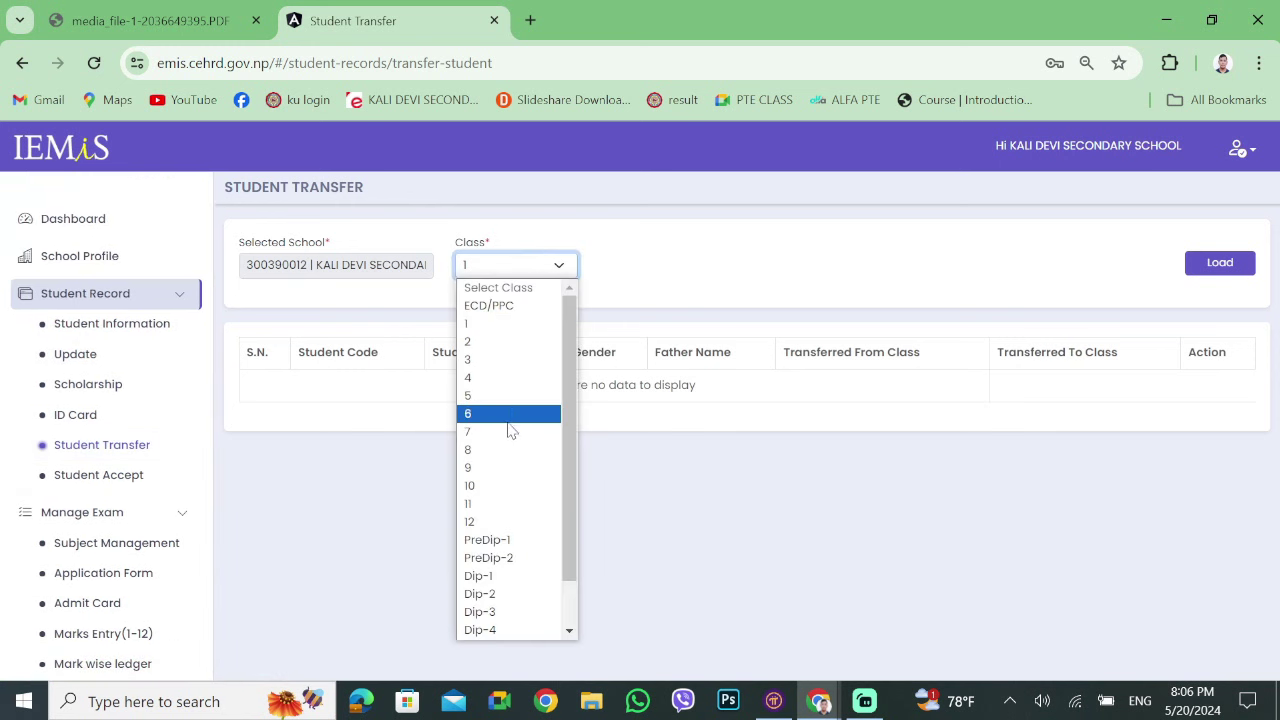
pyautogui.click(538, 430)
pyautogui.click(1200, 270)
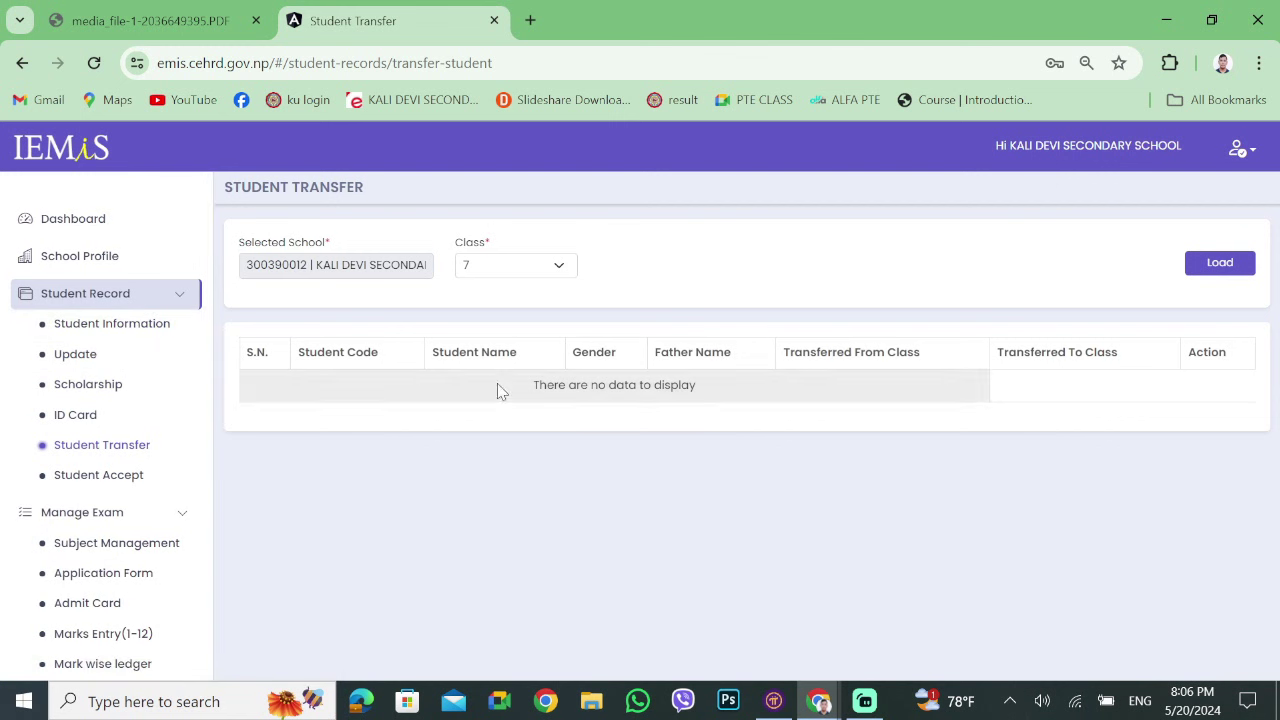
# Check the PDF notice's transfer certificate instruction, and view the Student Accept and Student Transfer pages in IEMIS.
pyautogui.click(155, 24)
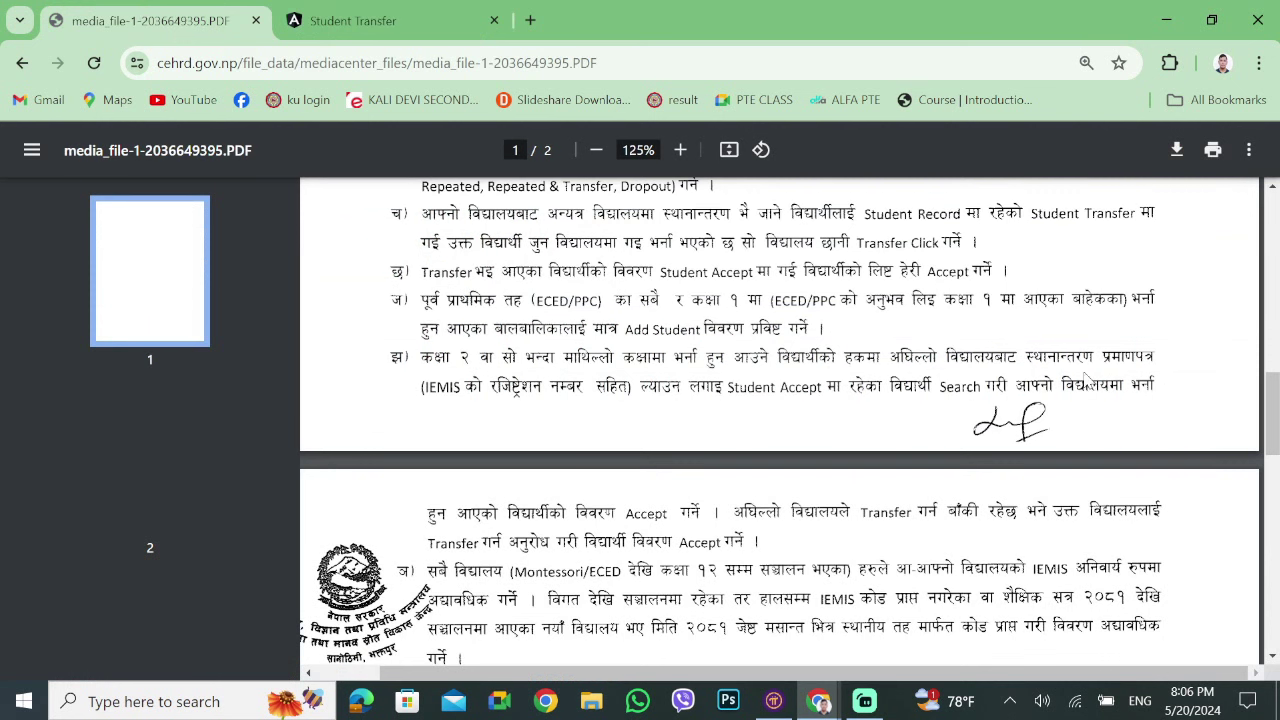
pyautogui.click(400, 24)
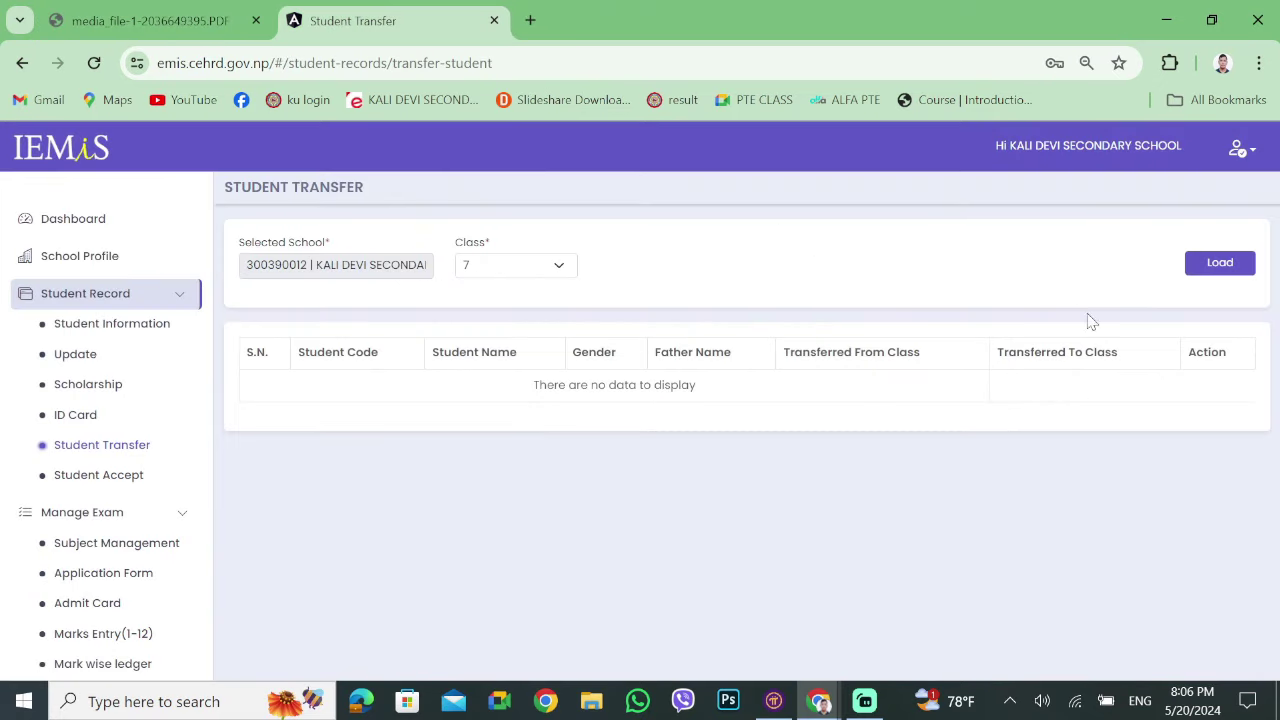
pyautogui.click(96, 476)
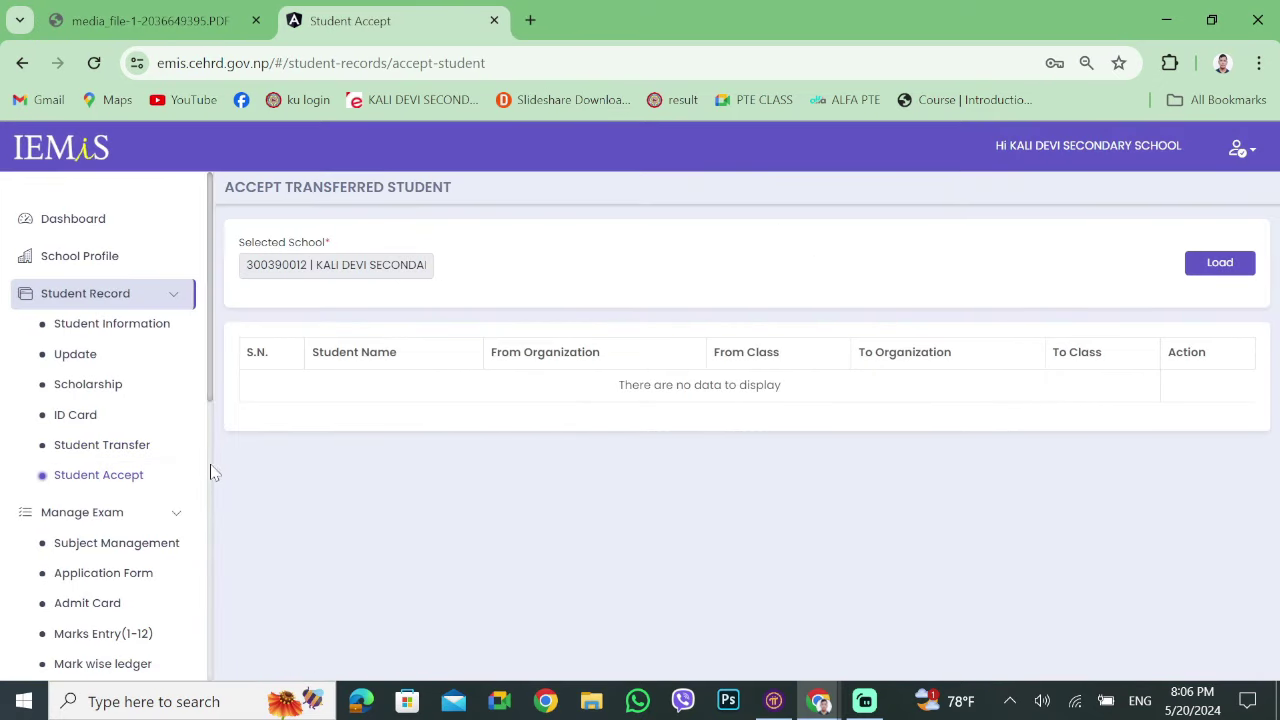
pyautogui.click(127, 447)
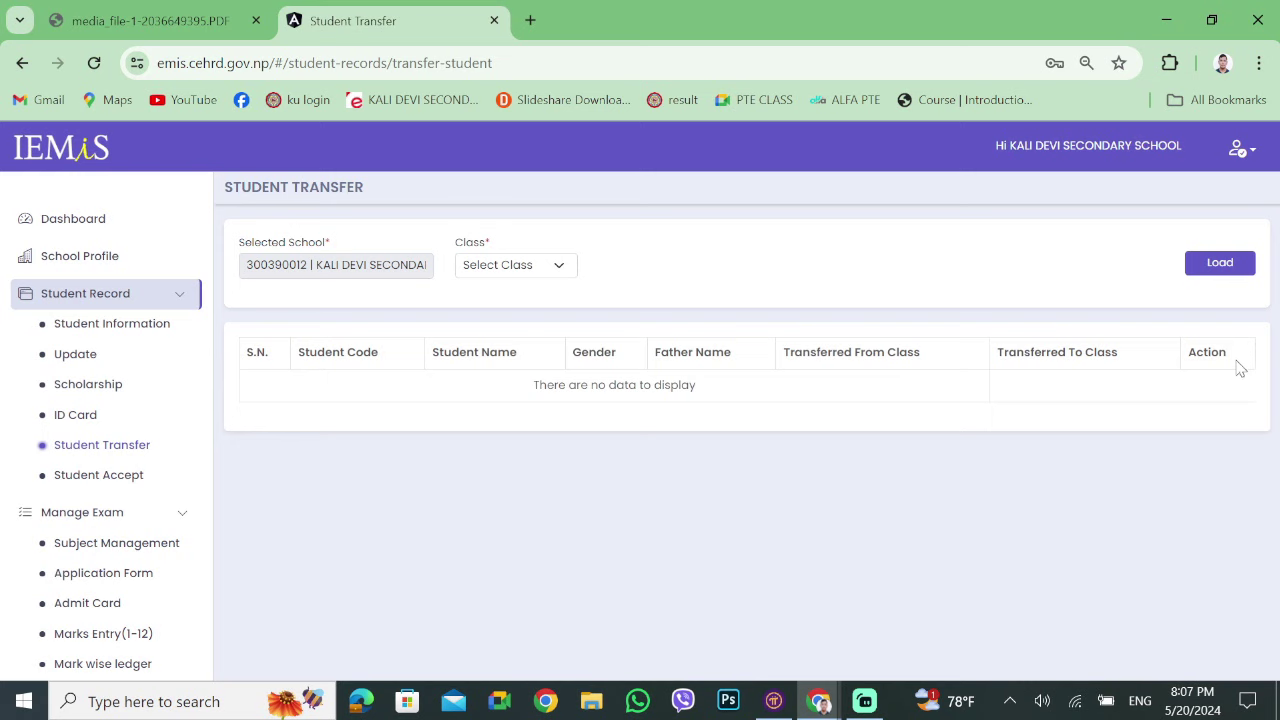
# Read the PDF notice's second-page instructions on the Teacher/Staff, SMC, Infras. Inventory and EiE menus.
pyautogui.click(180, 25)
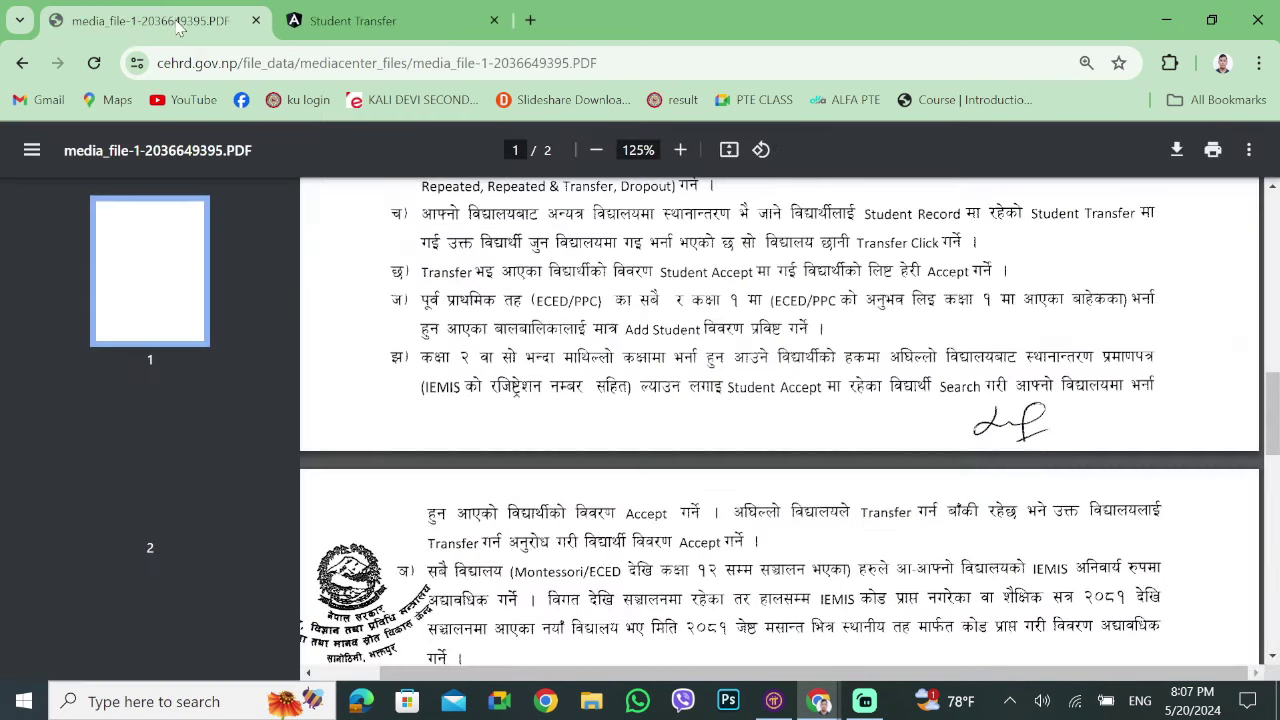
pyautogui.scroll(-1, 800, 443)
pyautogui.scroll(-1, 800, 443)
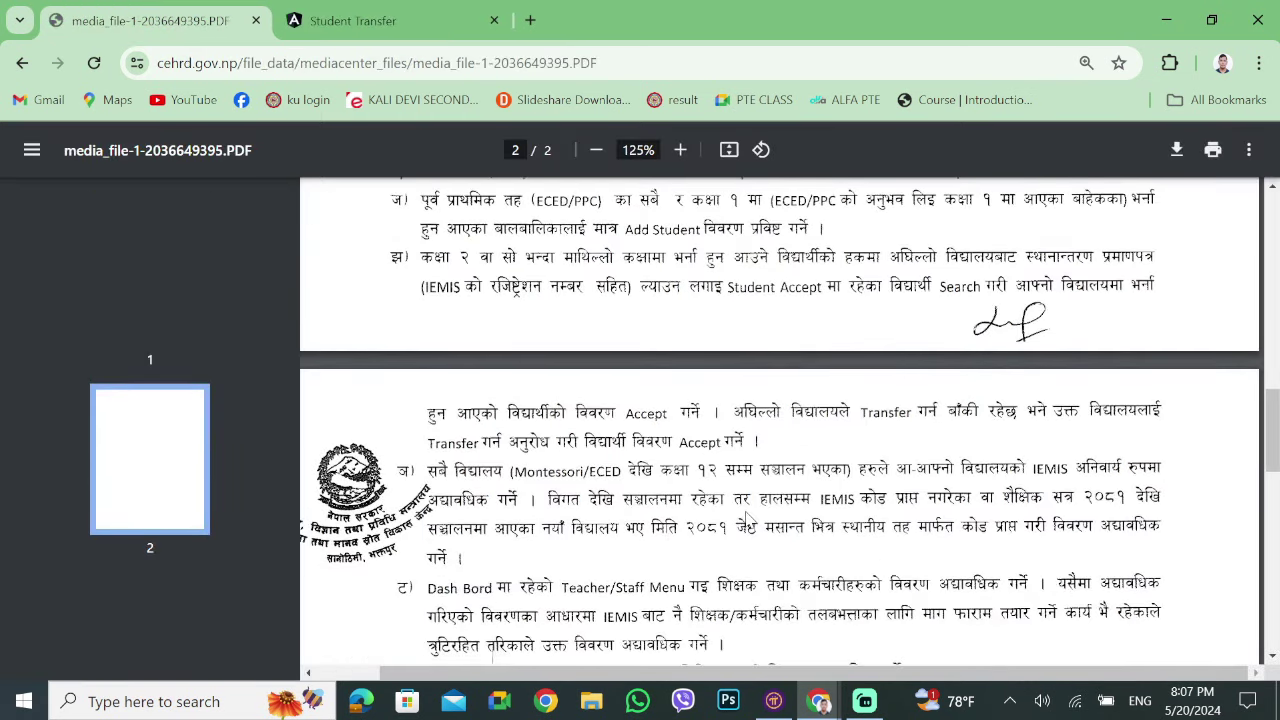
pyautogui.scroll(-1, 748, 518)
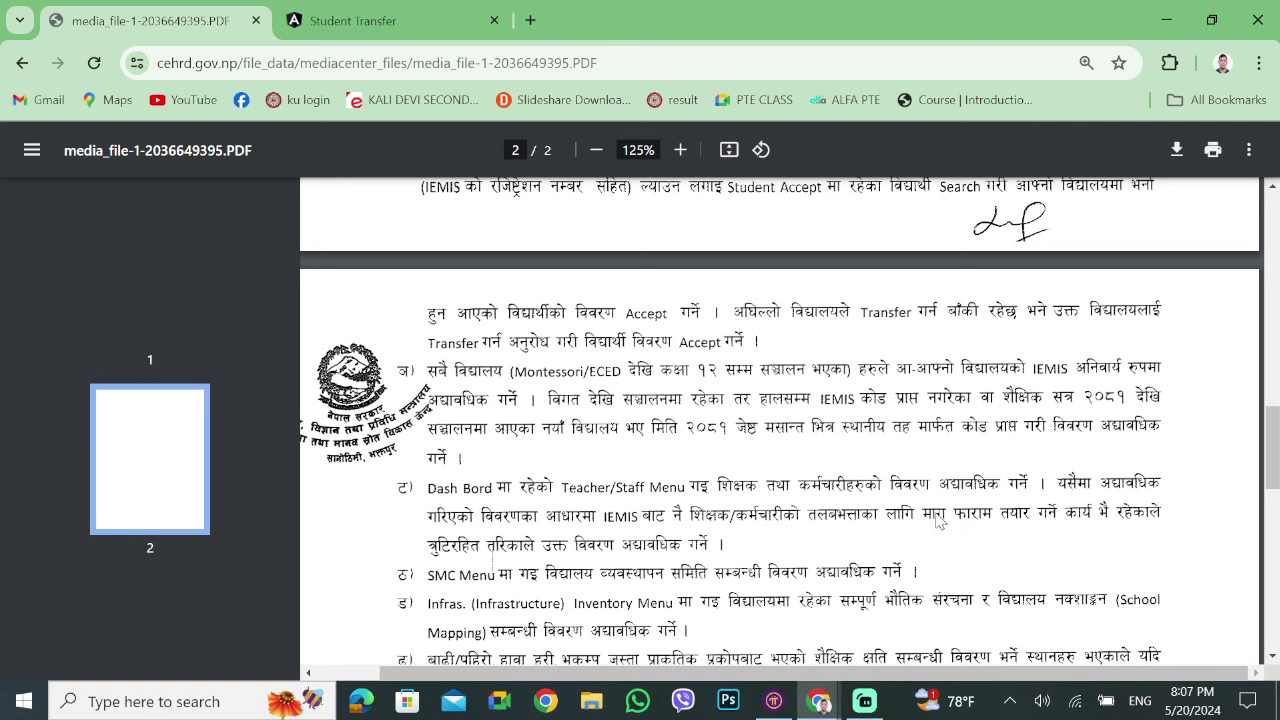
pyautogui.scroll(-1, 932, 512)
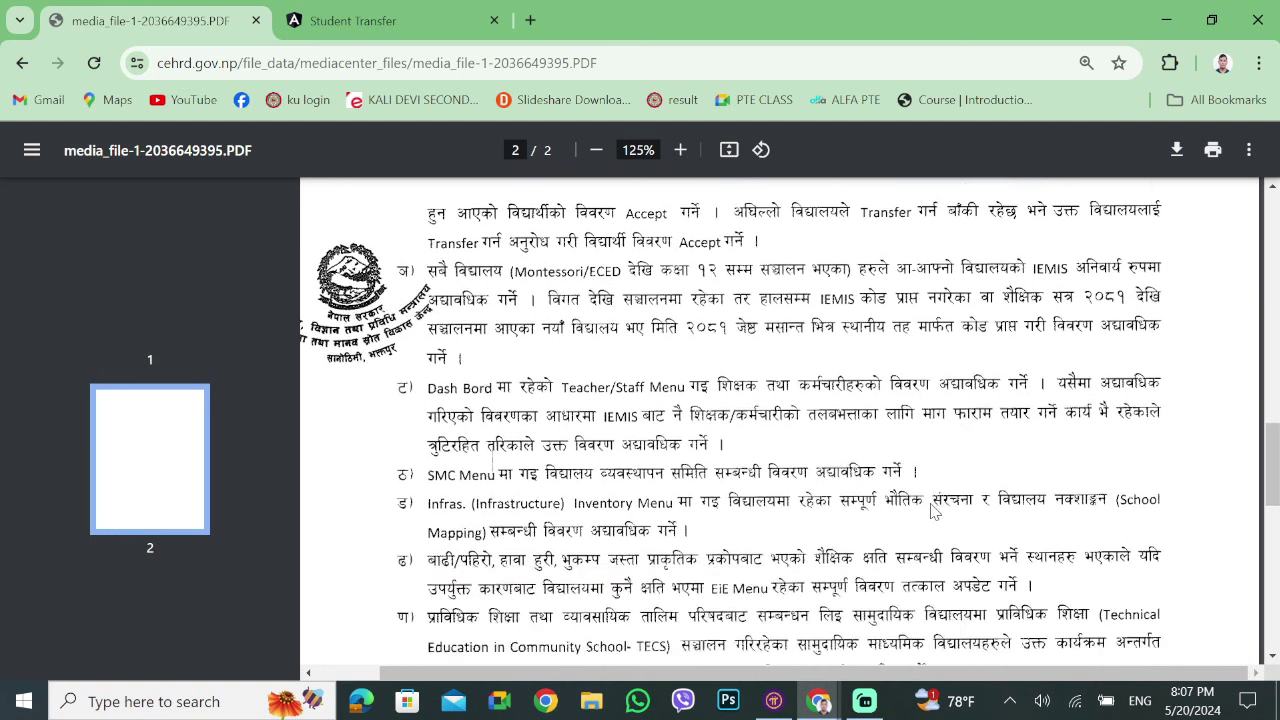
pyautogui.scroll(-1, 932, 512)
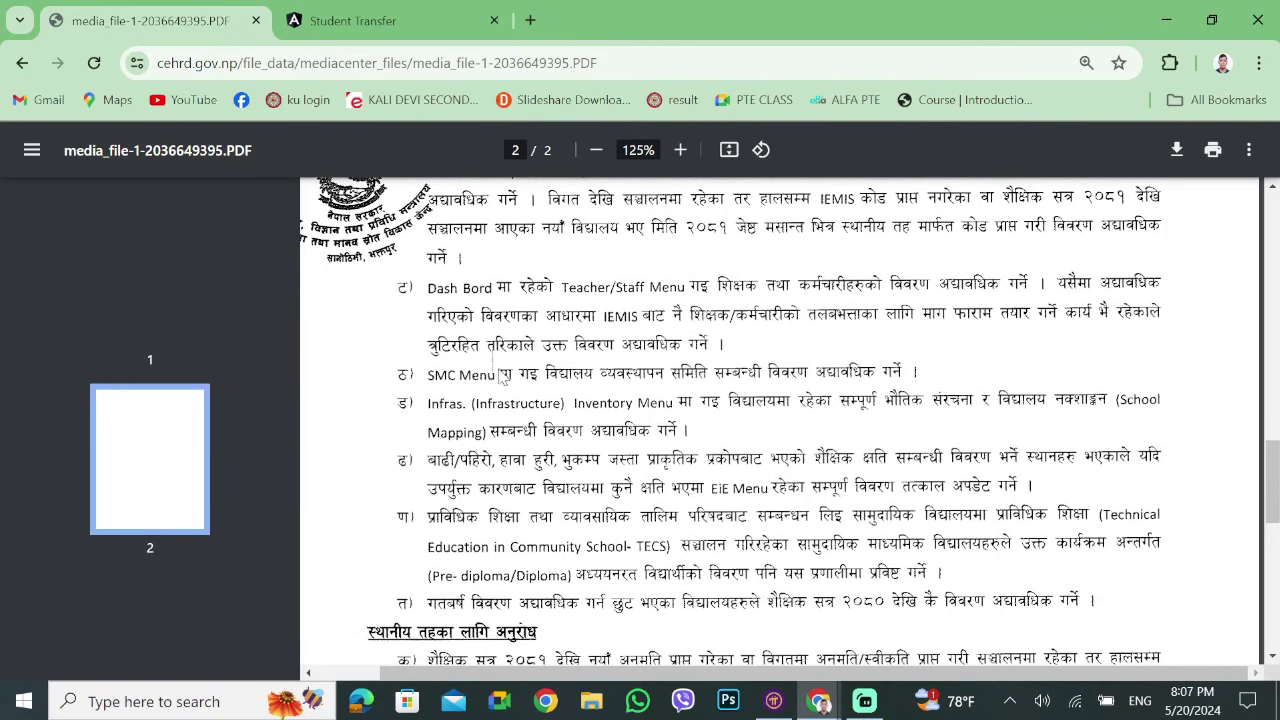
# Open the Teacher | Staff section in IEMIS, accepting the offered authentication certificate.
pyautogui.click(400, 22)
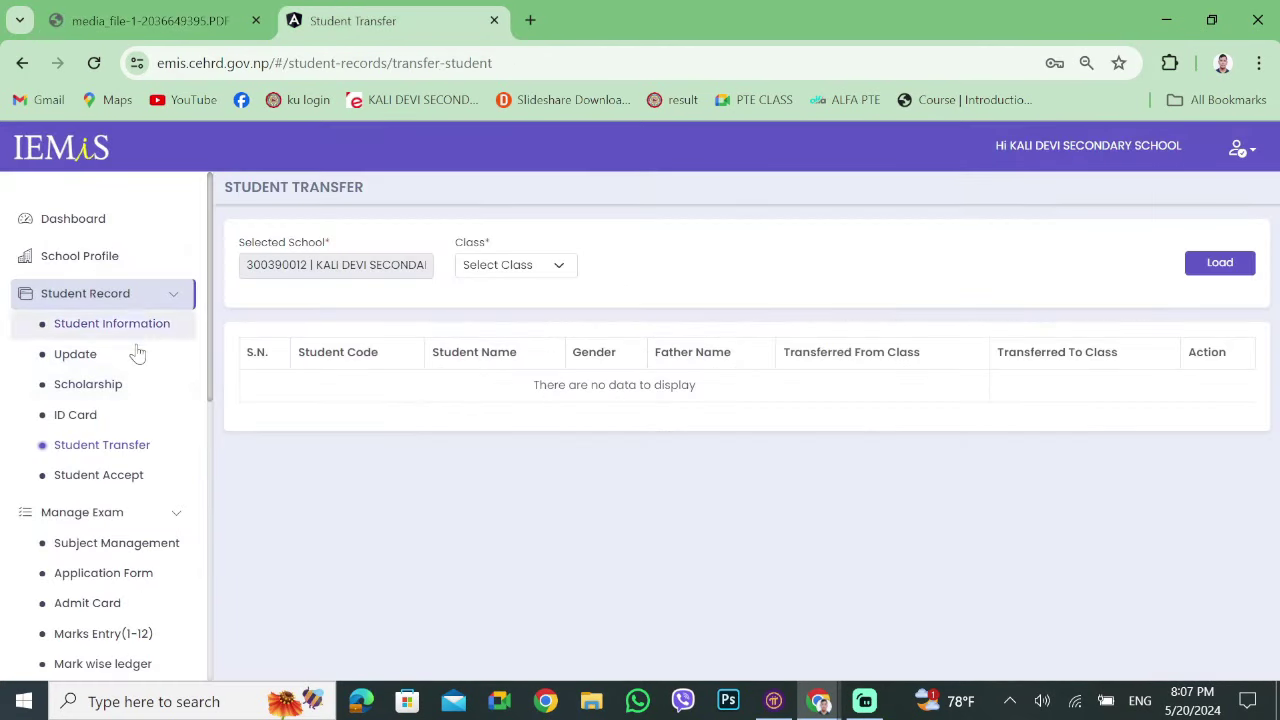
pyautogui.scroll(-3, 150, 470)
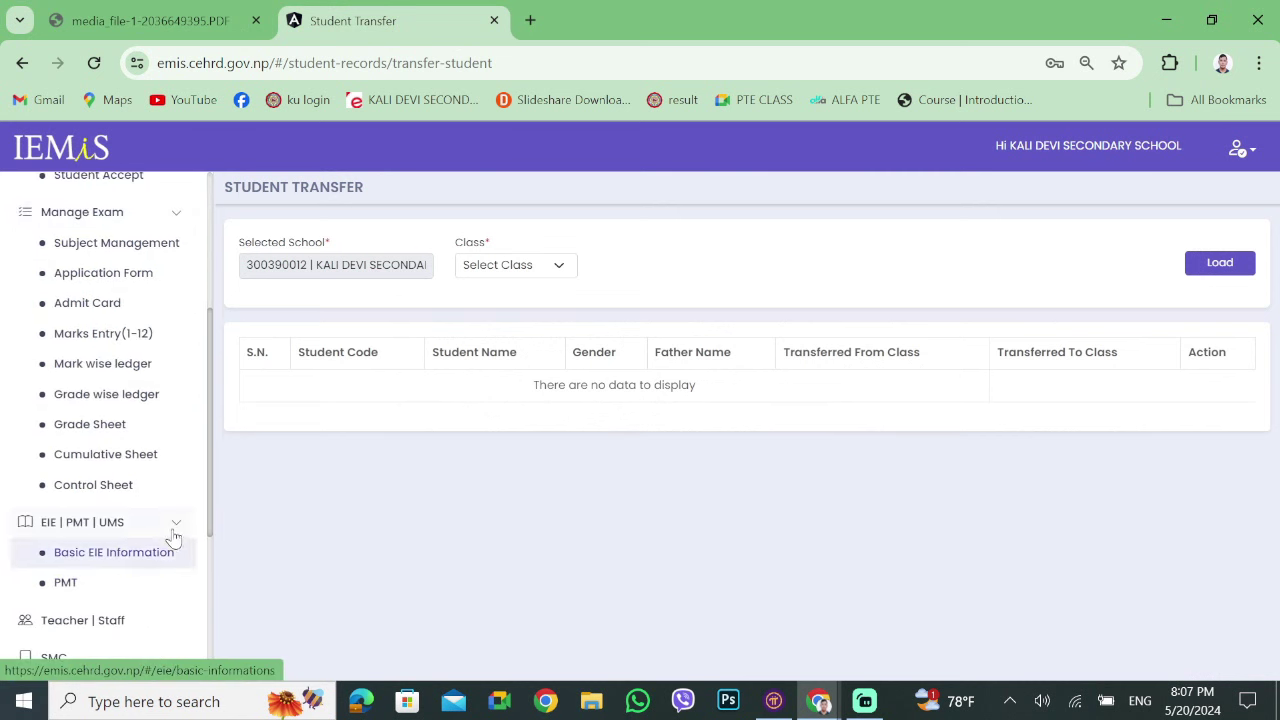
pyautogui.scroll(-2, 137, 531)
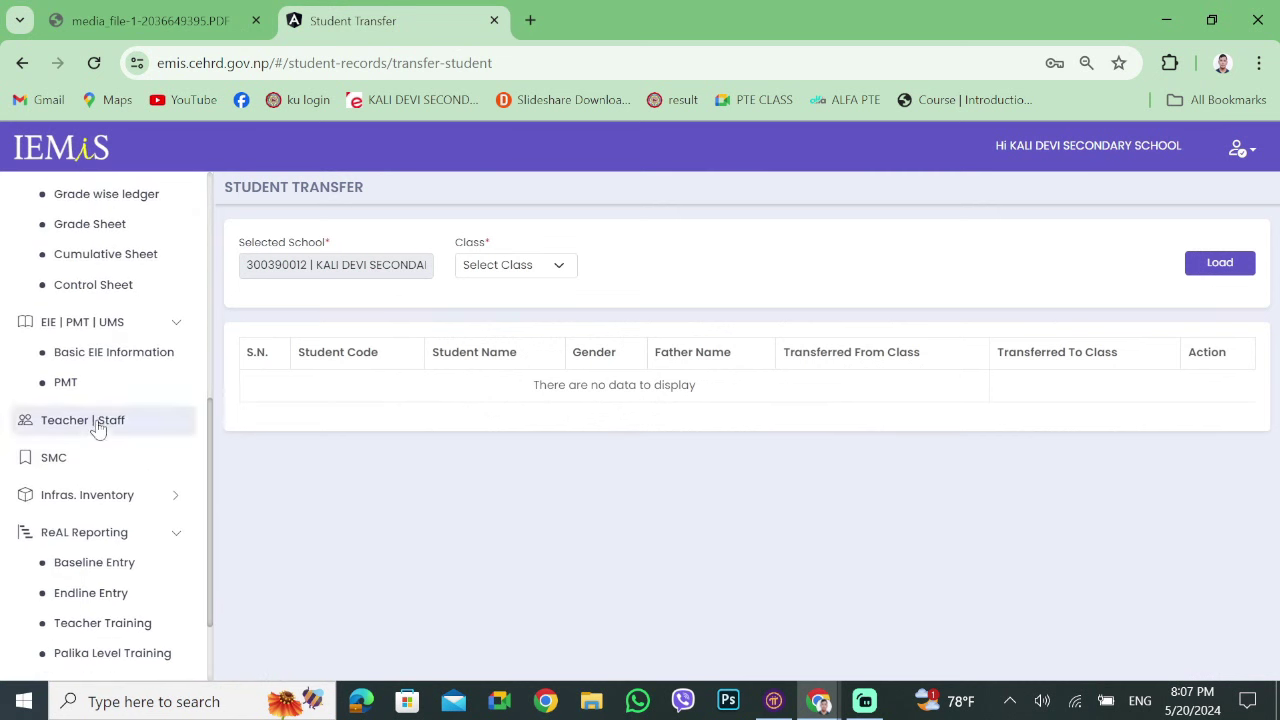
pyautogui.click(97, 420)
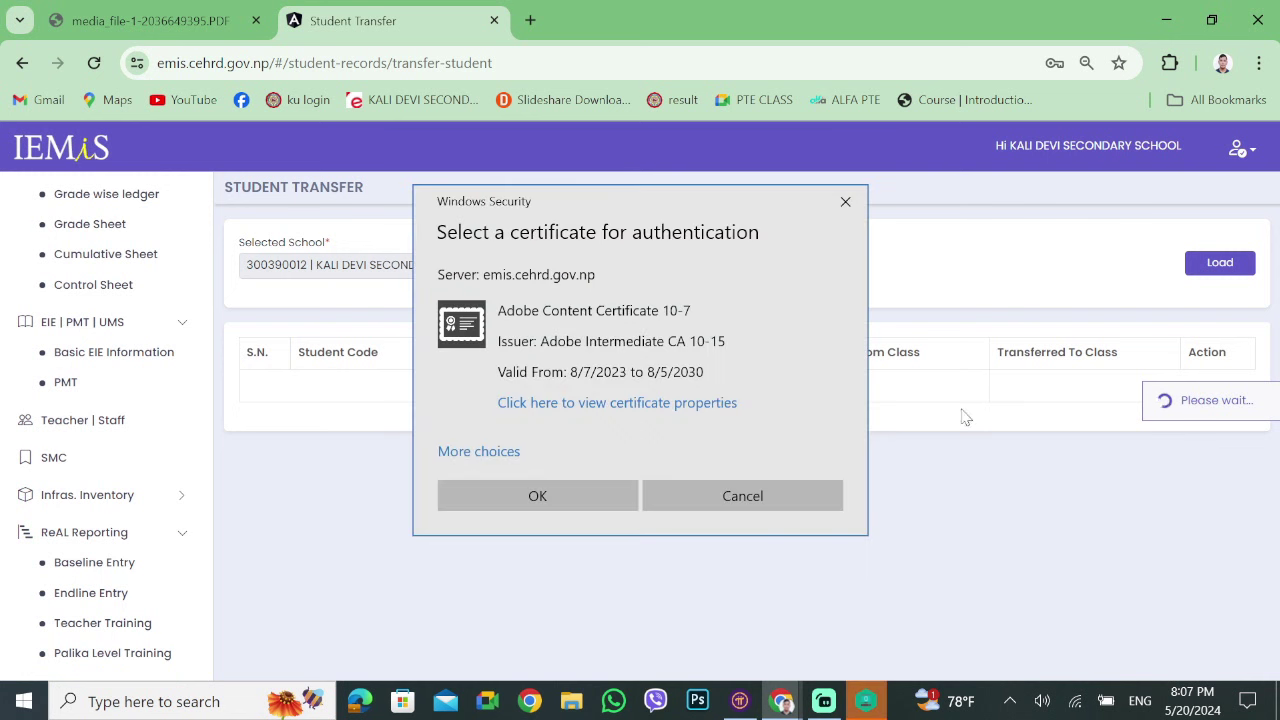
pyautogui.click(510, 500)
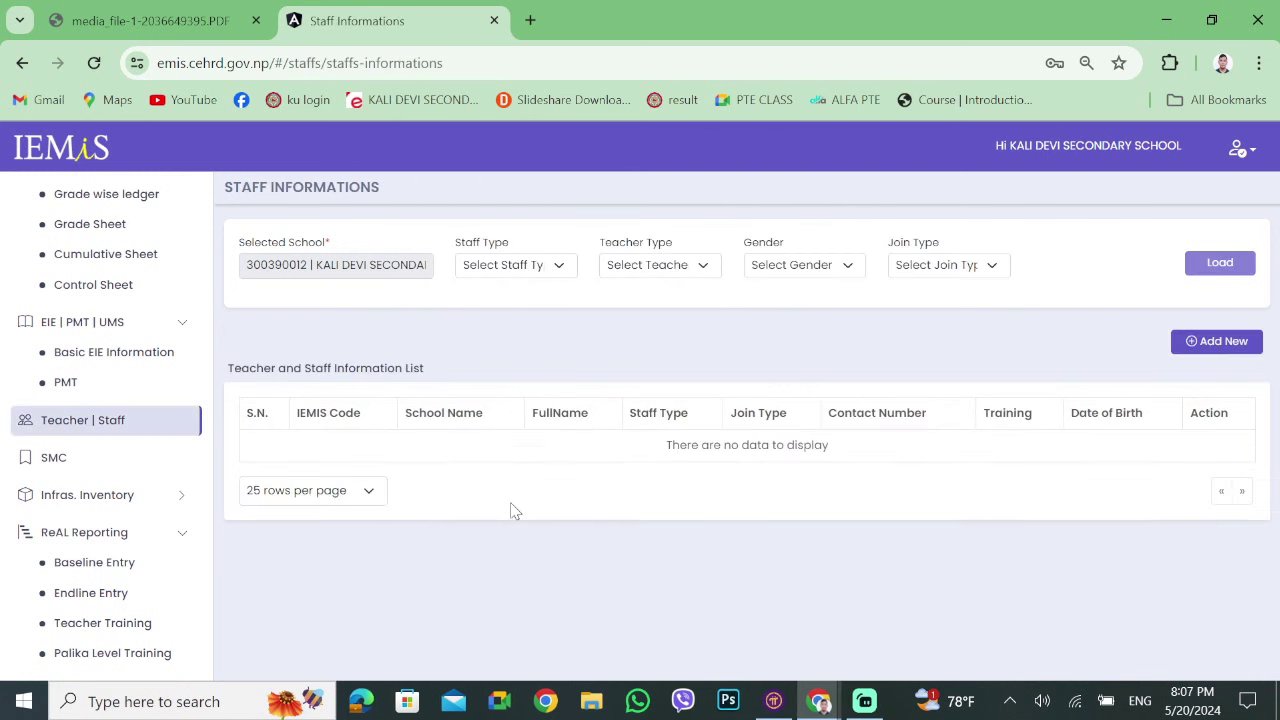
# Open the SMC section, view the Add SMC Information form and close it without adding an entry.
pyautogui.scroll(-3, 798, 512)
pyautogui.scroll(-10, 798, 512)
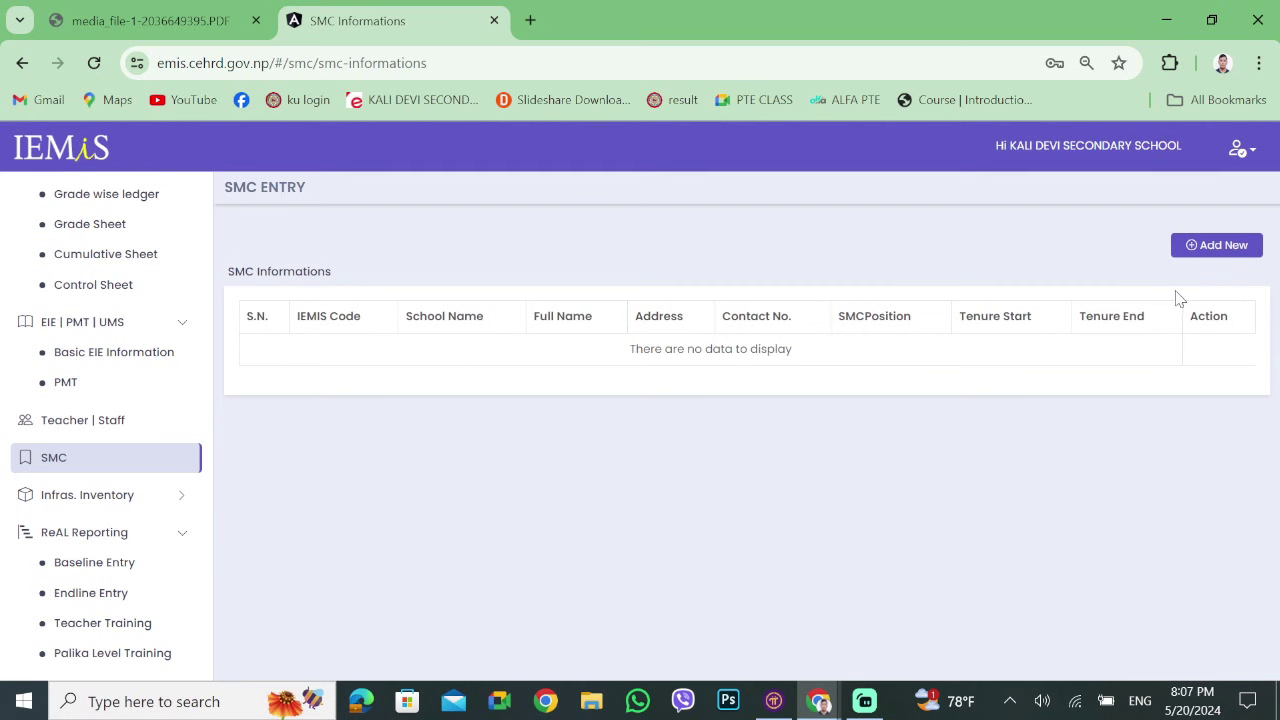
pyautogui.click(1215, 250)
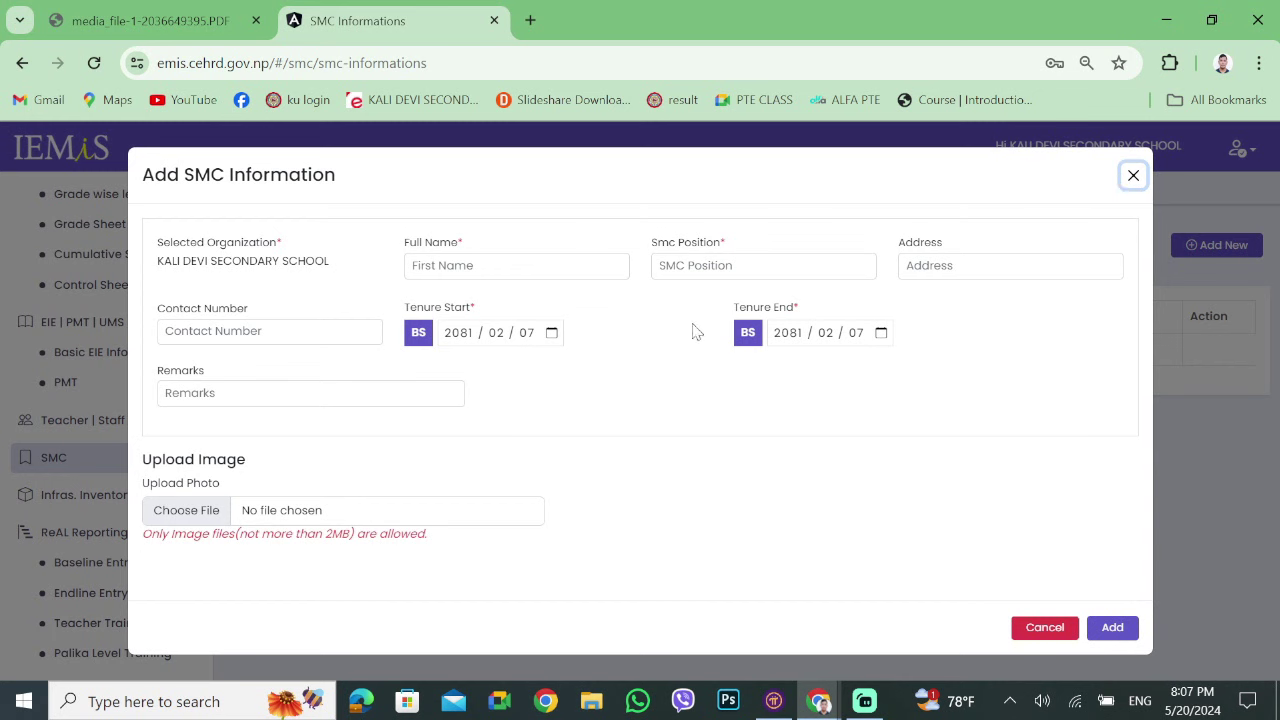
pyautogui.click(1140, 176)
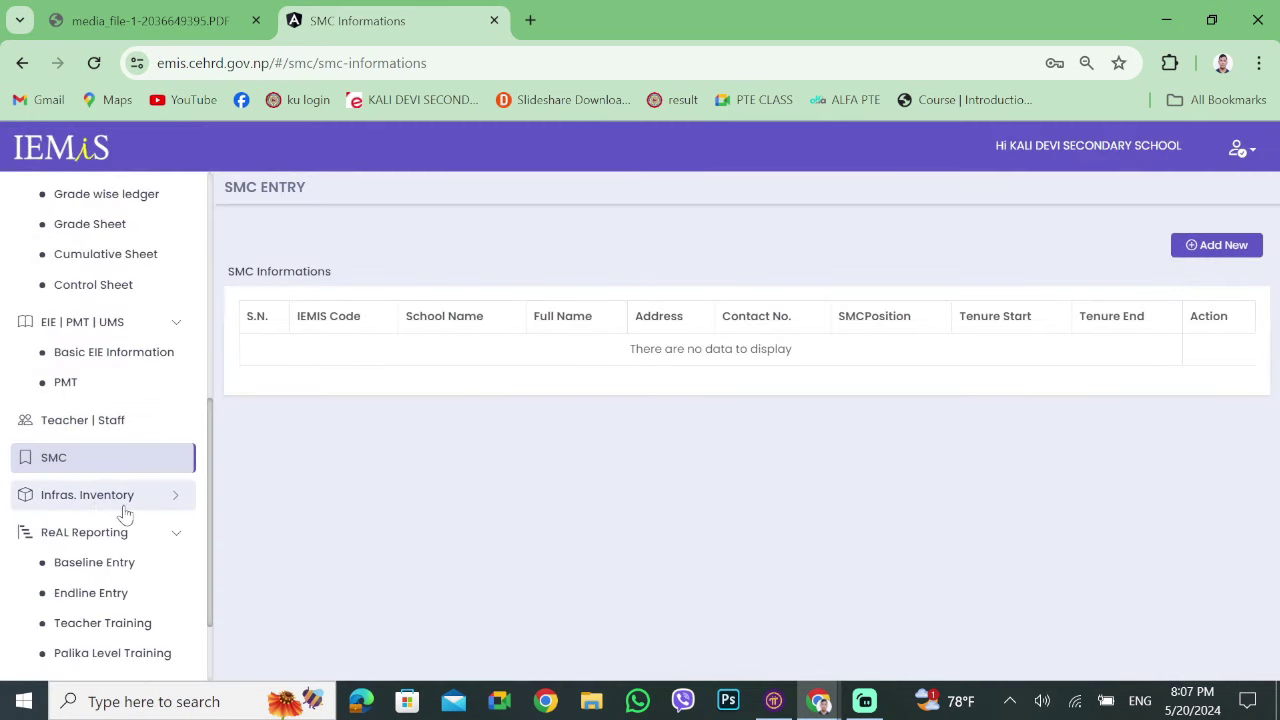
# Check the notice's infrastructure instruction, then open School Mapping under Infras. Inventory and view the East direction form without saving.
pyautogui.click(220, 18)
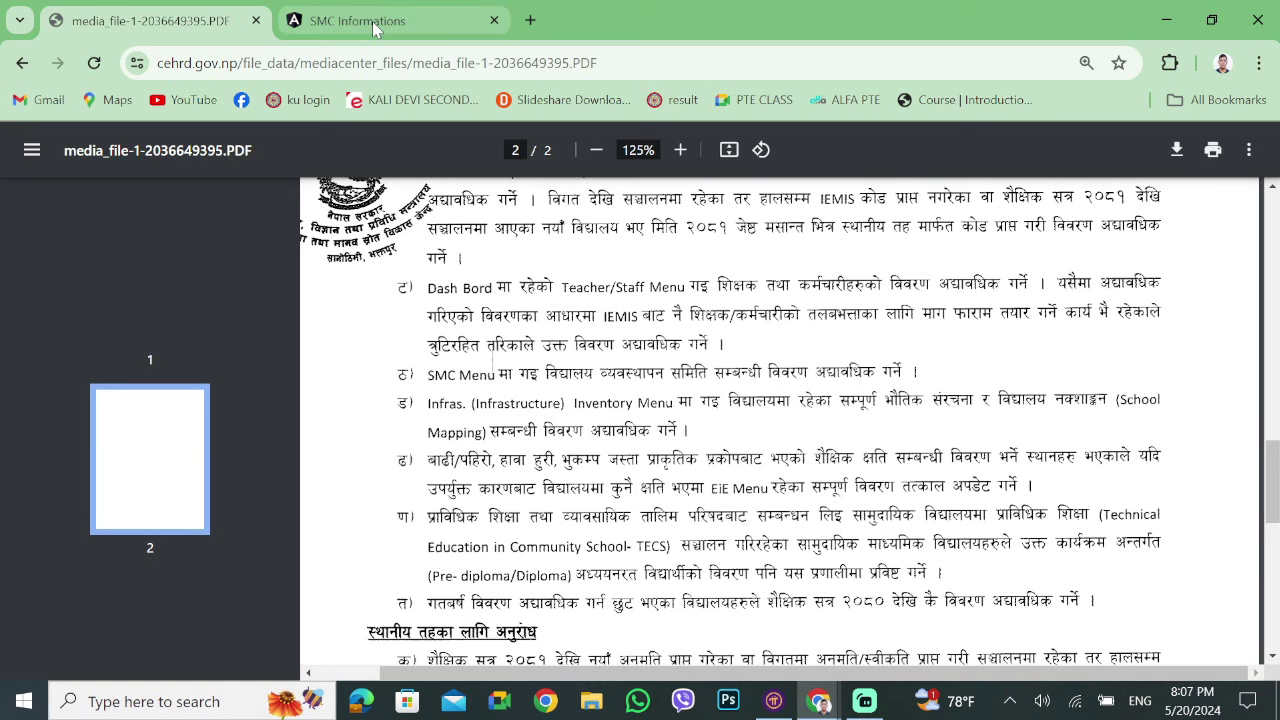
pyautogui.click(430, 14)
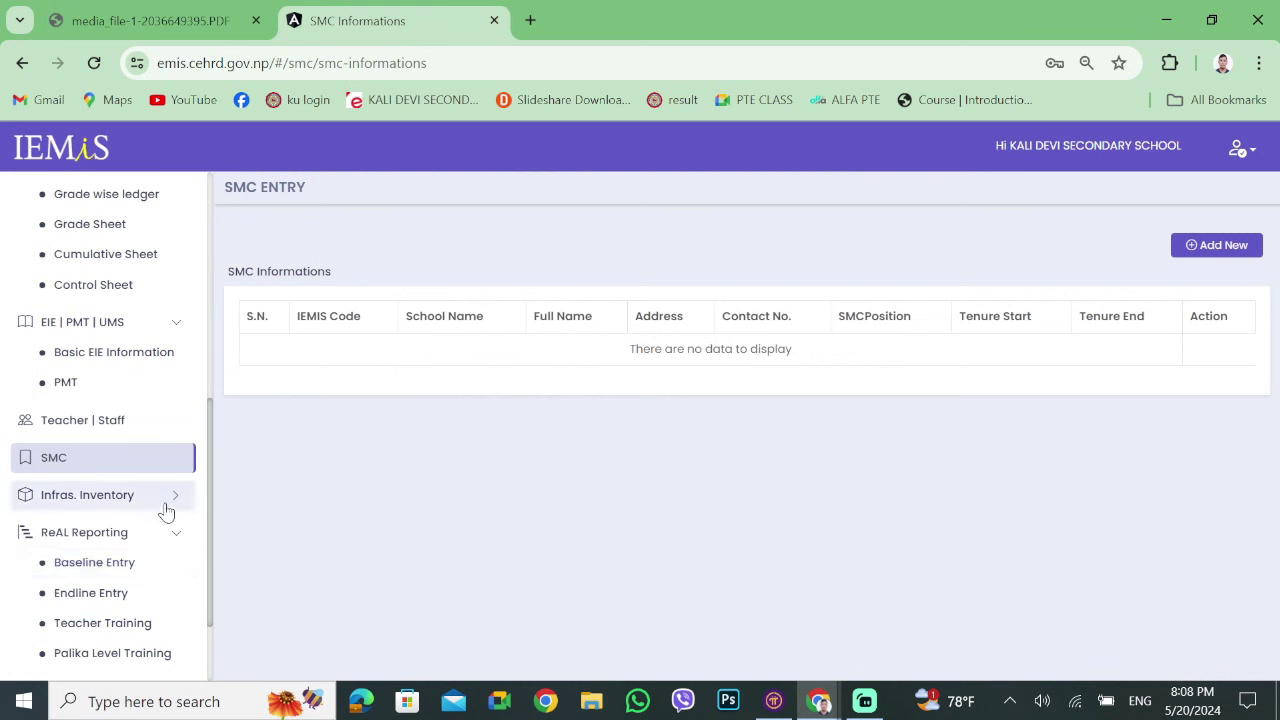
pyautogui.click(166, 495)
pyautogui.scroll(-1, 170, 505)
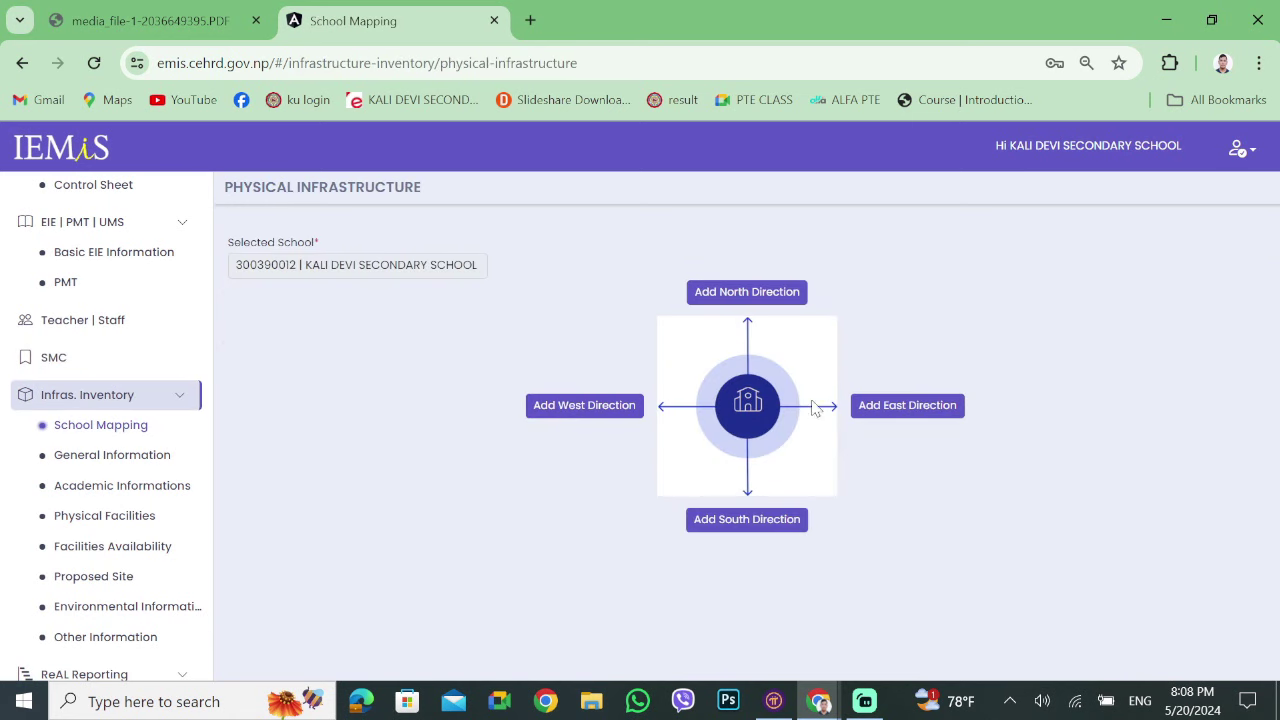
pyautogui.click(875, 412)
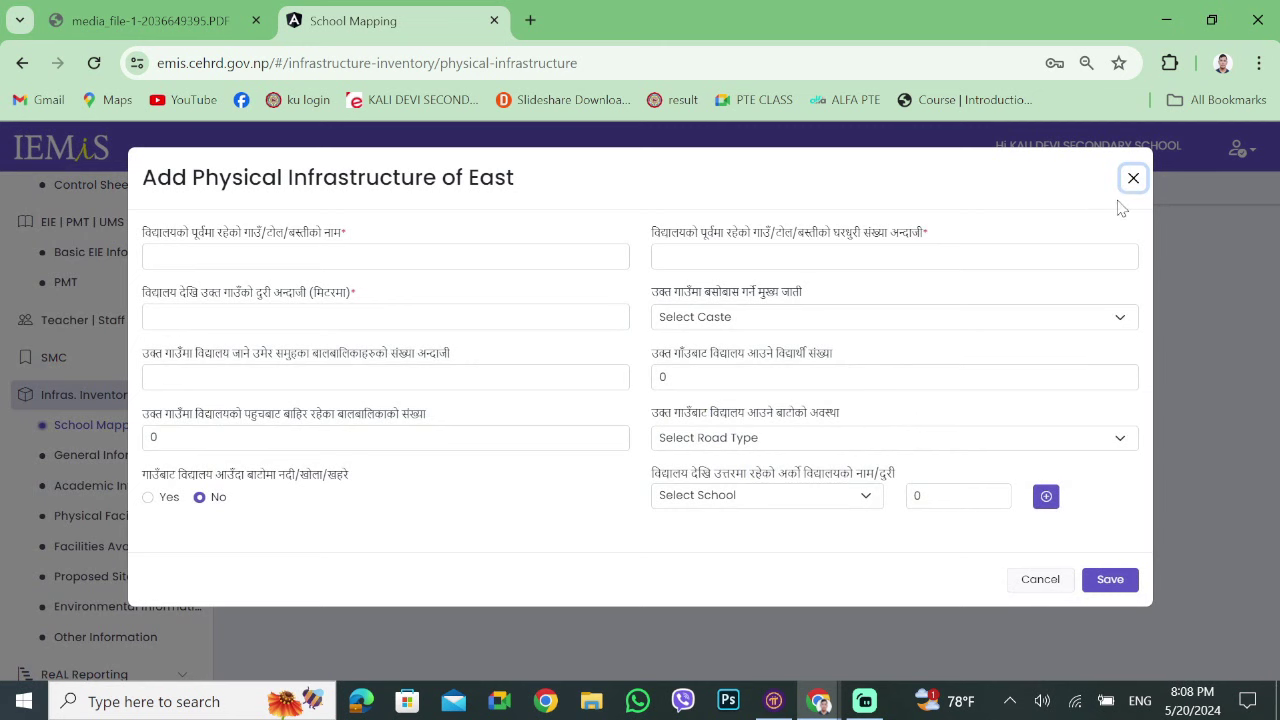
pyautogui.click(1133, 178)
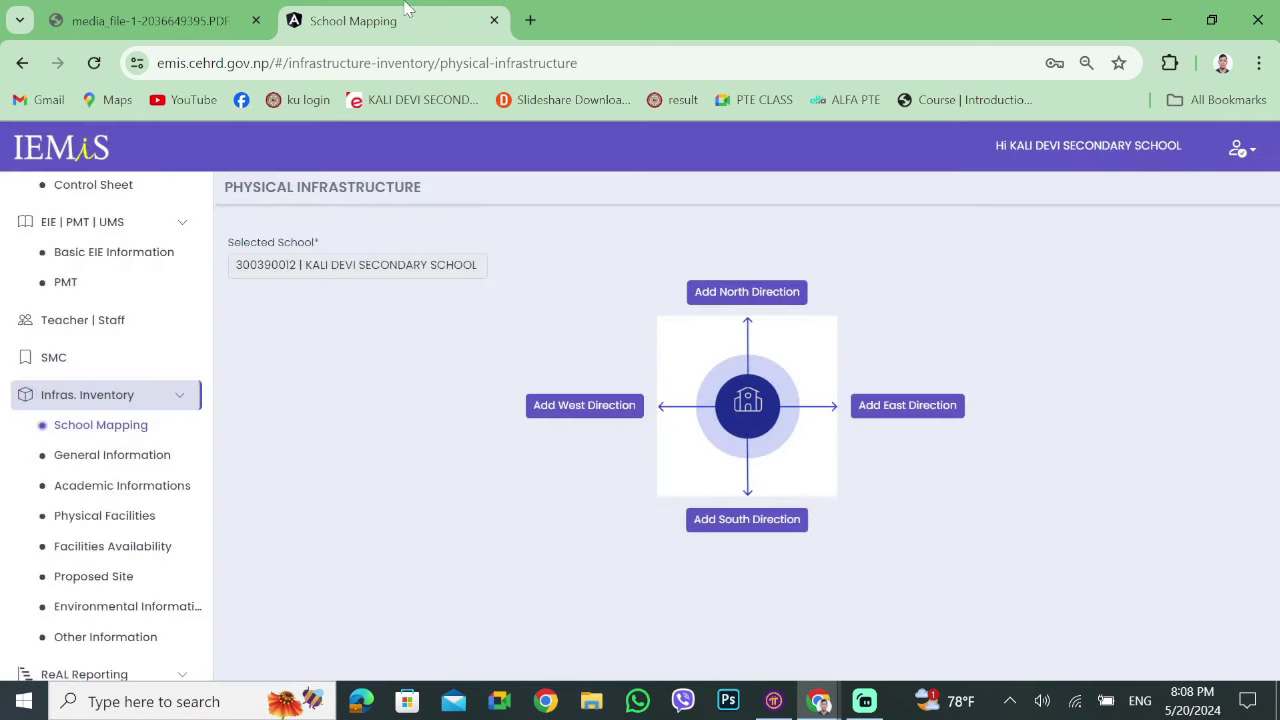
# Read the PDF notice's remaining school and local-level instructions, review its opening paragraphs, and return to IEMIS.
pyautogui.click(150, 20)
pyautogui.scroll(-3, 913, 456)
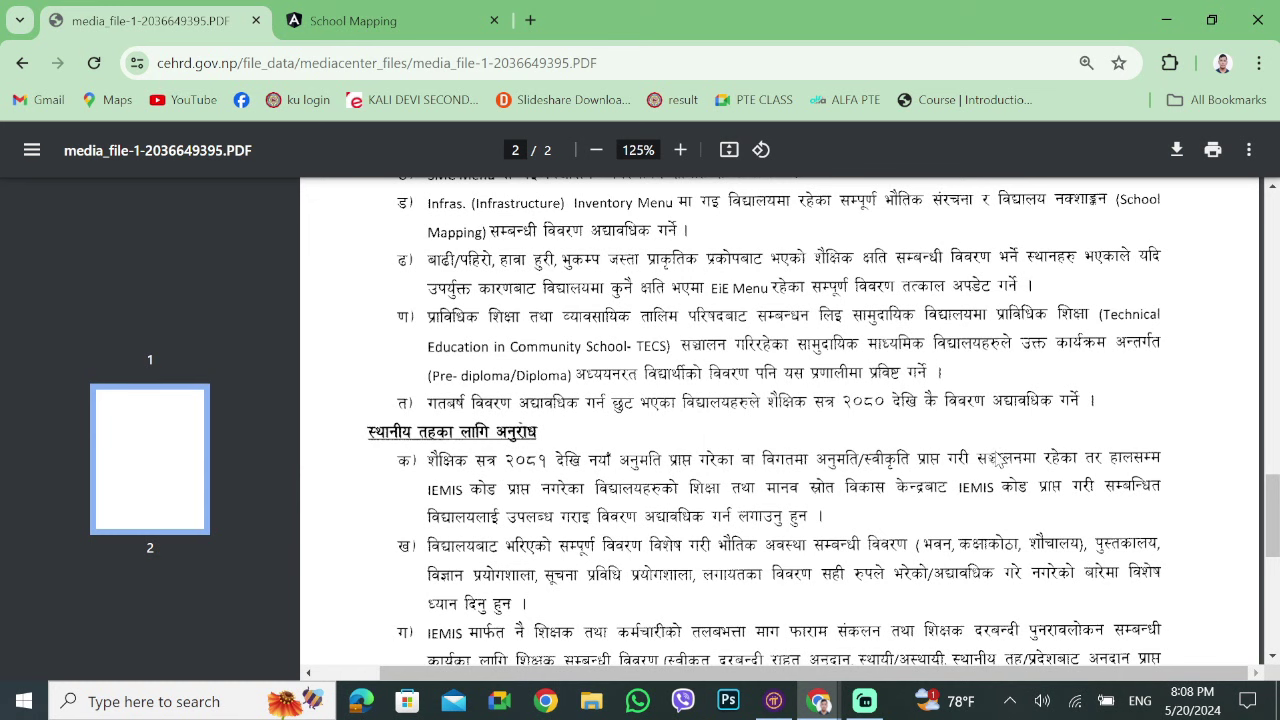
pyautogui.scroll(10, 1008, 455)
pyautogui.scroll(4, 1010, 447)
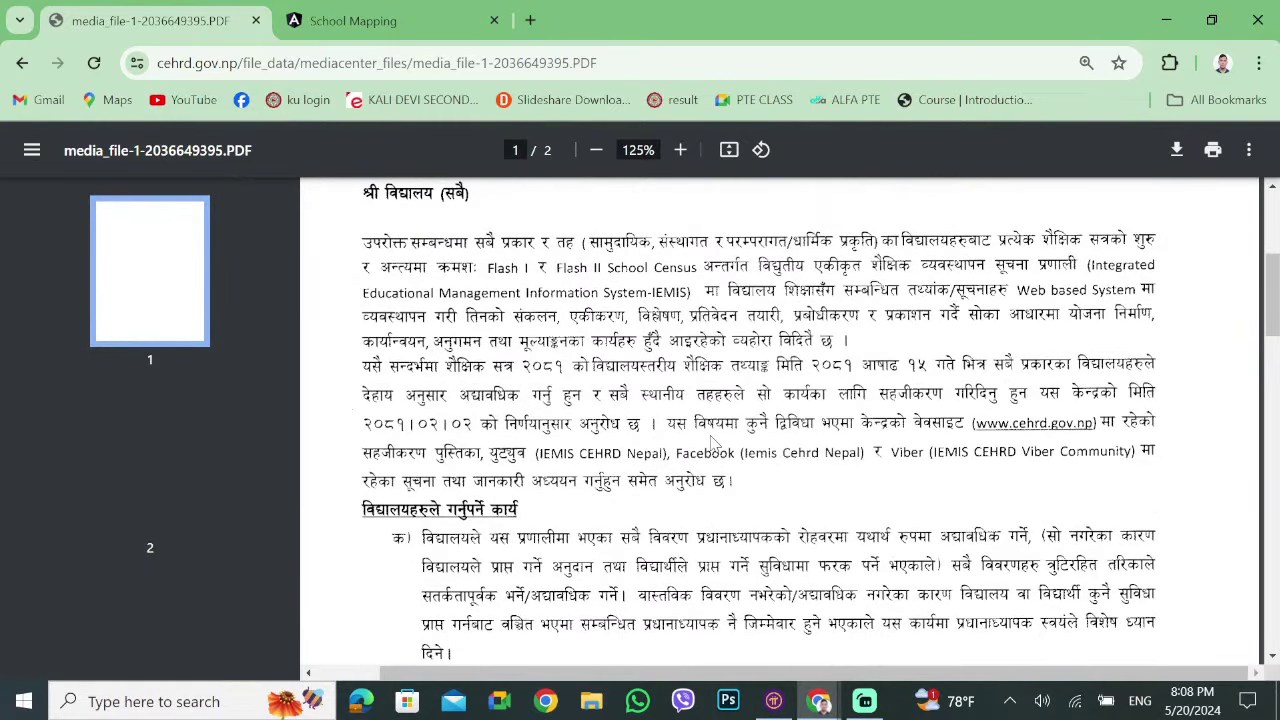
pyautogui.click(353, 20)
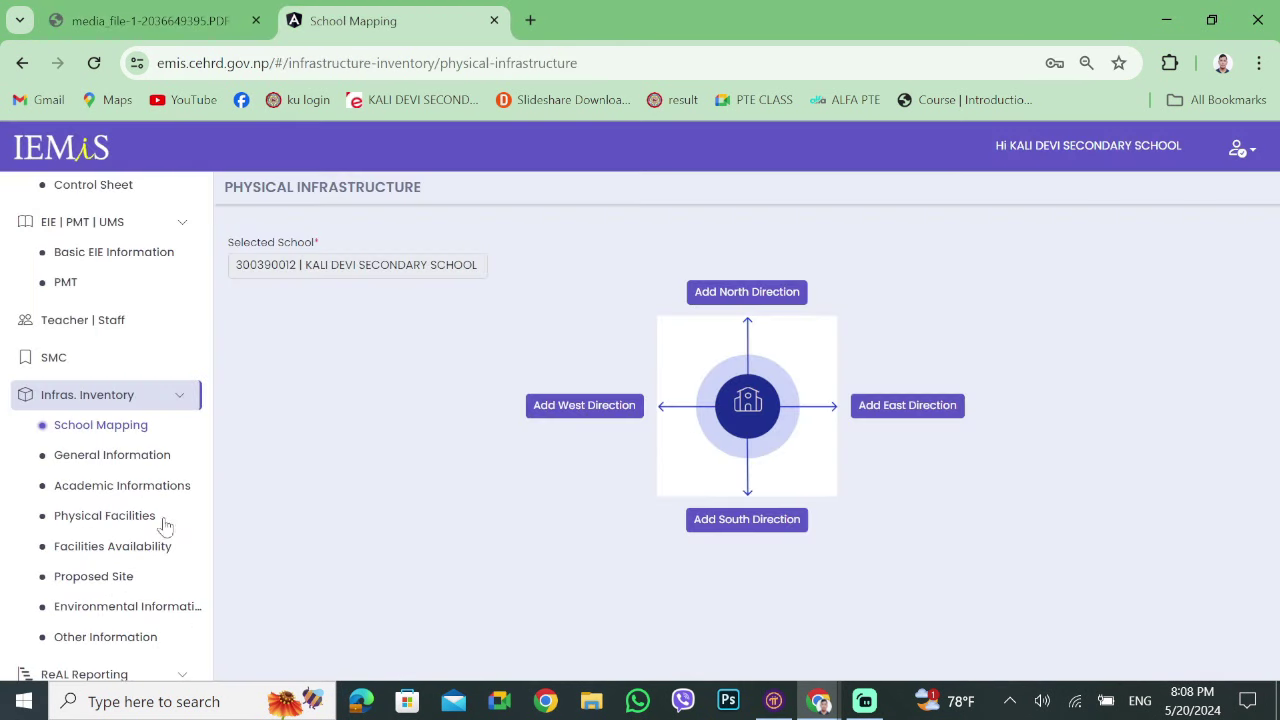
# Open the School Profile section, dismiss the declaration without answering it, and view the ECED Information and Management & Others details.
pyautogui.scroll(5, 140, 505)
pyautogui.click(110, 257)
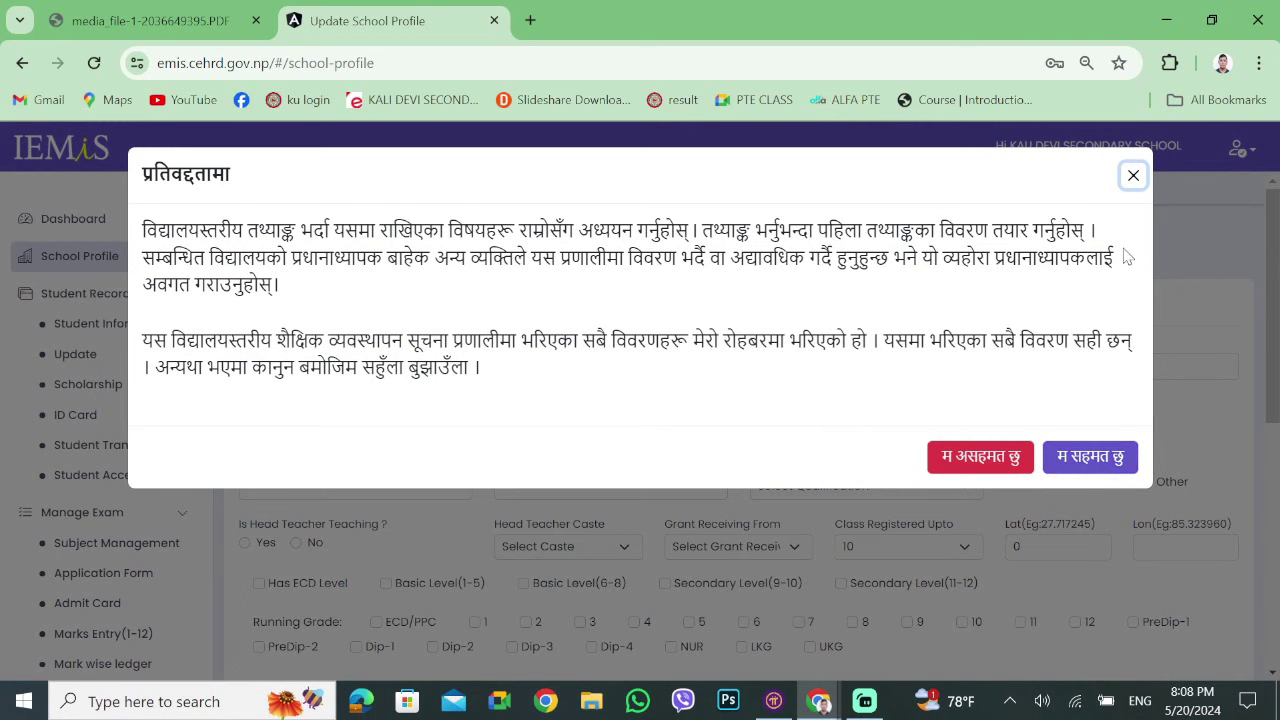
pyautogui.click(1133, 175)
pyautogui.scroll(-3, 627, 428)
pyautogui.scroll(5, 627, 428)
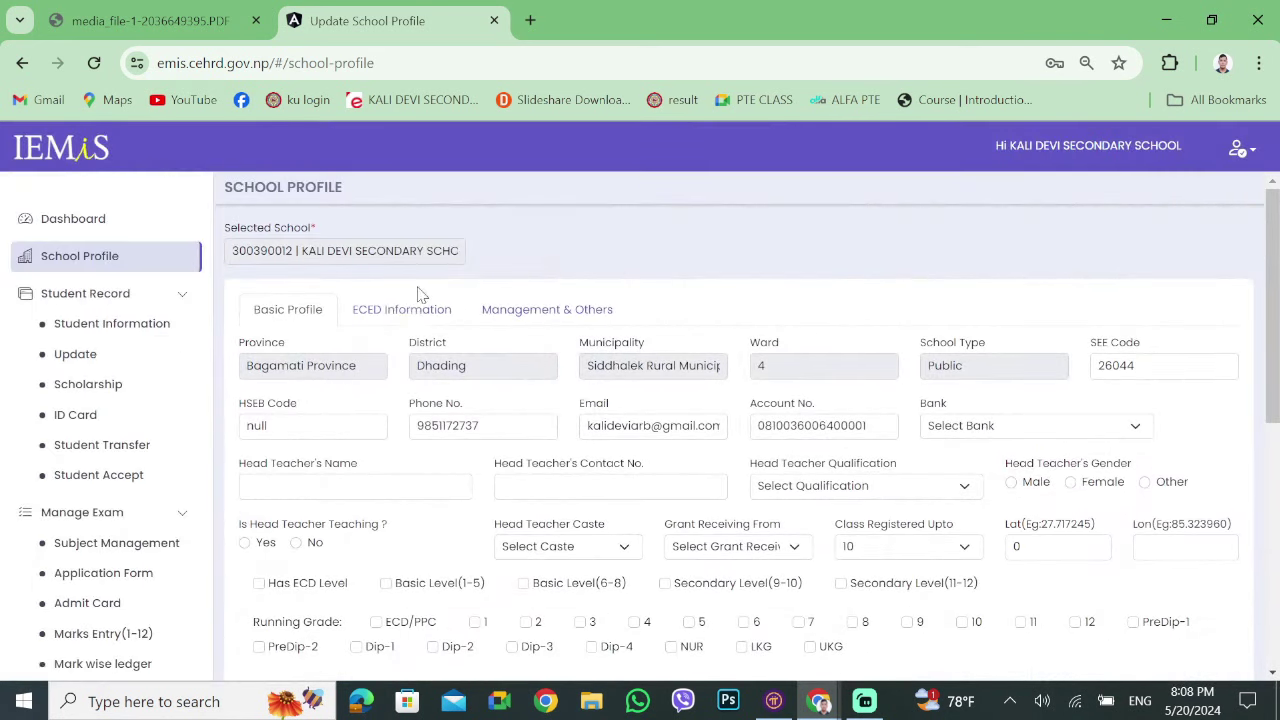
pyautogui.click(429, 309)
pyautogui.click(520, 312)
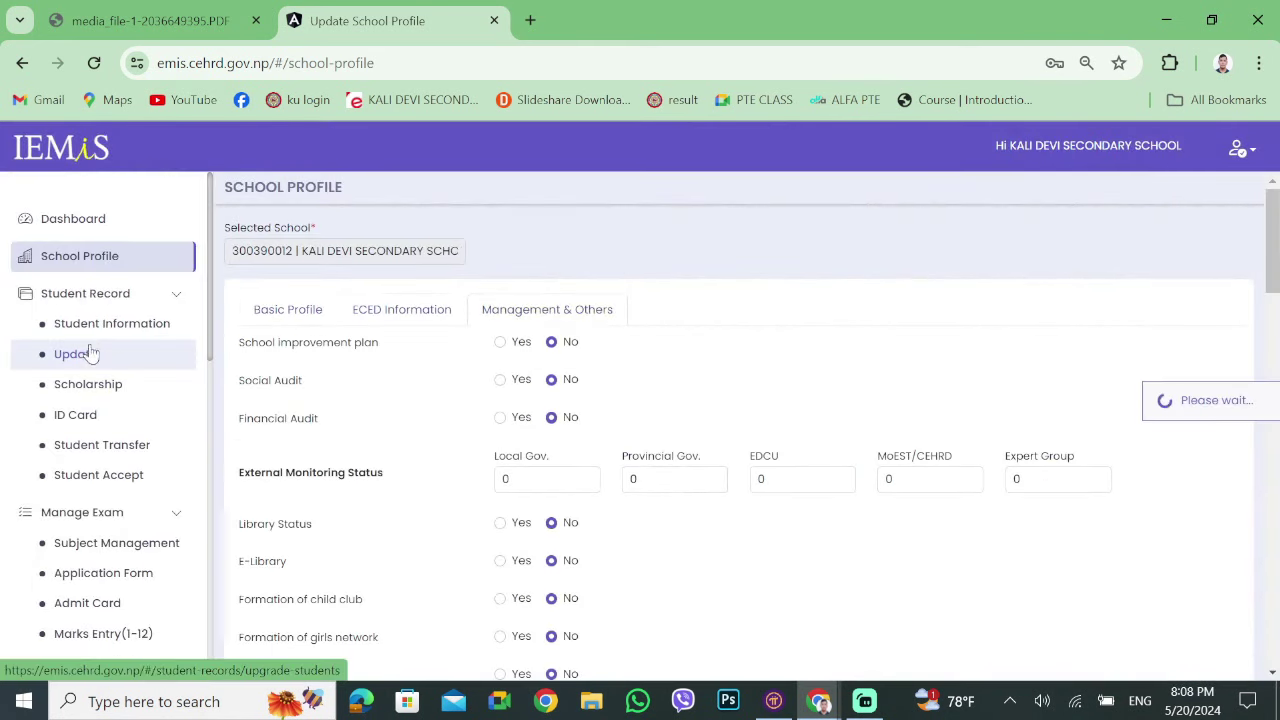
# Open Marks Entry(1-12) and load the result entry list for year 2080, class 1.
pyautogui.scroll(-1, 128, 548)
pyautogui.click(129, 534)
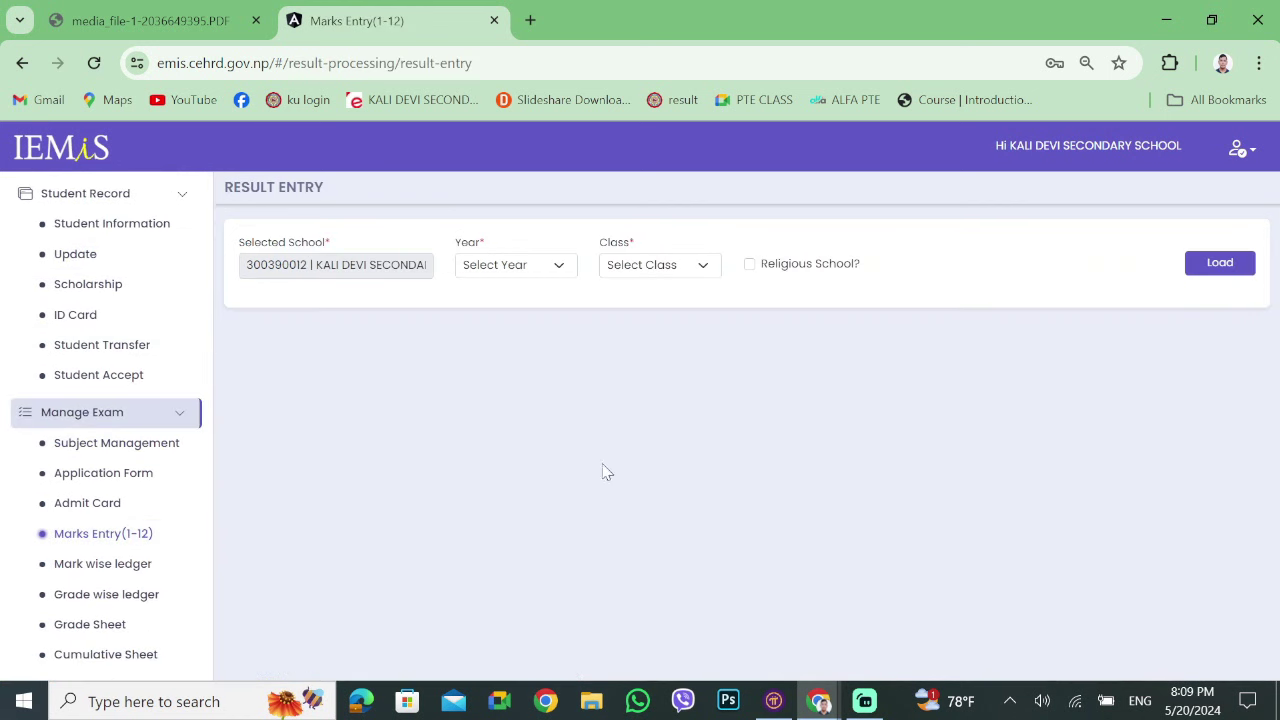
pyautogui.click(566, 272)
pyautogui.click(535, 305)
pyautogui.click(670, 276)
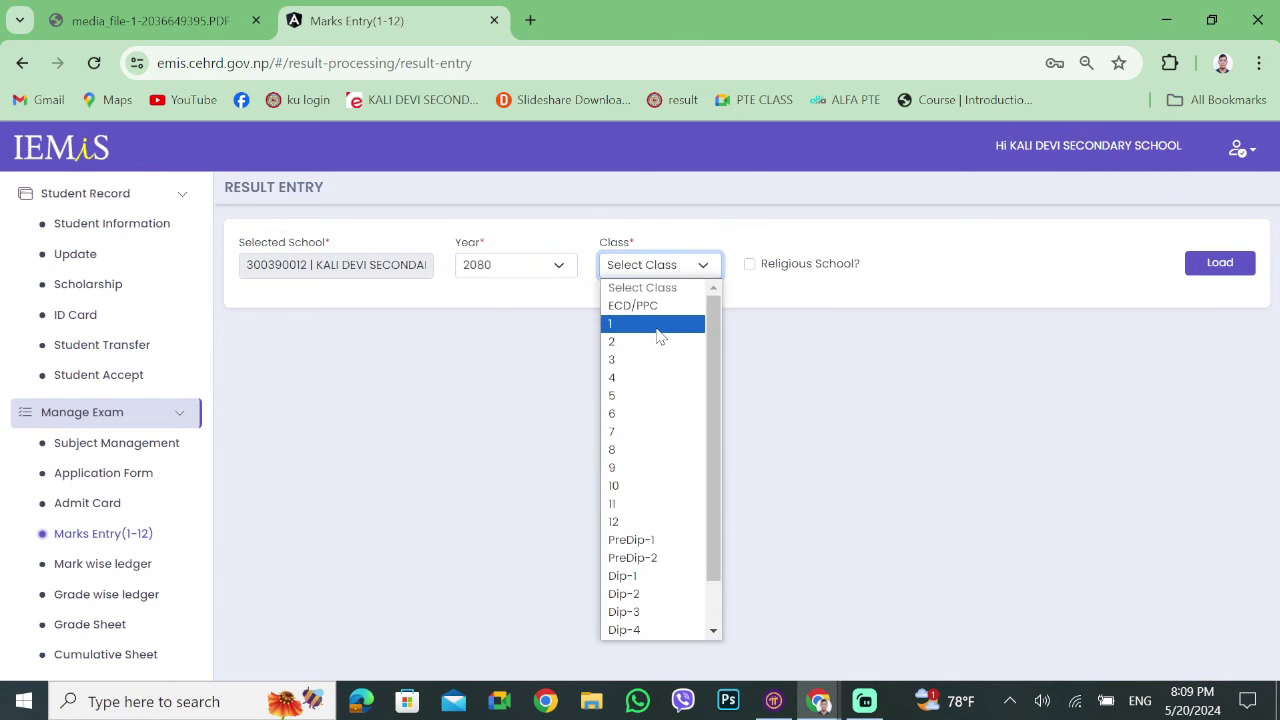
pyautogui.click(660, 326)
pyautogui.click(1232, 270)
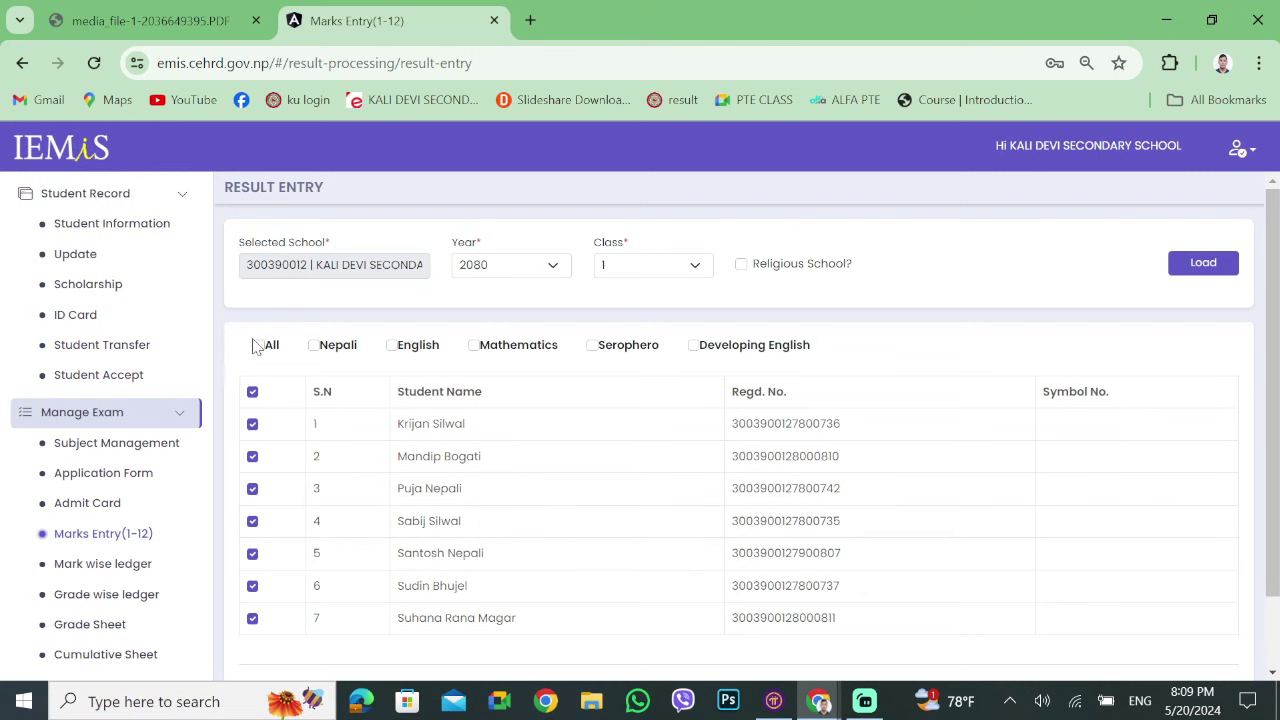
# Look over the loaded class 1 student list and the exam sections, and open the Update page under Student Record.
pyautogui.scroll(-1, 120, 540)
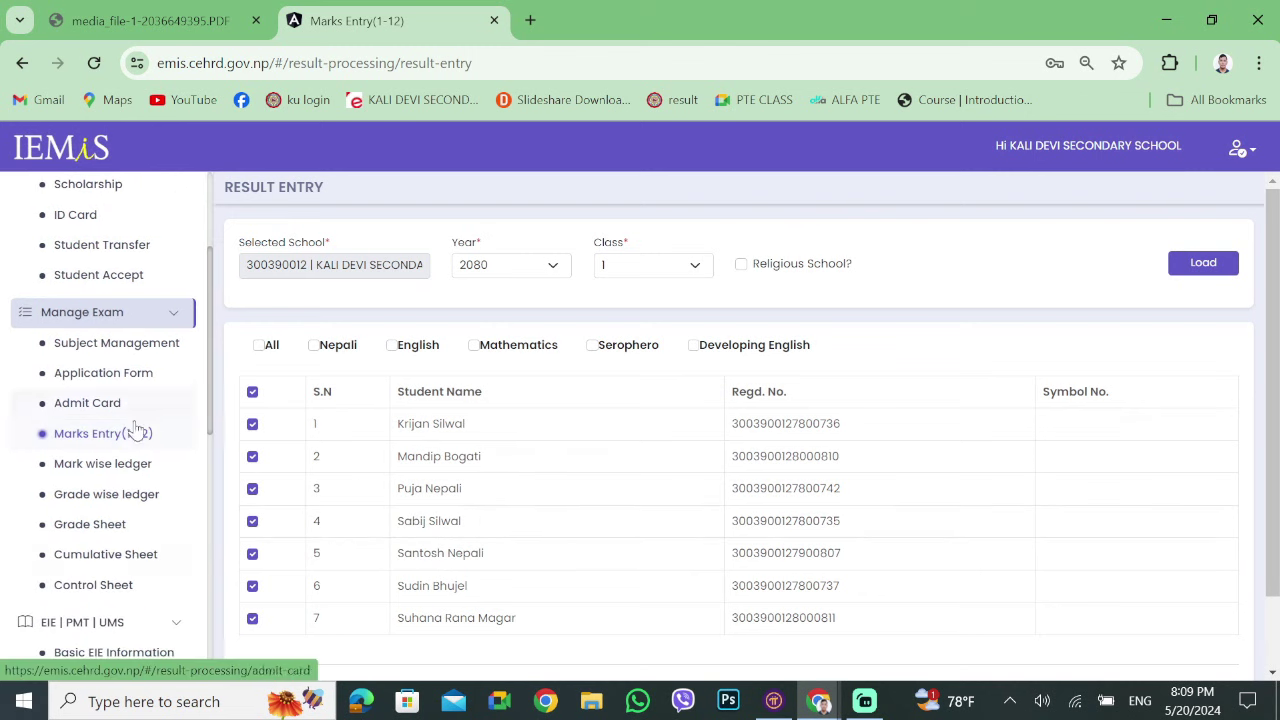
pyautogui.scroll(-1, 1143, 614)
pyautogui.scroll(1, 260, 430)
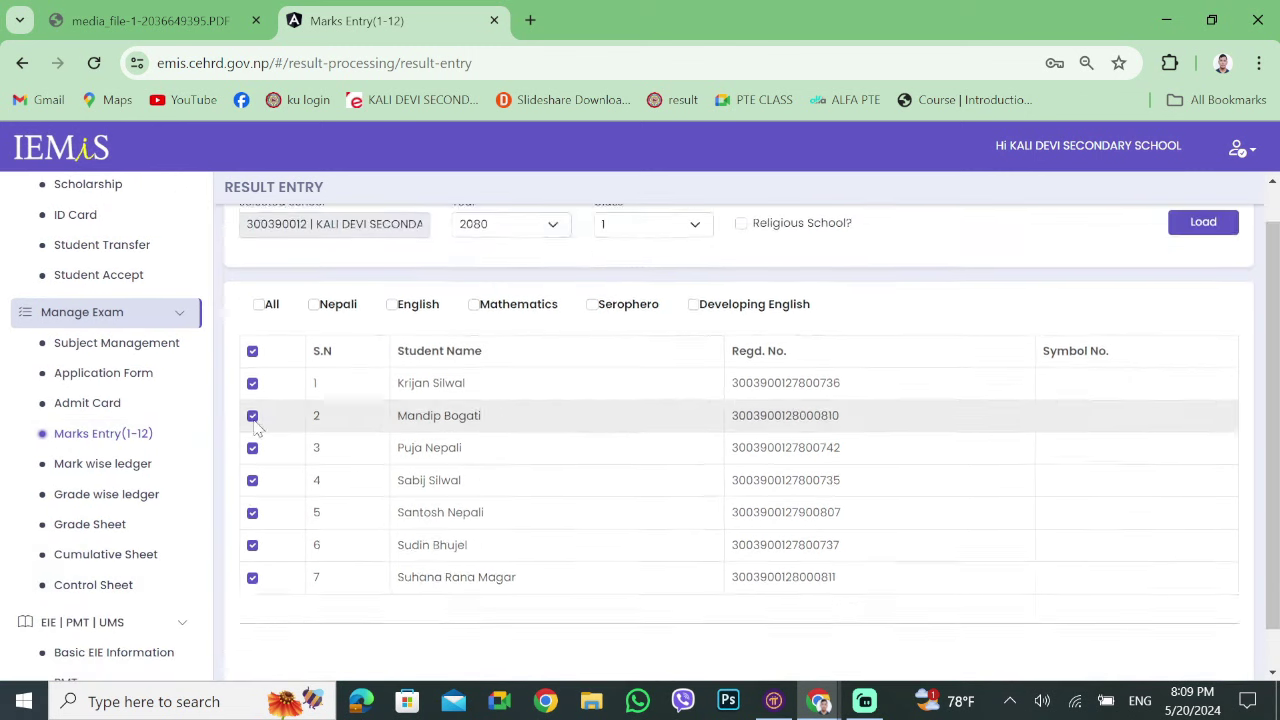
pyautogui.scroll(1, 140, 373)
pyautogui.scroll(1, 135, 360)
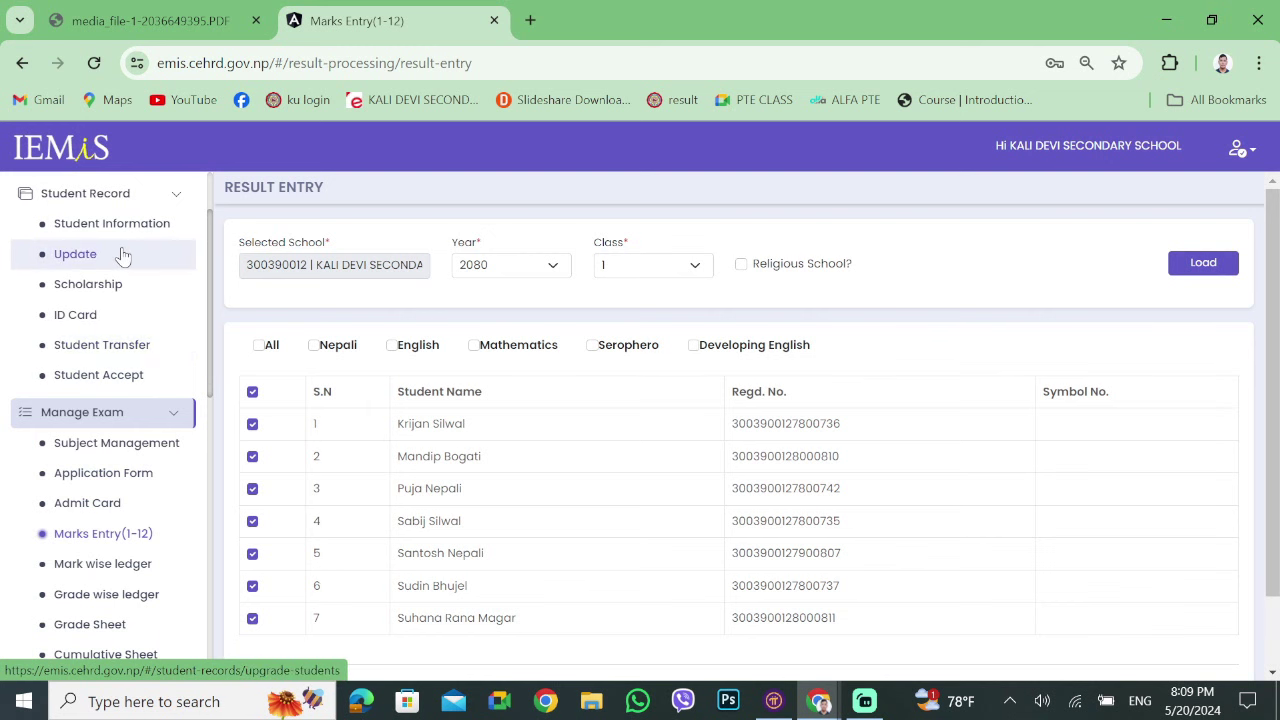
pyautogui.click(120, 251)
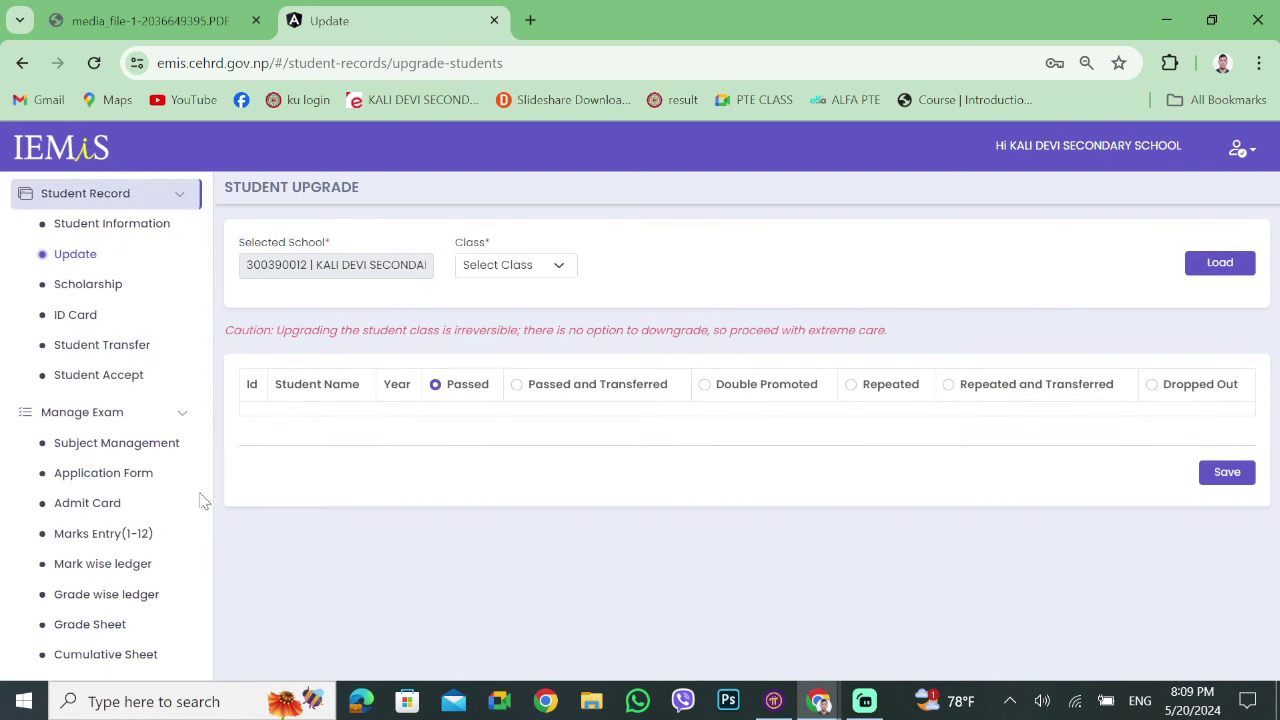
# Review the available IEMIS sections from Student Record through Infras. Inventory and ReAL Reporting, and return to the PDF notice.
pyautogui.scroll(-4, 128, 495)
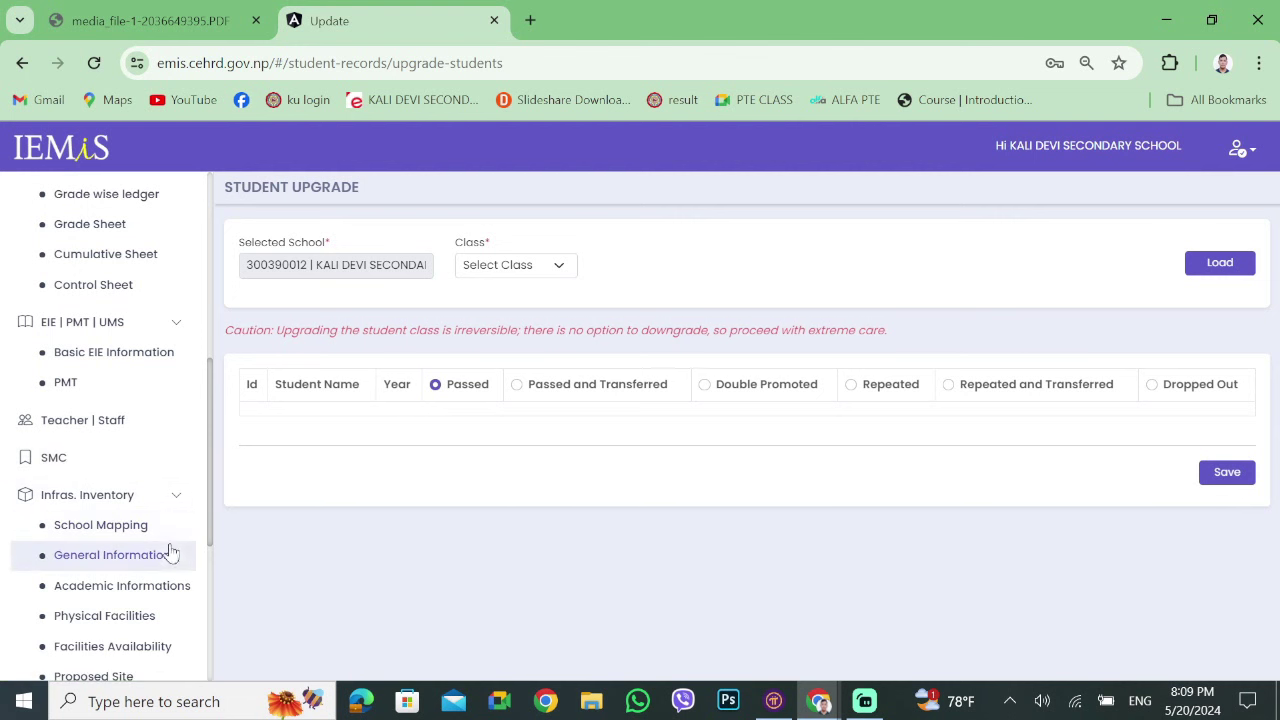
pyautogui.scroll(-1, 166, 605)
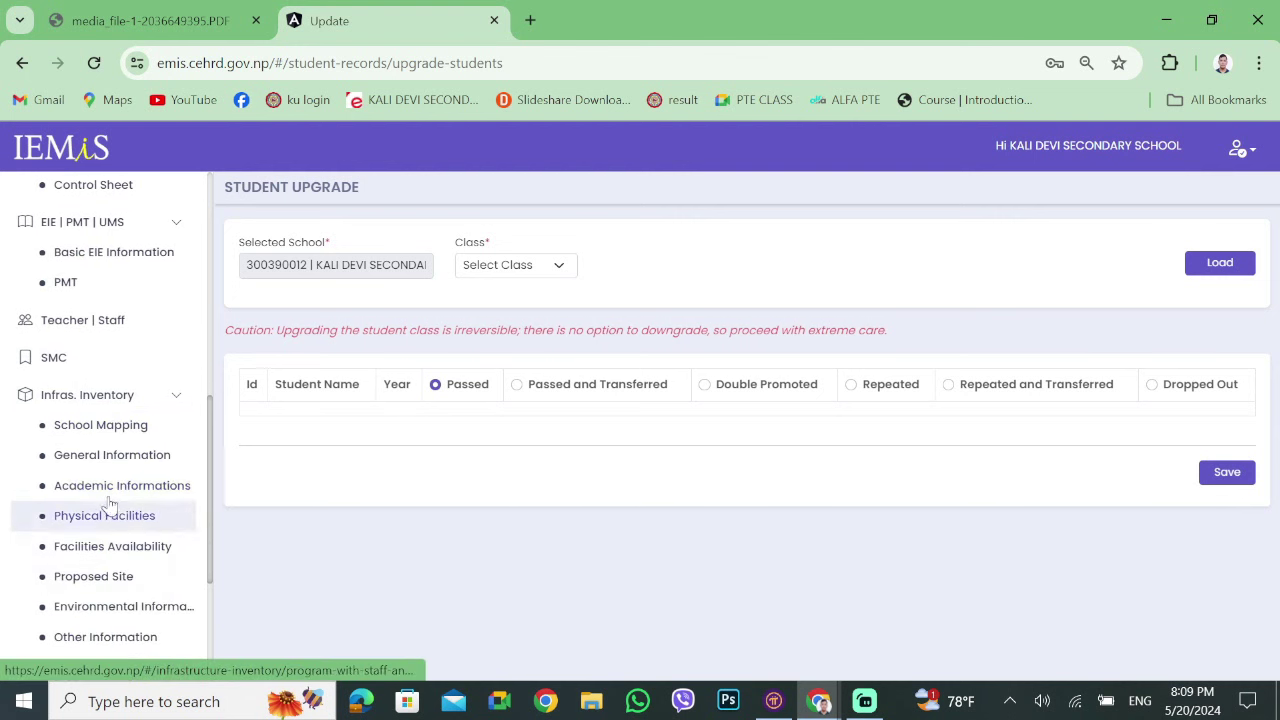
pyautogui.scroll(-1, 100, 420)
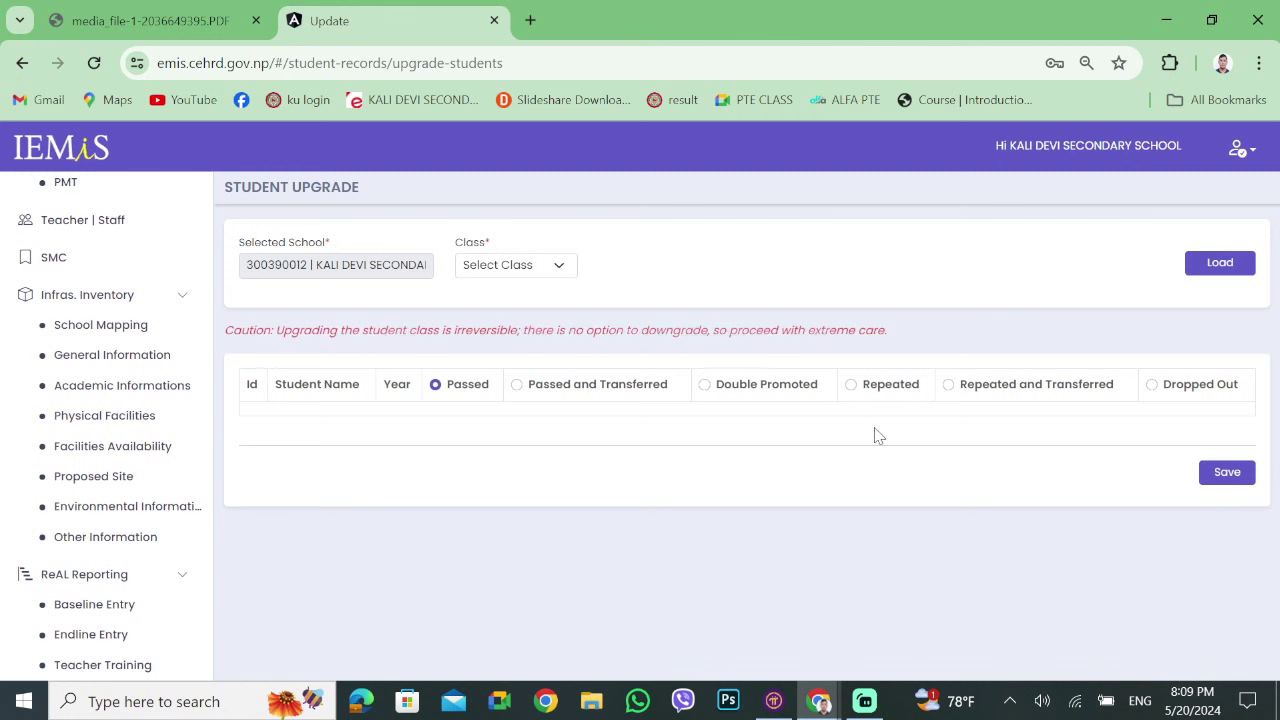
pyautogui.scroll(5, 140, 372)
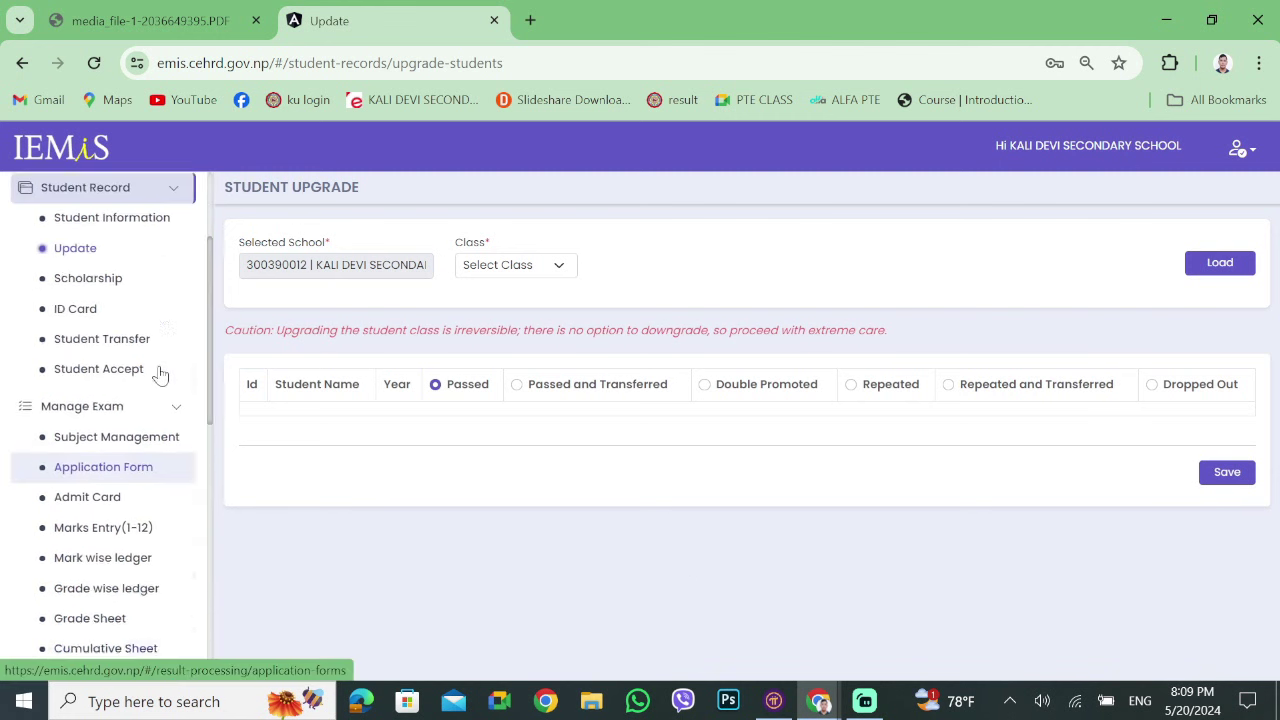
pyautogui.scroll(1, 160, 374)
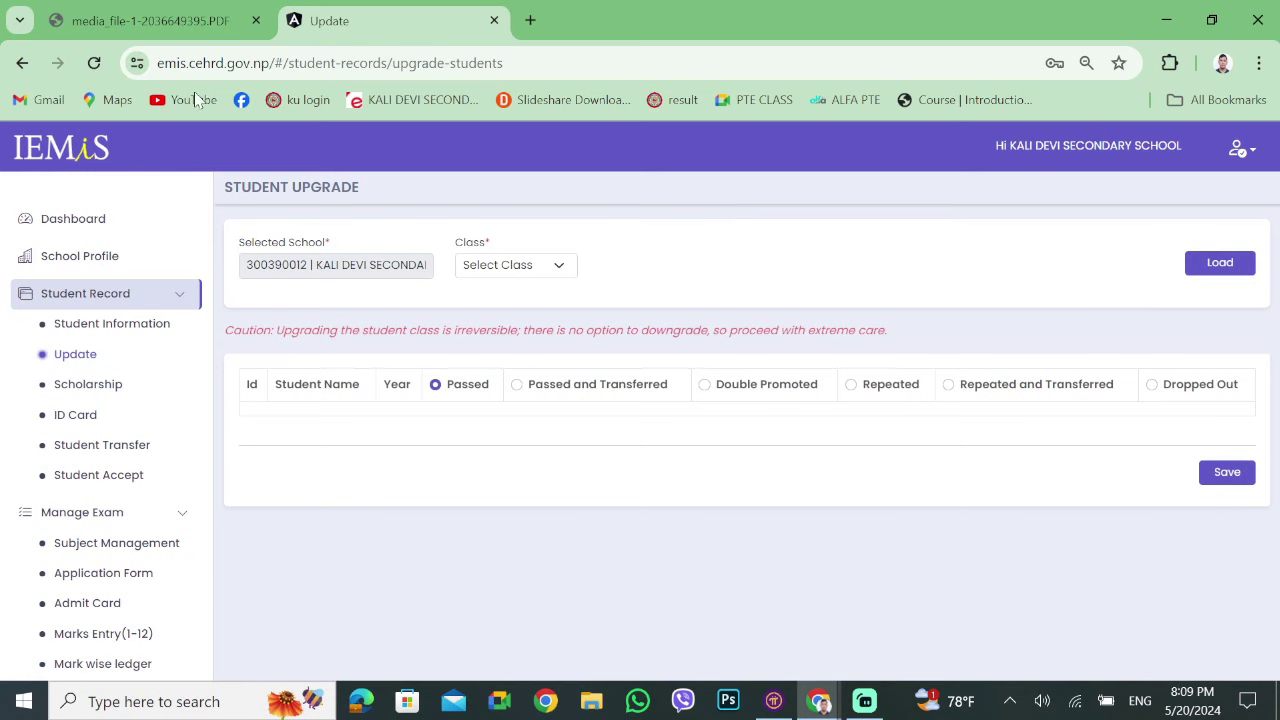
pyautogui.click(178, 22)
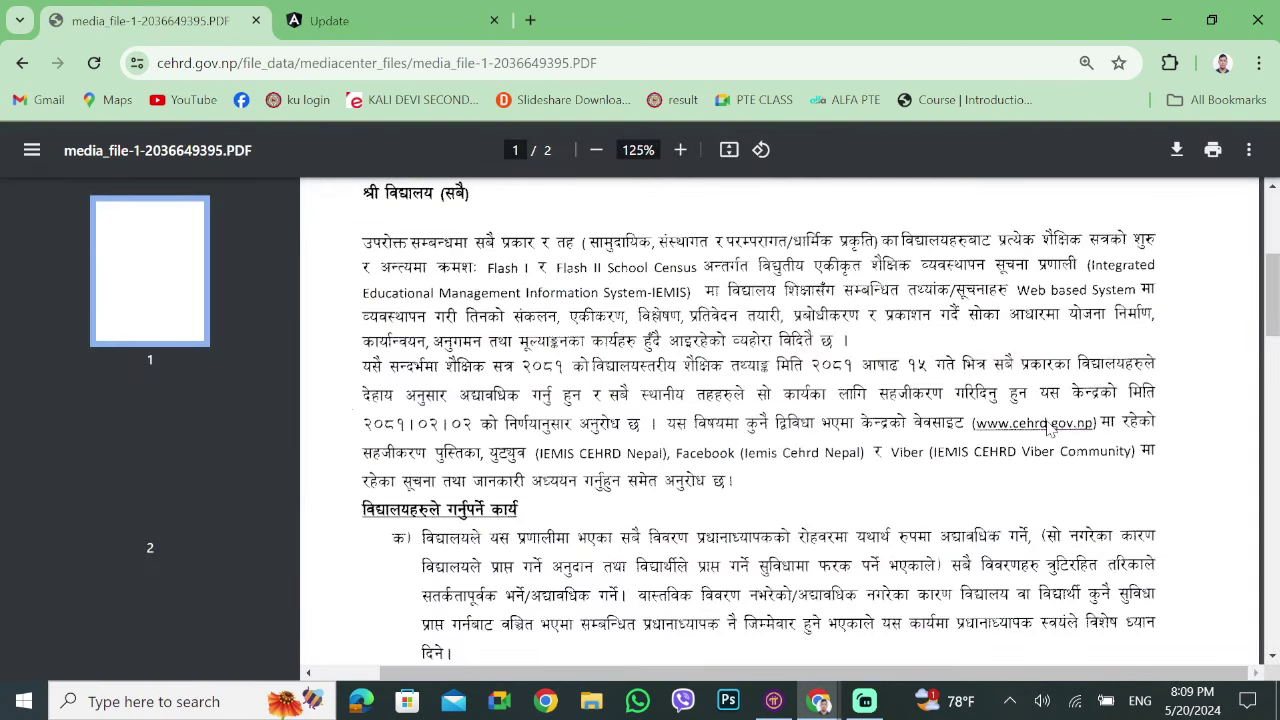